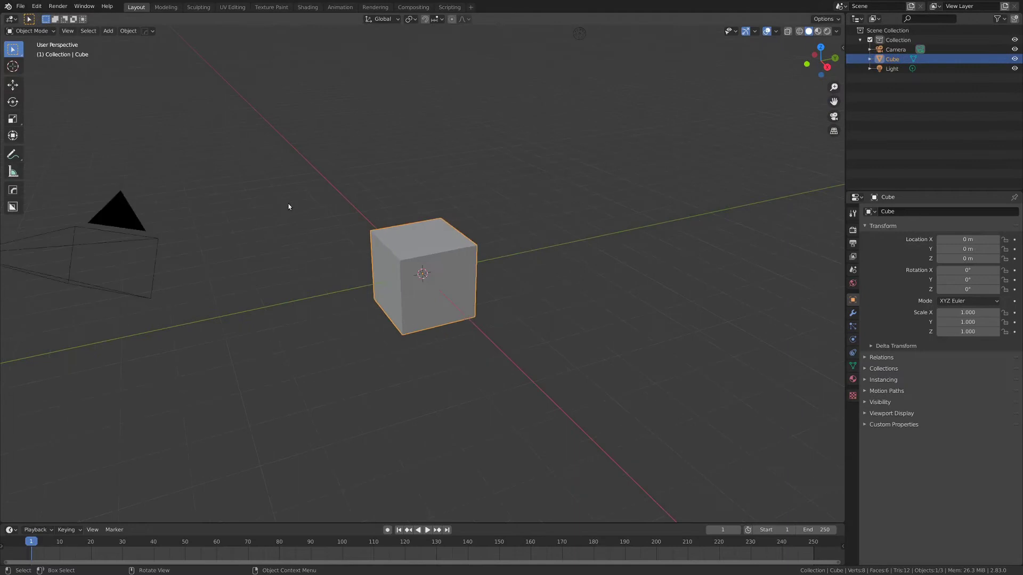
# - Add the VFX Motion Tracking workspace to the project
pyautogui.moveTo(289, 207); pyautogui.dragTo(382, 102, button='middle')
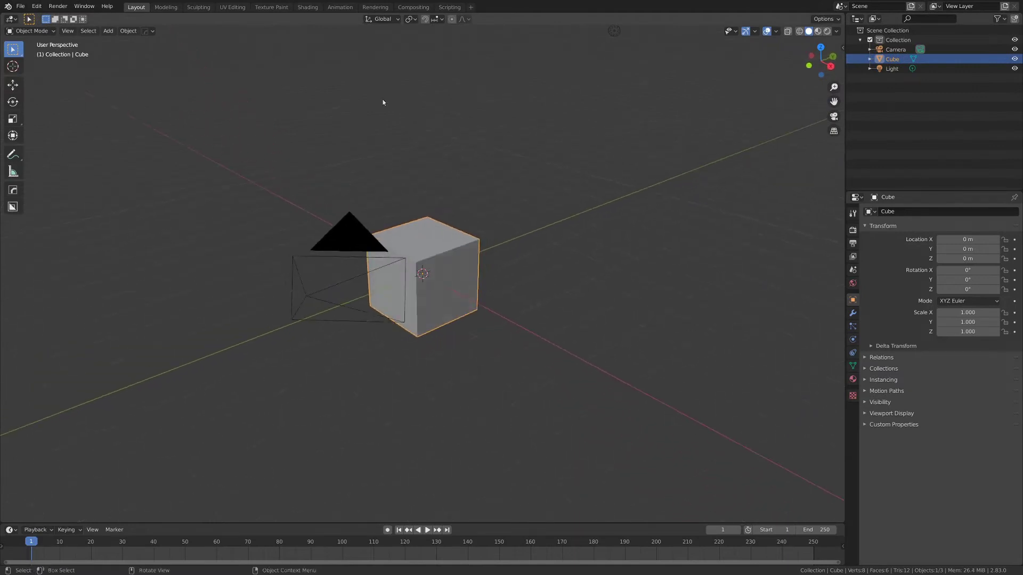
pyautogui.click(470, 7)
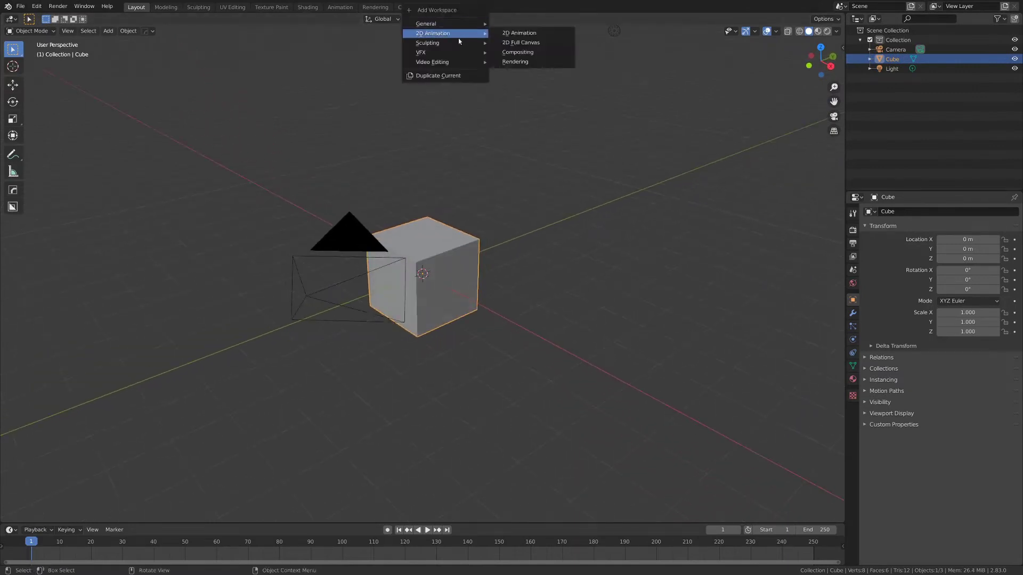
pyautogui.moveTo(449, 56)
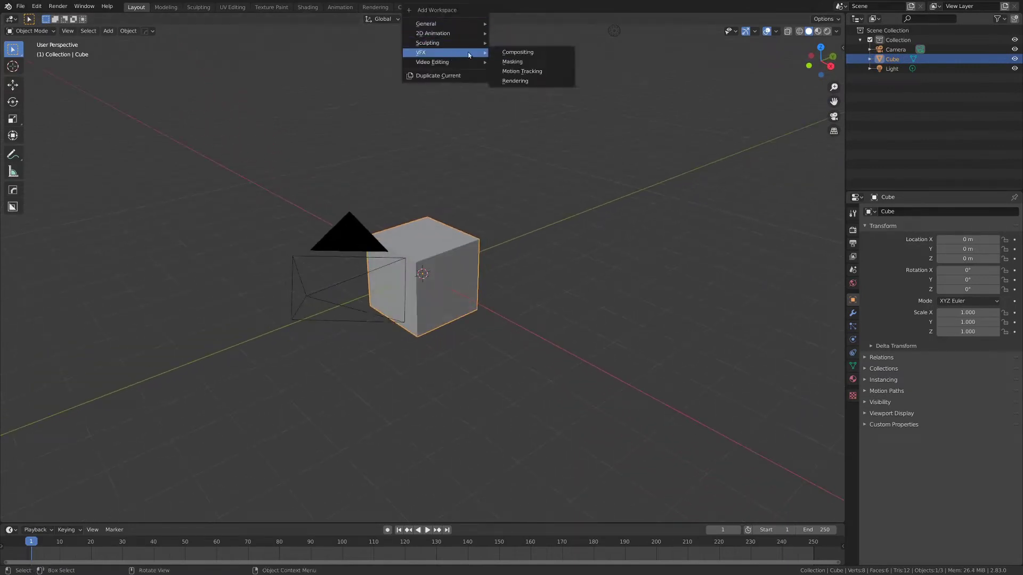
pyautogui.click(535, 72)
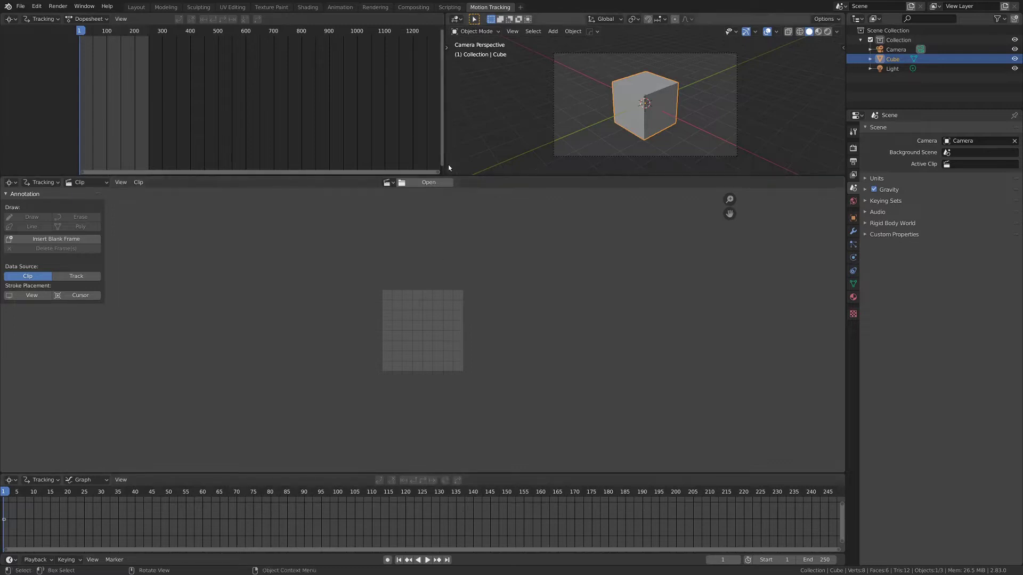
# - Merge the dope sheet, 3D viewport and graph areas into the clip editor, and enlarge the timeline below it
pyautogui.moveTo(445, 172); pyautogui.dragTo(416, 169)
pyautogui.moveTo(841, 179)
pyautogui.mouseDown()
pyautogui.moveTo(827, 134)
pyautogui.moveTo(825, 174)
pyautogui.mouseUp()
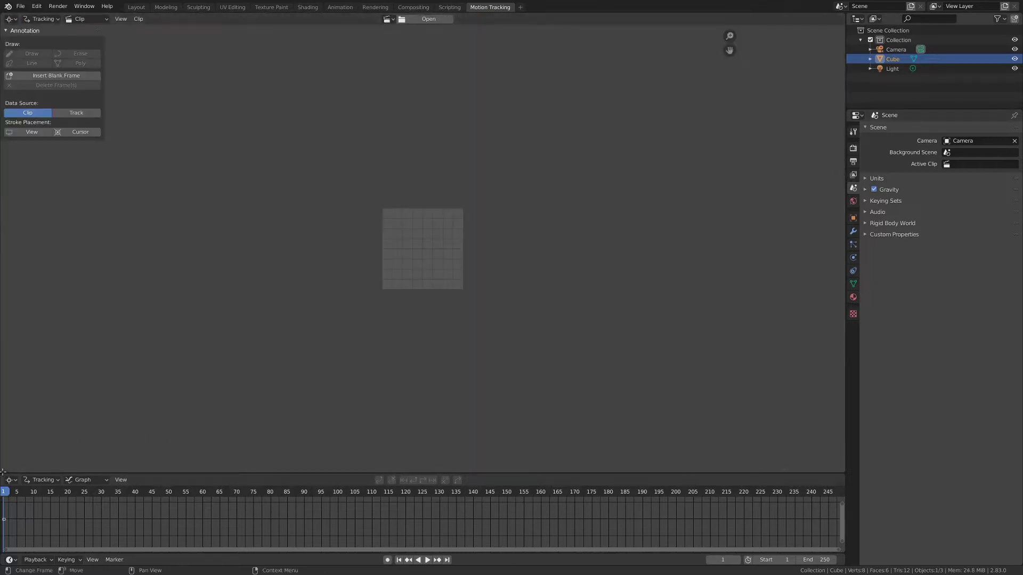
pyautogui.moveTo(3, 479); pyautogui.dragTo(9, 486)
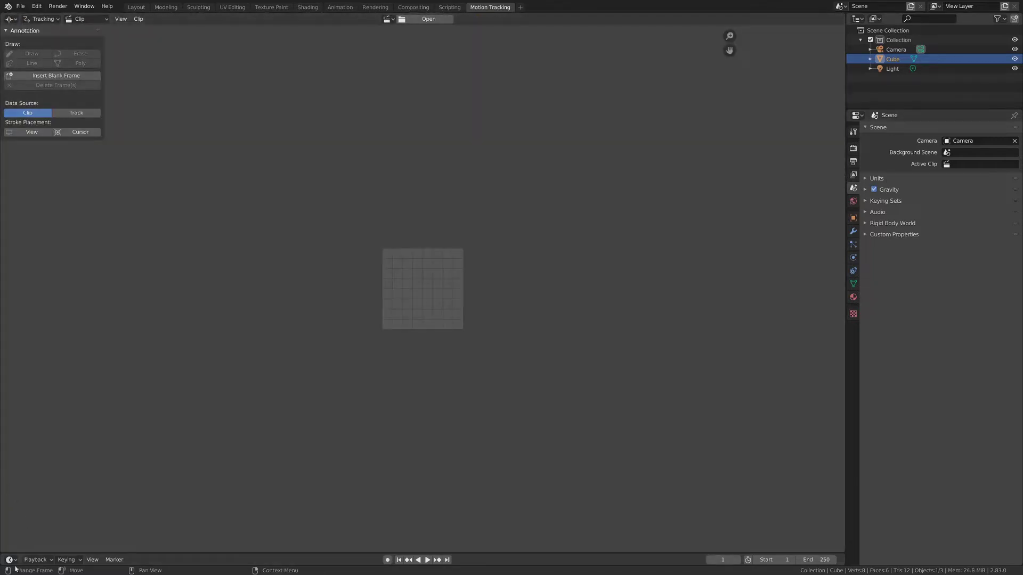
pyautogui.moveTo(31, 554); pyautogui.dragTo(41, 516)
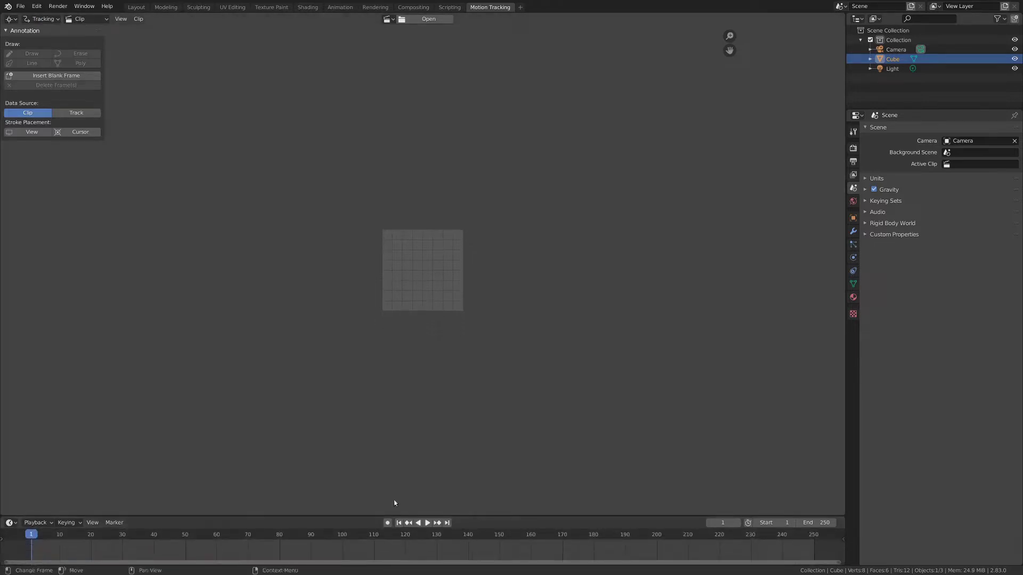
# - Load the rainy sauce PNG image sequence from the imgseq folder as the movie clip, starting at rainy sauce0047.png
pyautogui.click(430, 21)
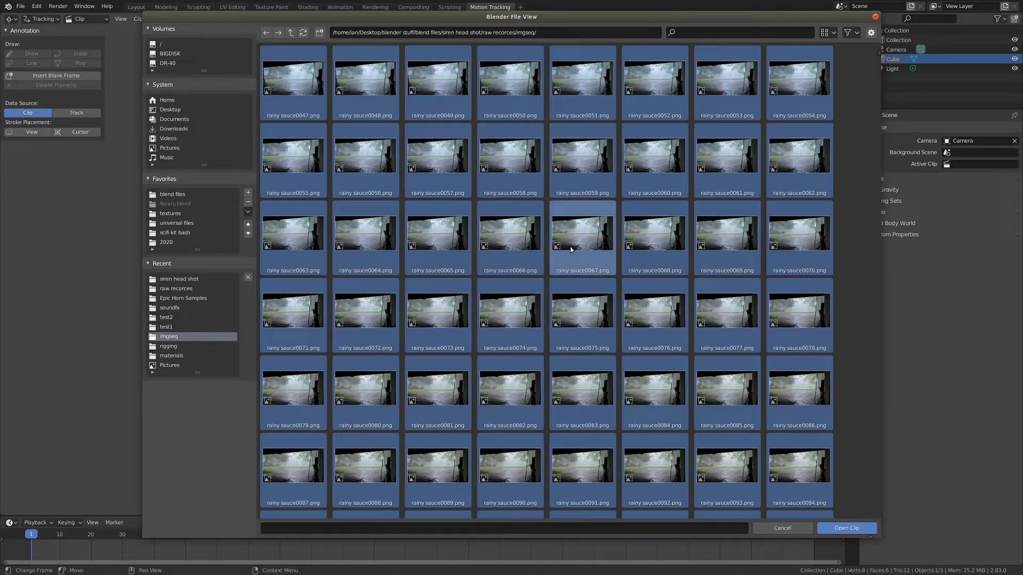
pyautogui.press('Return')
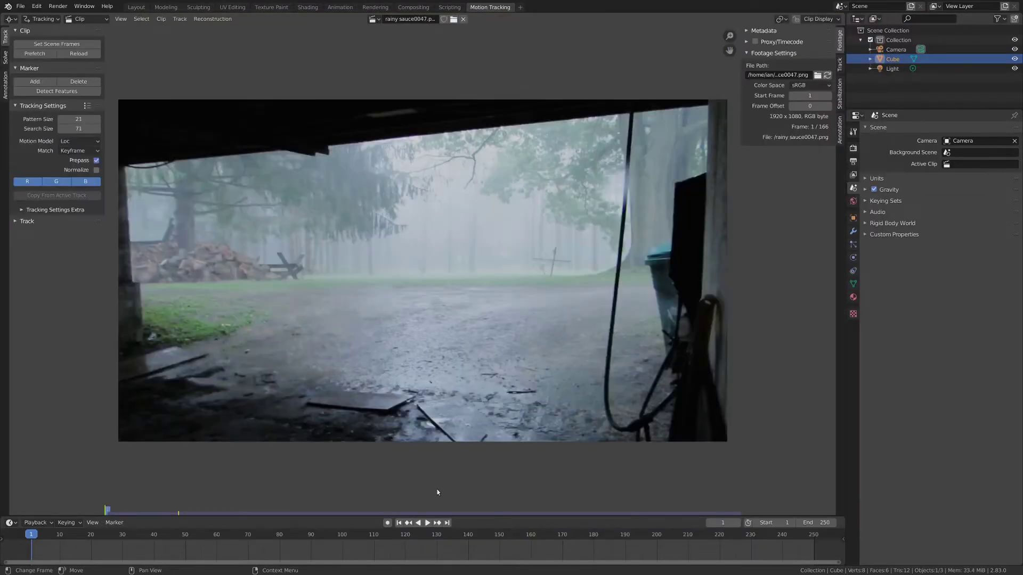
# - Move the playhead to the clip's last frame, 166, make it the scene's end frame, and lower the end frame to 165
pyautogui.moveTo(150, 513); pyautogui.dragTo(533, 512)
pyautogui.press('Left')
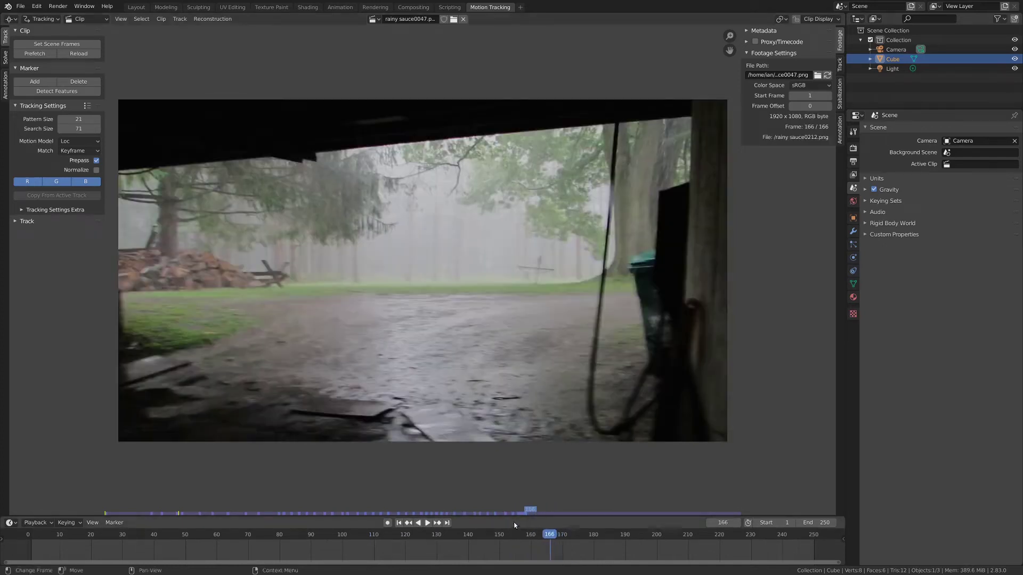
pyautogui.click(35, 522)
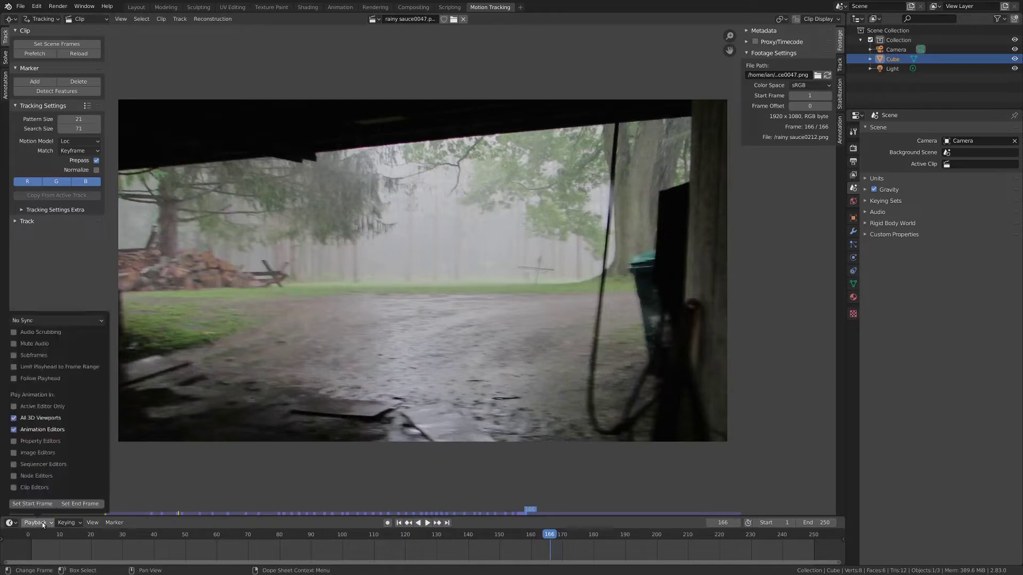
pyautogui.click(80, 504)
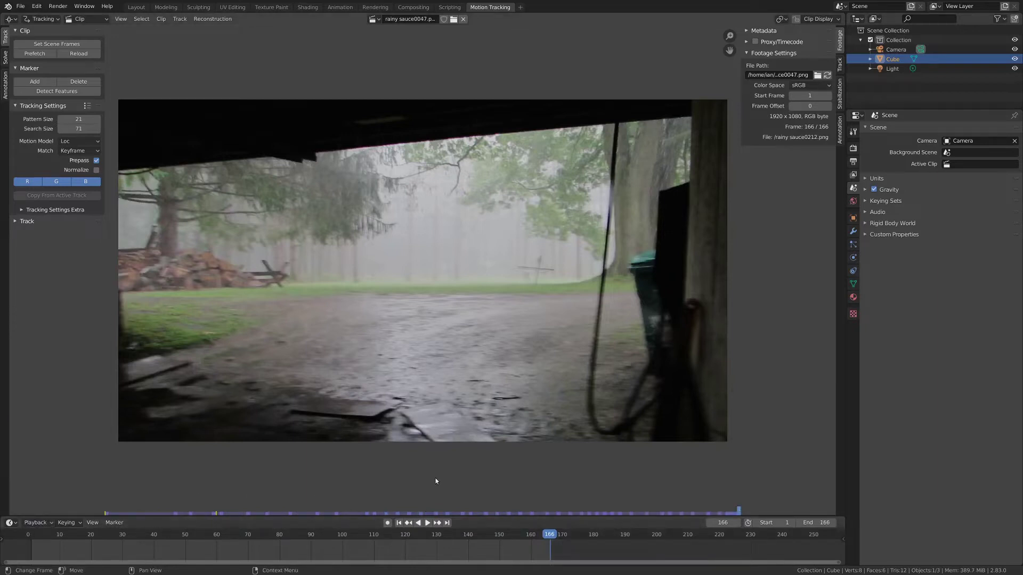
pyautogui.press('Right')
pyautogui.press('Left')
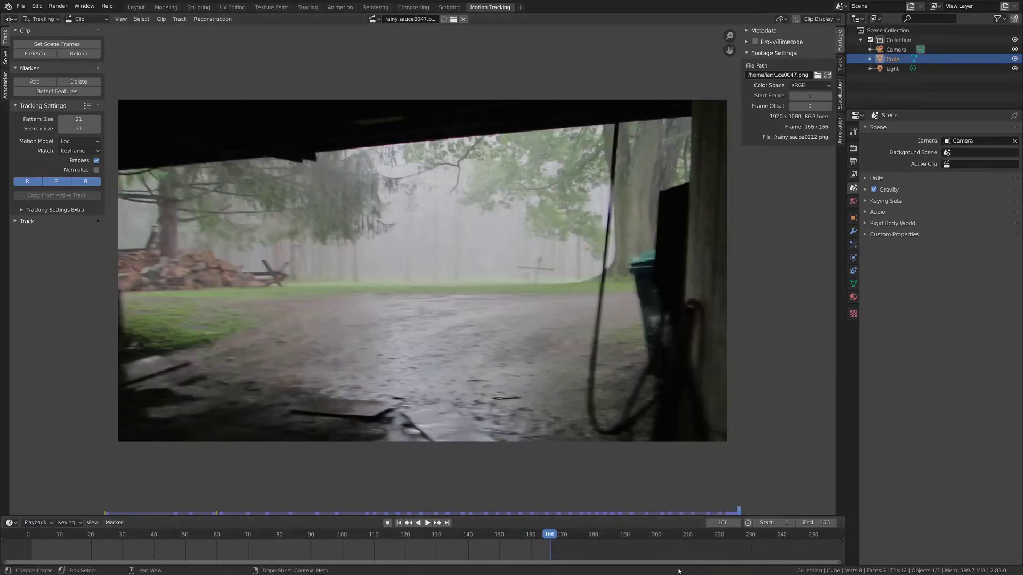
pyautogui.click(799, 523)
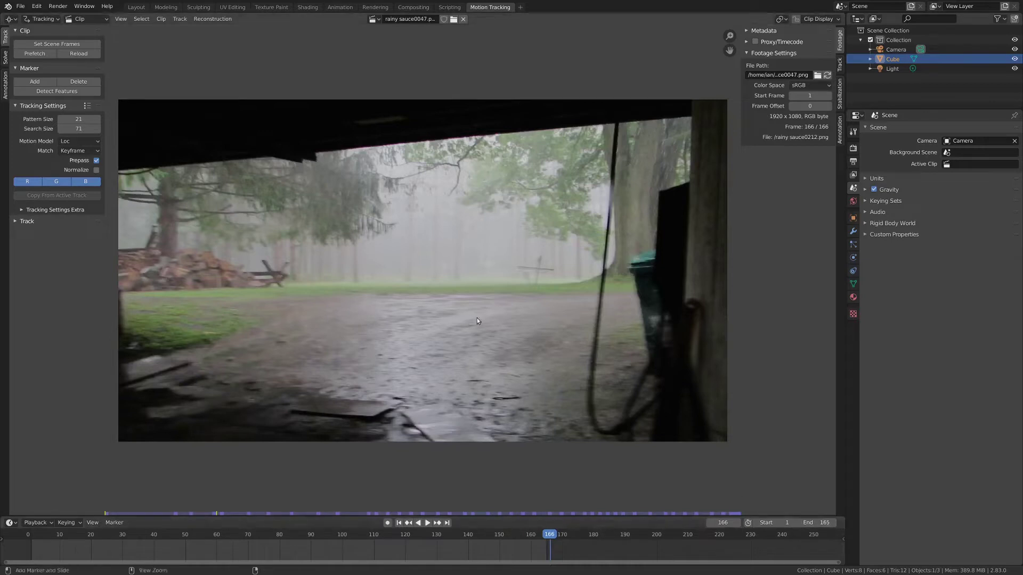
# - Maximize the clip editor and inspect the footage's last frame up close
pyautogui.hotkey('ctrl', 'space')
pyautogui.scroll(4, 477, 317)
pyautogui.scroll(-4, 502, 313)
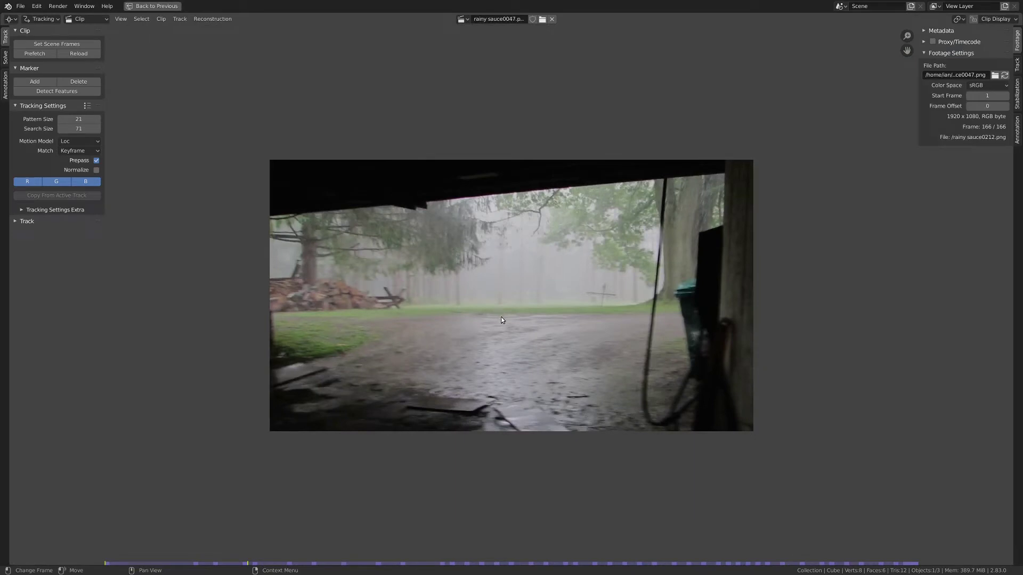
pyautogui.scroll(1, 497, 328)
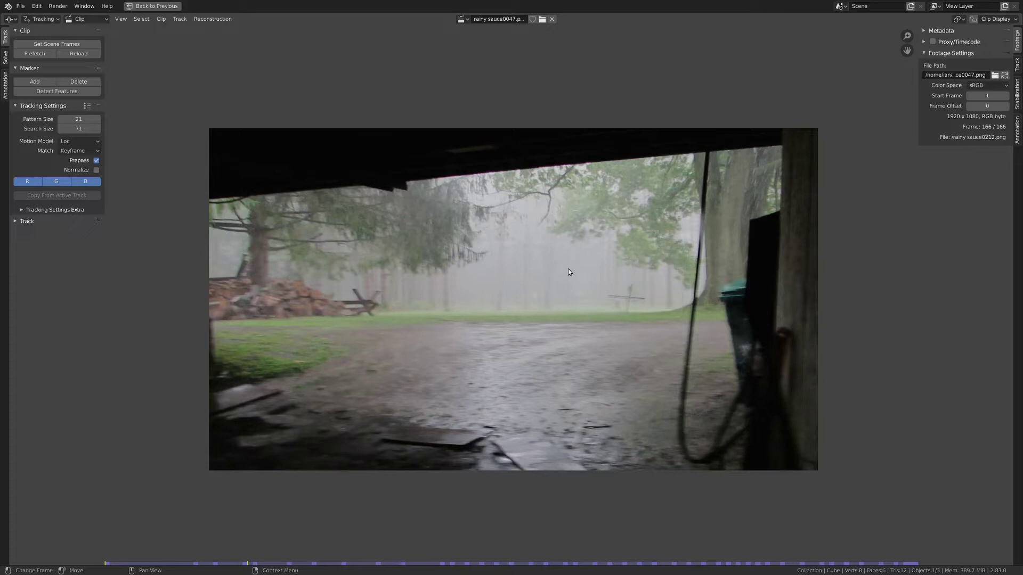
pyautogui.scroll(8, 495, 290)
pyautogui.scroll(-6, 495, 290)
pyautogui.scroll(3, 501, 271)
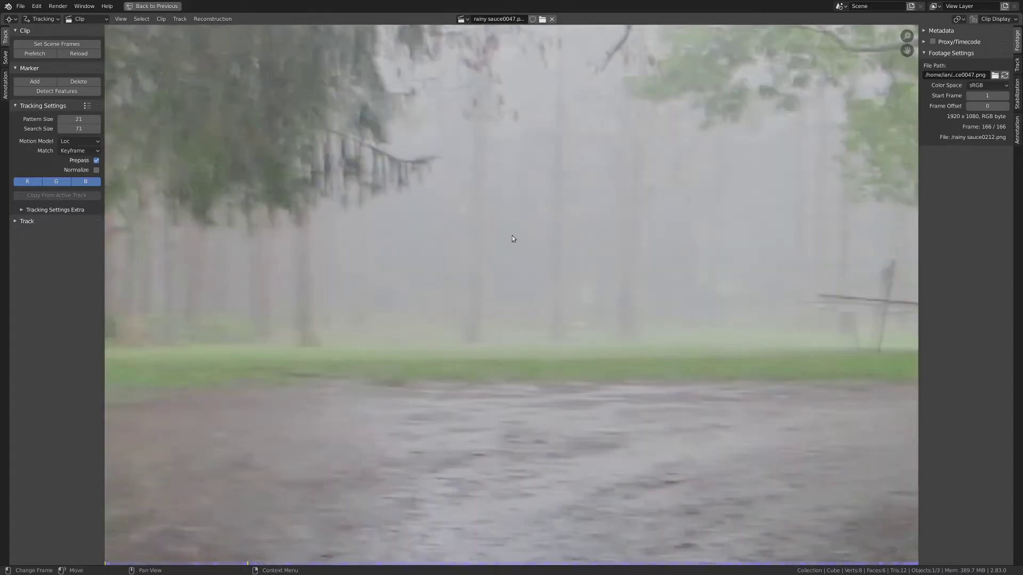
# - Play back the rainy footage to examine its camera movement, and stop at frame 60
pyautogui.scroll(-4, 587, 230)
pyautogui.press('space')
pyautogui.scroll(3, 513, 253)
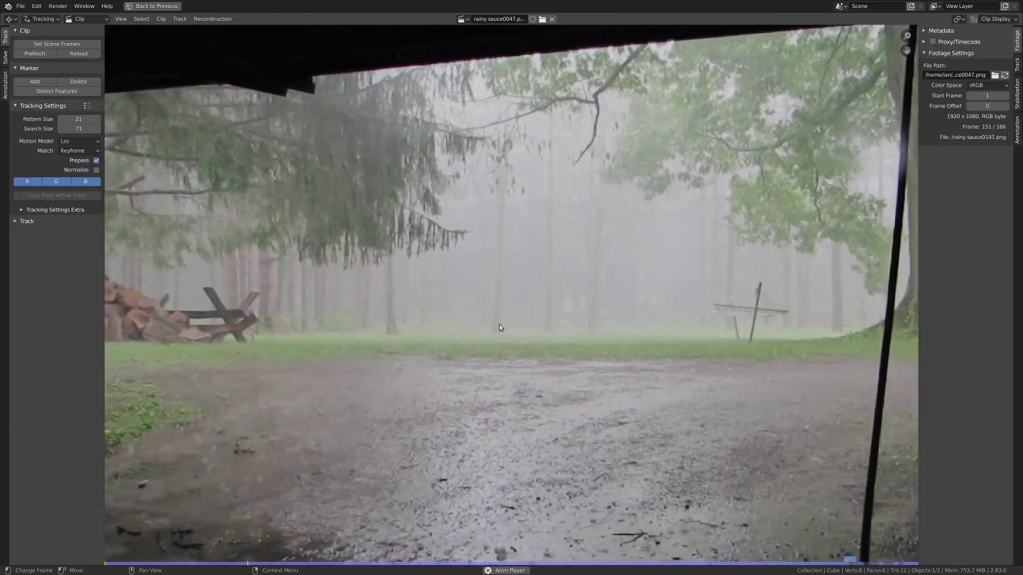
pyautogui.scroll(-3, 510, 315)
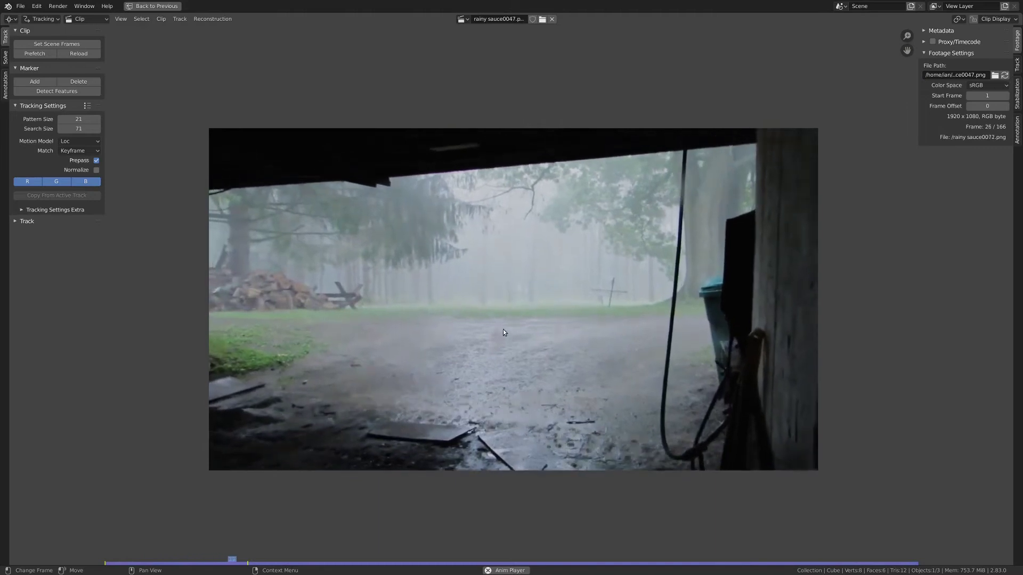
pyautogui.scroll(1, 511, 331)
pyautogui.scroll(3, 494, 317)
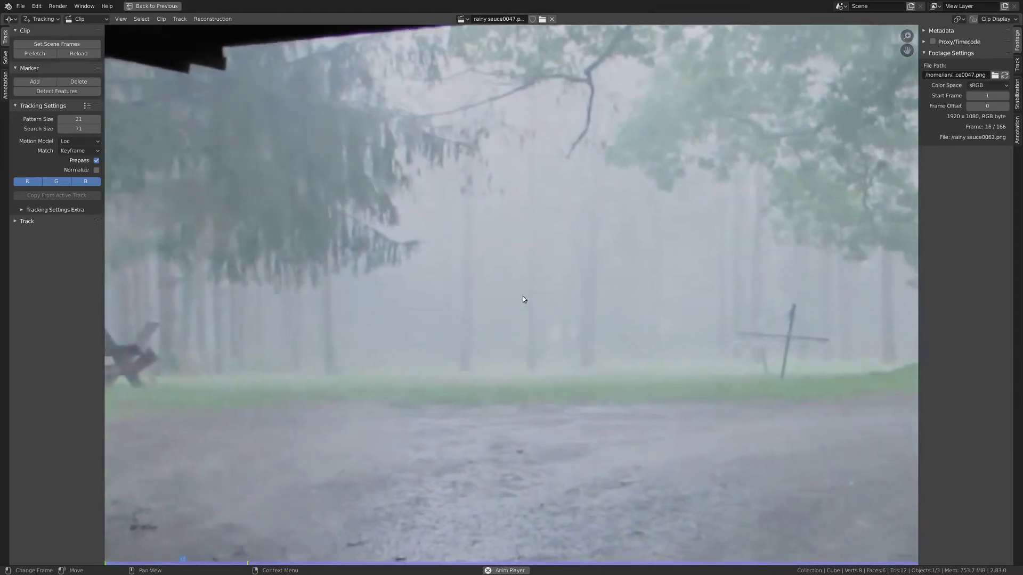
pyautogui.scroll(-1, 496, 299)
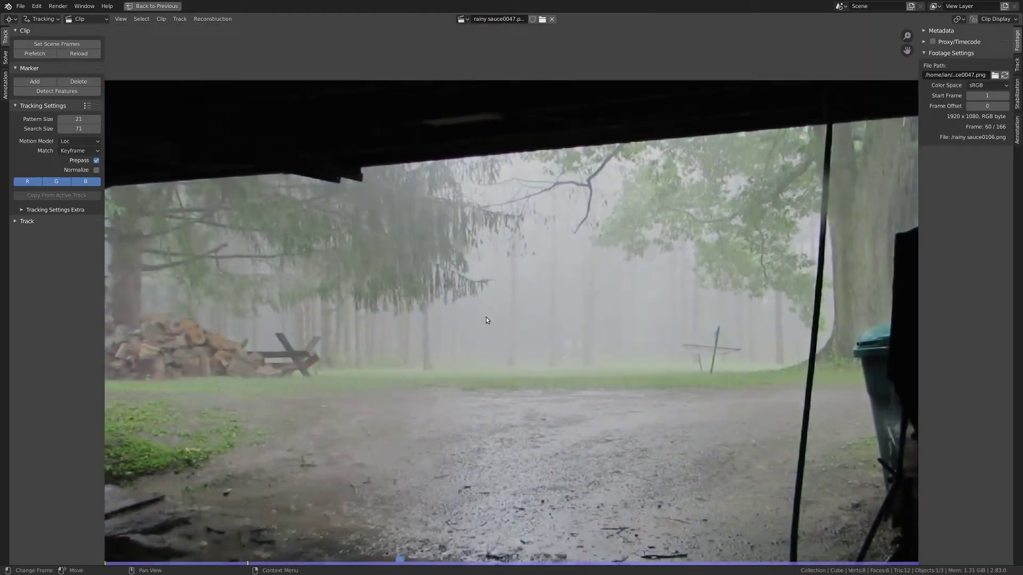
# - Examine frame 60 up close for trackable detail in the trees, roof edge, grass line and wet ground
pyautogui.scroll(-2, 426, 277)
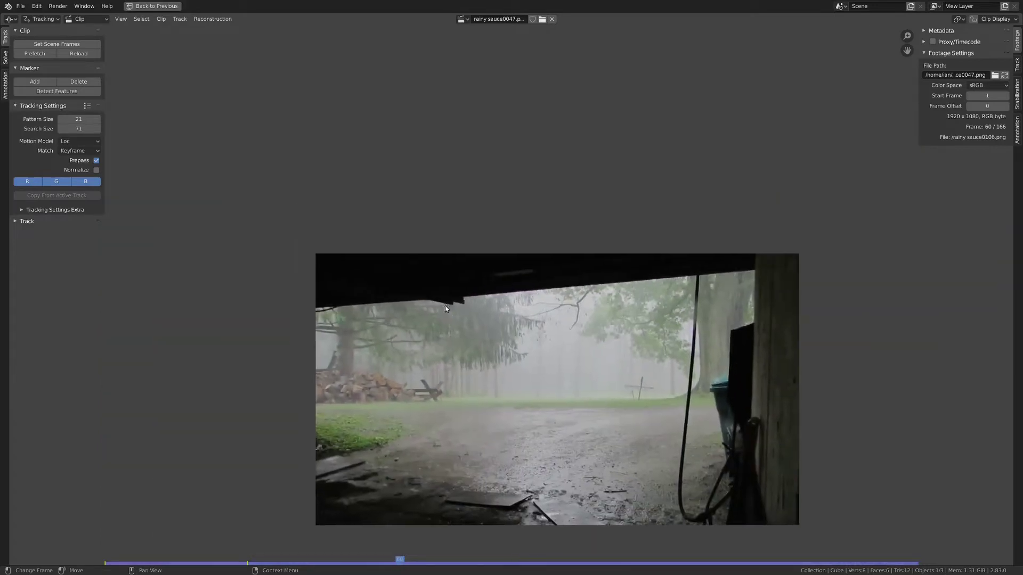
pyautogui.scroll(4, 537, 294)
pyautogui.scroll(-2, 545, 316)
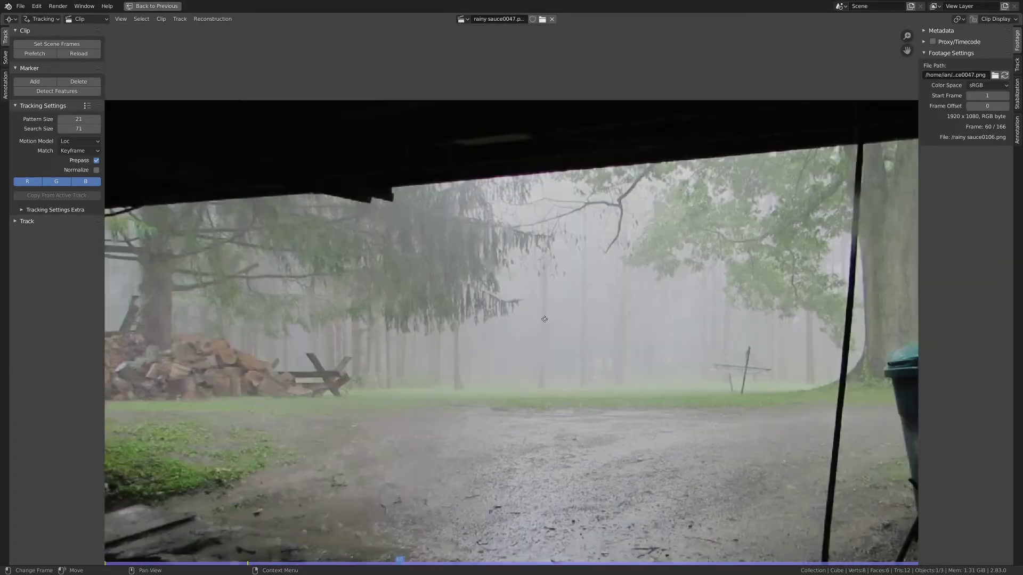
pyautogui.scroll(4, 527, 311)
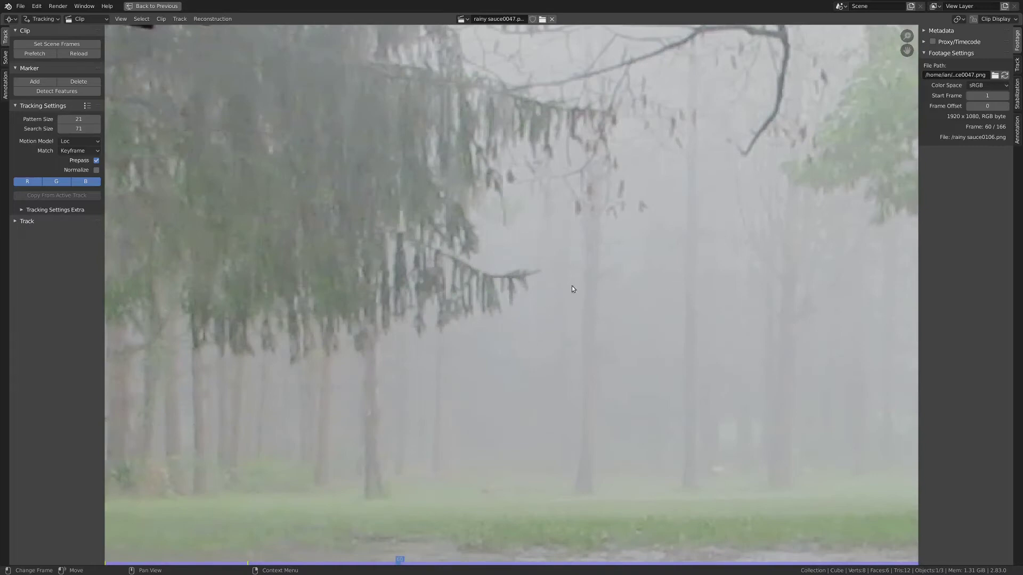
pyautogui.scroll(-2, 511, 376)
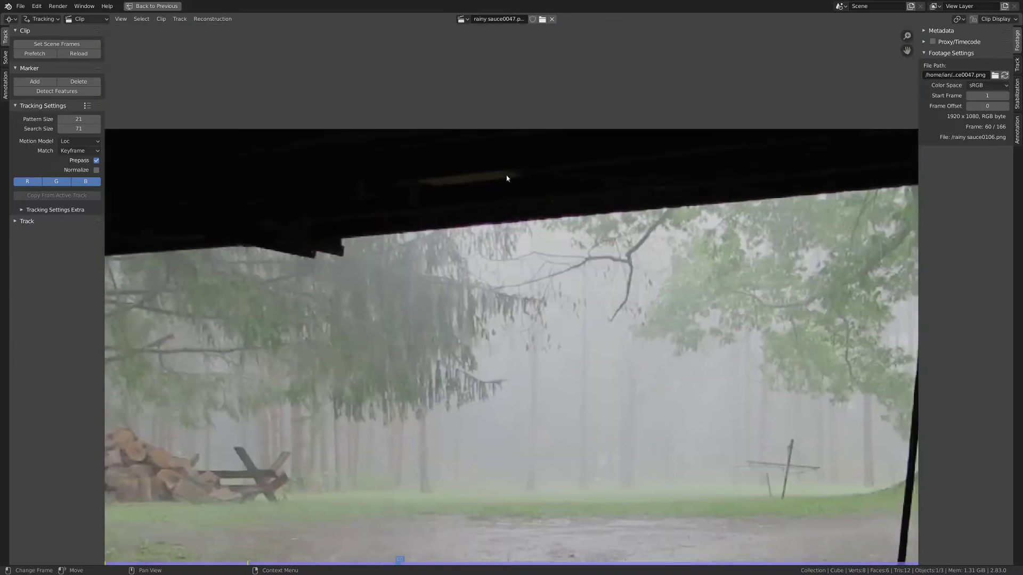
pyautogui.scroll(3, 472, 272)
pyautogui.scroll(-4, 517, 282)
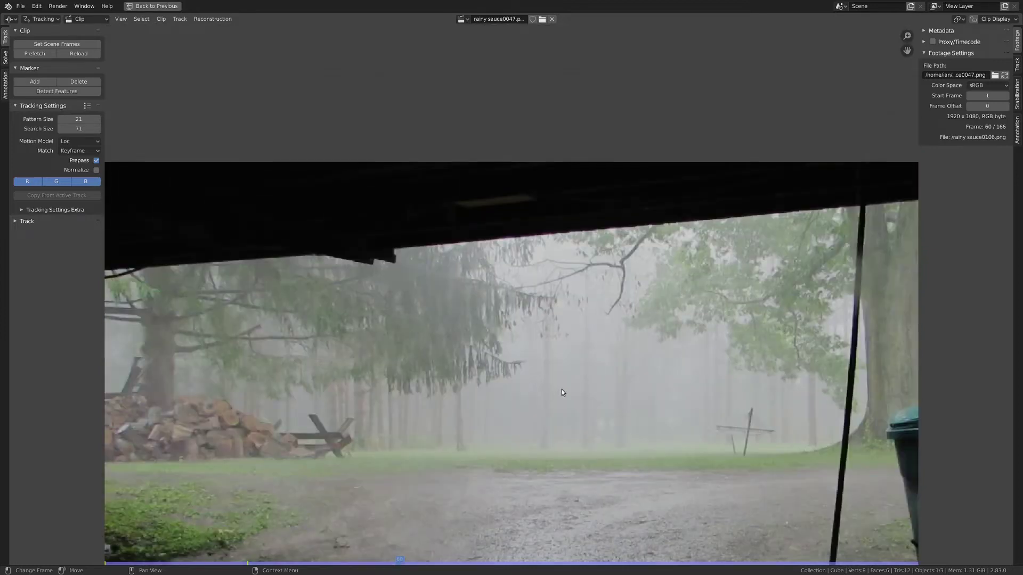
pyautogui.scroll(-2, 561, 393)
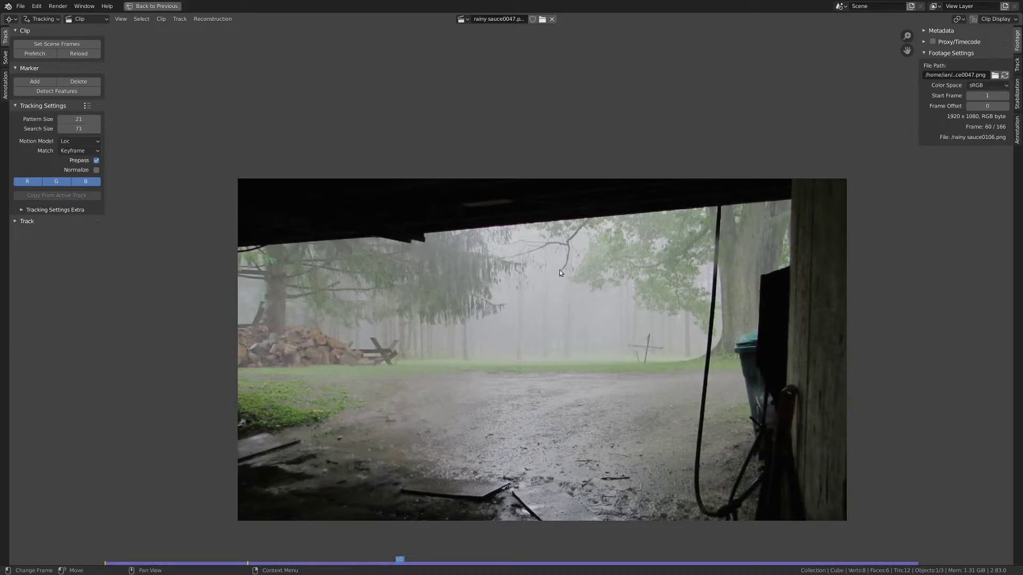
pyautogui.scroll(3, 560, 270)
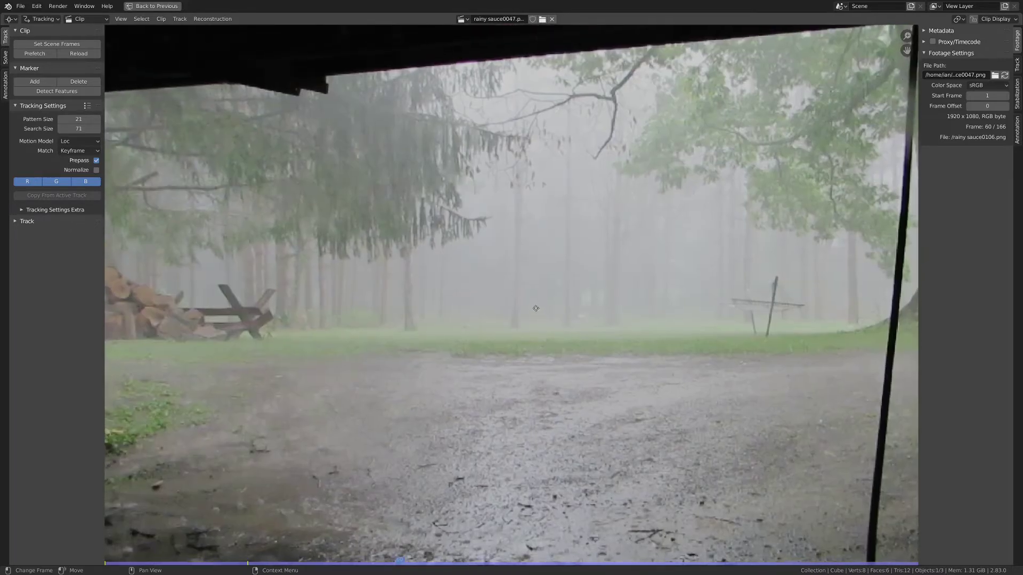
pyautogui.moveTo(536, 308); pyautogui.dragTo(535, 311, button='middle')
pyautogui.scroll(-1, 453, 301)
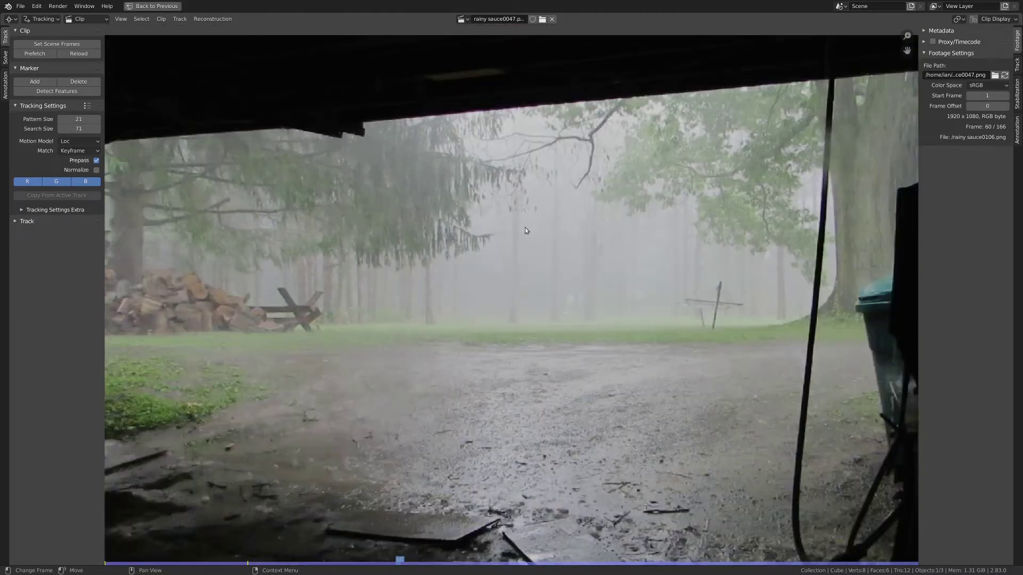
pyautogui.scroll(2, 499, 309)
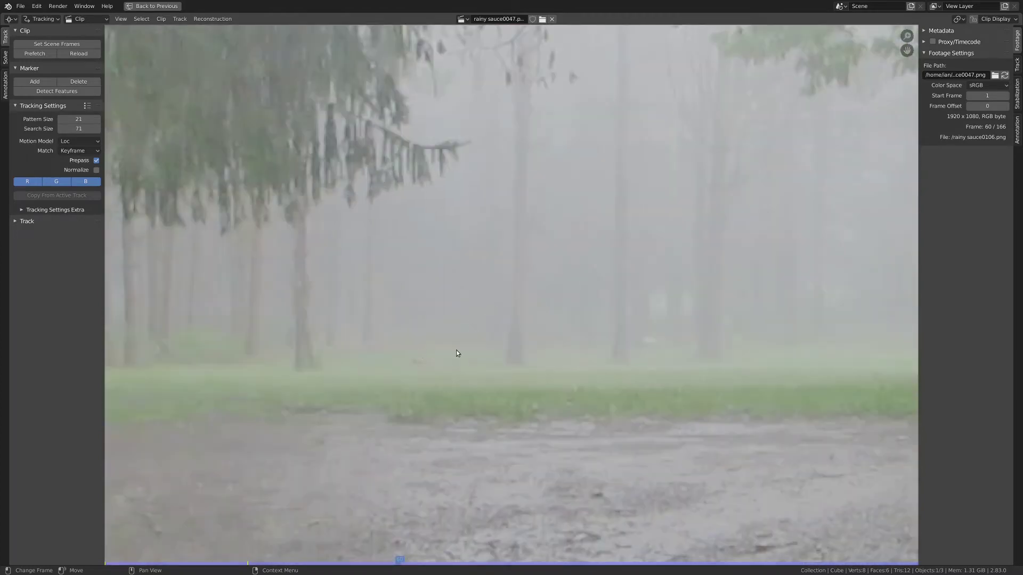
pyautogui.scroll(-2, 416, 350)
pyautogui.scroll(1, 437, 370)
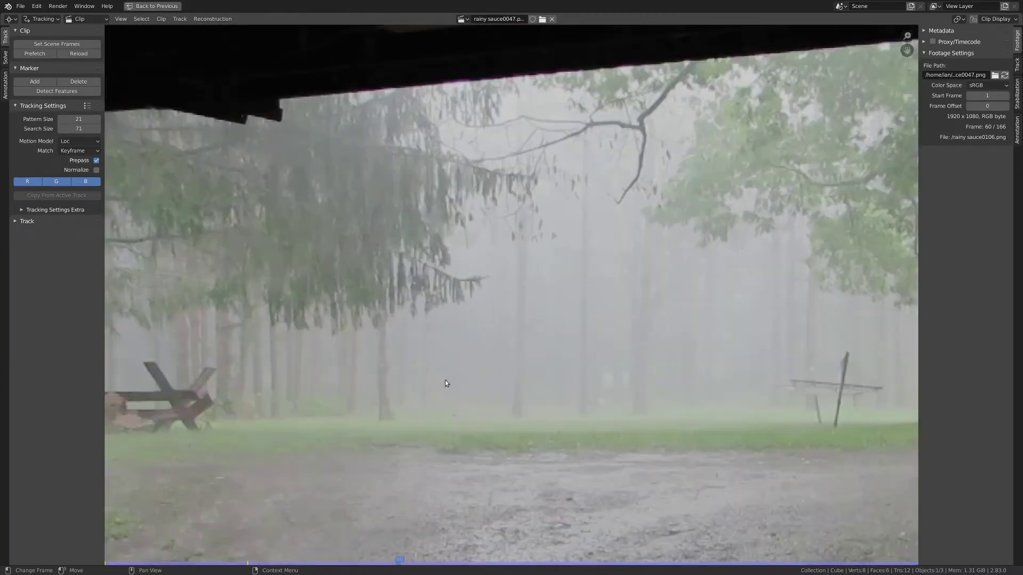
pyautogui.scroll(-3, 536, 272)
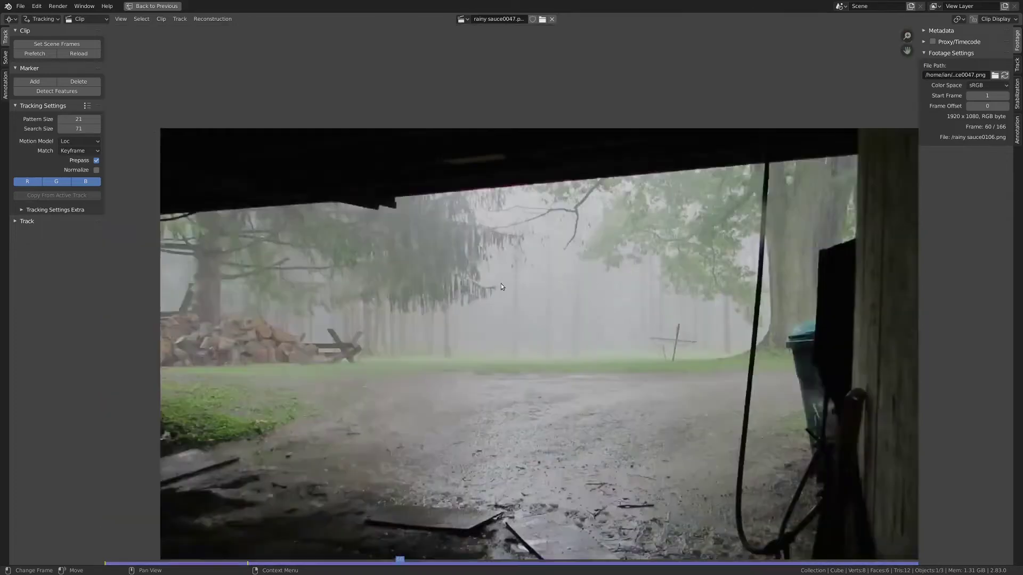
pyautogui.scroll(3, 532, 239)
pyautogui.scroll(-4, 469, 194)
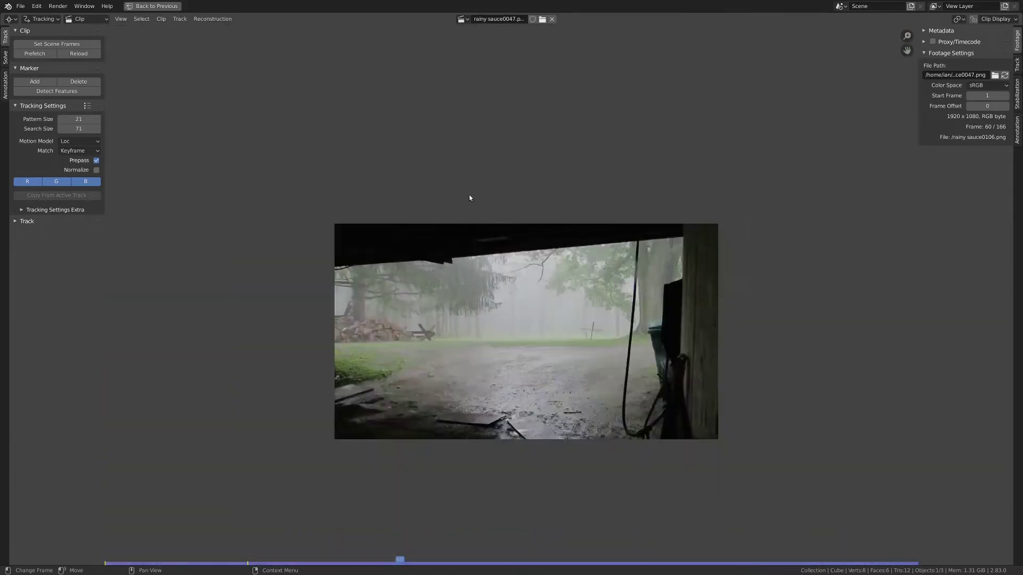
pyautogui.scroll(3, 478, 243)
pyautogui.scroll(-2, 538, 266)
pyautogui.scroll(1, 540, 265)
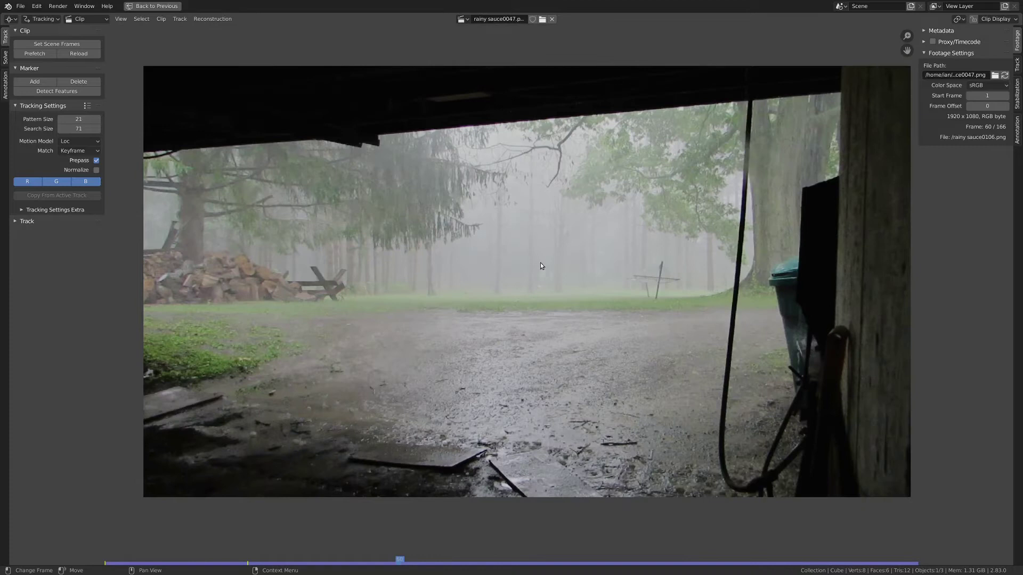
pyautogui.moveTo(536, 268); pyautogui.dragTo(520, 280, button='middle')
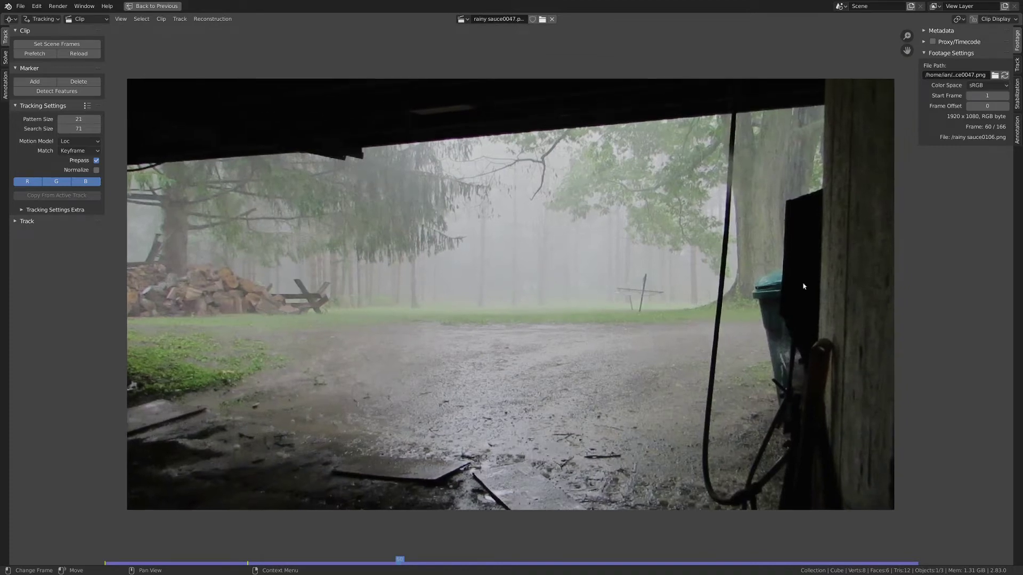
# - Play back the rainy footage at several magnifications to study the movement of the foreground and background, and stop at frame 125
pyautogui.press('space')
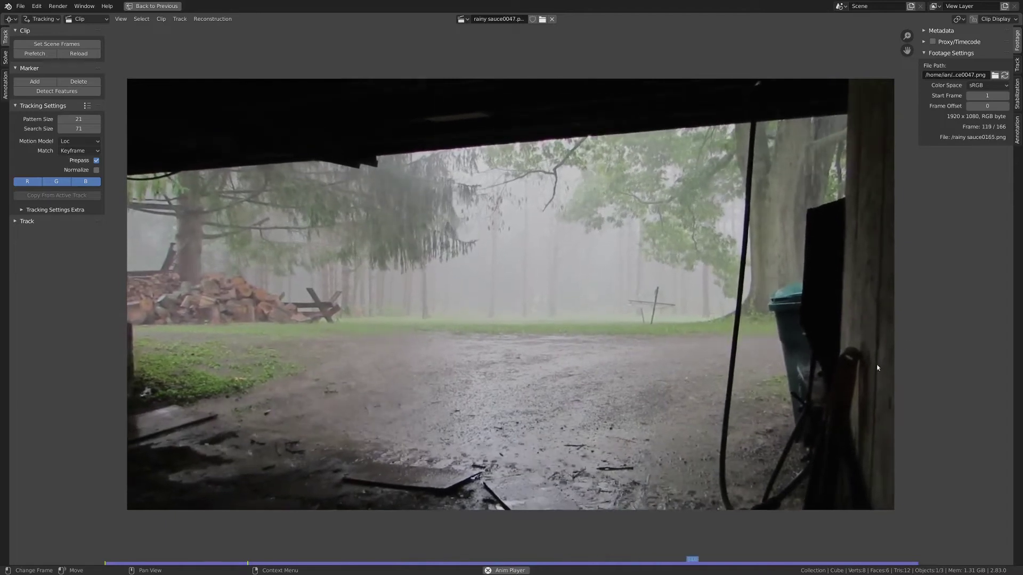
pyautogui.scroll(5, 874, 341)
pyautogui.scroll(-8, 857, 340)
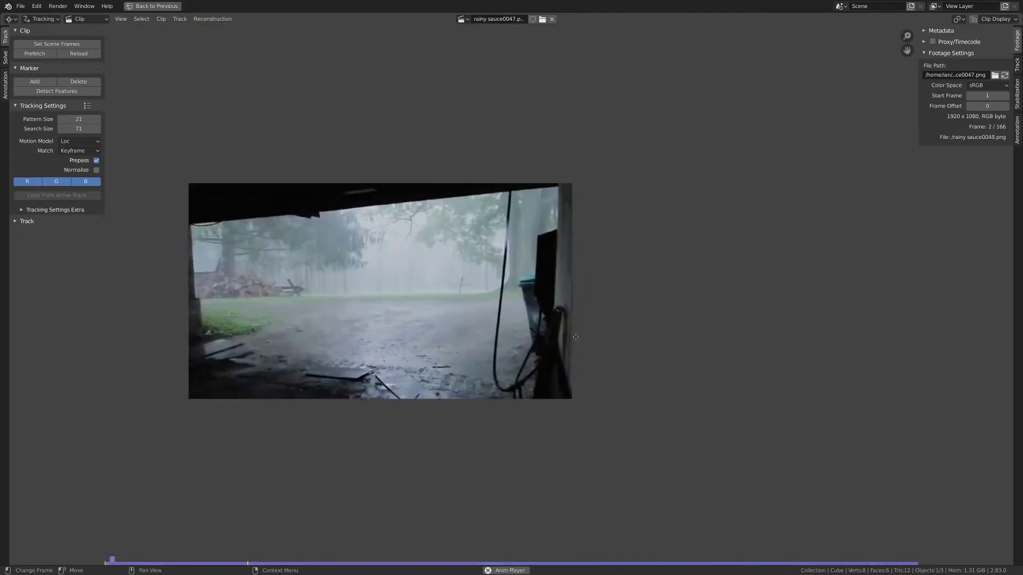
pyautogui.moveTo(487, 314); pyautogui.dragTo(676, 314, button='middle')
pyautogui.scroll(3, 676, 314)
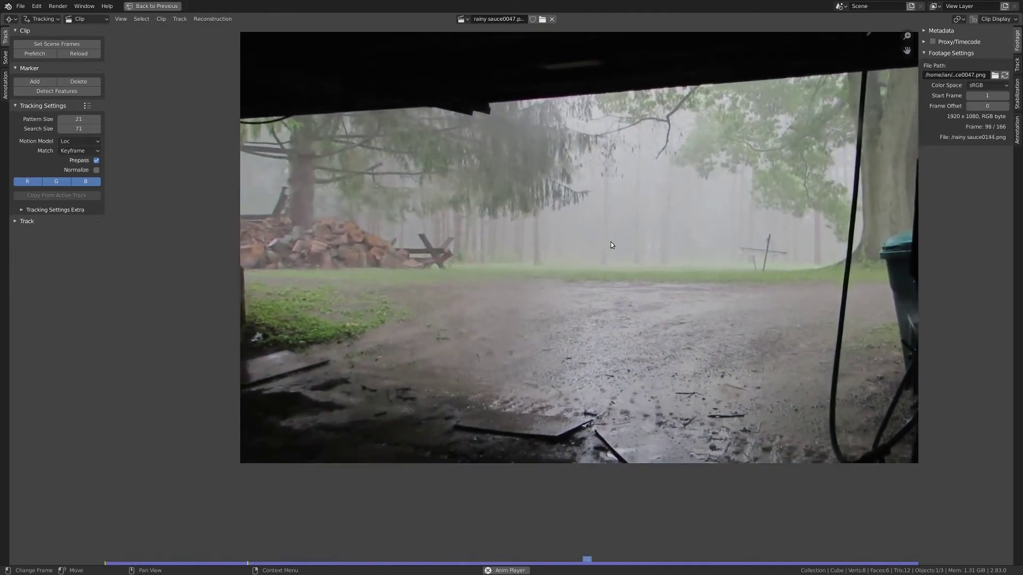
pyautogui.scroll(-2, 613, 246)
pyautogui.moveTo(618, 248); pyautogui.dragTo(583, 260, button='middle')
pyautogui.scroll(2, 583, 260)
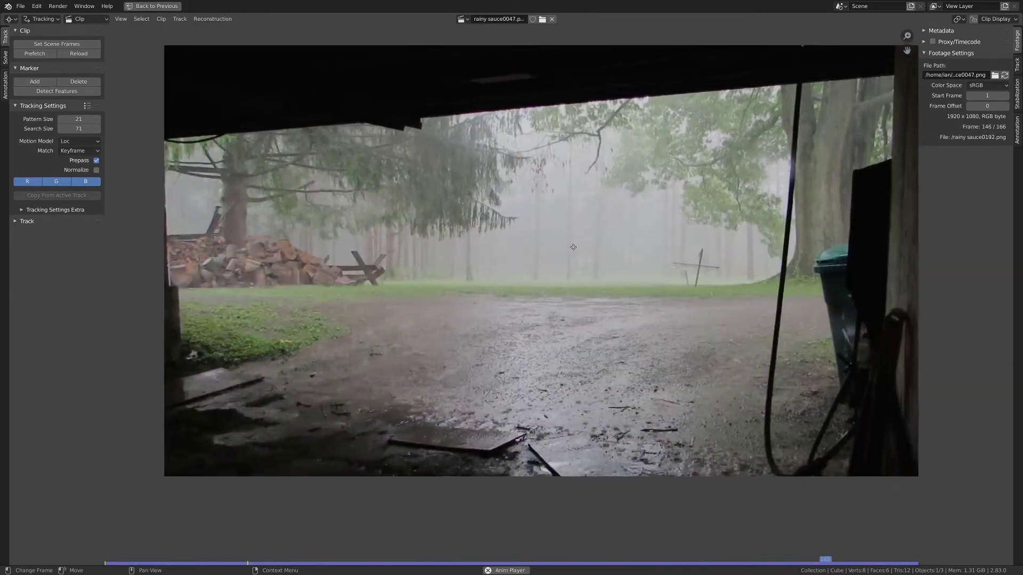
pyautogui.scroll(-3, 570, 240)
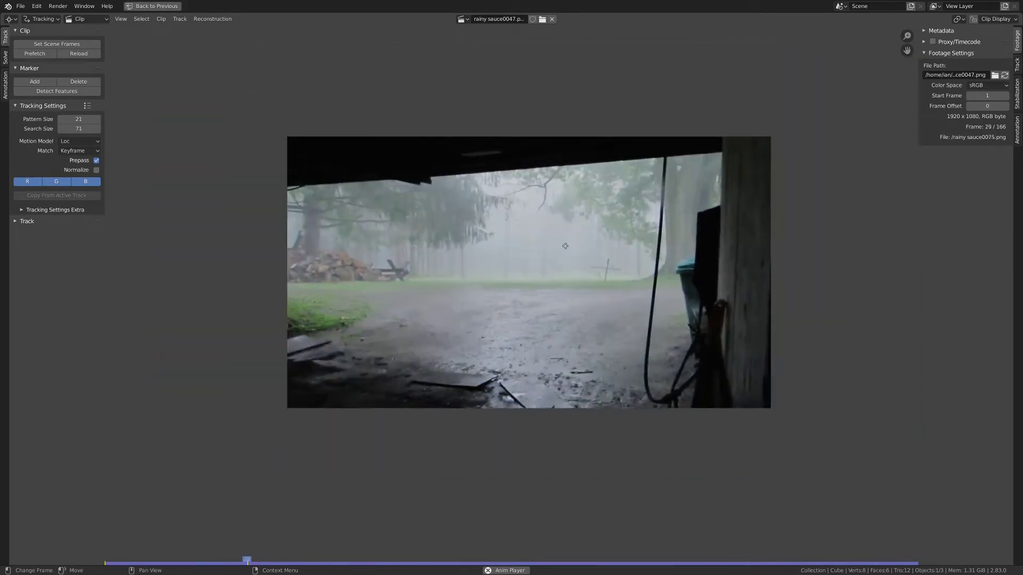
pyautogui.scroll(3, 574, 254)
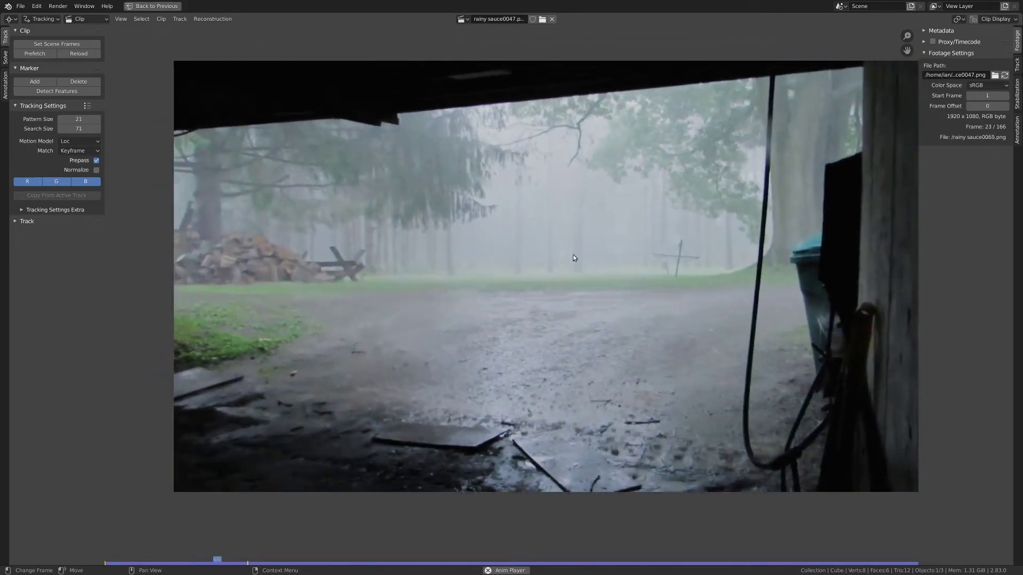
pyautogui.moveTo(573, 259); pyautogui.dragTo(617, 240, button='middle')
pyautogui.scroll(1, 613, 242)
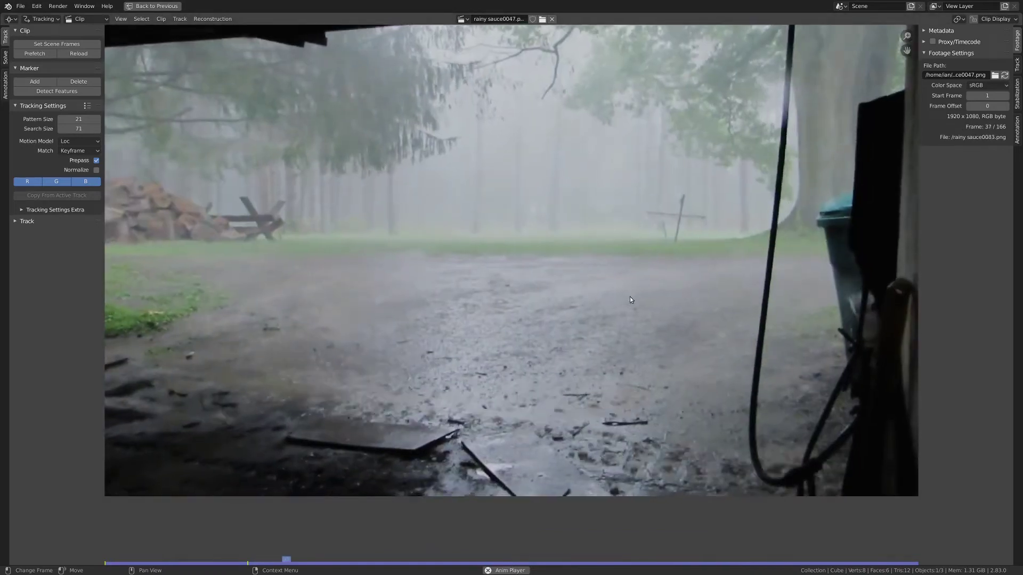
pyautogui.scroll(-1, 629, 298)
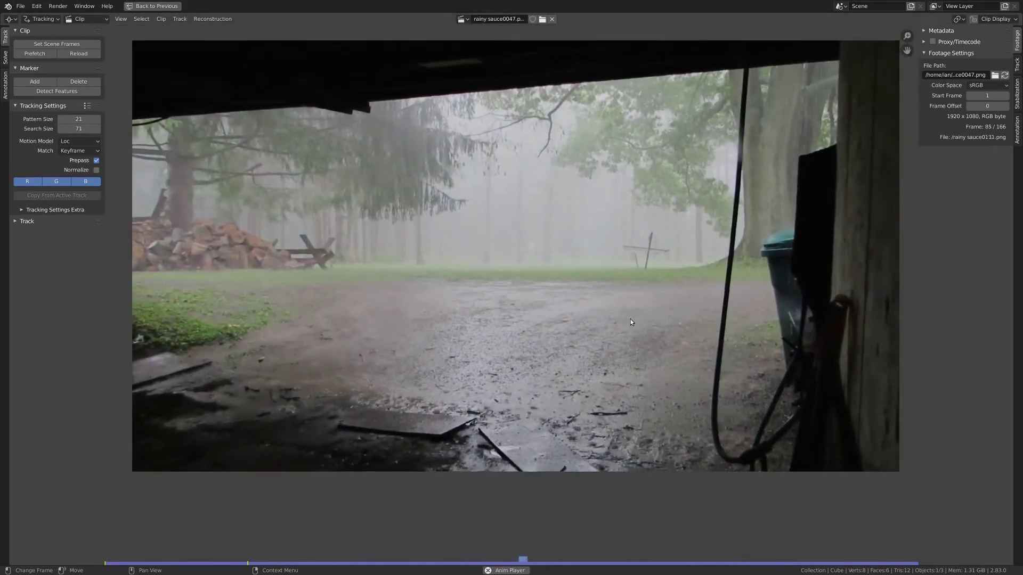
pyautogui.press('space')
# - Add a tracking marker at frame 125 on the dark centre of the round orange log end in the woodpile
pyautogui.scroll(1, 341, 320)
pyautogui.moveTo(341, 321); pyautogui.dragTo(487, 334, button='middle')
pyautogui.scroll(3, 487, 334)
pyautogui.moveTo(380, 304); pyautogui.dragTo(540, 339, button='middle')
pyautogui.scroll(1, 516, 326)
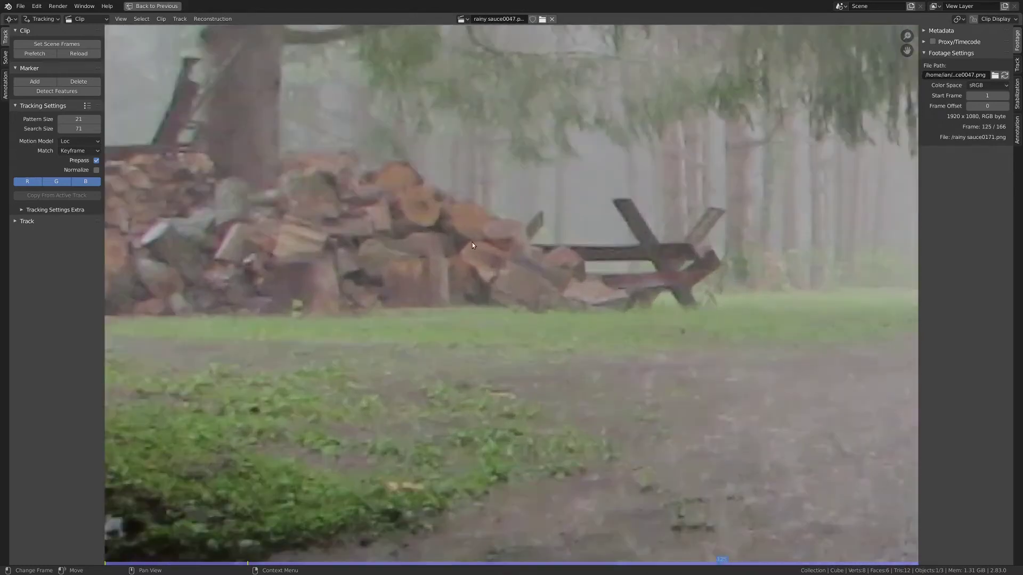
pyautogui.scroll(1, 472, 246)
pyautogui.moveTo(472, 245); pyautogui.dragTo(458, 286, button='middle')
pyautogui.scroll(1, 452, 282)
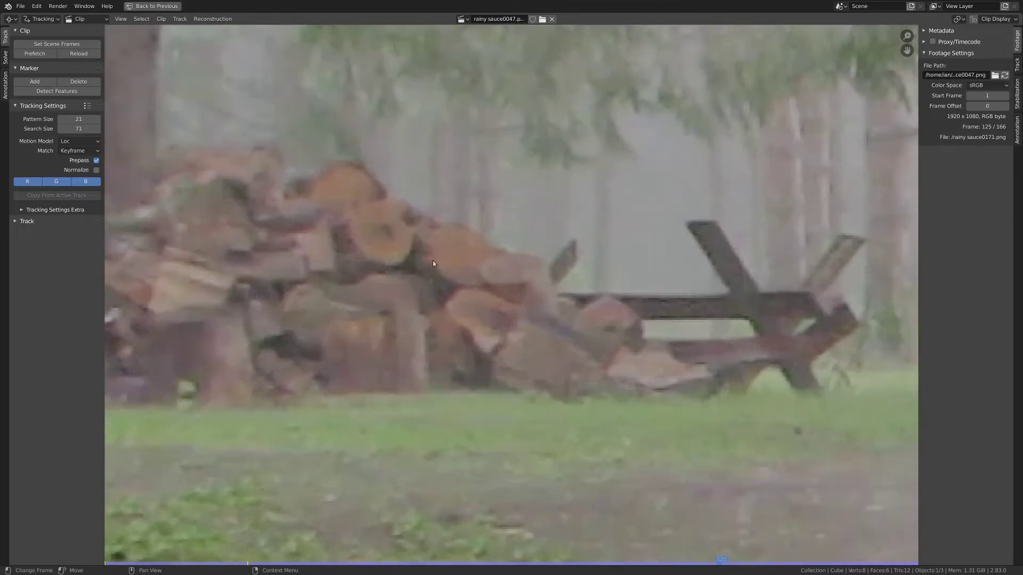
pyautogui.keyDown('ctrl'); pyautogui.click(383, 228); pyautogui.keyUp('ctrl')
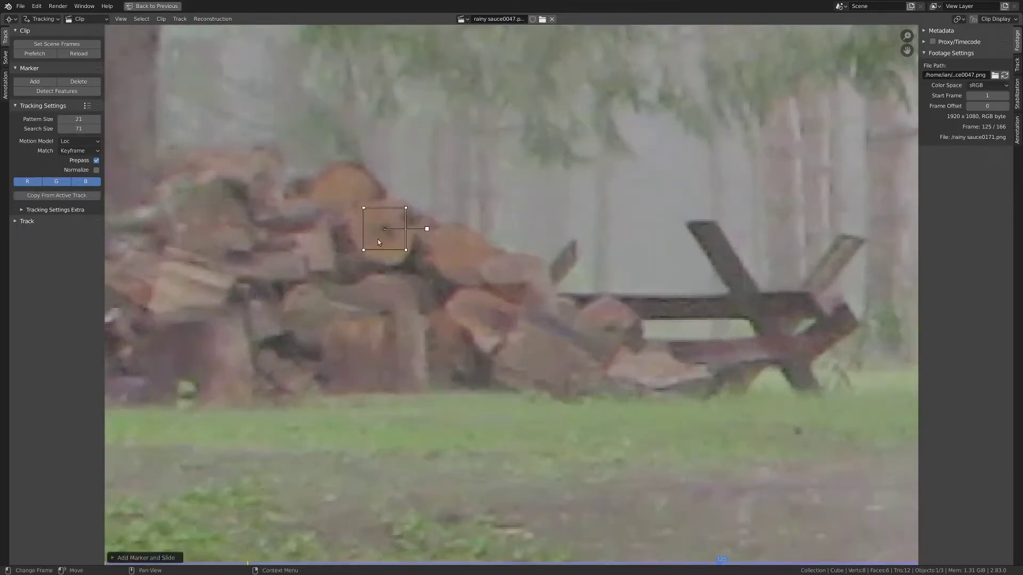
pyautogui.scroll(1, 383, 239)
pyautogui.moveTo(394, 242)
pyautogui.mouseDown(button='middle')
pyautogui.moveTo(446, 268)
pyautogui.moveTo(475, 253)
pyautogui.mouseUp(button='middle')
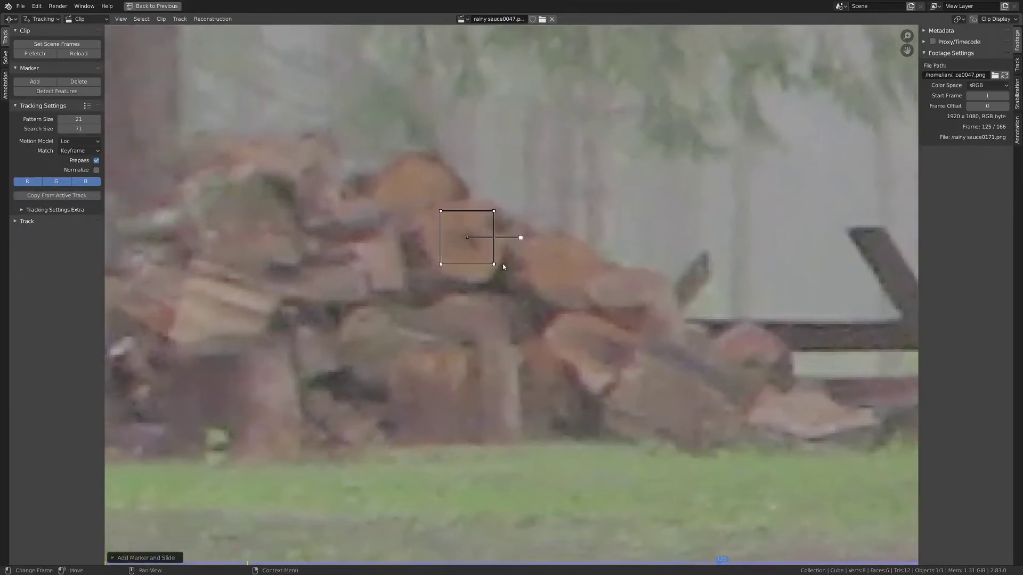
# - Track the woodpile marker forwards from frame 125 to frame 165 and inspect its path up close
pyautogui.click(15, 221)
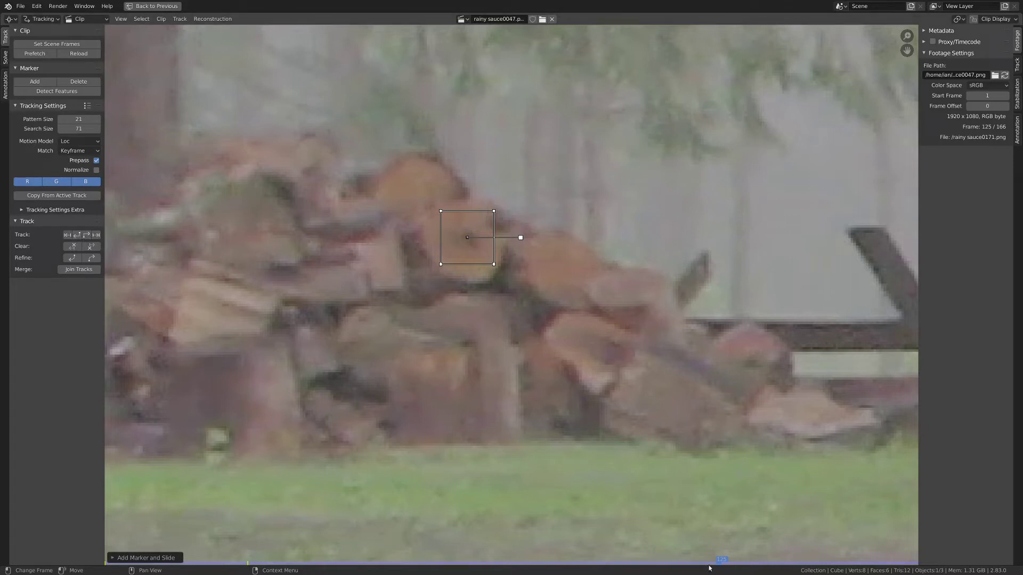
pyautogui.click(86, 235)
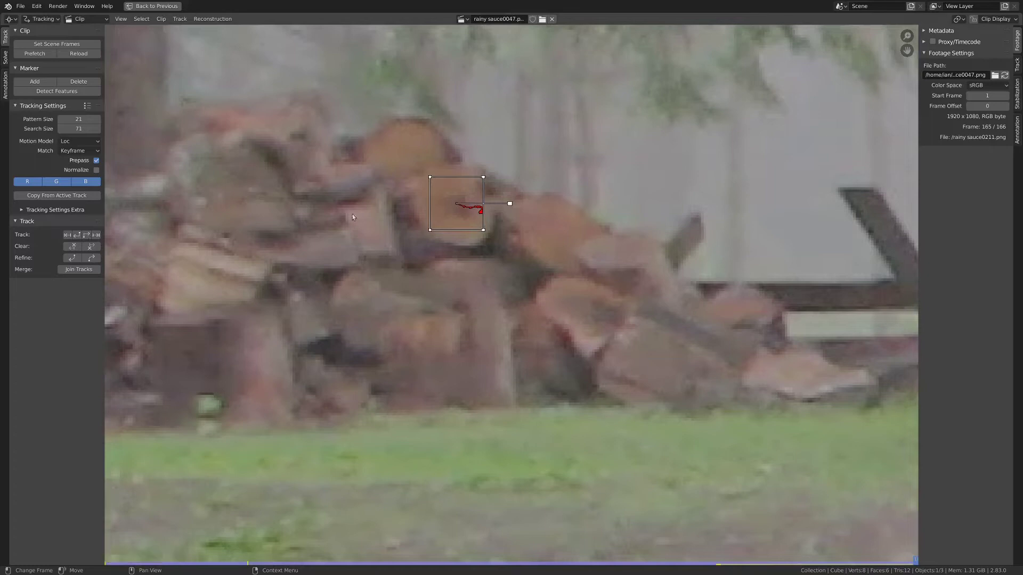
pyautogui.scroll(6, 500, 197)
pyautogui.scroll(-3, 520, 165)
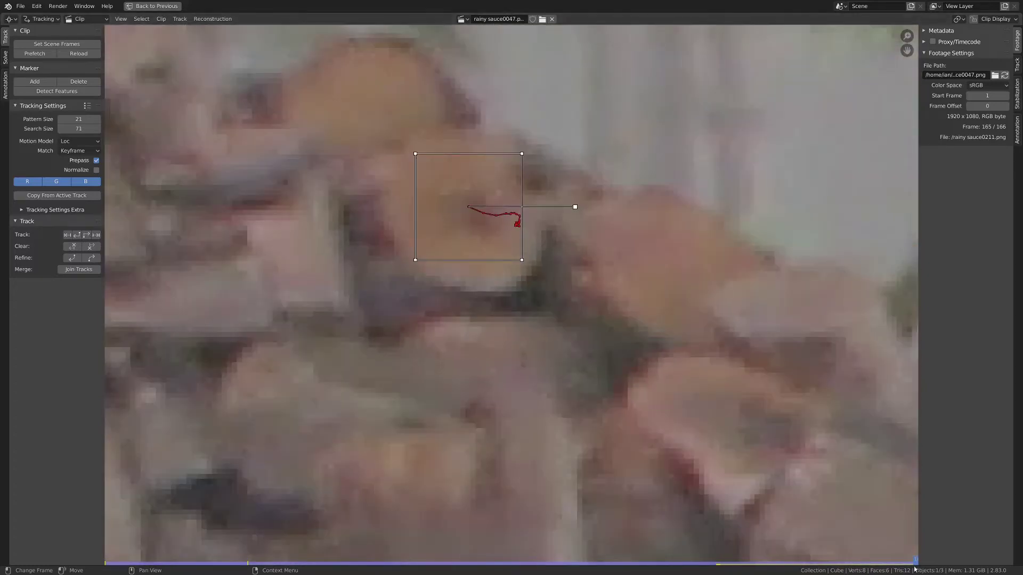
# - Return to frame 125, track the woodpile marker backwards, and inspect the log end where tracking stops
pyautogui.click(723, 565)
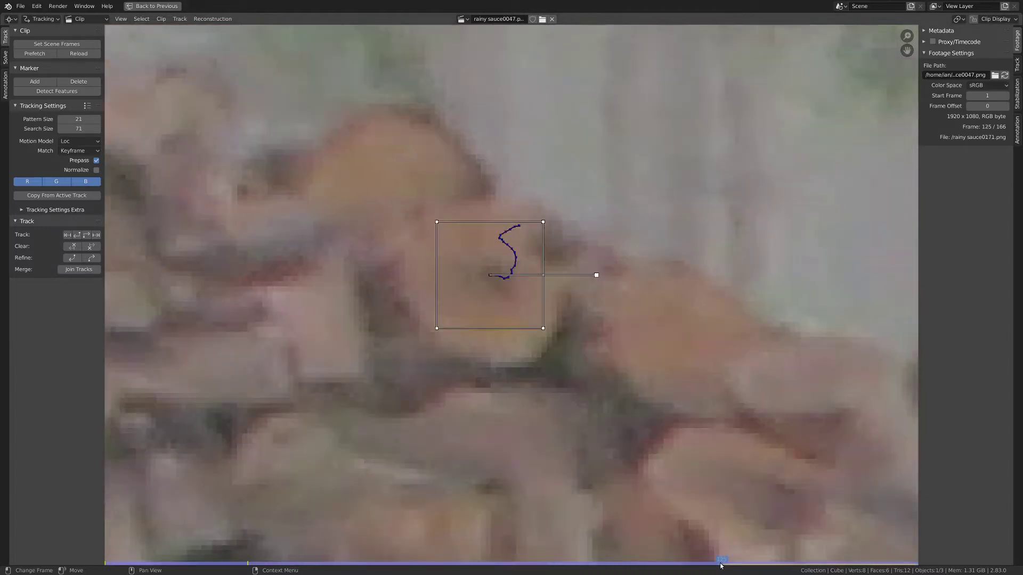
pyautogui.click(77, 236)
pyautogui.scroll(-3, 308, 212)
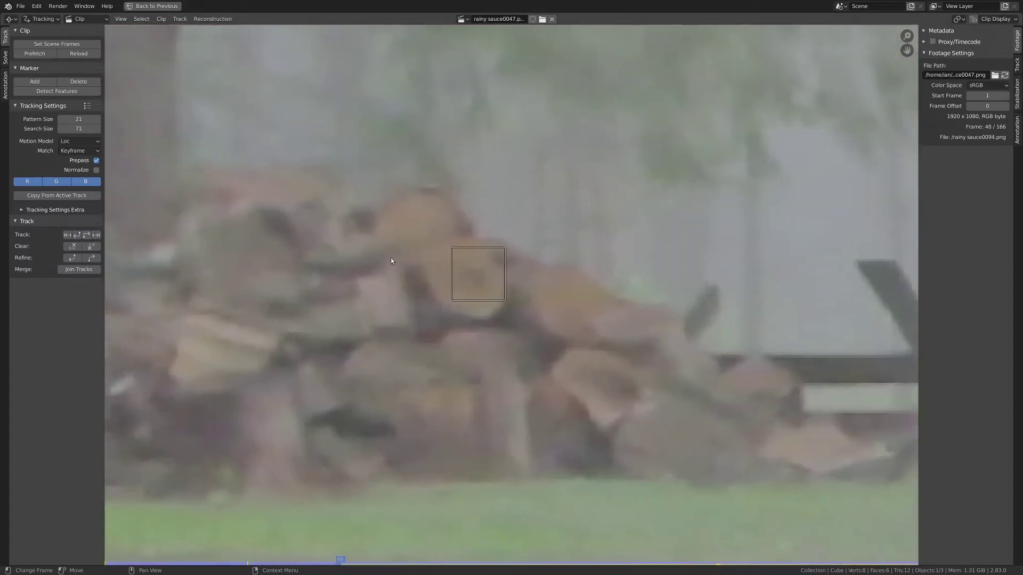
pyautogui.scroll(4, 591, 431)
pyautogui.scroll(-1, 570, 405)
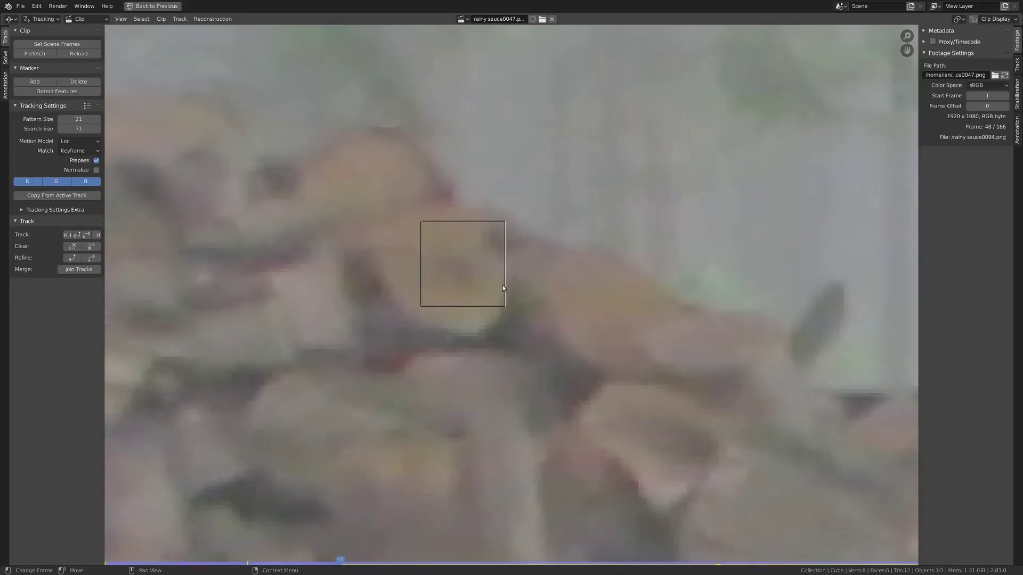
# - Lock the view to the selected woodpile marker and play back the footage to check how steadily it follows the log
pyautogui.press('l')
pyautogui.scroll(-4, 510, 284)
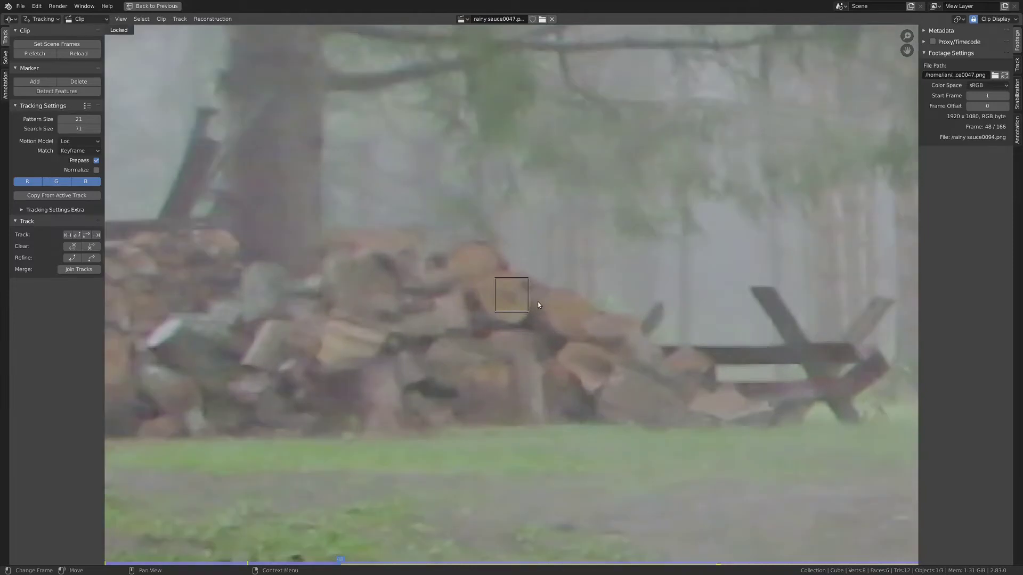
pyautogui.click(538, 301)
pyautogui.press('space')
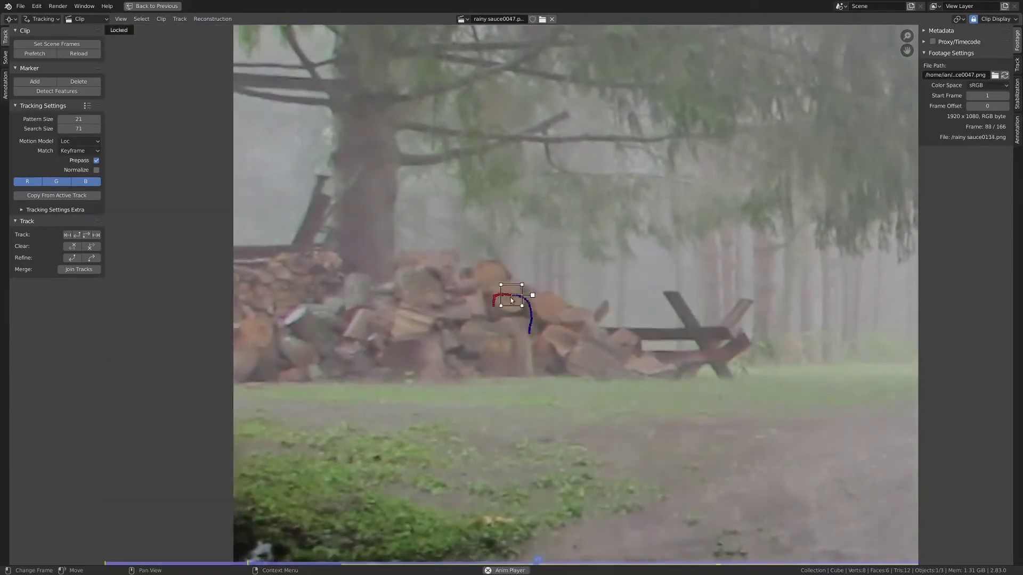
pyautogui.scroll(-4, 511, 298)
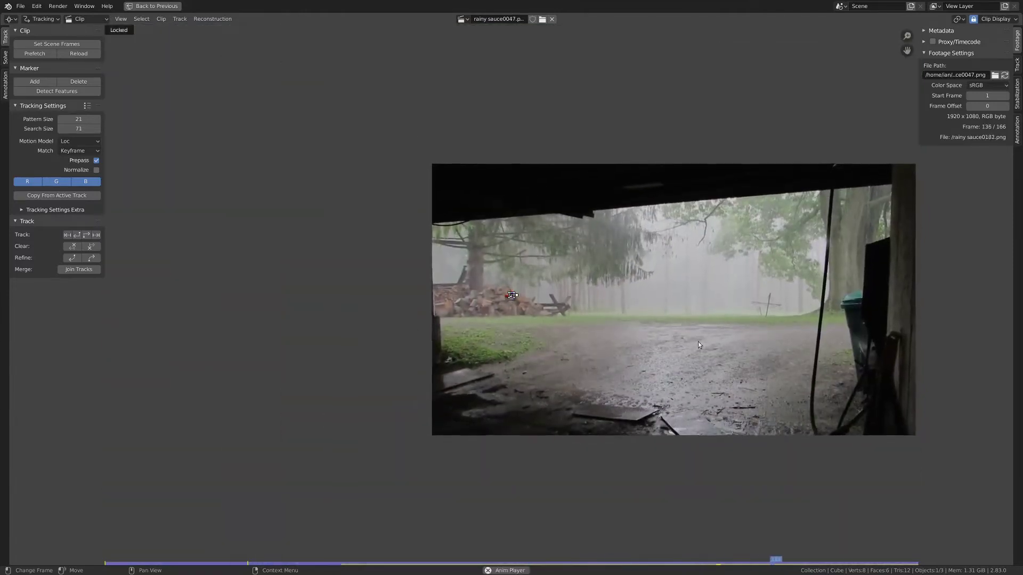
pyautogui.scroll(5, 497, 314)
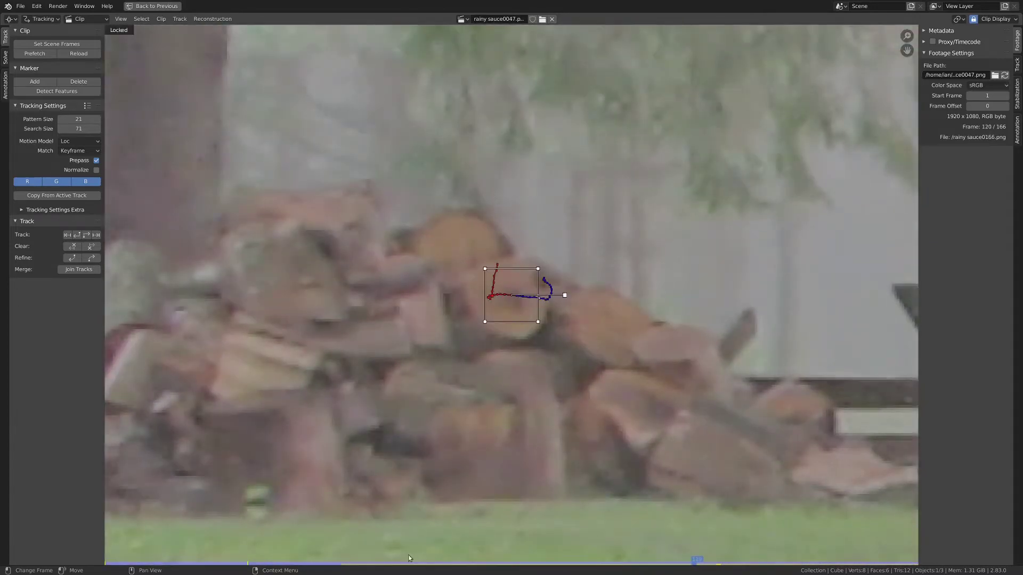
# - Reposition the woodpile marker on the log end at frame 48 and track it backwards to frame 1
pyautogui.moveTo(354, 567); pyautogui.dragTo(346, 563)
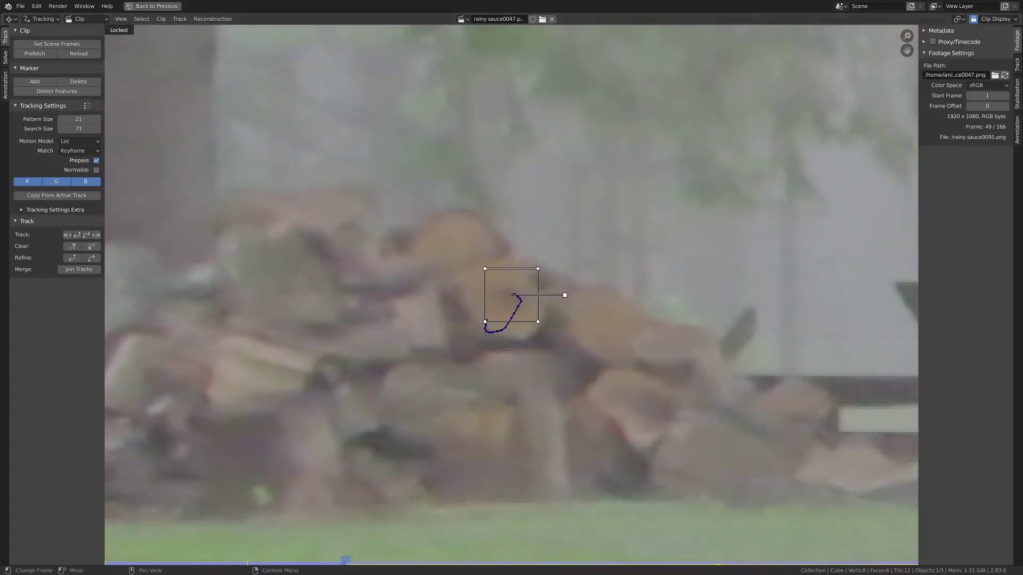
pyautogui.press('Left')
pyautogui.scroll(1, 605, 334)
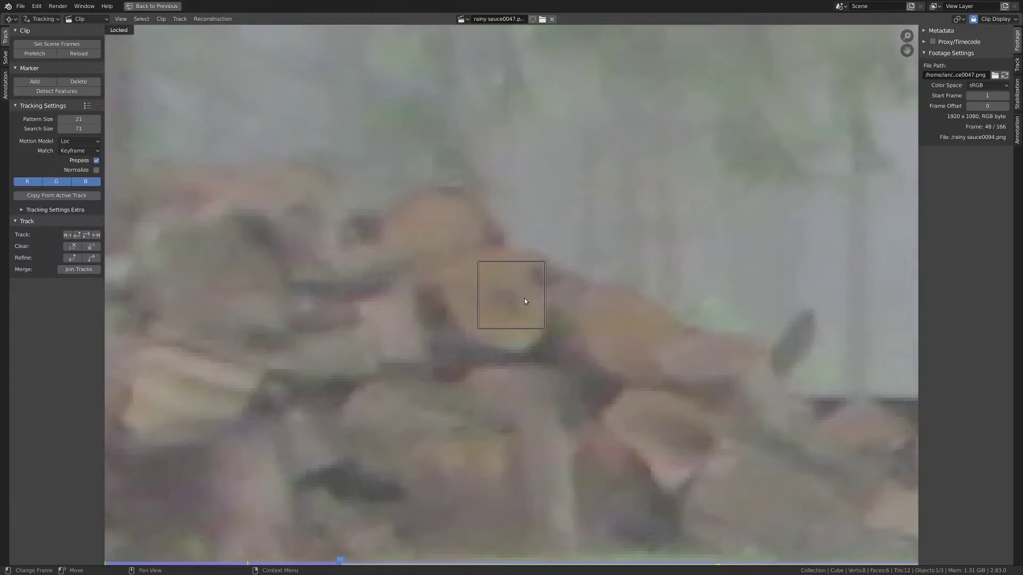
pyautogui.press('g')
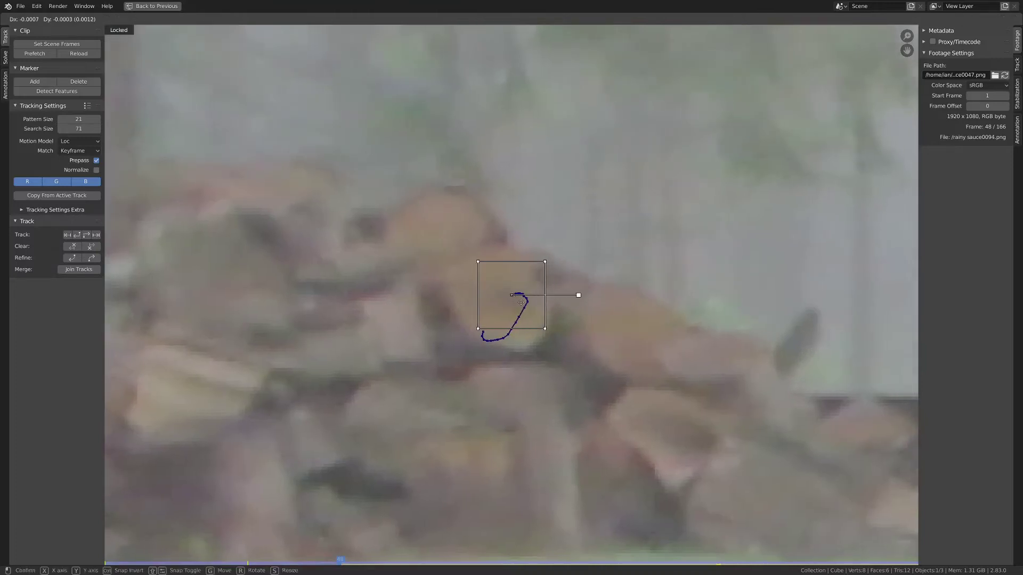
pyautogui.click(521, 305)
pyautogui.hotkey('ctrl', 'shift', 't')
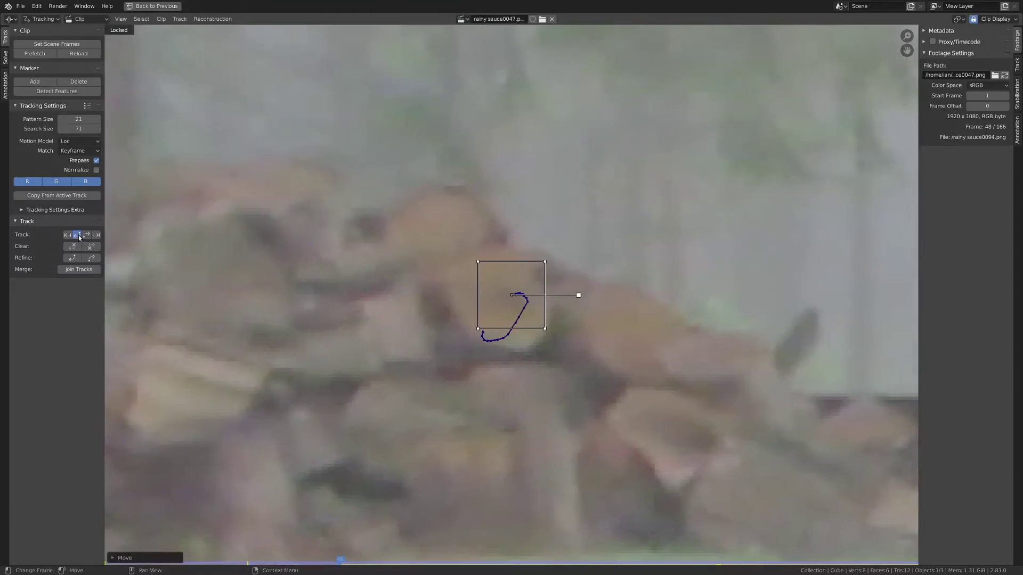
pyautogui.scroll(-3, 509, 373)
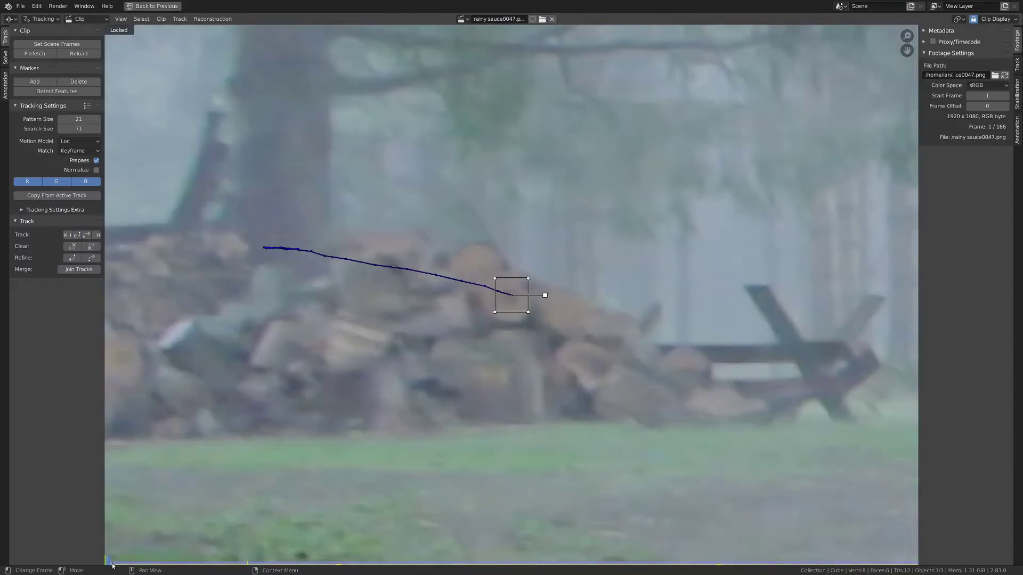
# - Play back the clip with the view locked to the woodpile marker to check its complete track and the stabilized footage
pyautogui.scroll(-4, 285, 472)
pyautogui.press('space')
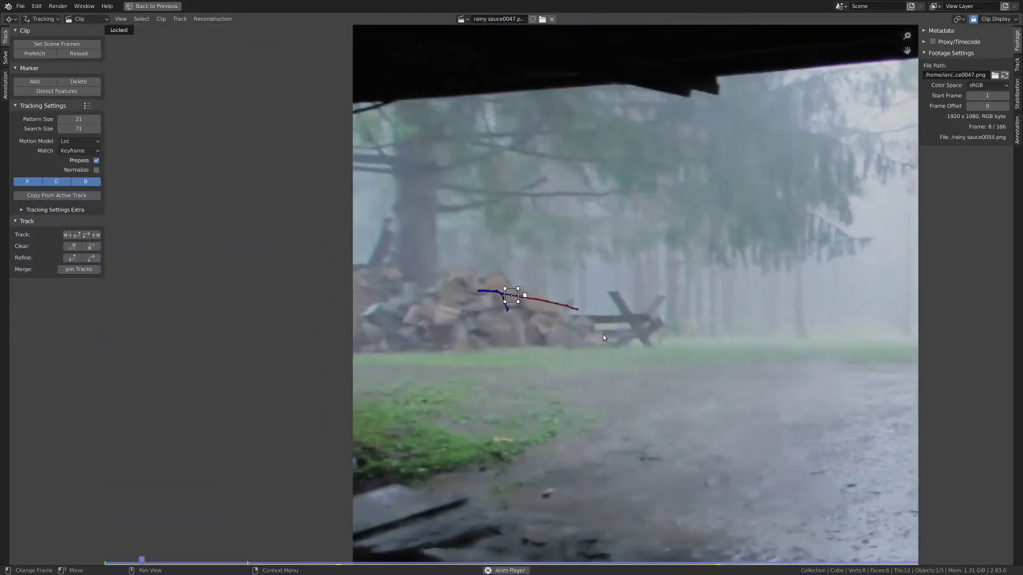
pyautogui.scroll(3, 596, 332)
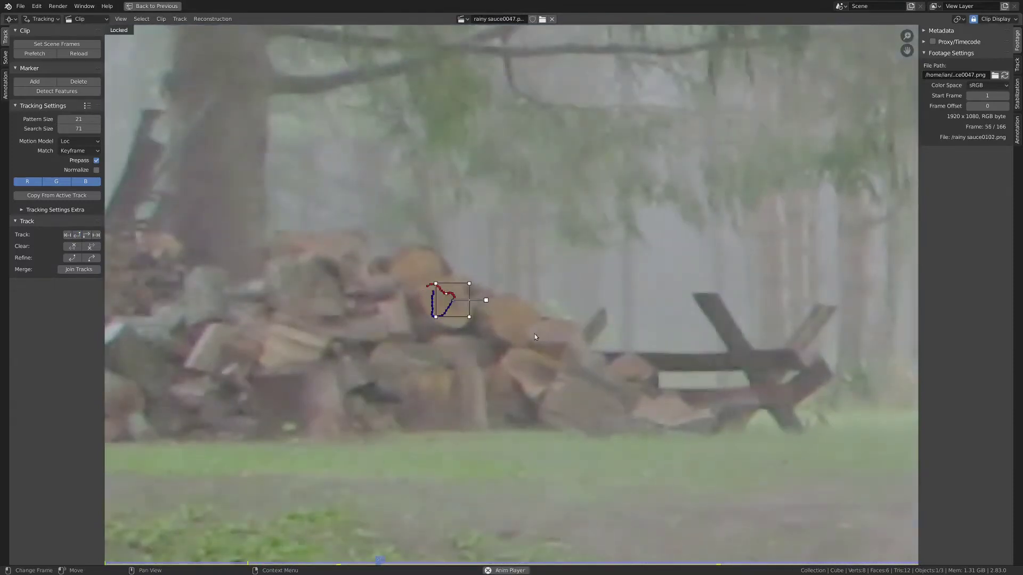
pyautogui.scroll(-2, 527, 326)
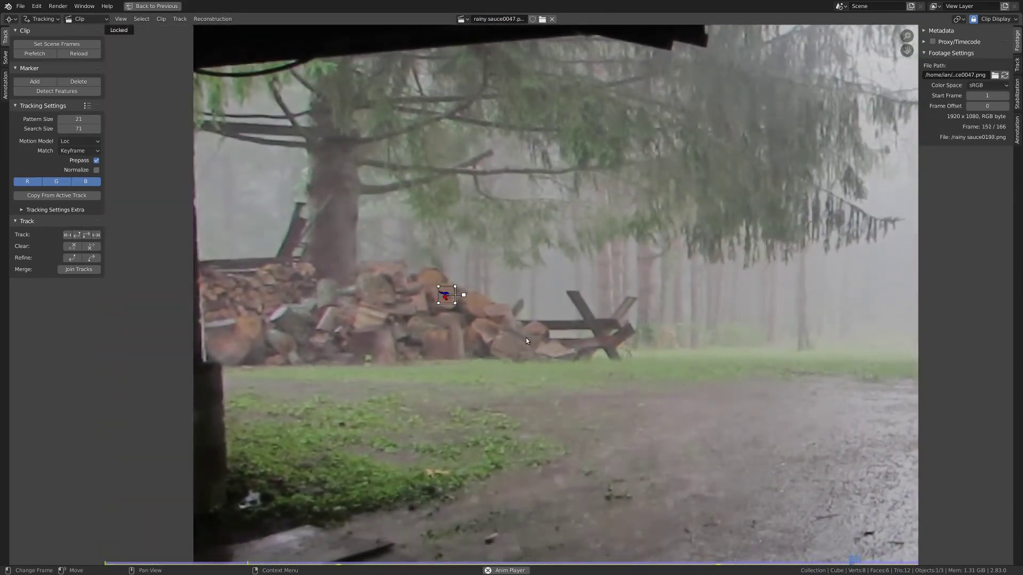
pyautogui.scroll(1, 509, 336)
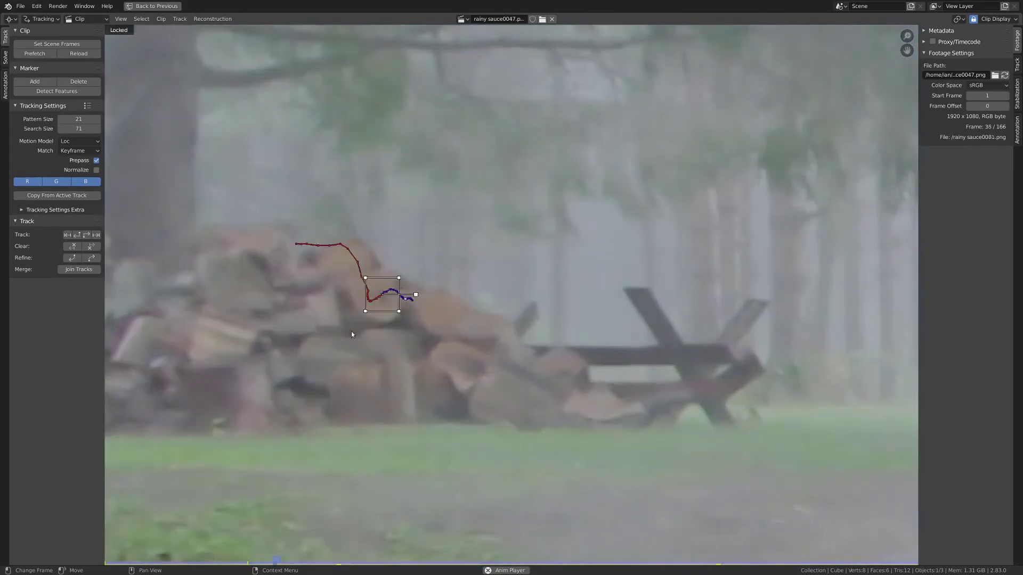
pyautogui.scroll(-5, 469, 302)
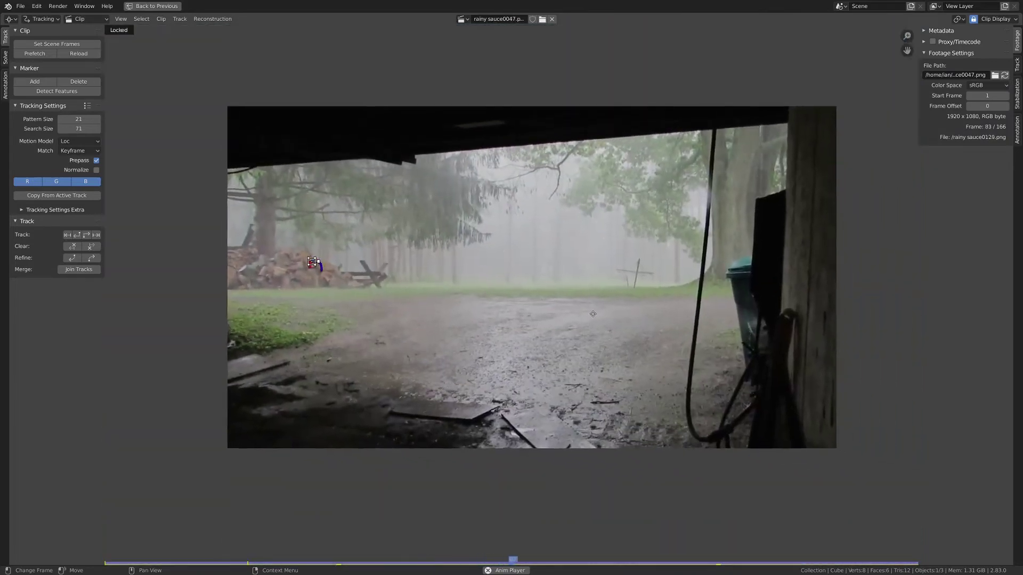
pyautogui.scroll(1, 586, 307)
pyautogui.scroll(-1, 326, 302)
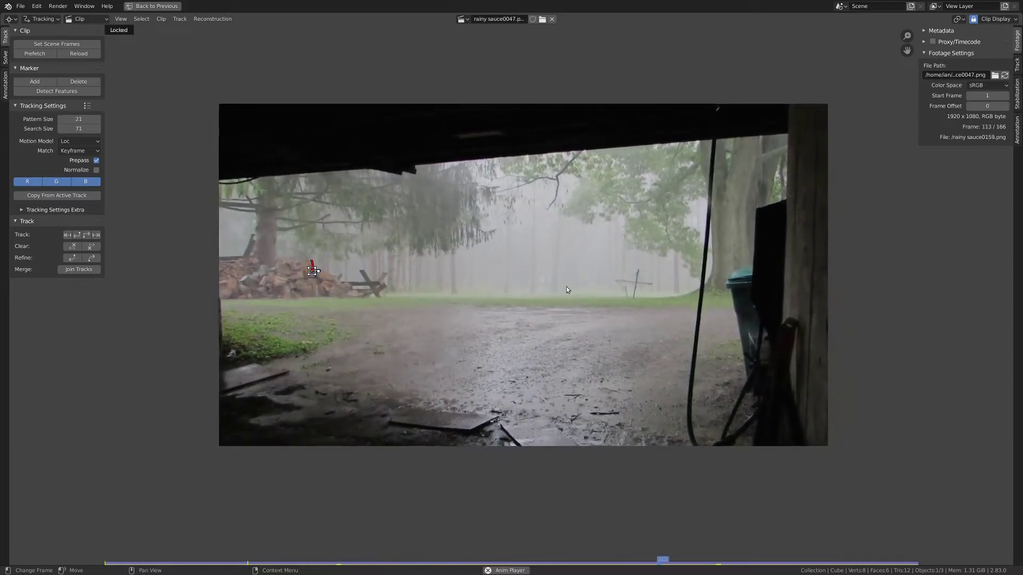
# - Stop playback at frame 5 and add a tracking marker on the tip of the cross-shaped post beyond the driveway
pyautogui.scroll(5, 567, 287)
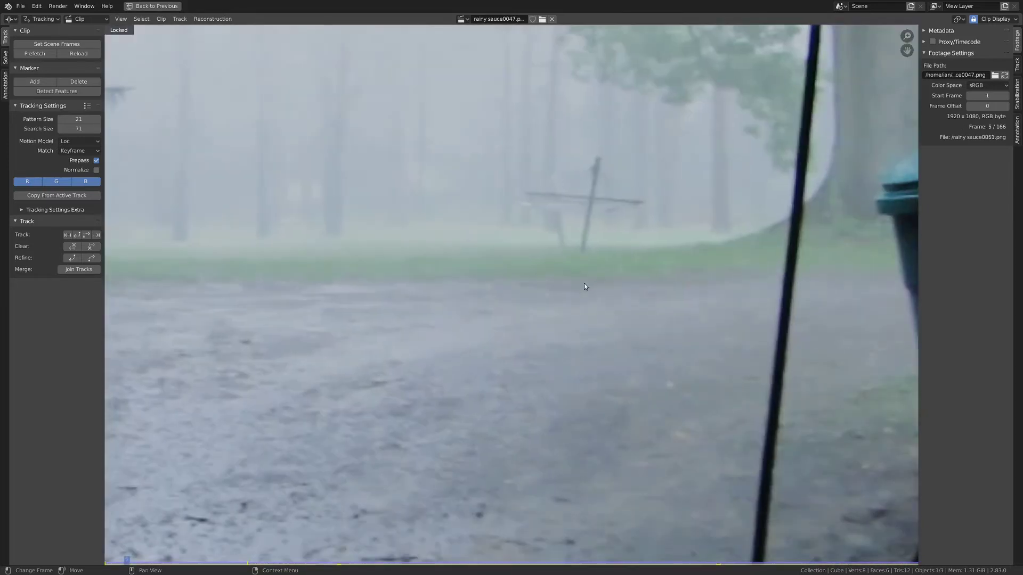
pyautogui.scroll(4, 591, 274)
pyautogui.keyDown('ctrl'); pyautogui.click(509, 291); pyautogui.keyUp('ctrl')
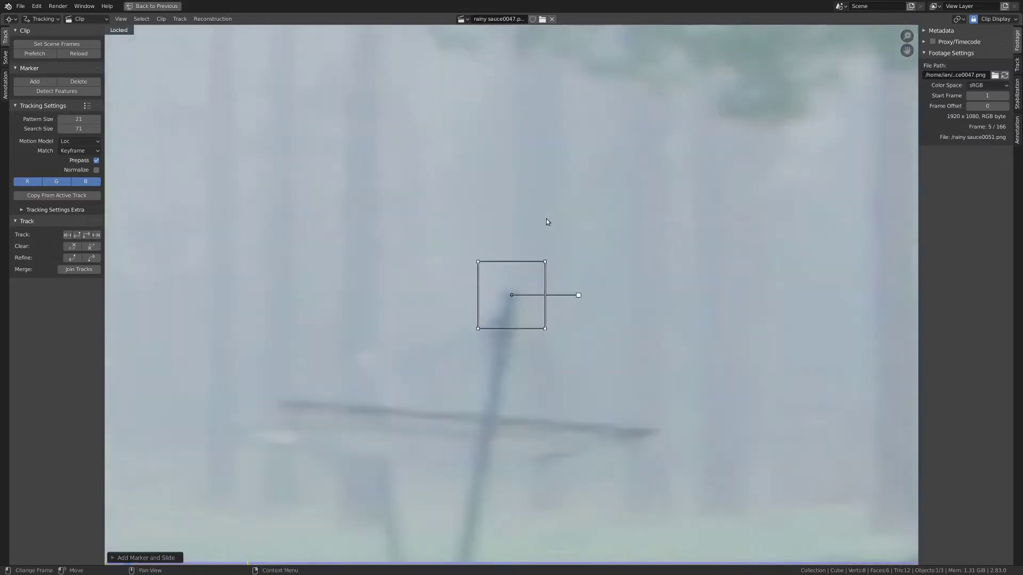
# - Track the post-tip marker forwards to the end of the clip and backwards from frame 5 to the start
pyautogui.hotkey('ctrl', 't')
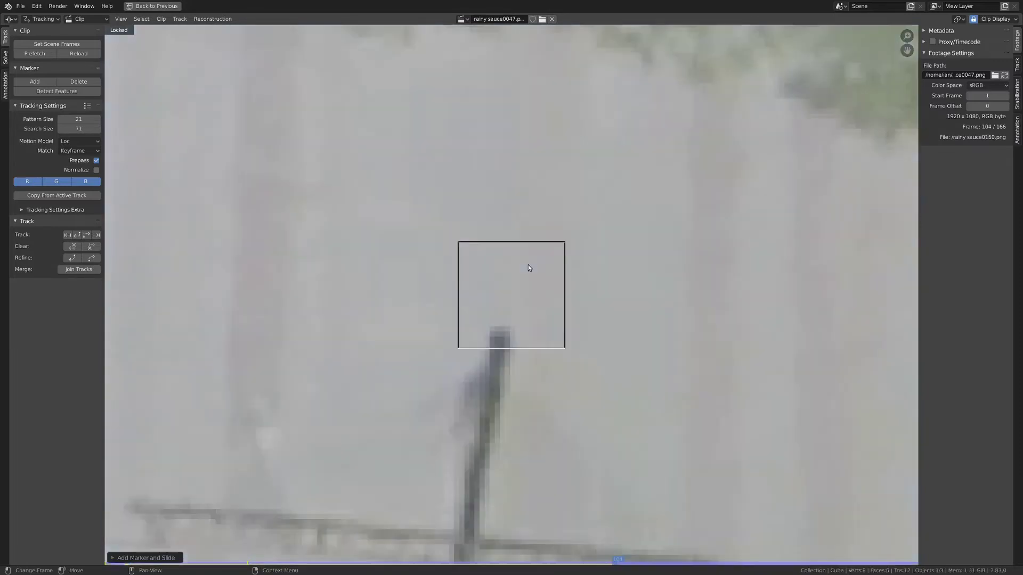
pyautogui.moveTo(213, 563); pyautogui.dragTo(157, 563)
pyautogui.hotkey('ctrl', 'shift', 't')
pyautogui.press('space')
pyautogui.scroll(-1, 507, 306)
pyautogui.scroll(-10, 506, 305)
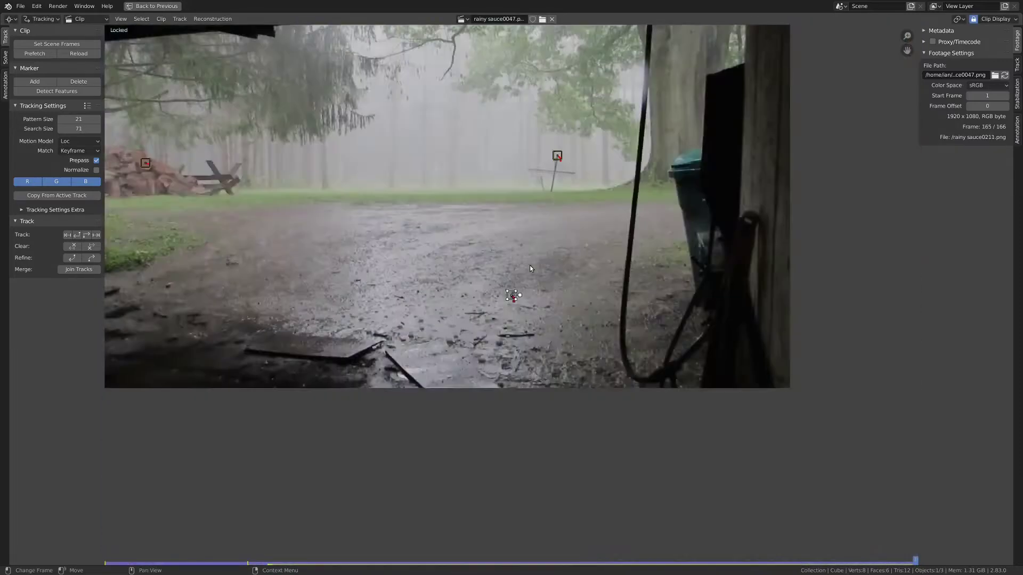
# - Add markers on further driveway details and track them through the clip in both directions
pyautogui.scroll(7, 530, 266)
pyautogui.keyDown('ctrl'); pyautogui.click(546, 274); pyautogui.keyUp('ctrl')
pyautogui.hotkey('ctrl', 'shift', 't')
pyautogui.scroll(-4, 546, 274)
pyautogui.scroll(6, 406, 270)
pyautogui.keyDown('ctrl'); pyautogui.click(407, 269); pyautogui.keyUp('ctrl')
pyautogui.hotkey('ctrl', 't')
pyautogui.click(232, 563)
pyautogui.hotkey('ctrl', 'shift', 't')
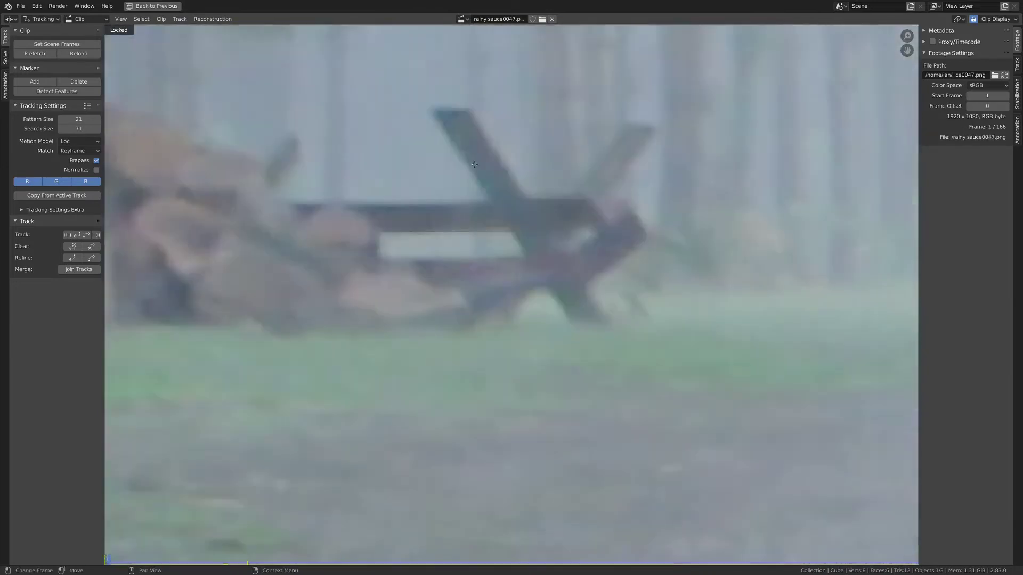
# - Add and track markers on the top of the wooden rack beside the woodpile and on the driveway gravel
pyautogui.scroll(-3, 511, 295)
pyautogui.keyDown('ctrl'); pyautogui.click(511, 294); pyautogui.keyUp('ctrl')
pyautogui.hotkey('ctrl', 'shift', 't')
pyautogui.scroll(-2, 468, 434)
pyautogui.scroll(1, 485, 236)
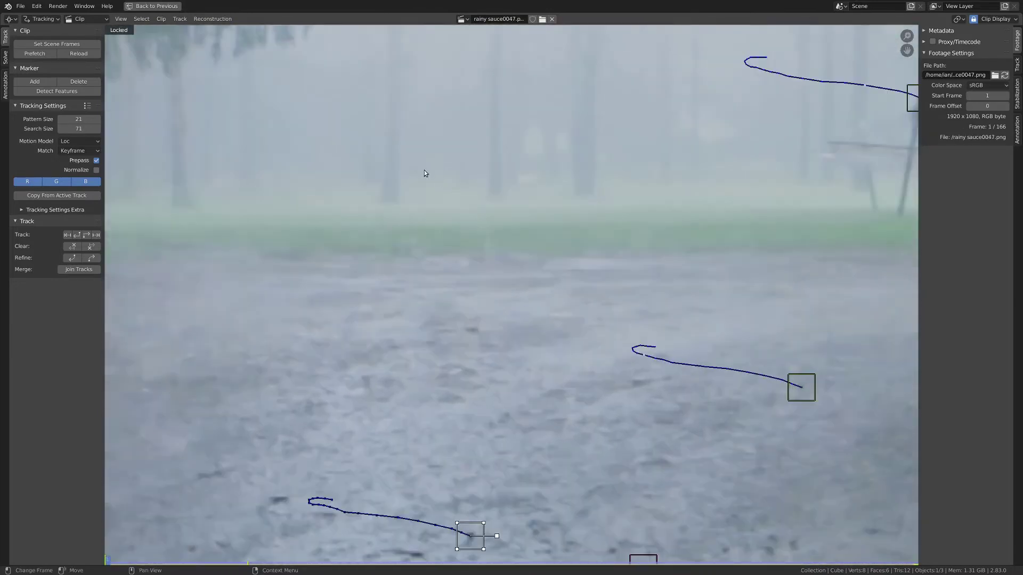
# - Examine the distant tree line and the driveway's far edge at frame 1 for another distinct feature to track
pyautogui.scroll(-4, 429, 240)
pyautogui.scroll(4, 437, 264)
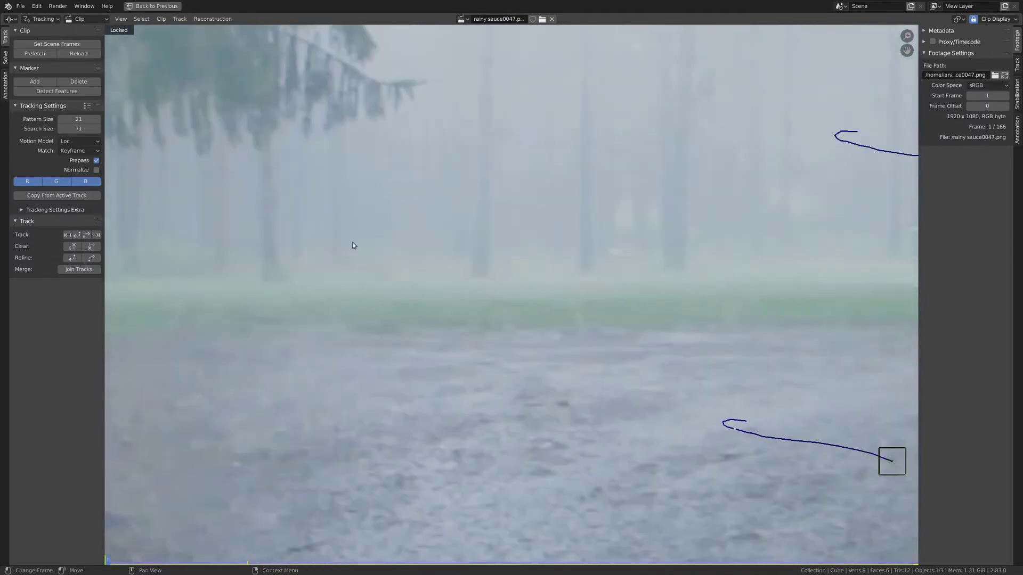
pyautogui.scroll(-4, 373, 248)
pyautogui.scroll(4, 422, 261)
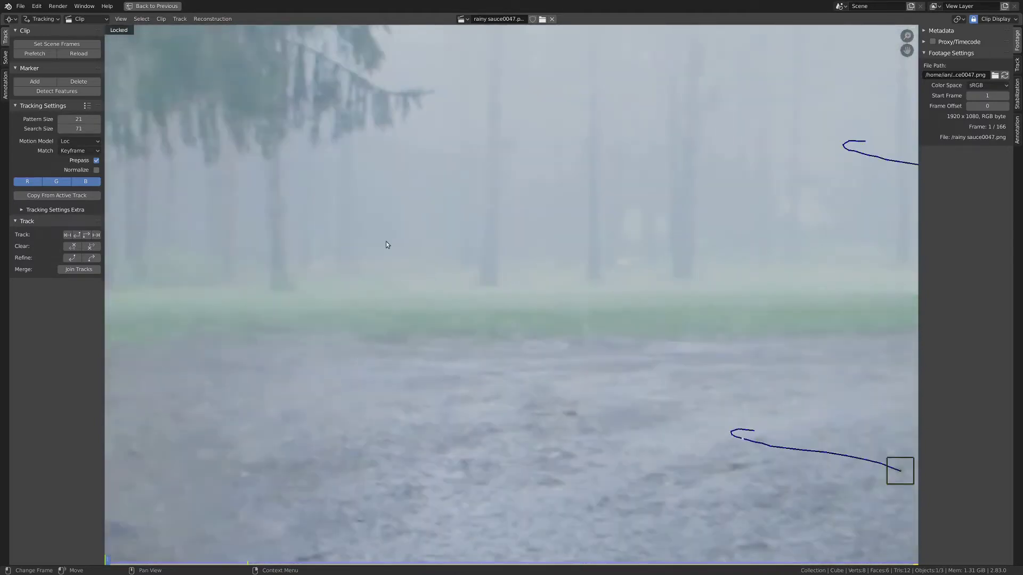
pyautogui.scroll(-4, 372, 296)
pyautogui.scroll(3, 410, 325)
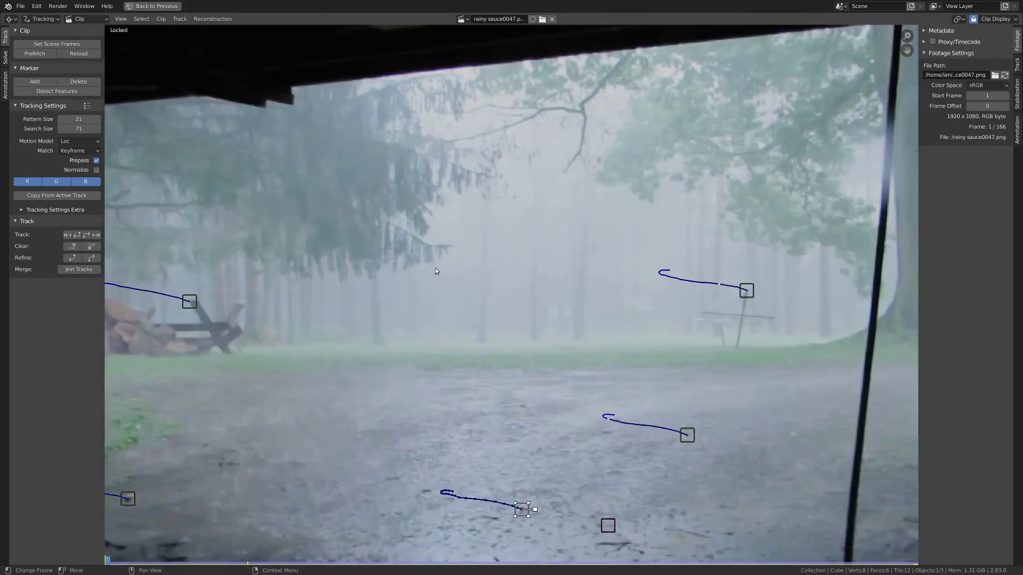
pyautogui.scroll(5, 426, 311)
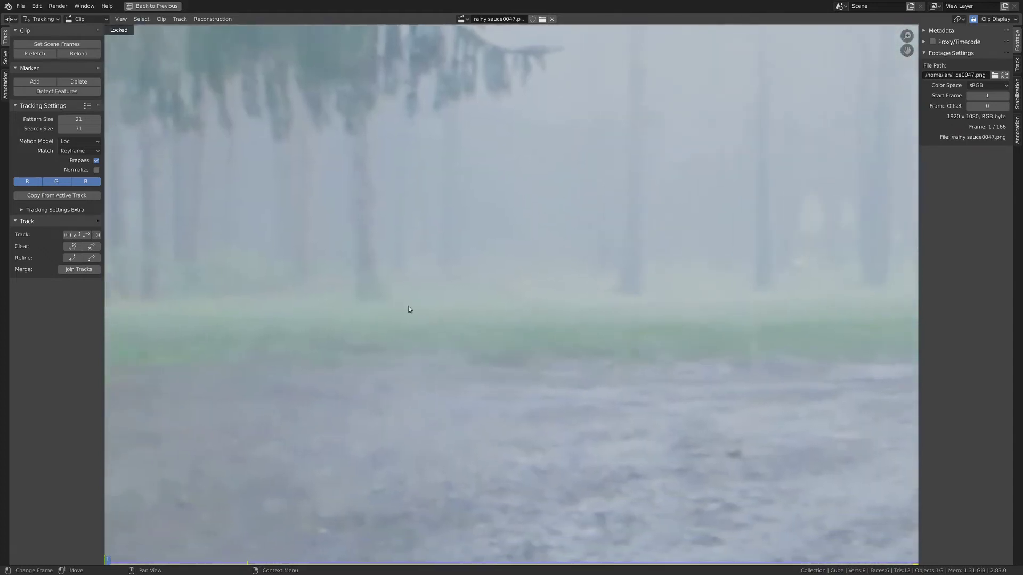
pyautogui.scroll(-2, 352, 241)
pyautogui.scroll(2, 368, 272)
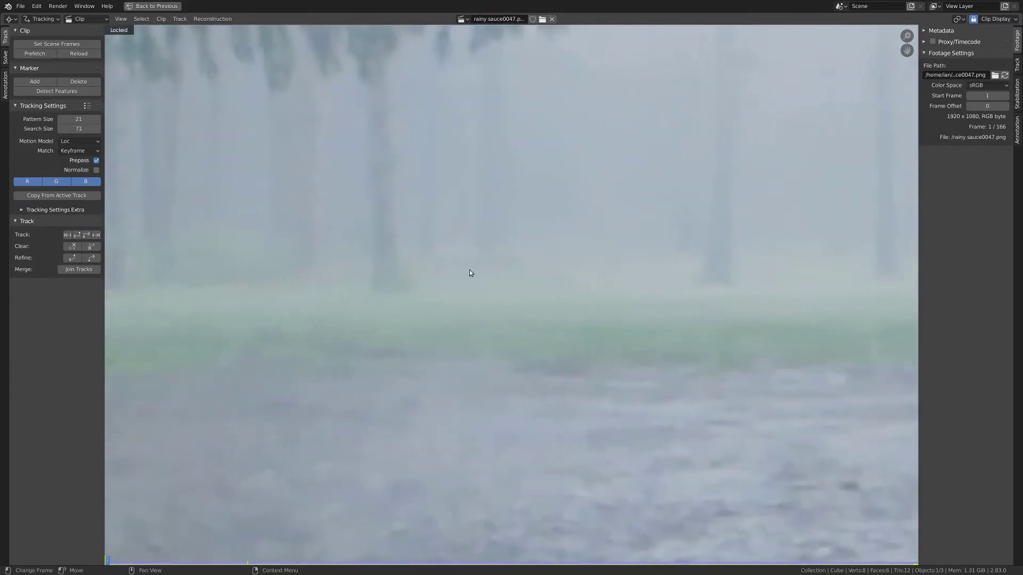
# - Add a marker at the base of a distant tree trunk, enlarge it slightly, and track it forwards through the clip
pyautogui.moveTo(608, 276); pyautogui.dragTo(471, 256, button='middle')
pyautogui.scroll(2, 554, 275)
pyautogui.moveTo(568, 278)
pyautogui.mouseDown(button='middle')
pyautogui.moveTo(535, 274)
pyautogui.moveTo(508, 293)
pyautogui.mouseUp(button='middle')
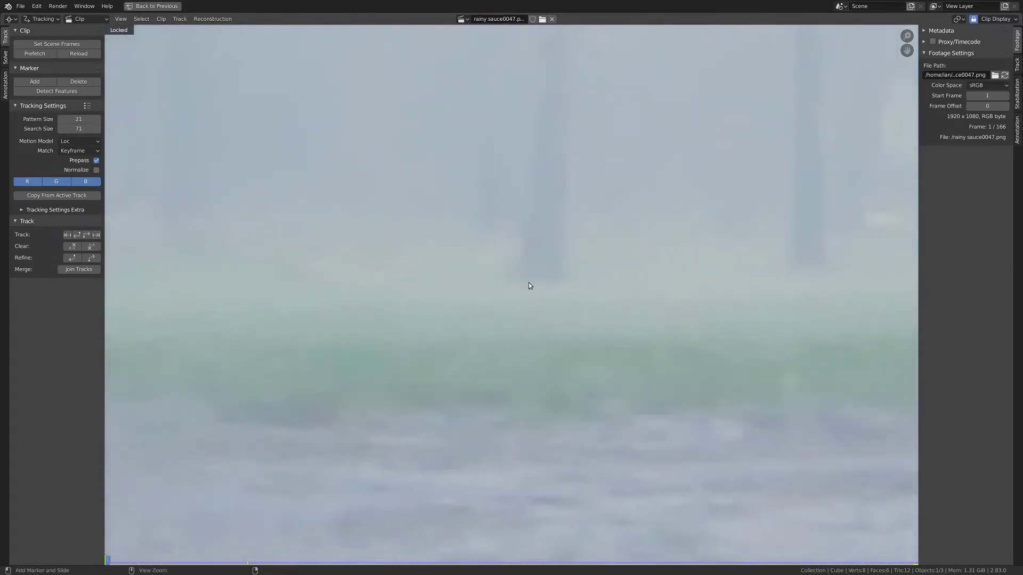
pyautogui.keyDown('ctrl'); pyautogui.click(543, 274); pyautogui.keyUp('ctrl')
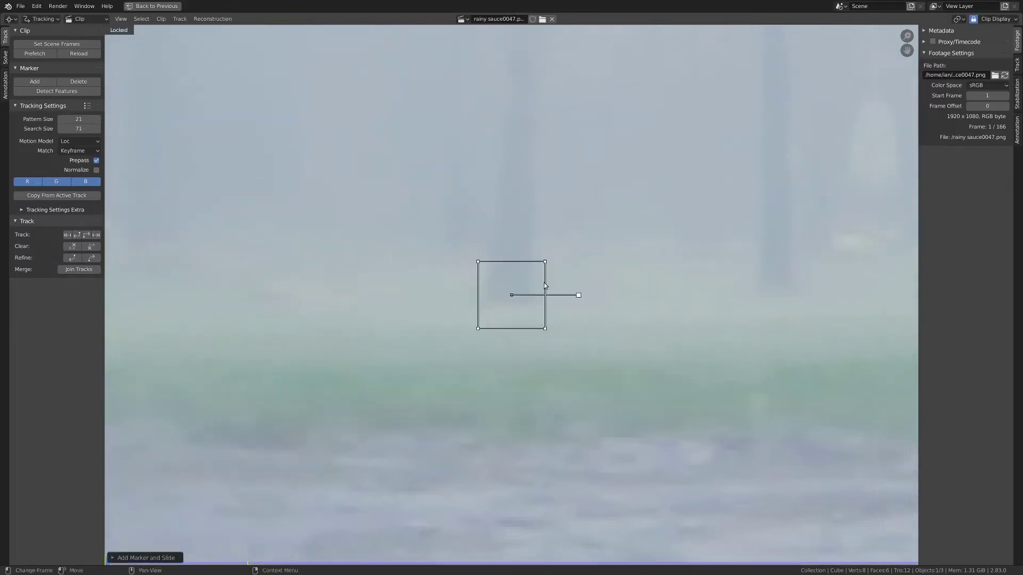
pyautogui.press('s')
pyautogui.click(581, 294)
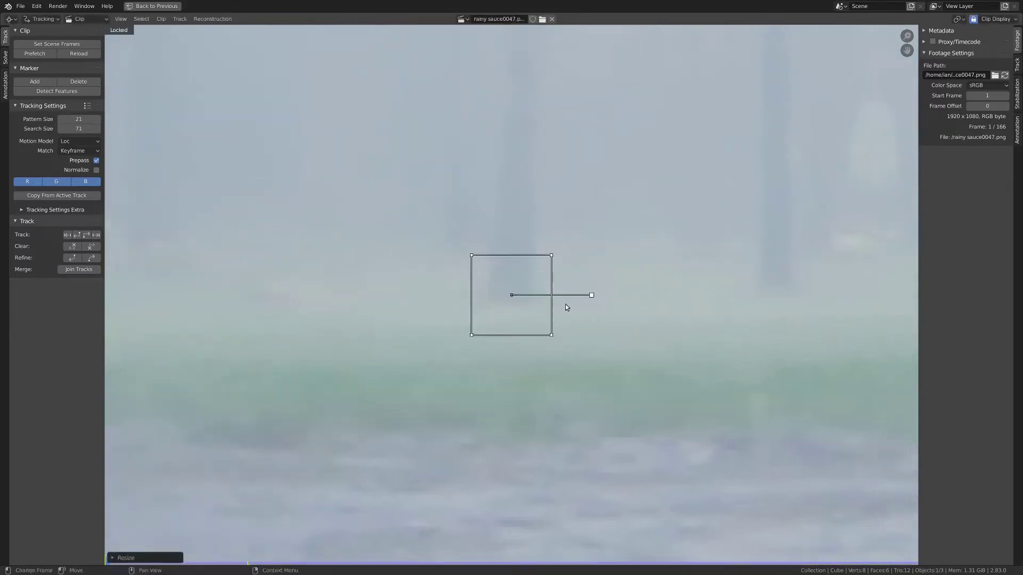
pyautogui.hotkey('ctrl', 't')
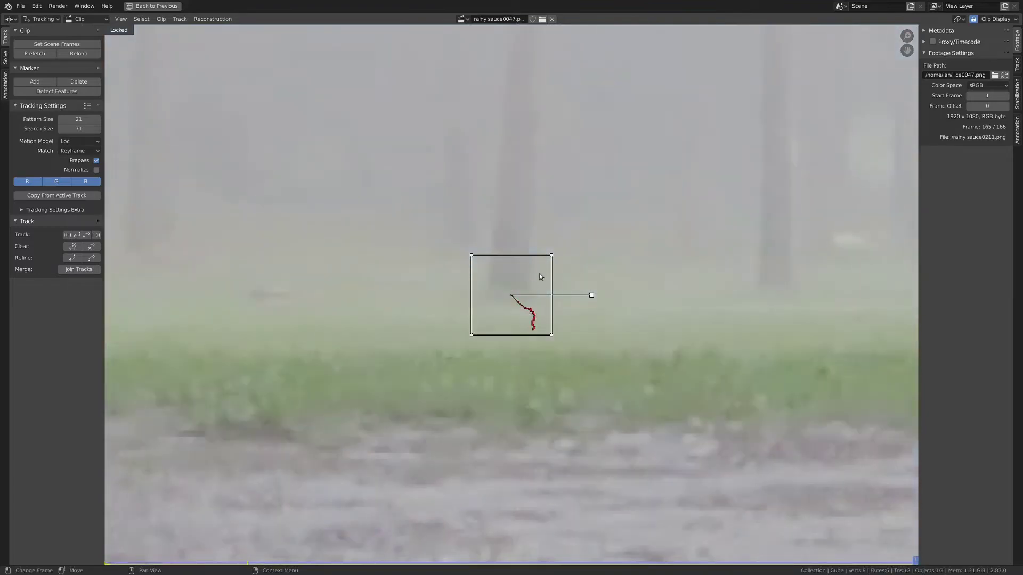
# - Play back the clip locked to the tree-trunk marker to check how steadily it follows the trunk base
pyautogui.press('space')
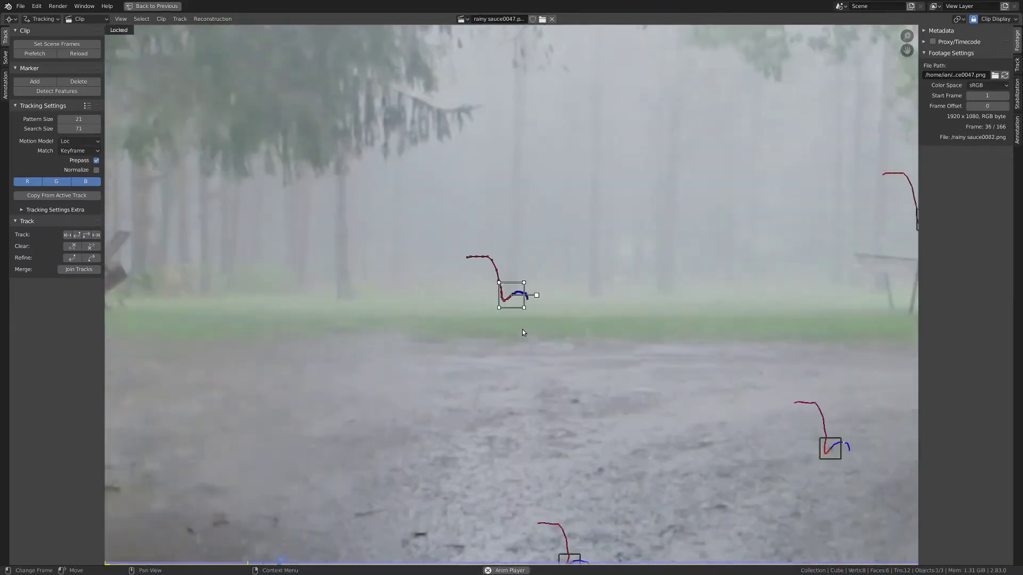
pyautogui.scroll(6, 577, 305)
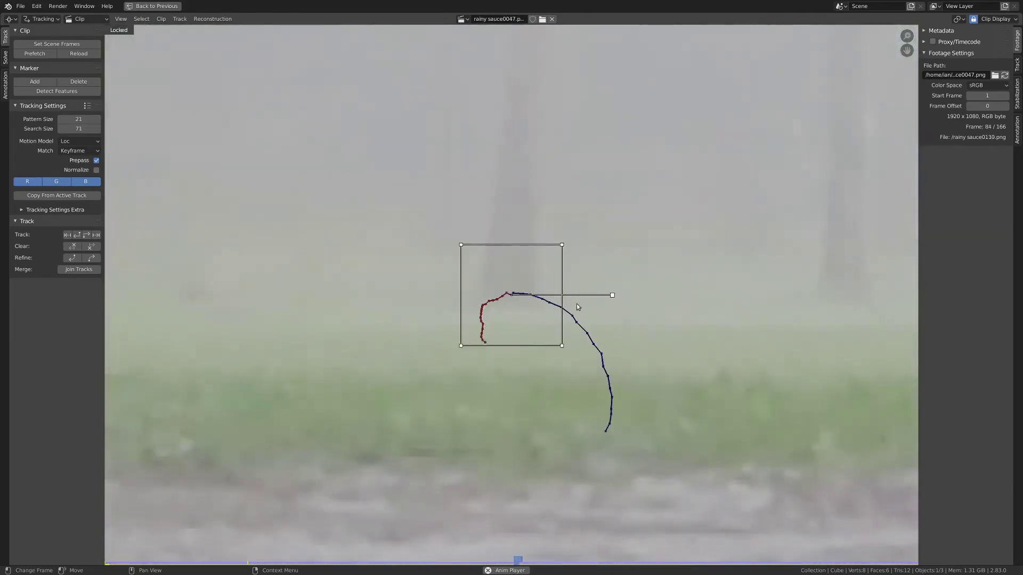
pyautogui.scroll(-5, 576, 303)
pyautogui.moveTo(580, 303); pyautogui.dragTo(387, 337, button='middle')
# - At frame 125, add a marker on the bright spot between the distant tree trunks and track it backwards
pyautogui.press('space')
pyautogui.scroll(1, 510, 313)
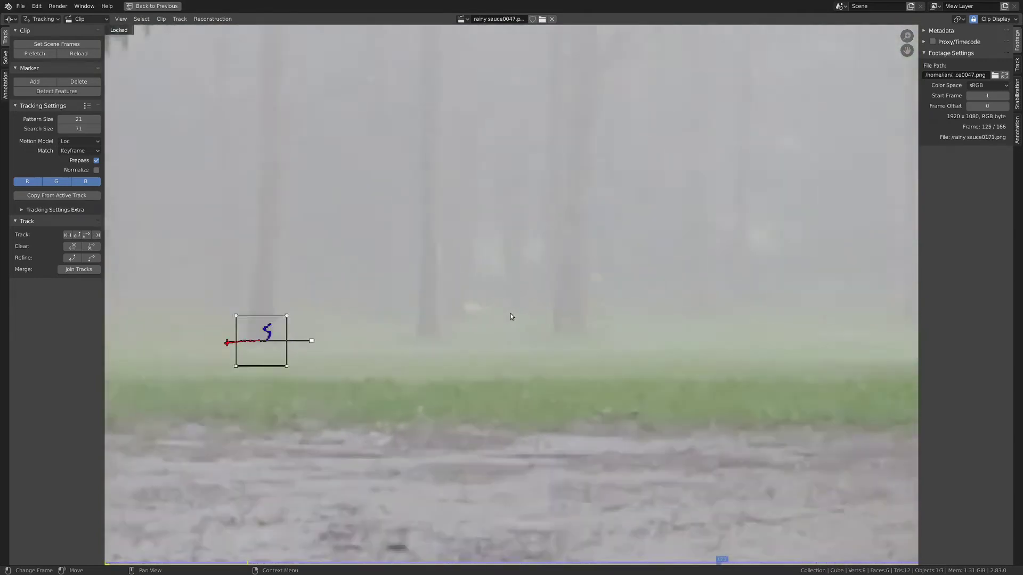
pyautogui.scroll(3, 510, 313)
pyautogui.keyDown('ctrl'); pyautogui.click(406, 301); pyautogui.keyUp('ctrl')
pyautogui.scroll(3, 518, 302)
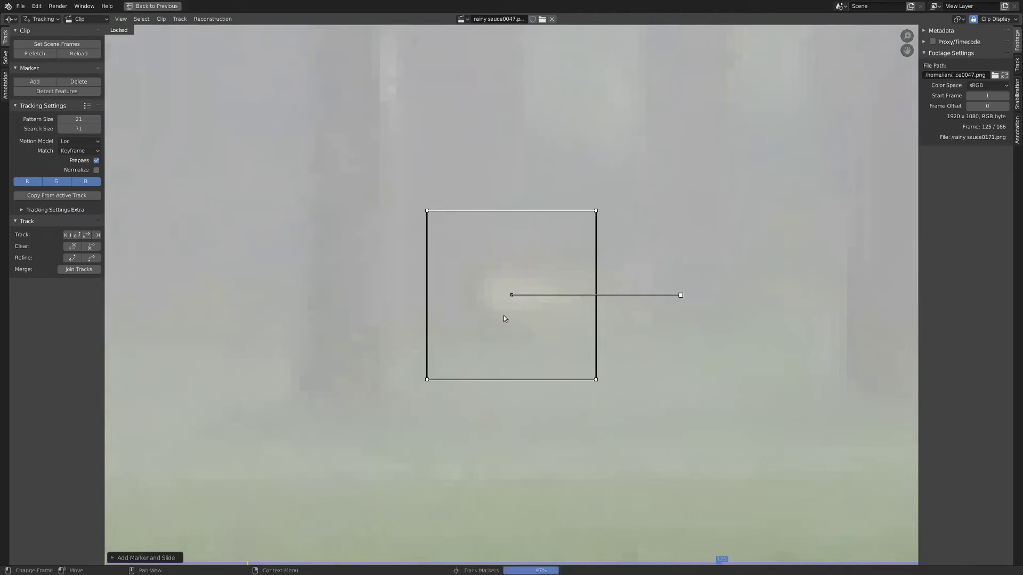
pyautogui.hotkey('ctrl', 'shift', 't')
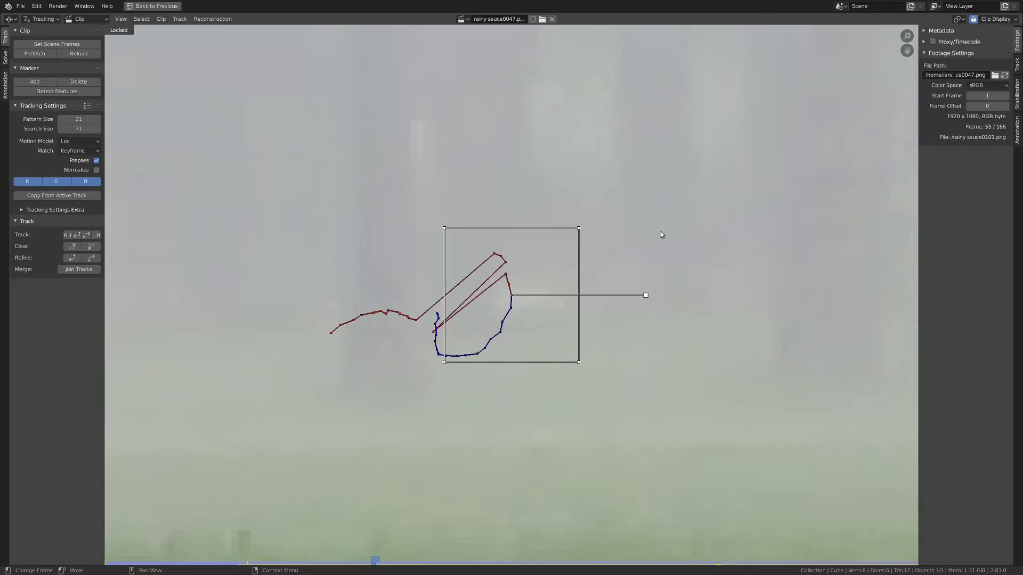
# - Step through frames 48 to 55 to examine the bright-spot marker's path against the footage
pyautogui.keyDown('alt'); pyautogui.scroll(2, 542, 306); pyautogui.keyUp('alt')
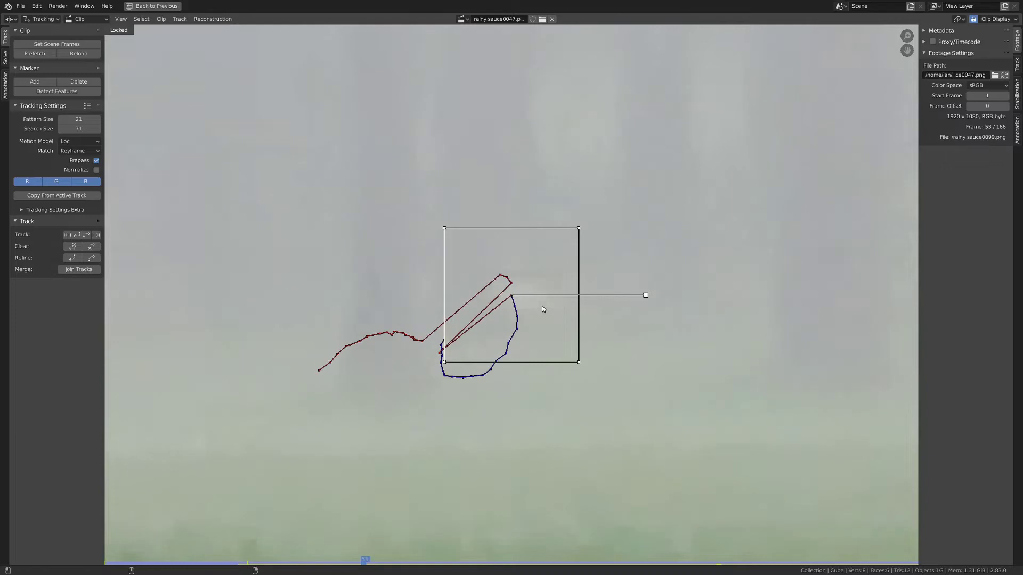
pyautogui.keyDown('alt'); pyautogui.scroll(8, 542, 307); pyautogui.keyUp('alt')
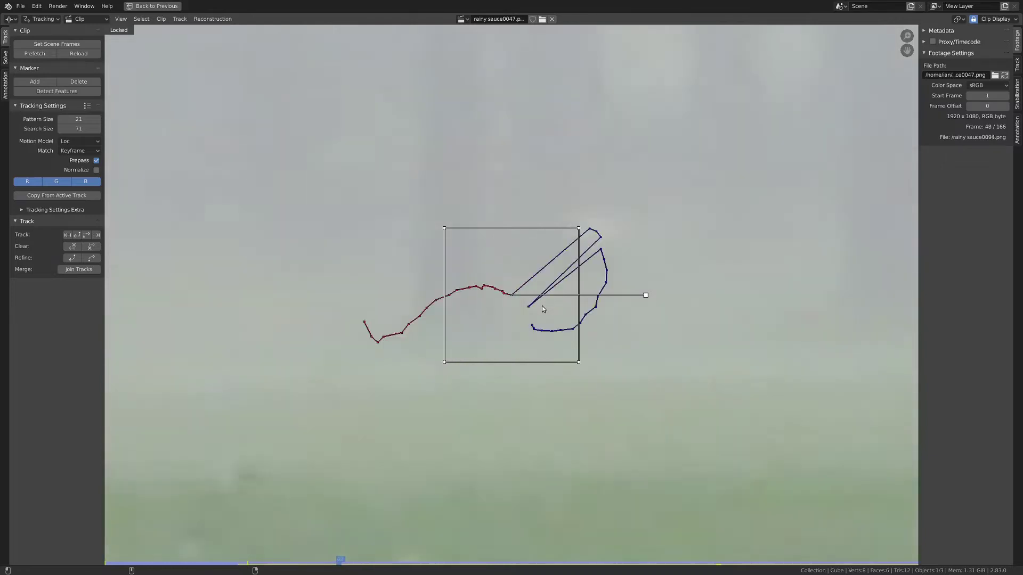
pyautogui.keyDown('alt'); pyautogui.scroll(-7, 542, 309); pyautogui.keyUp('alt')
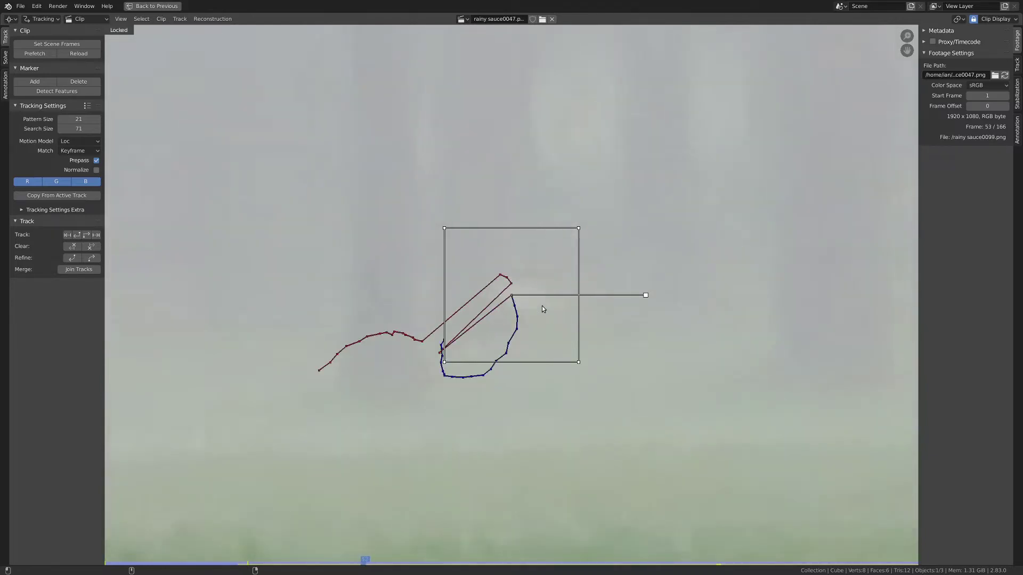
pyautogui.scroll(-5, 542, 306)
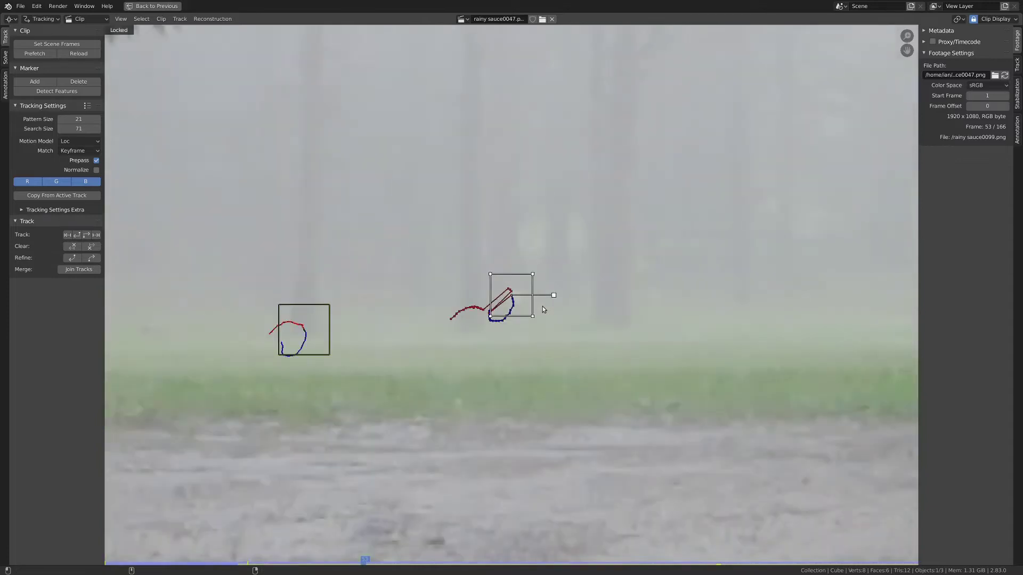
pyautogui.scroll(8, 542, 308)
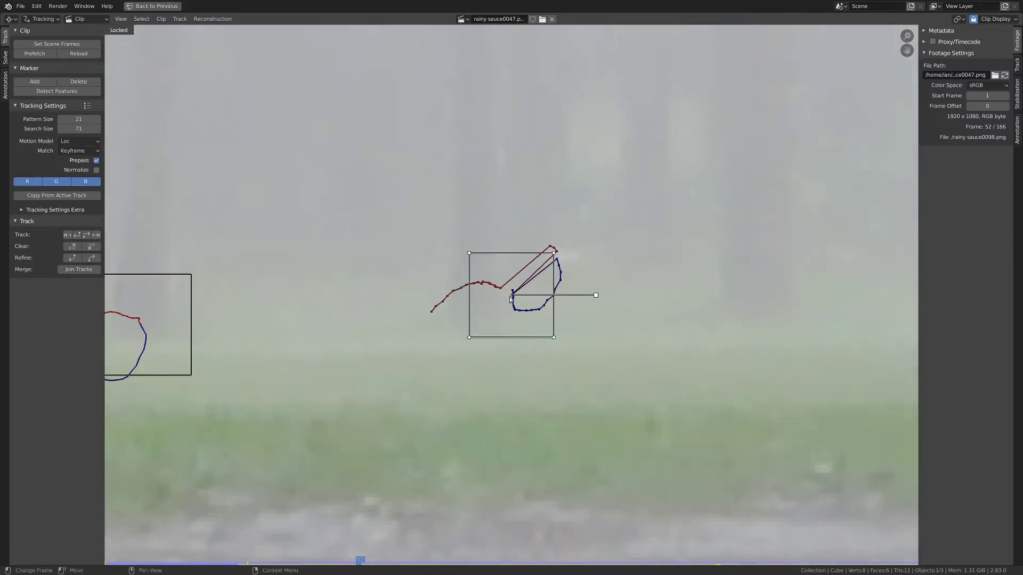
pyautogui.scroll(-5, 525, 296)
pyautogui.scroll(2, 496, 312)
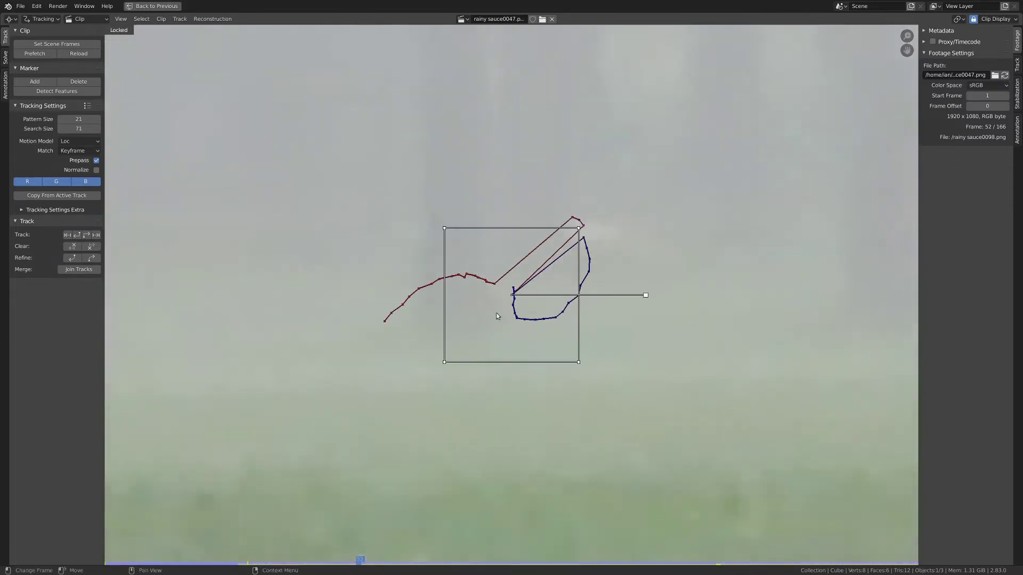
# - Move the marker back onto the bright spot at frame 52 and step back to frame 48
pyautogui.press('g')
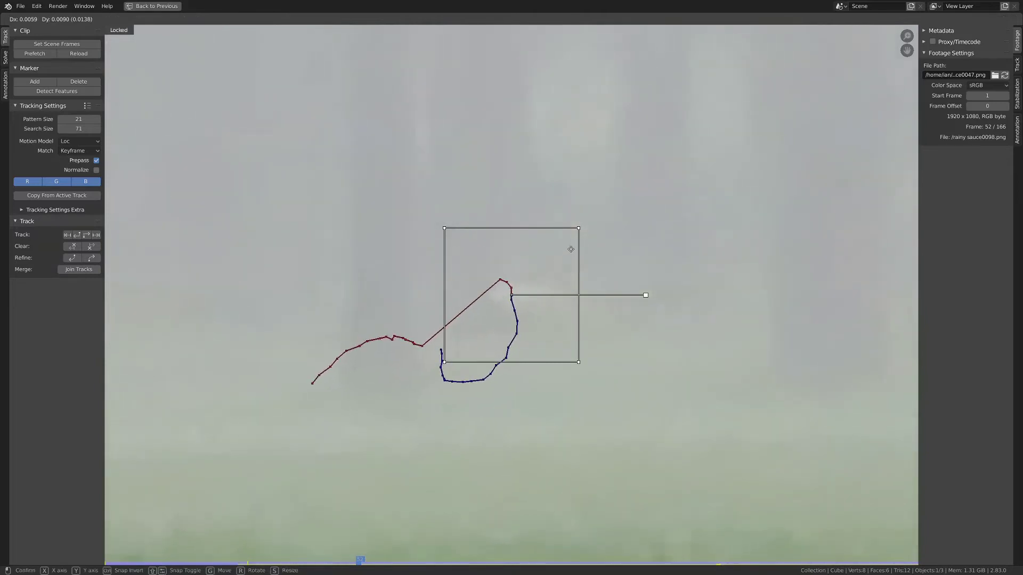
pyautogui.click(515, 329)
pyautogui.press('Left')
pyautogui.press('Left')
pyautogui.press('Left')
pyautogui.press('Left')
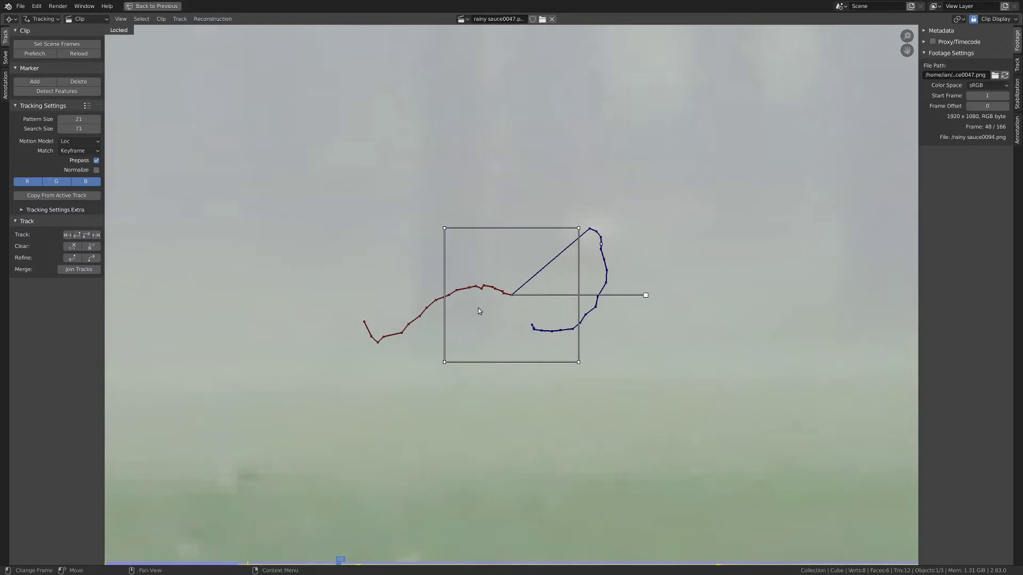
# - Reposition the marker on the bright spot at frame 48 and track it backwards
pyautogui.scroll(-4, 509, 274)
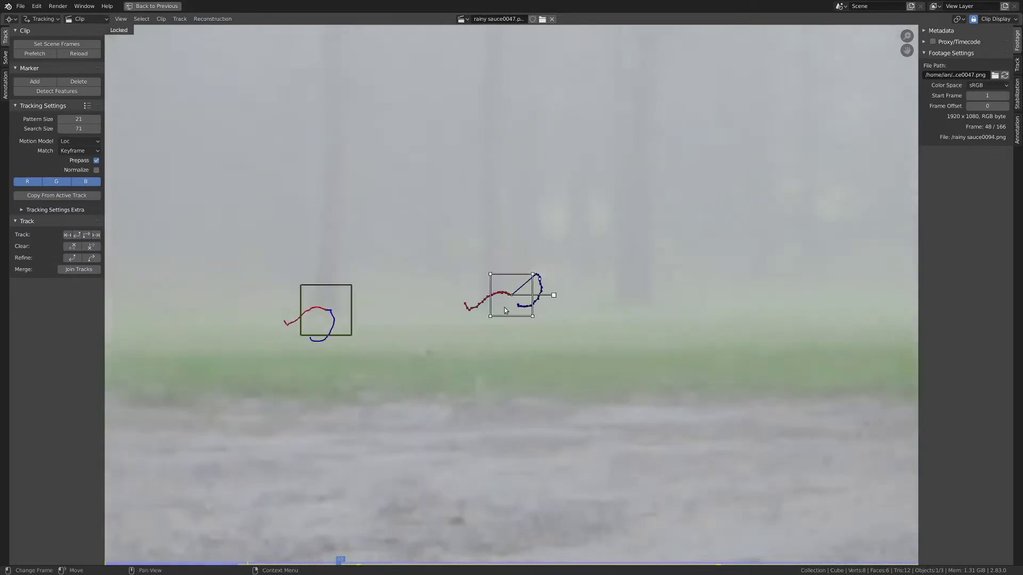
pyautogui.scroll(5, 508, 274)
pyautogui.press('g')
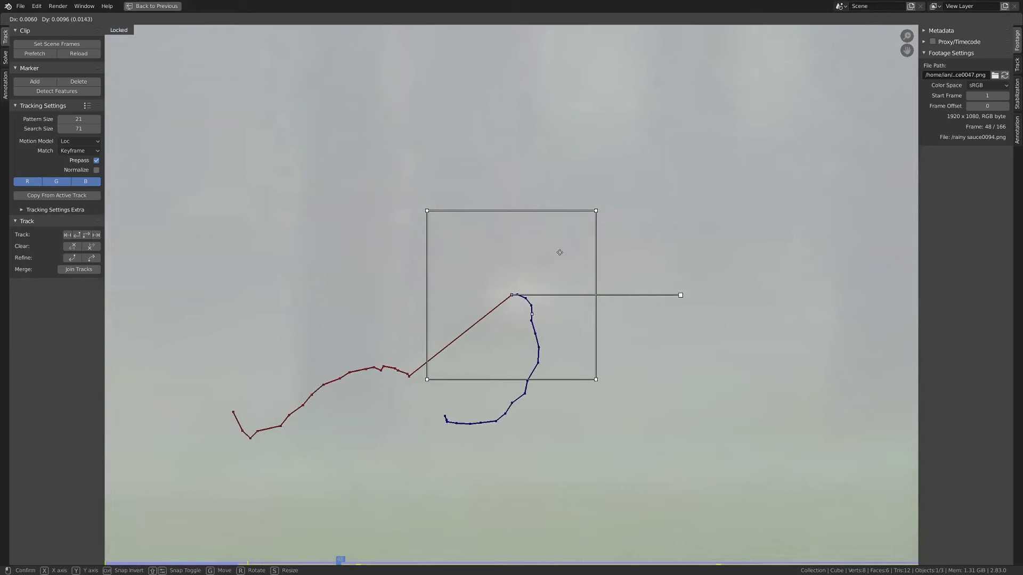
pyautogui.click(559, 253)
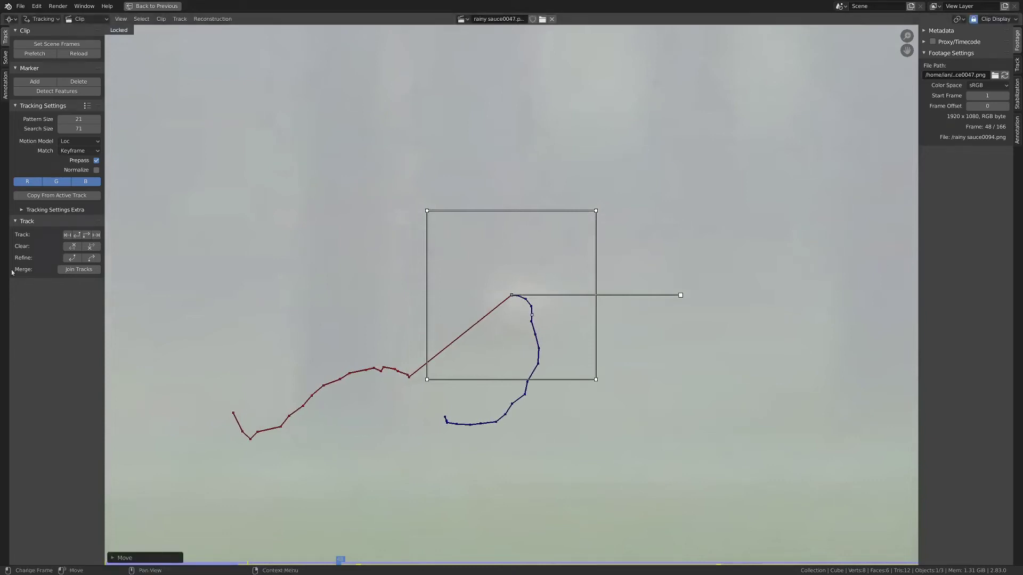
pyautogui.click(77, 234)
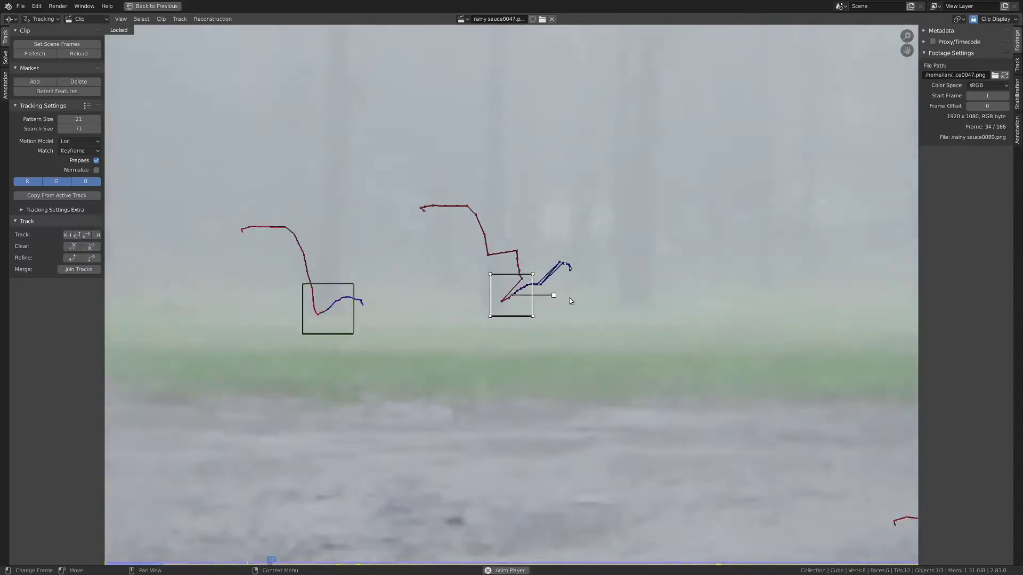
# - Play back the clip to check the bright-spot track, and return to frame 46 to inspect its path
pyautogui.press('space')
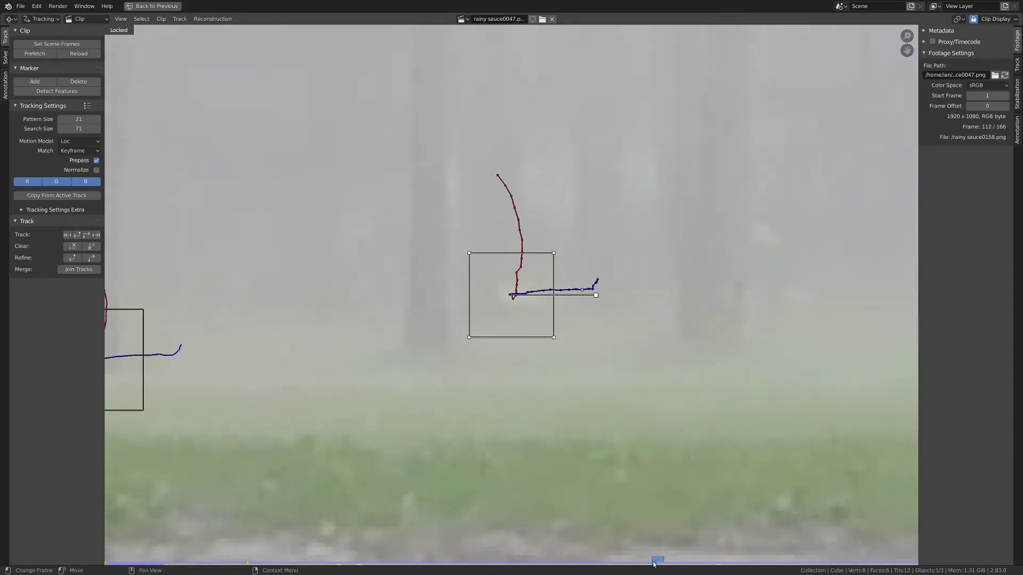
pyautogui.moveTo(593, 563); pyautogui.dragTo(330, 548)
pyautogui.scroll(4, 604, 287)
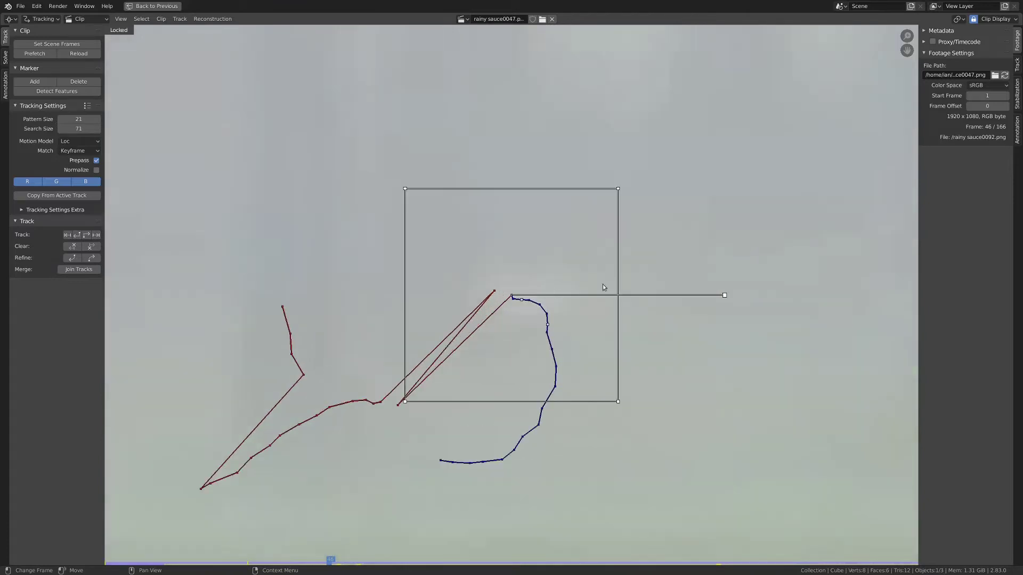
pyautogui.scroll(-2, 338, 342)
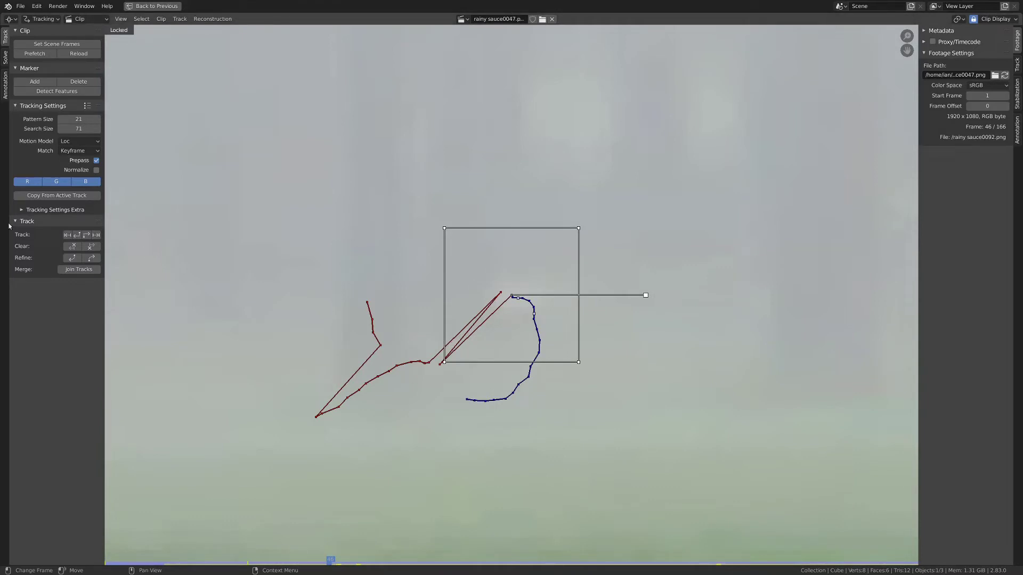
# - Clear the bright-spot marker's track path before frame 46
pyautogui.click(73, 247)
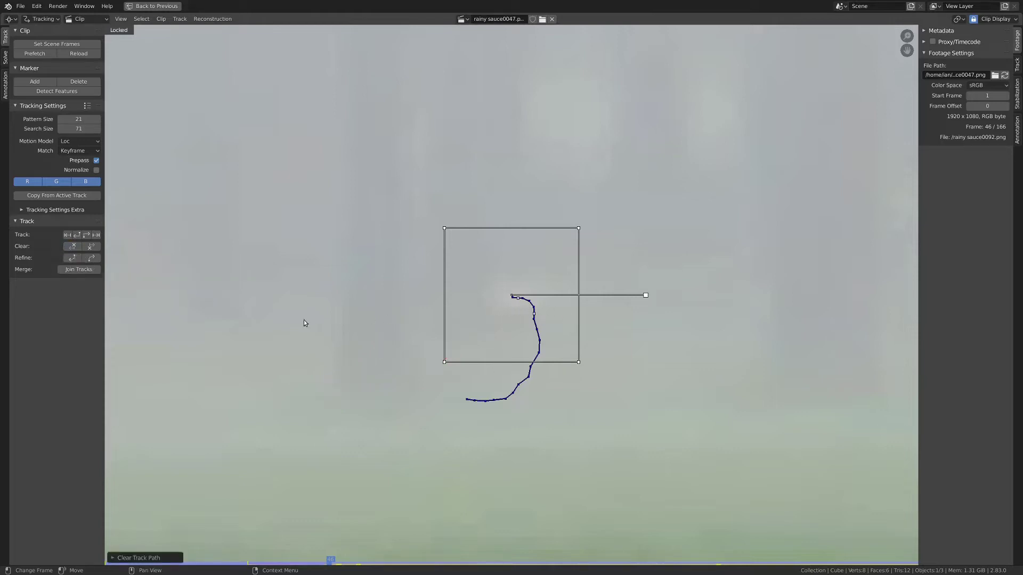
pyautogui.scroll(2, 519, 307)
pyautogui.scroll(-3, 502, 306)
pyautogui.scroll(2, 500, 300)
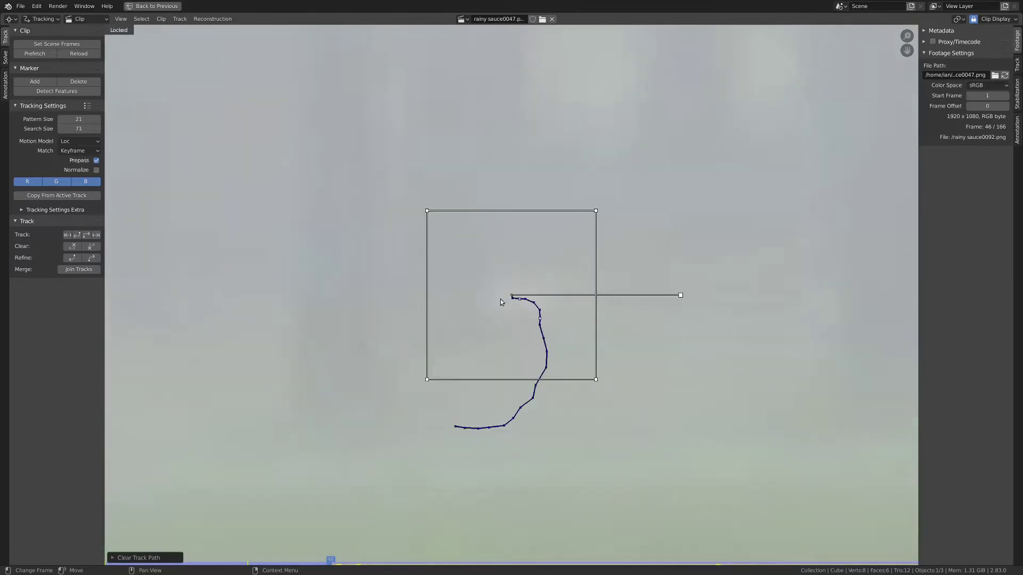
# - Select all the tracking markers across the full frame of the clip
pyautogui.scroll(-3, 498, 319)
pyautogui.moveTo(497, 321); pyautogui.dragTo(494, 333, button='middle')
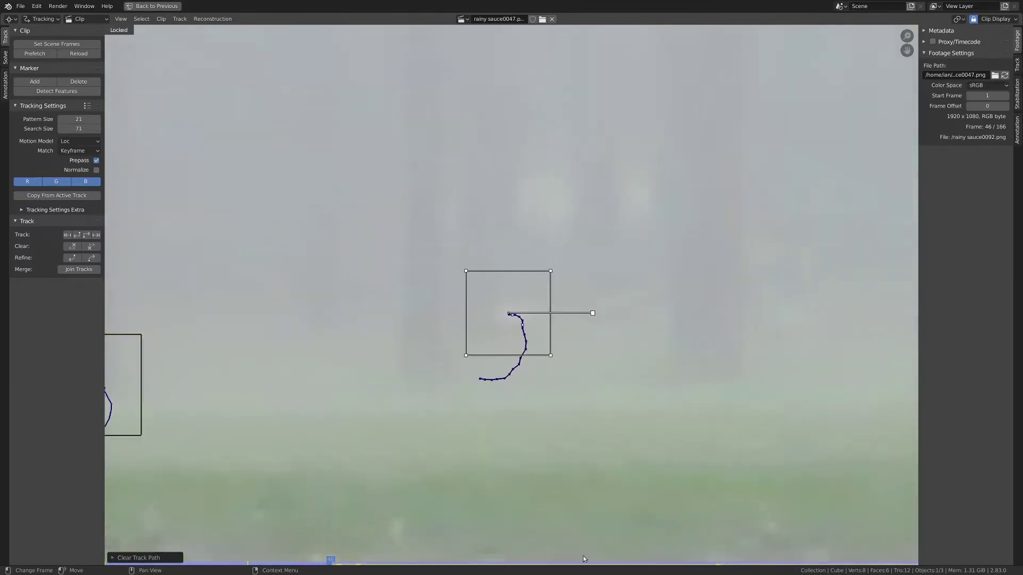
pyautogui.scroll(-5, 550, 415)
pyautogui.scroll(1, 548, 282)
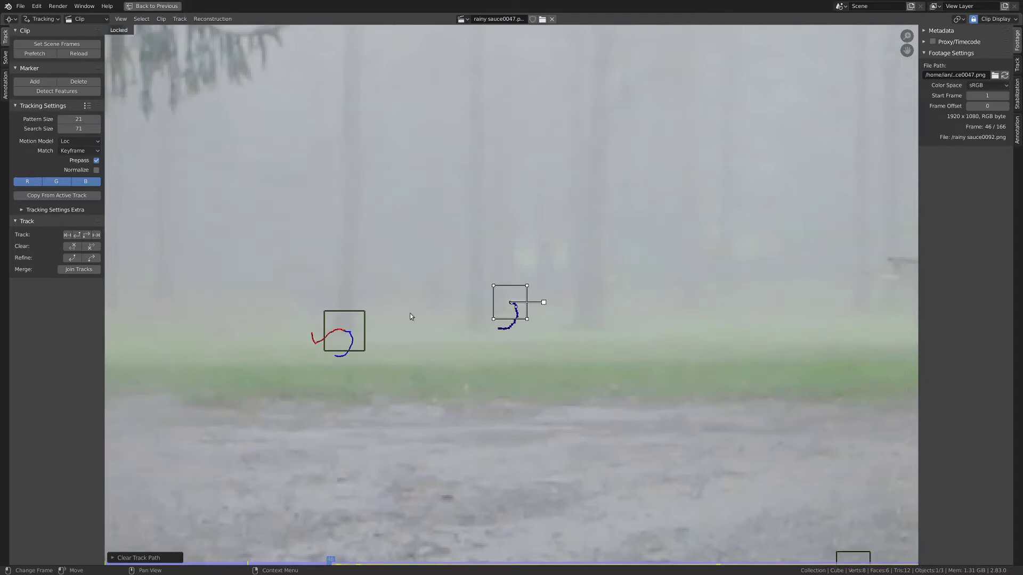
pyautogui.scroll(-2, 471, 320)
pyautogui.scroll(2, 517, 309)
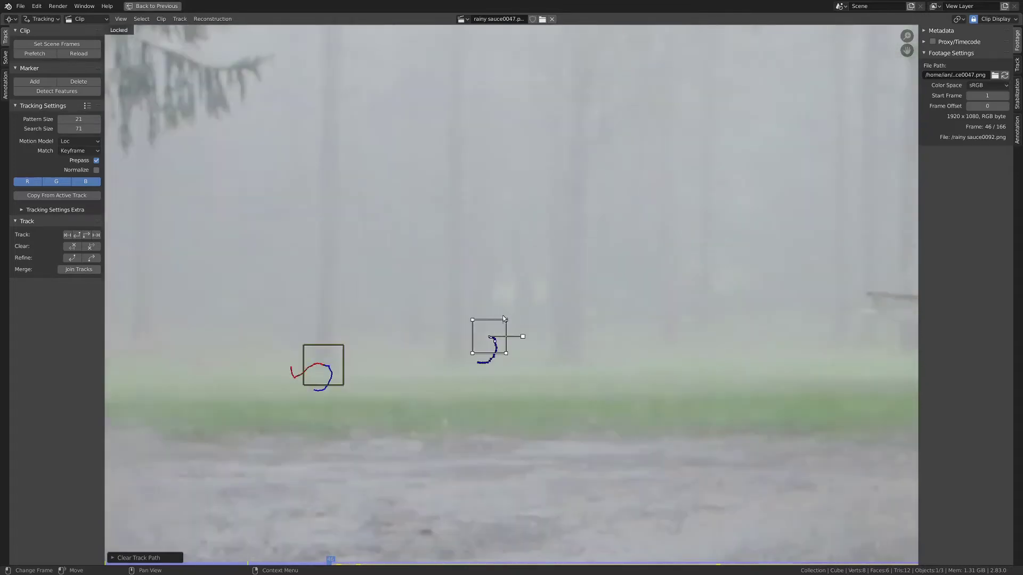
pyautogui.scroll(-4, 532, 331)
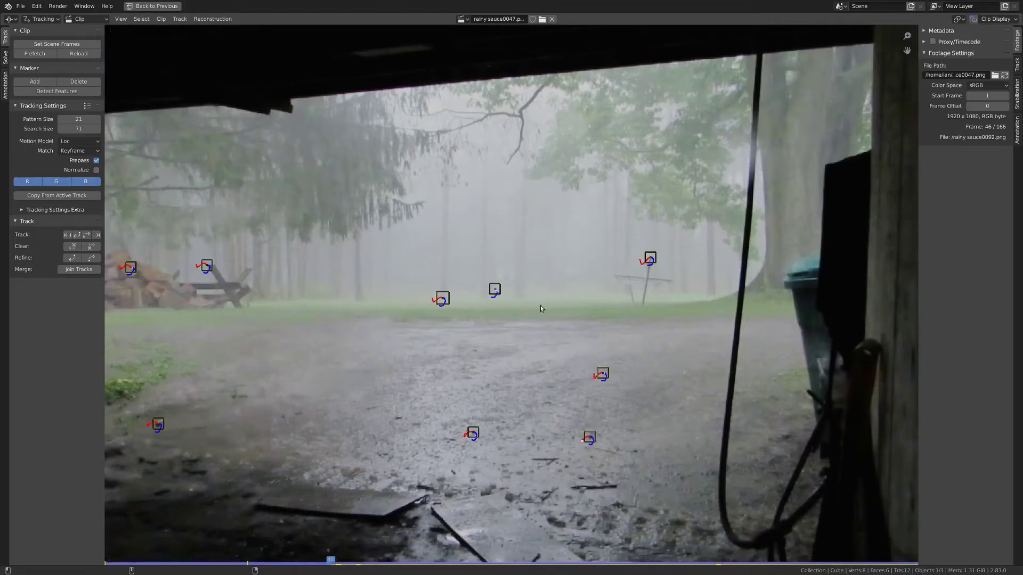
pyautogui.scroll(-2, 540, 305)
pyautogui.press('a')
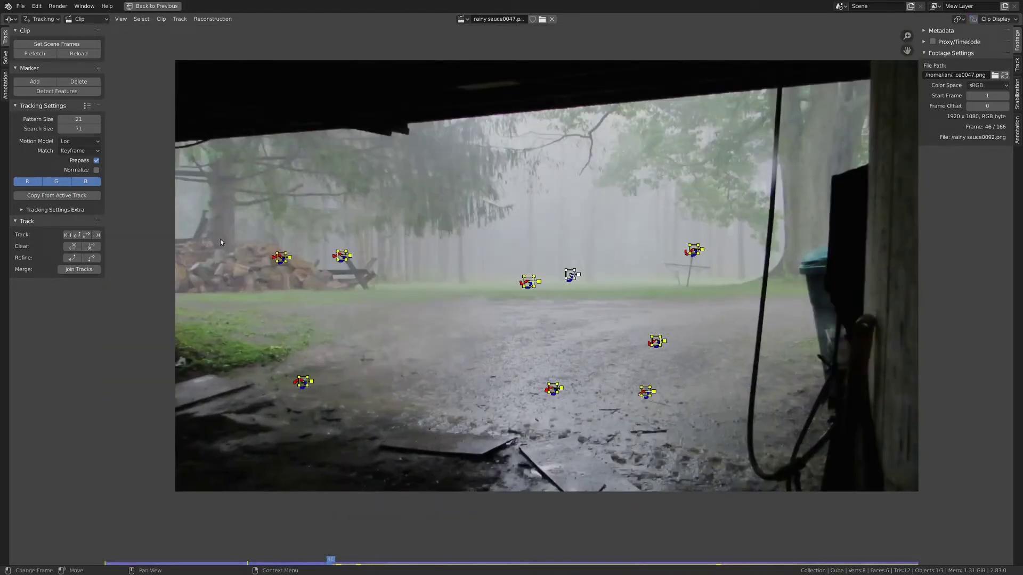
# - Solve the camera motion as a Tripod solve with Refine set to Focal Length
pyautogui.click(5, 58)
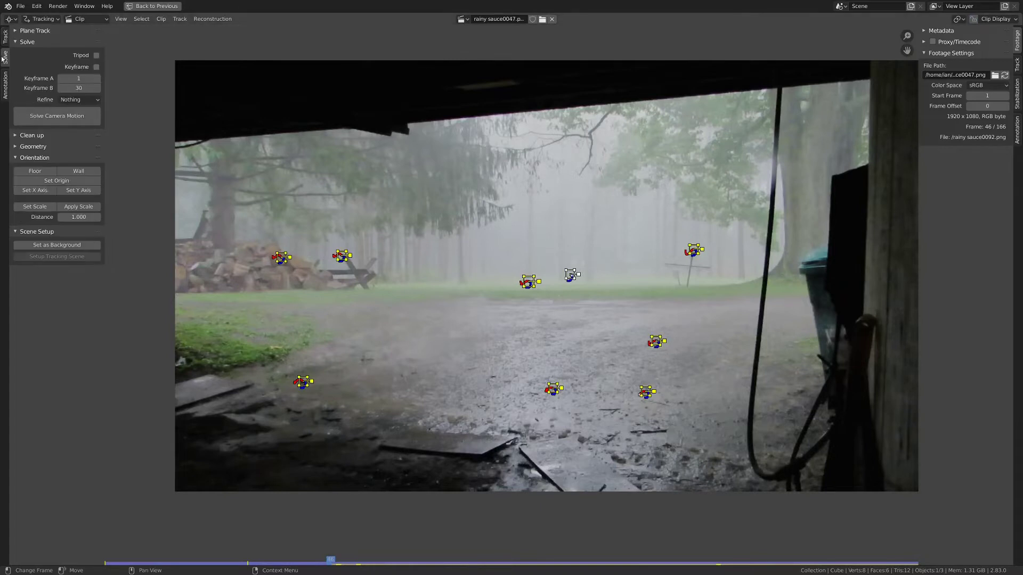
pyautogui.click(96, 55)
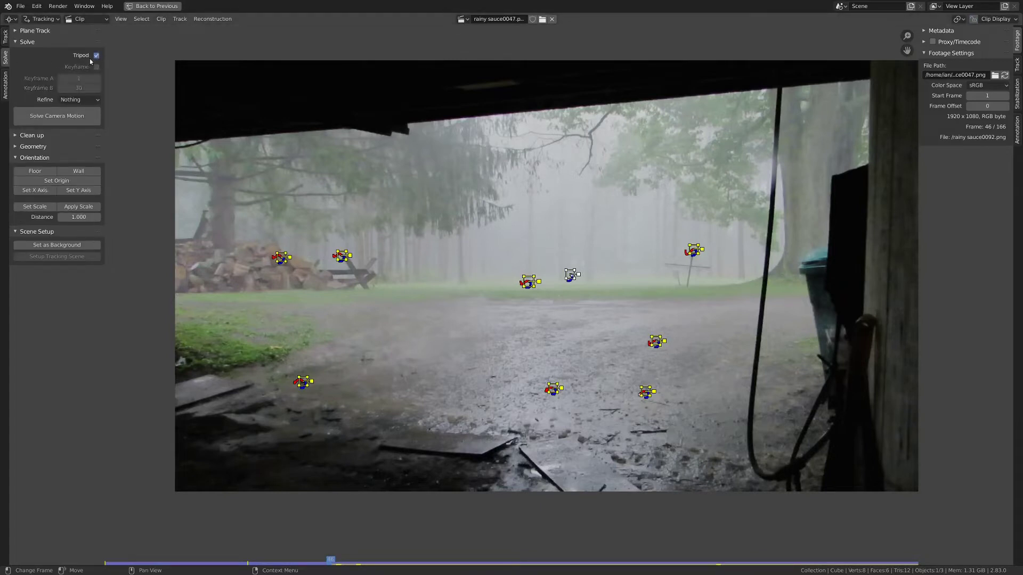
pyautogui.click(73, 103)
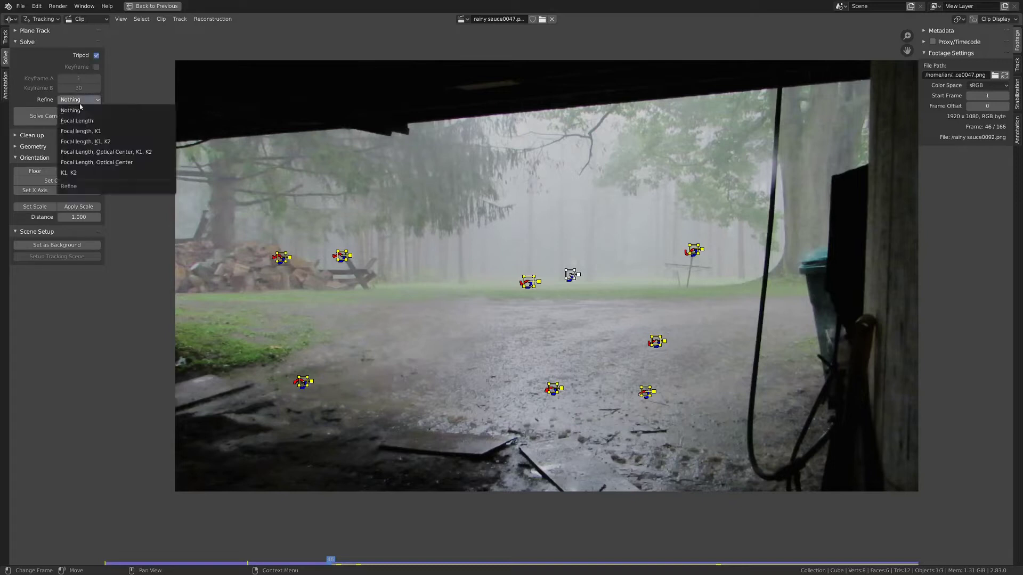
pyautogui.click(94, 122)
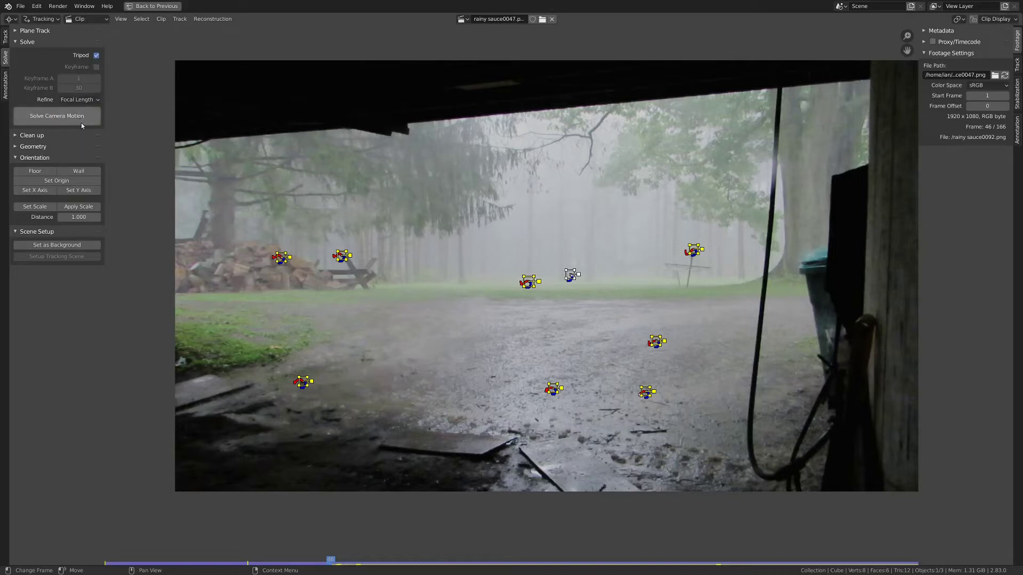
pyautogui.click(64, 118)
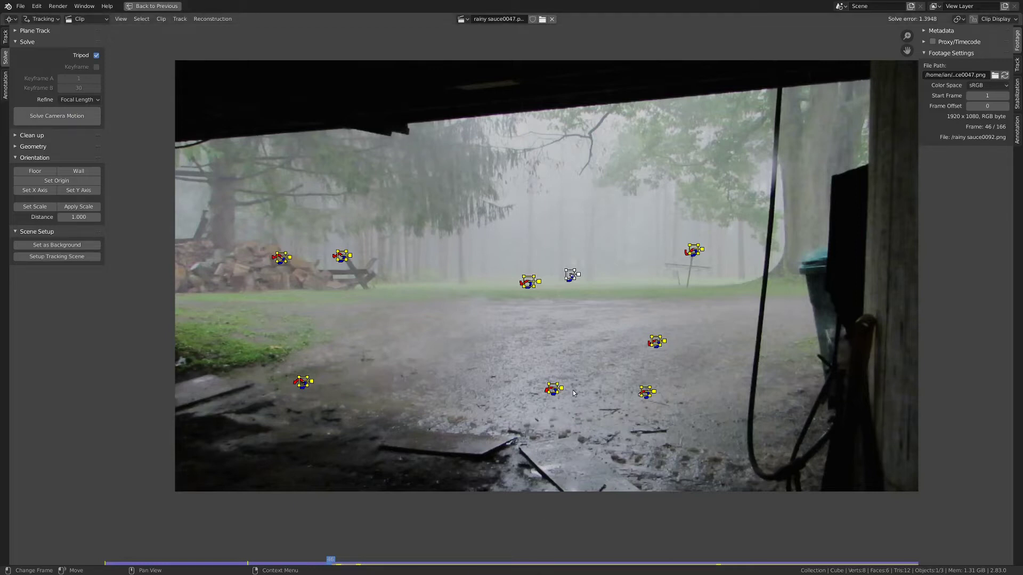
# - Switch to the Layout workspace, select the scene camera, and align it to the front view
pyautogui.hotkey('ctrl', 'space')
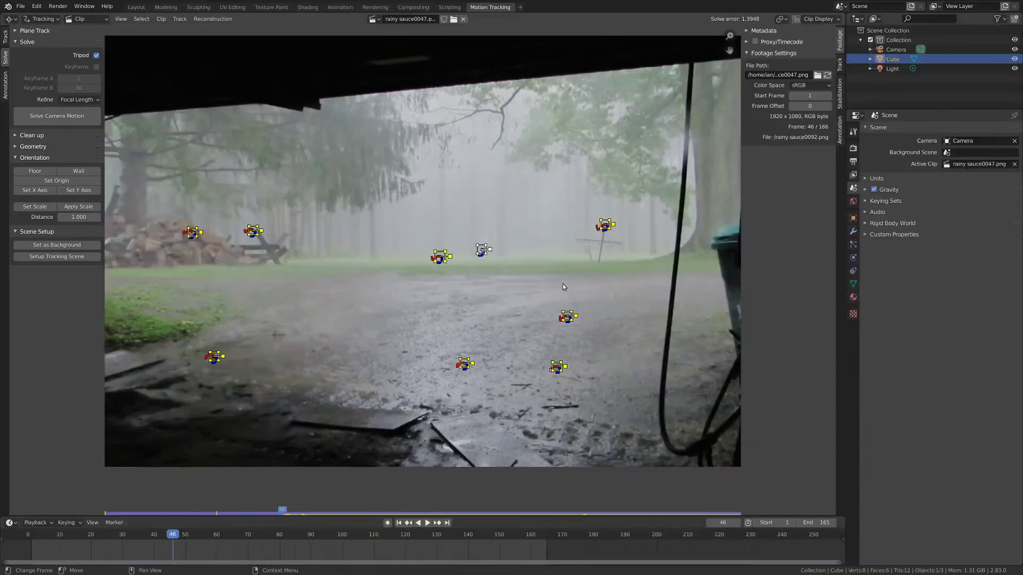
pyautogui.click(134, 6)
pyautogui.click(338, 224)
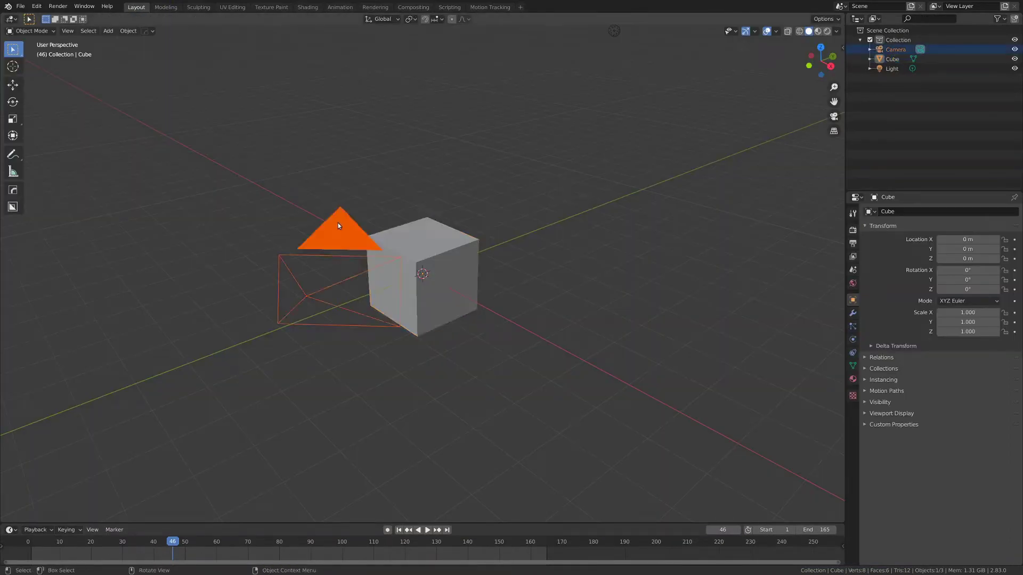
pyautogui.moveTo(338, 224)
pyautogui.mouseDown(button='middle')
pyautogui.moveTo(325, 231)
pyautogui.moveTo(350, 224)
pyautogui.mouseUp(button='middle')
pyautogui.scroll(2, 350, 223)
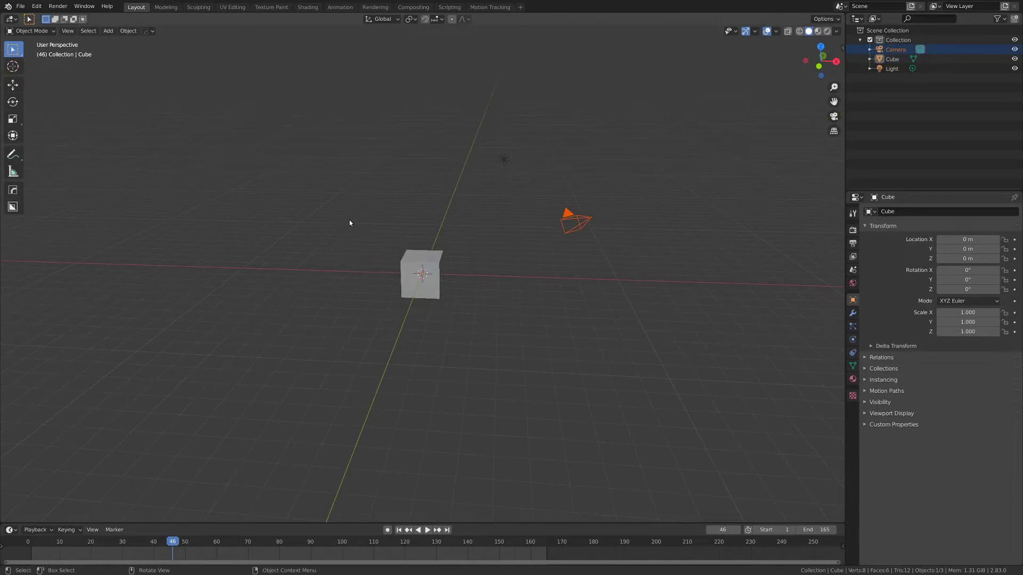
pyautogui.press('KP_1')
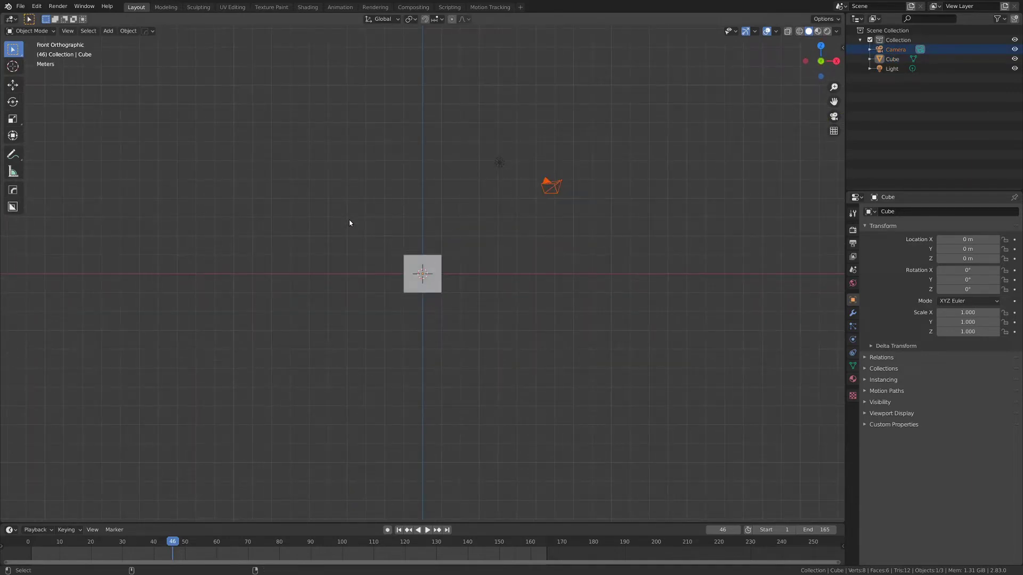
pyautogui.press('KP_0')
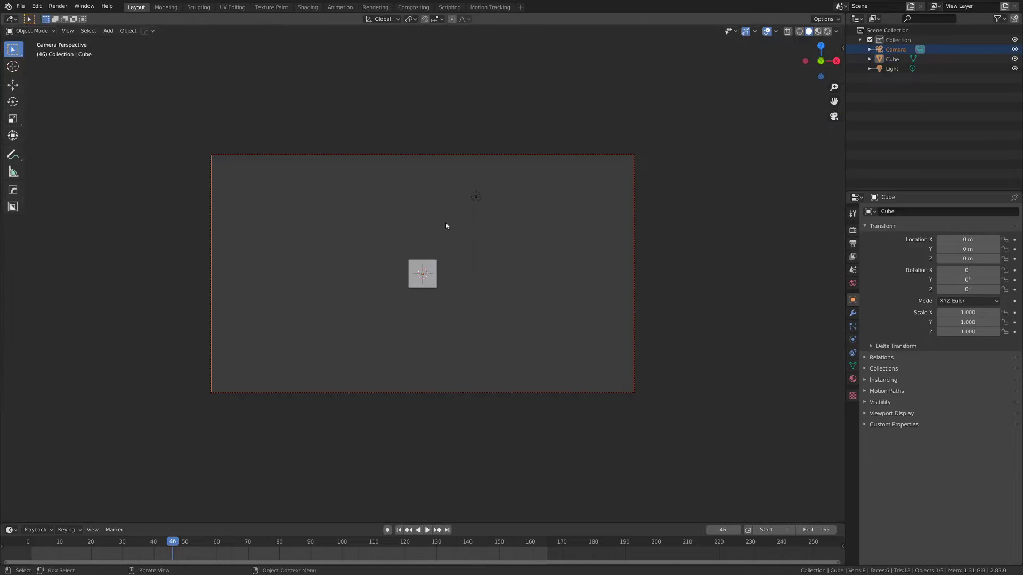
# - Move the camera closer to the cube along its local Z axis and raise it along global Z
pyautogui.press('g')
pyautogui.press('z')
pyautogui.press('z')
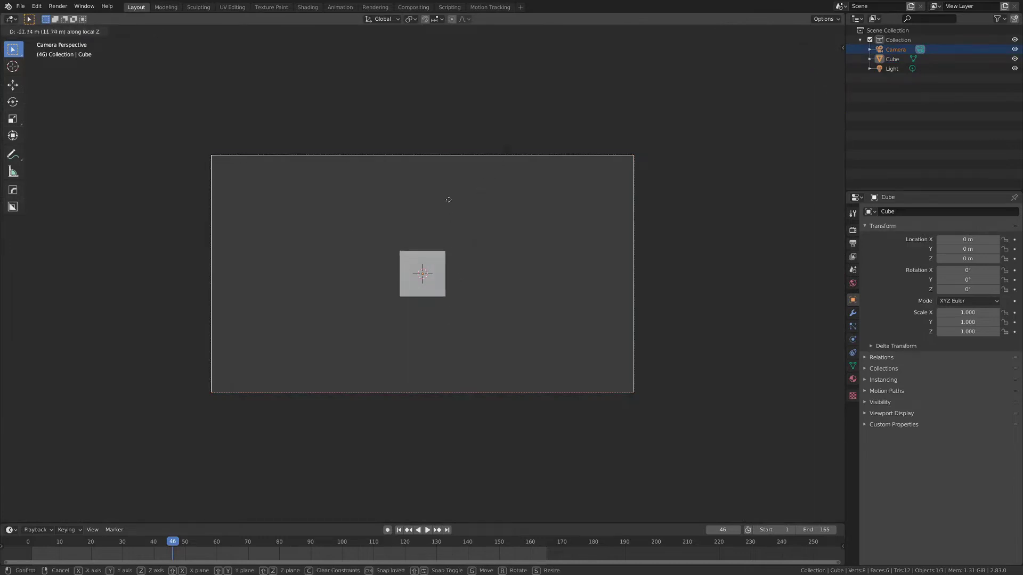
pyautogui.click(462, 205)
pyautogui.press('g')
pyautogui.press('z')
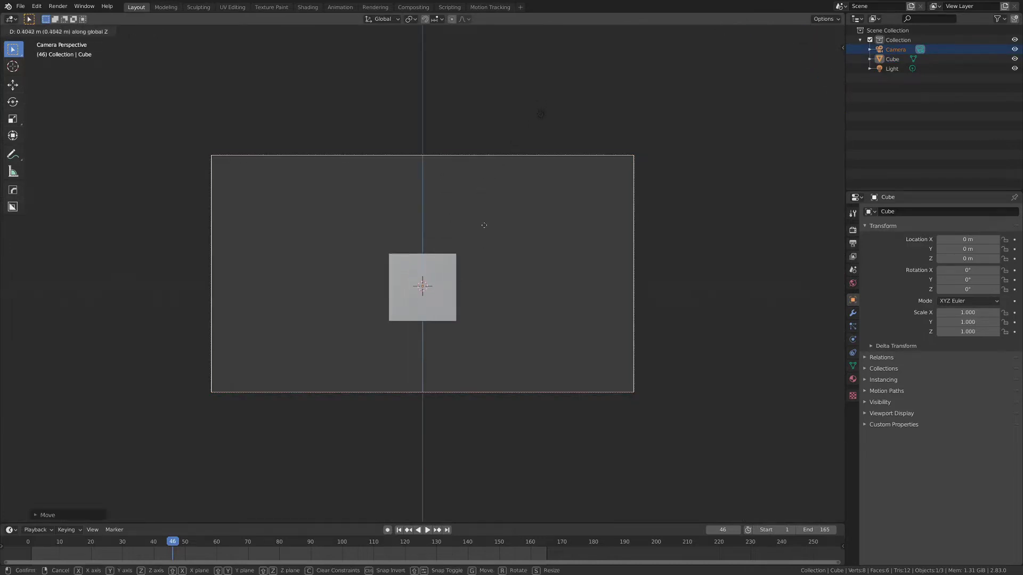
pyautogui.click(483, 178)
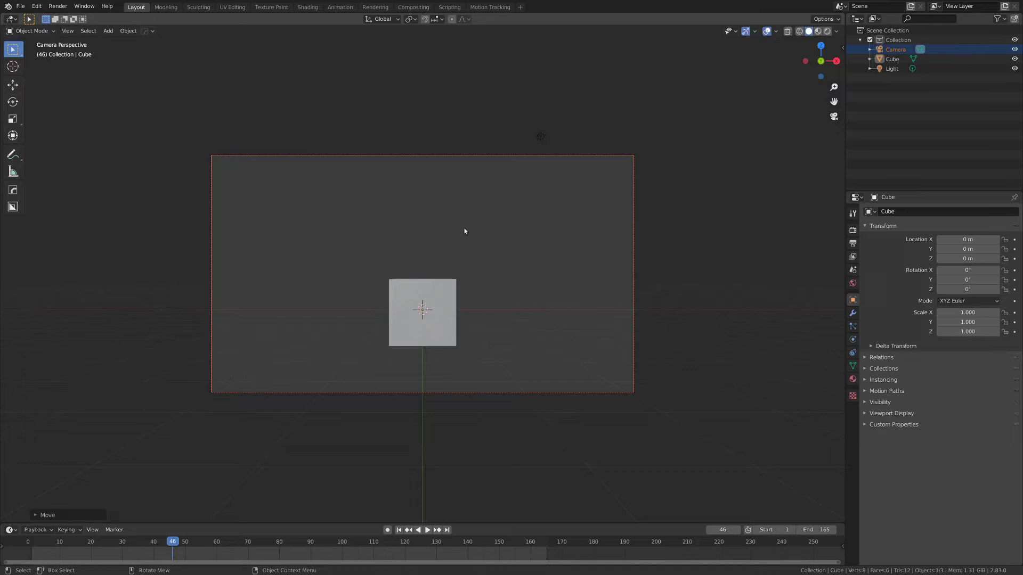
# - Try adding a Camera Solver constraint while the cube is the active object, and play the animation
pyautogui.click(853, 353)
pyautogui.click(907, 212)
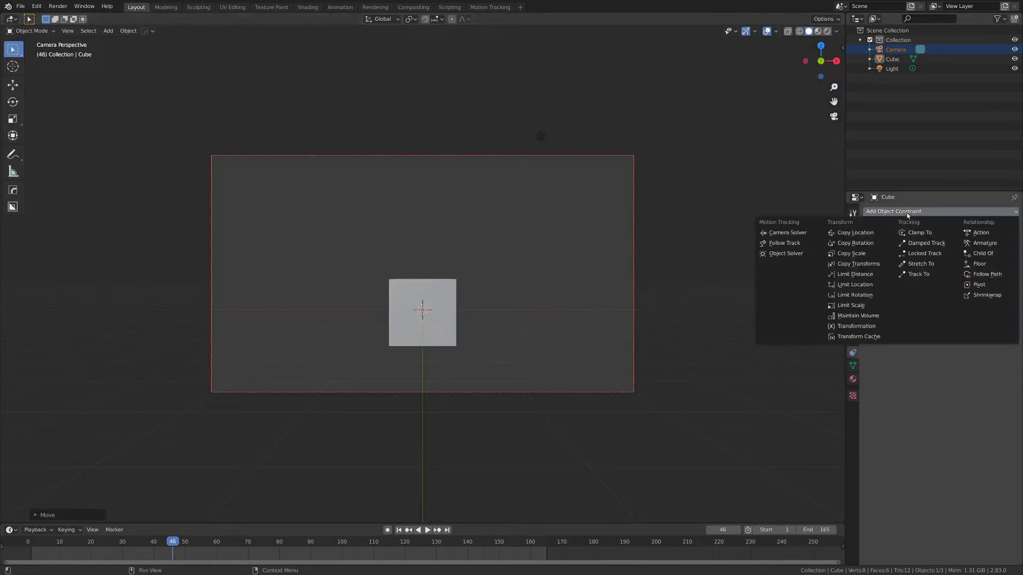
pyautogui.click(800, 235)
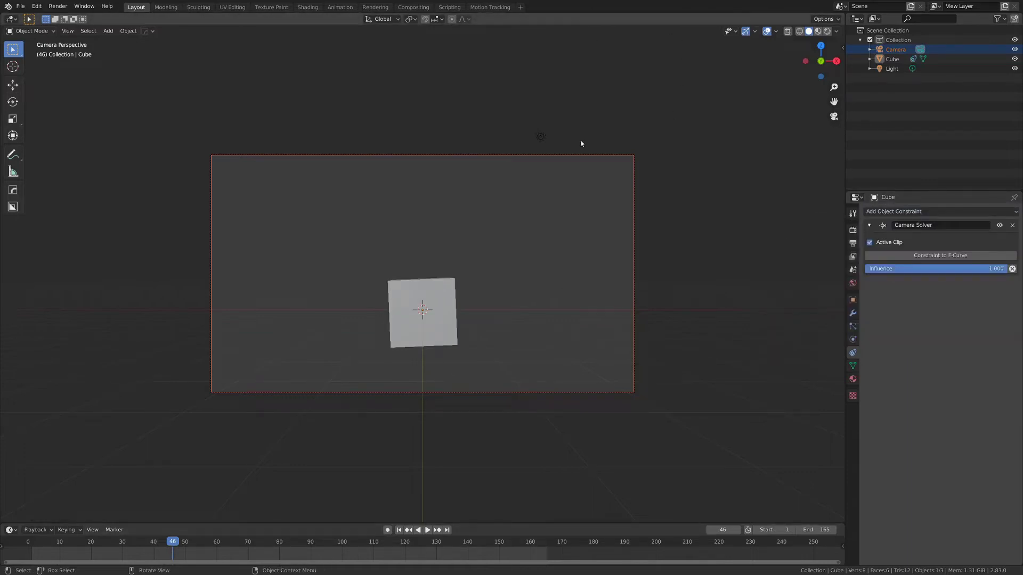
pyautogui.press('space')
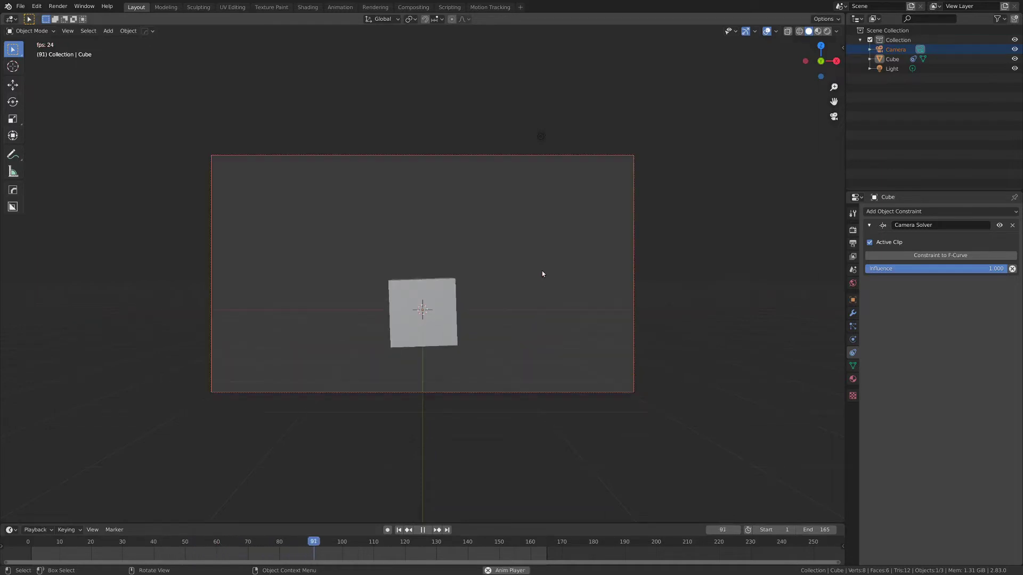
# - Compare the constraints on the cube and the camera, and remove the cube's Camera Solver constraint
pyautogui.moveTo(564, 300); pyautogui.dragTo(545, 315, button='middle')
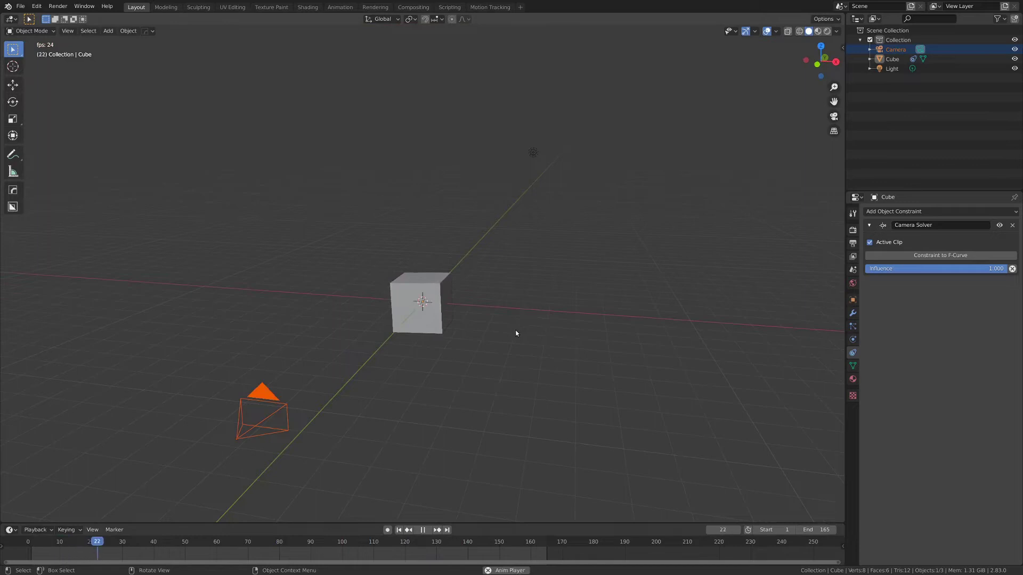
pyautogui.click(439, 318)
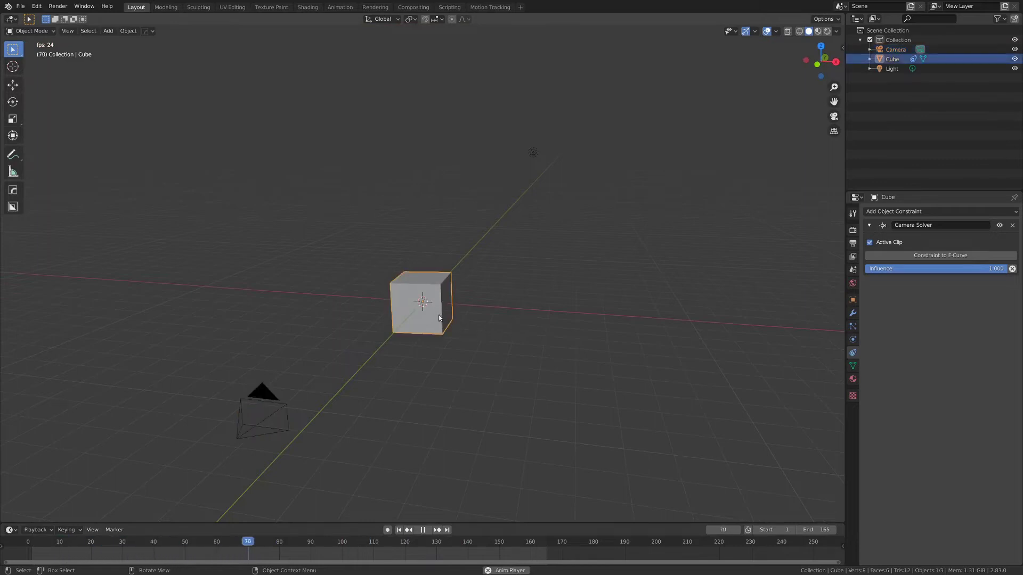
pyautogui.click(252, 403)
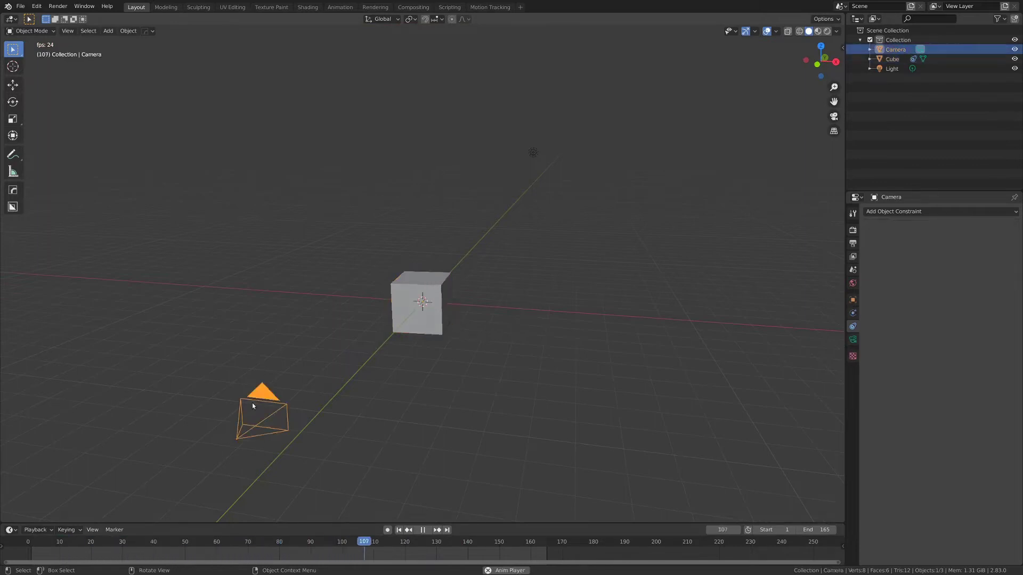
pyautogui.click(416, 327)
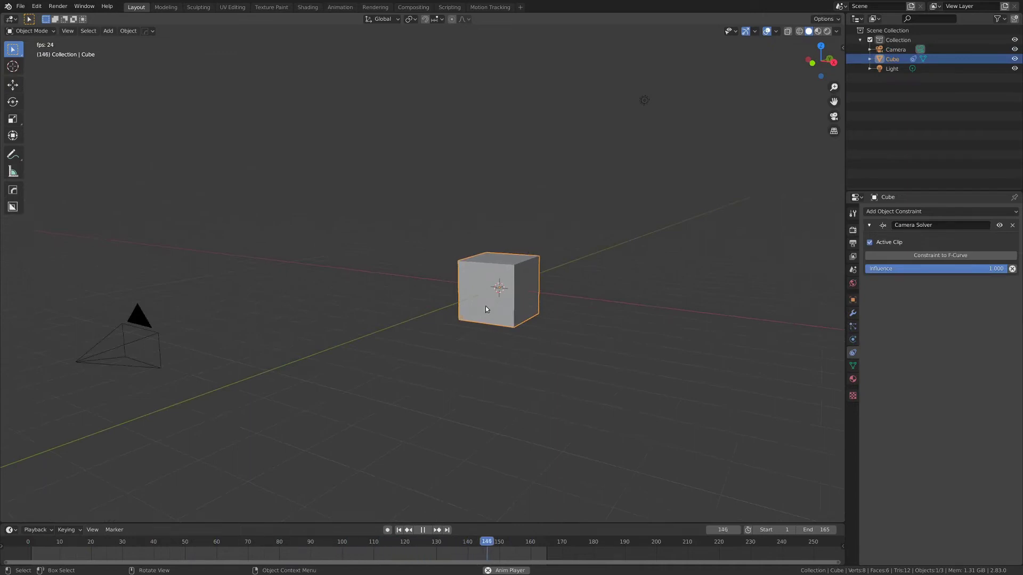
pyautogui.moveTo(496, 301)
pyautogui.mouseDown(button='middle')
pyautogui.moveTo(526, 302)
pyautogui.moveTo(512, 302)
pyautogui.mouseUp(button='middle')
pyautogui.click(1012, 225)
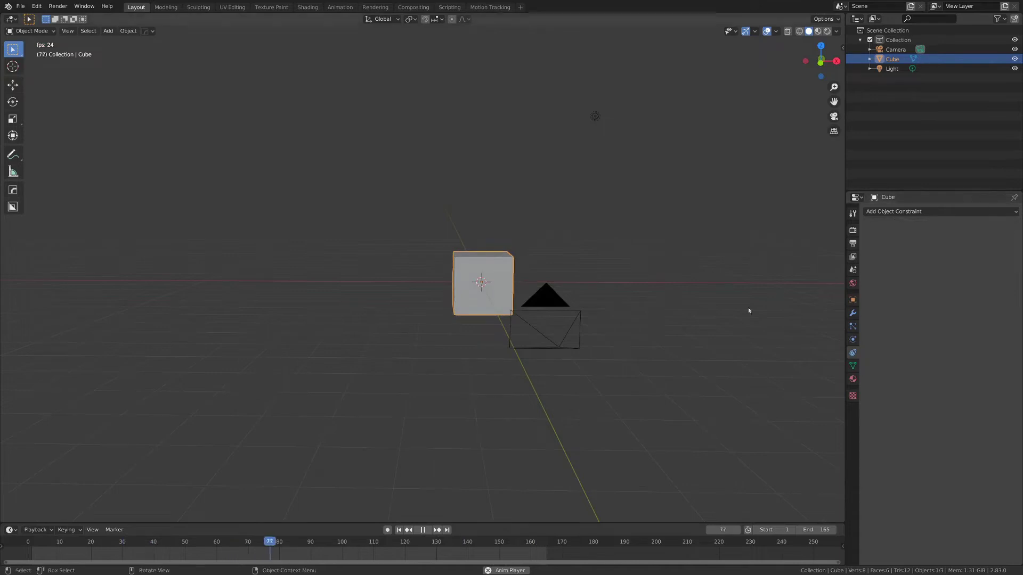
# - Select the camera, stop playback, and add a Camera Solver constraint to the camera
pyautogui.click(554, 290)
pyautogui.press('space')
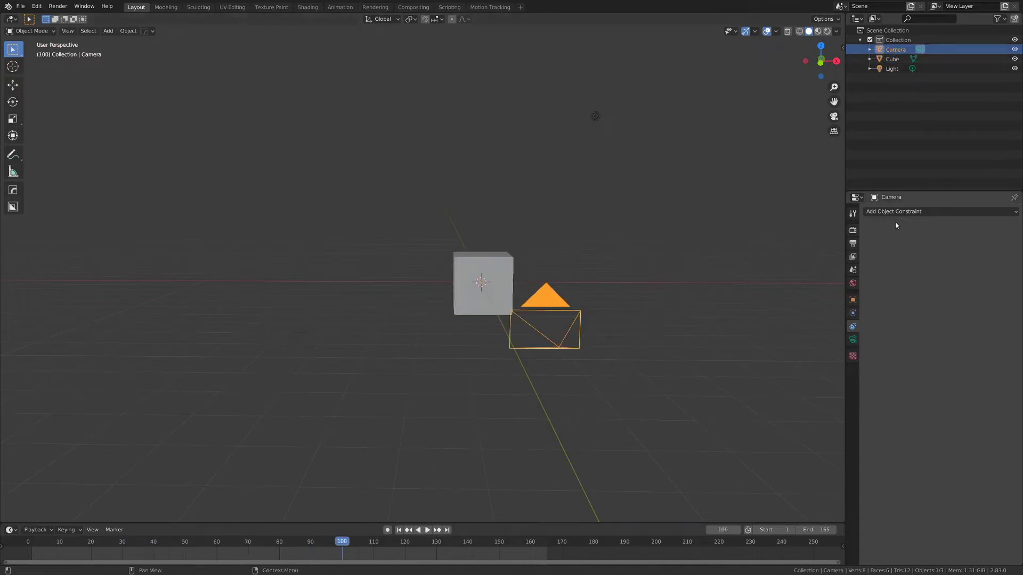
pyautogui.click(895, 212)
pyautogui.click(779, 233)
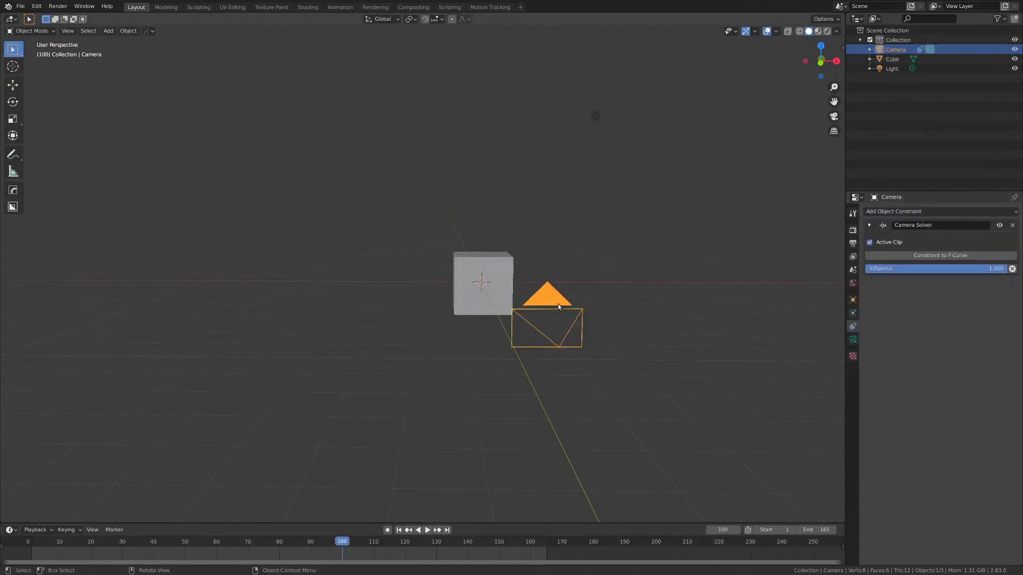
# - Play the animation from frame 1 through the camera view to check the solved motion, and stop playback
pyautogui.hotkey('shift', 'Left')
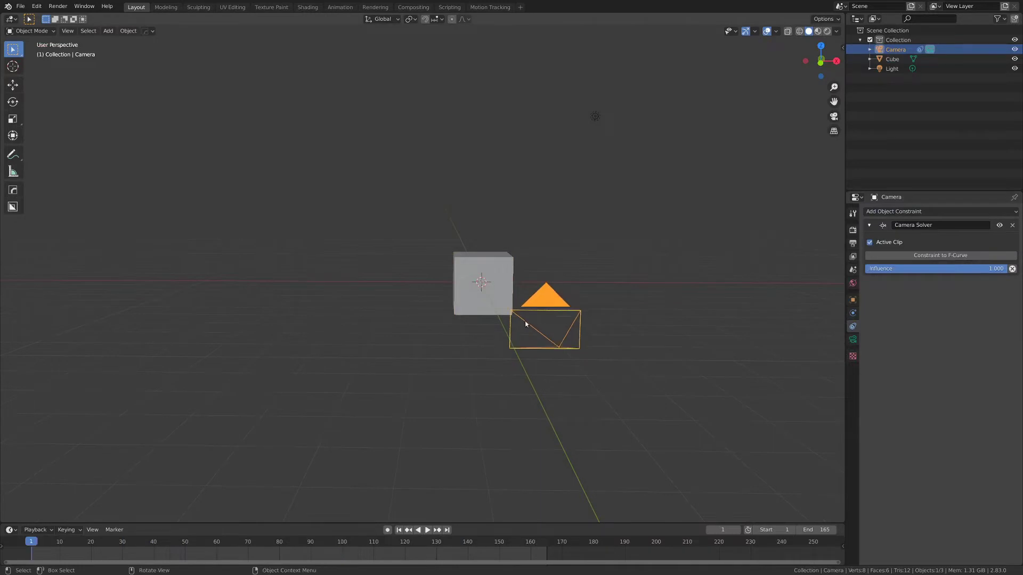
pyautogui.press('KP_0')
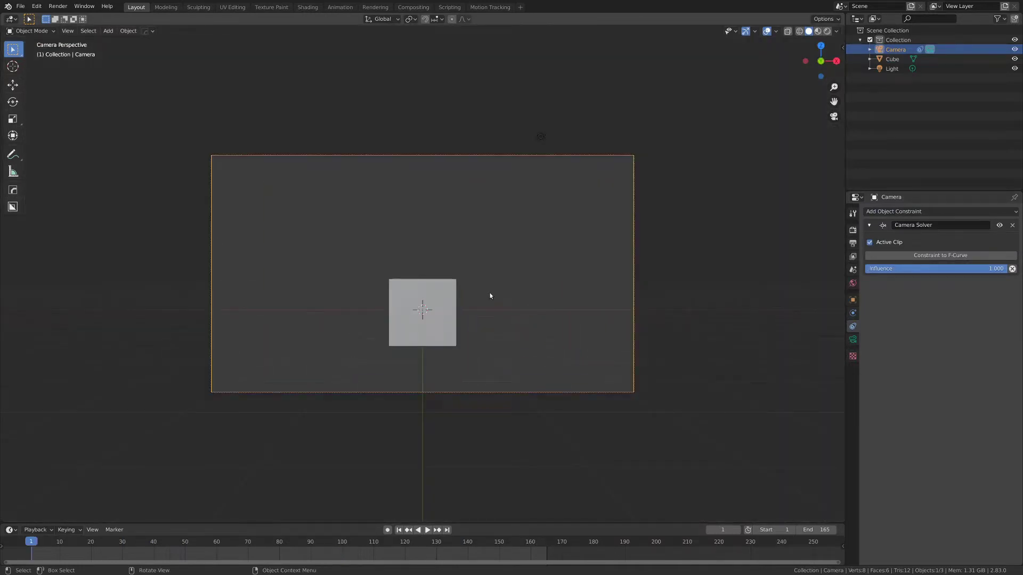
pyautogui.press('space')
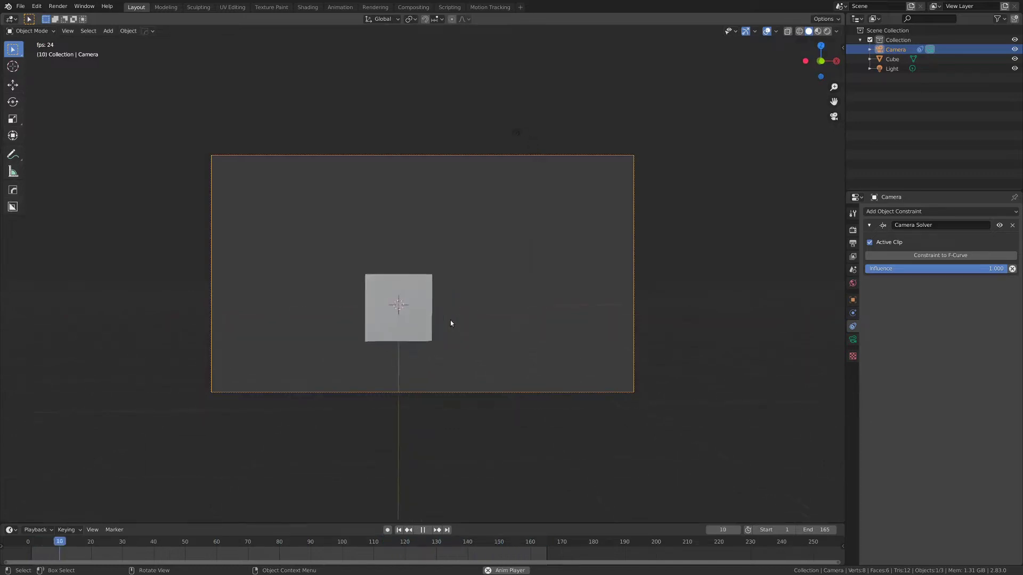
pyautogui.press('space')
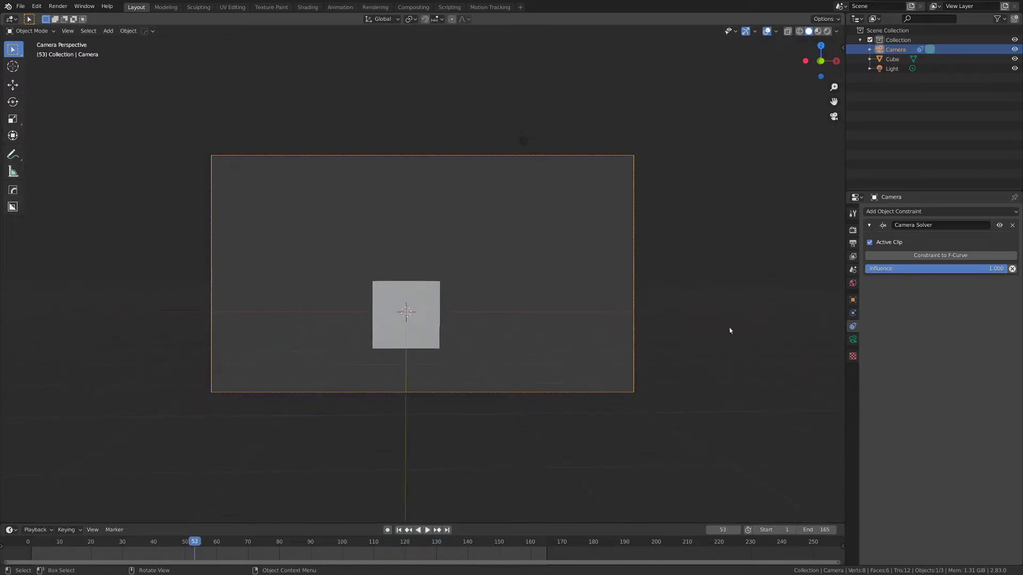
# - Enable background images for the camera and add the rainy sauce0047.png movie clip as the background source
pyautogui.click(853, 340)
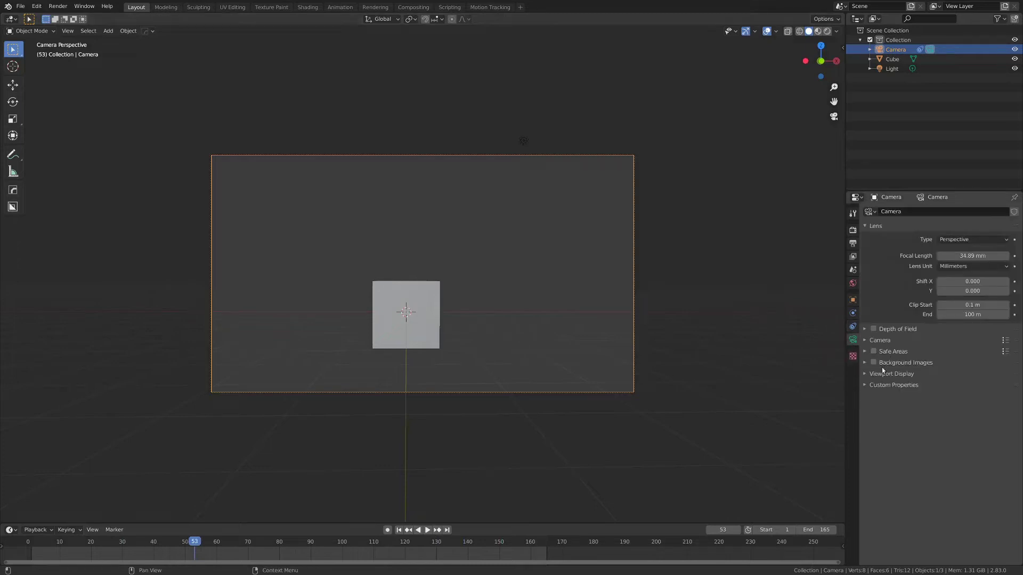
pyautogui.click(866, 363)
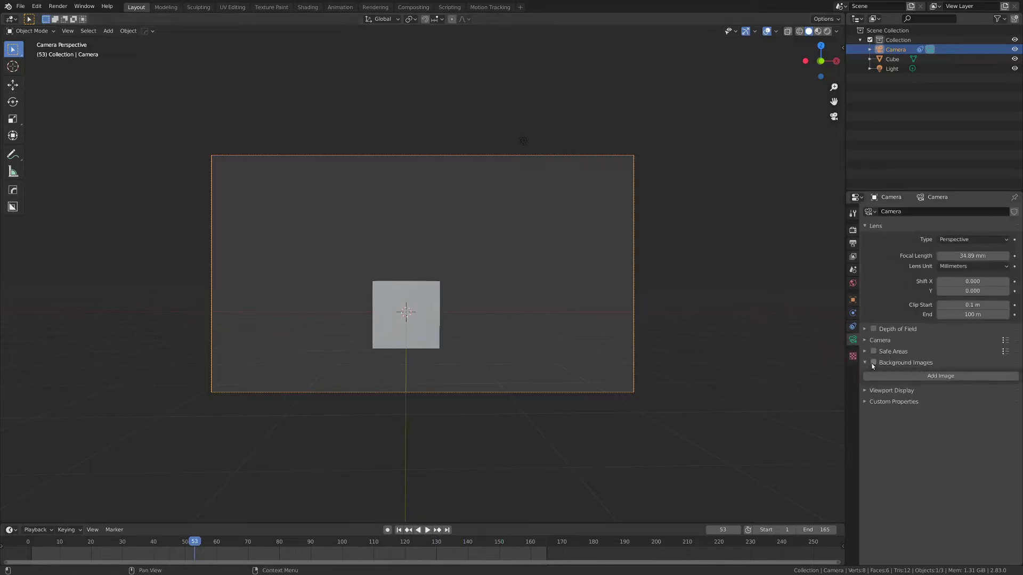
pyautogui.click(905, 376)
pyautogui.click(995, 403)
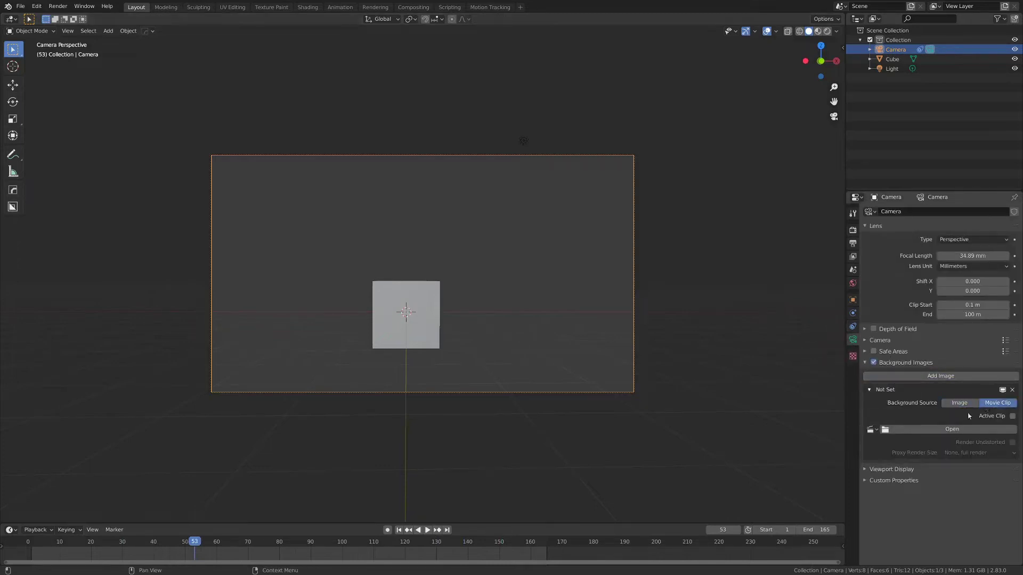
pyautogui.click(873, 430)
pyautogui.click(887, 444)
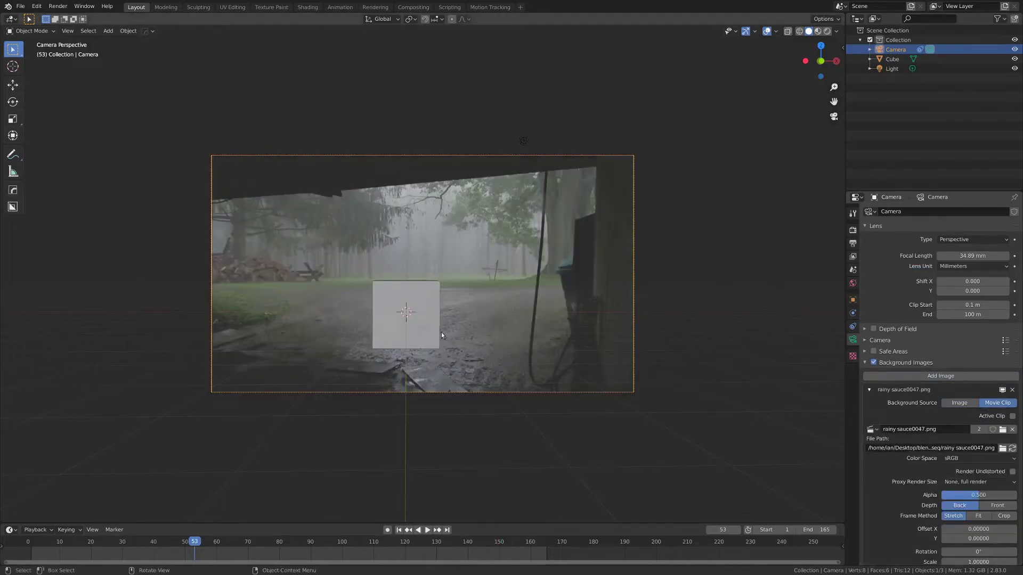
# - Play the animation through the camera view to check how the cube follows the footage, and stop playback
pyautogui.scroll(5, 404, 320)
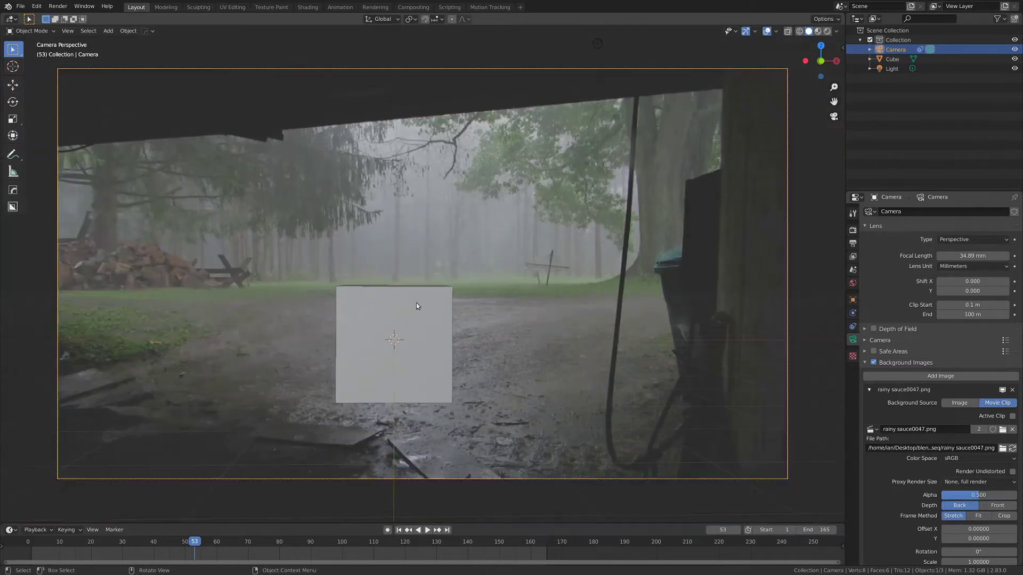
pyautogui.press('space')
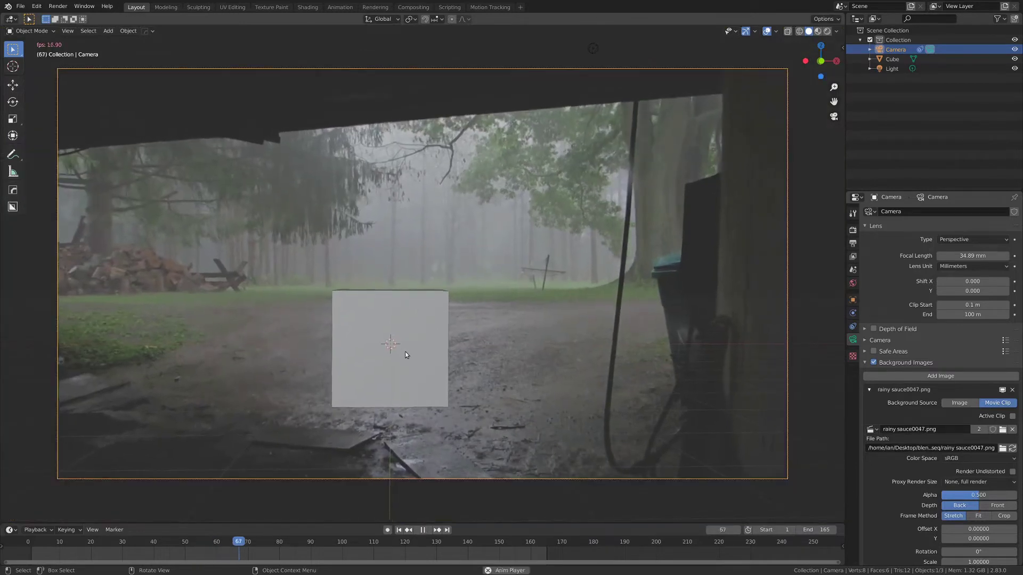
pyautogui.click(407, 337)
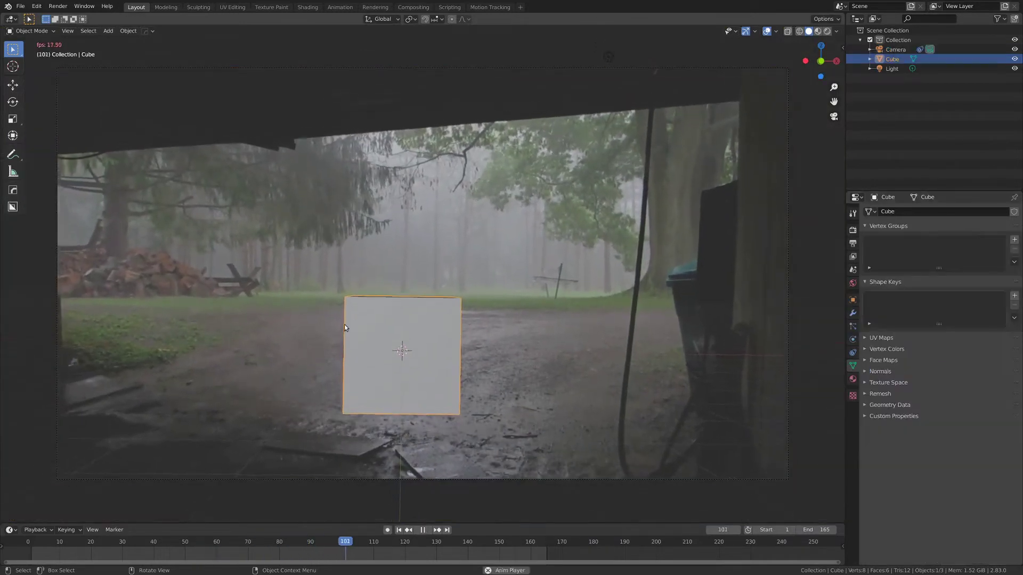
pyautogui.scroll(2, 421, 334)
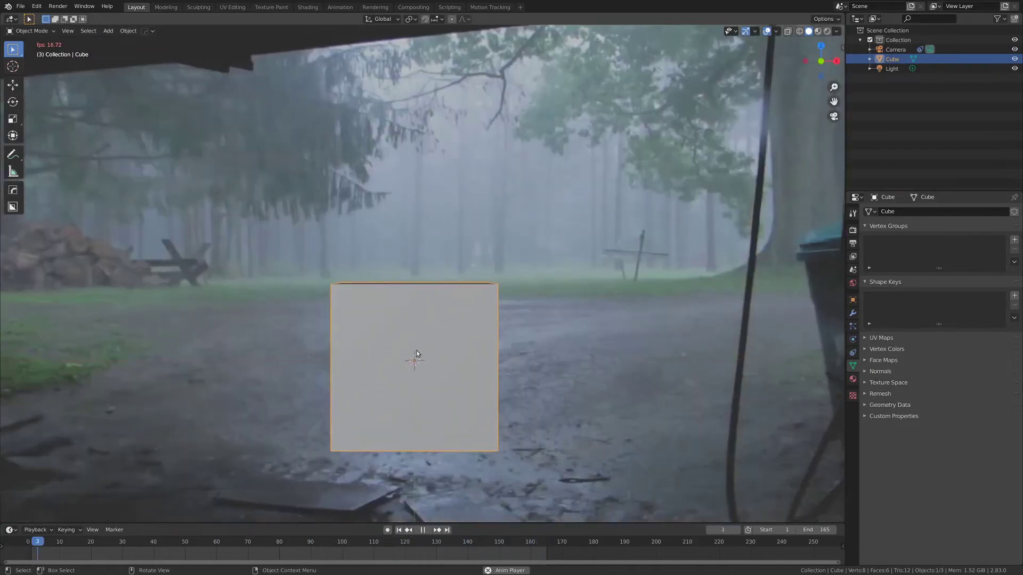
pyautogui.scroll(-5, 413, 355)
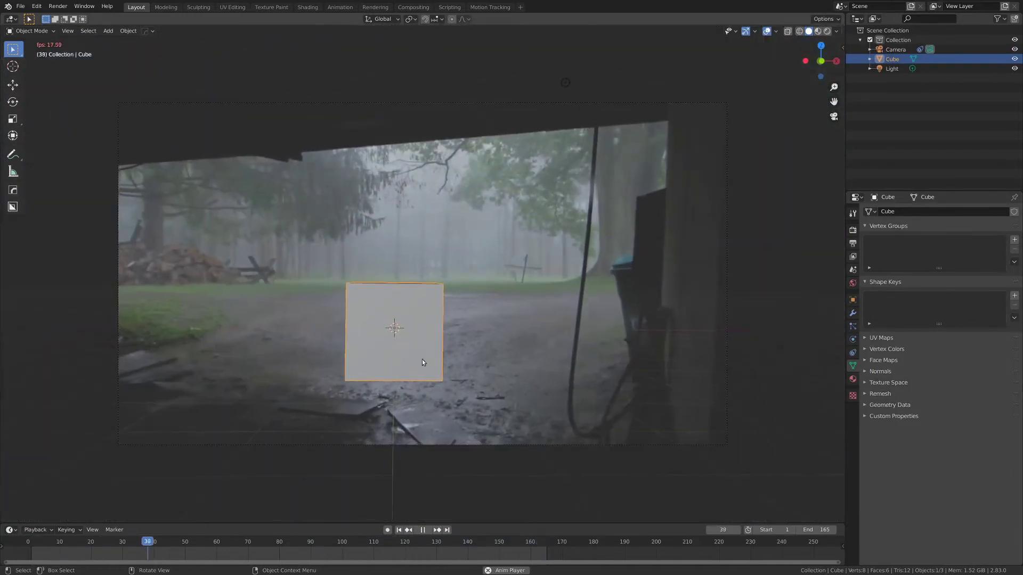
pyautogui.press('space')
# - Select the camera and rotate it about the global Z and X axes to align the scene's horizon with the footage
pyautogui.click(439, 445)
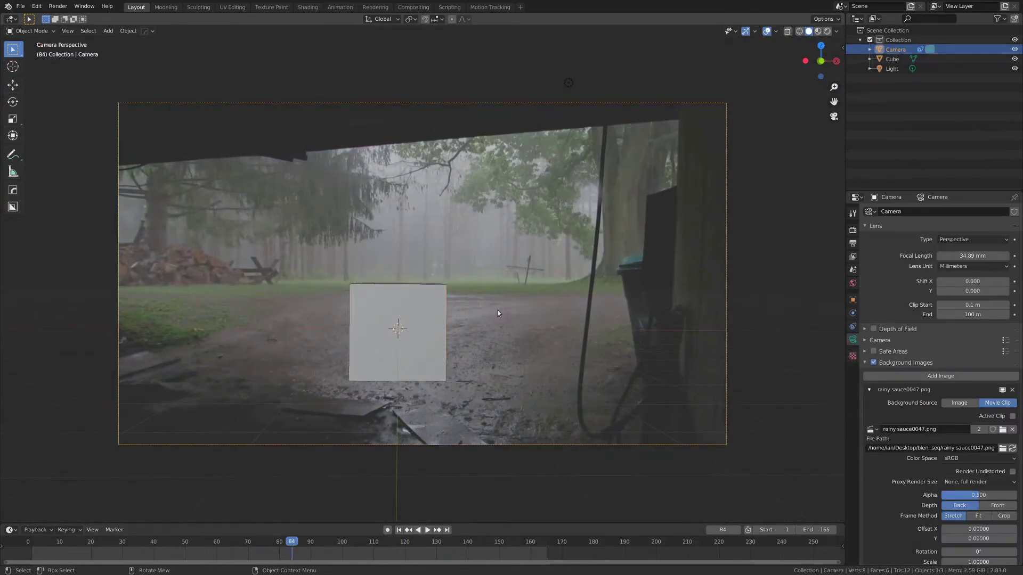
pyautogui.press('r')
pyautogui.press('z')
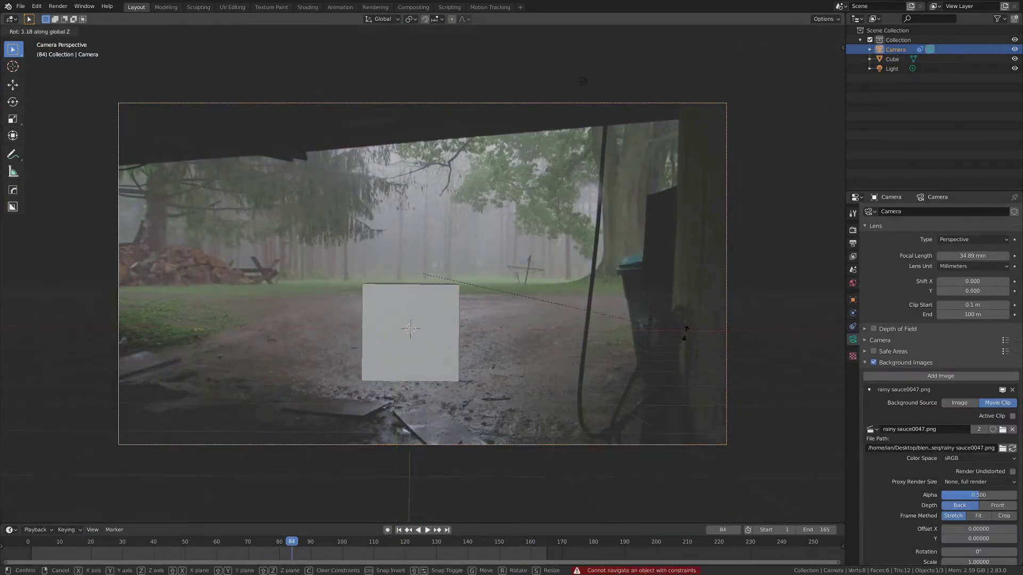
pyautogui.click(684, 337)
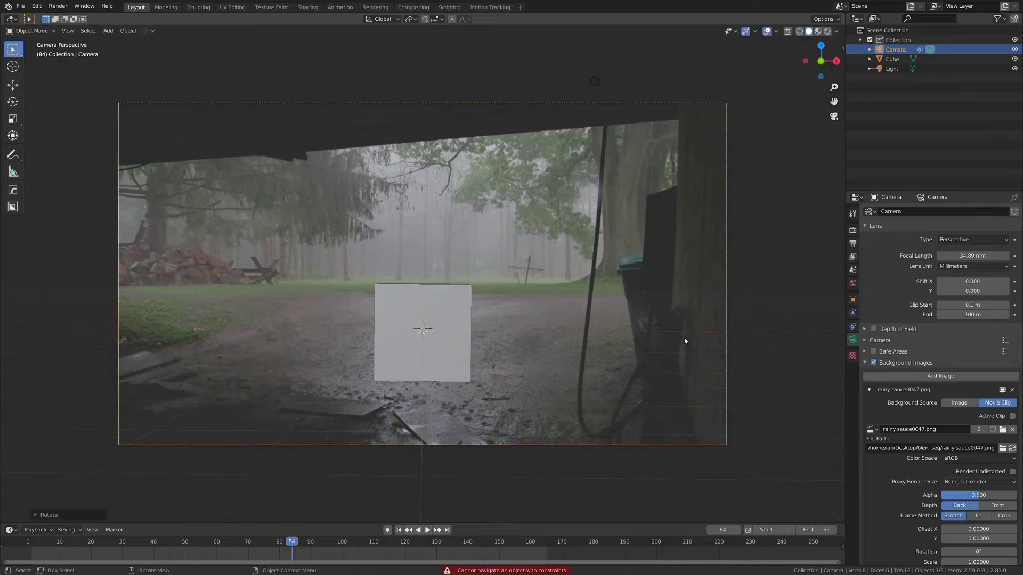
pyautogui.press('r')
pyautogui.press('x')
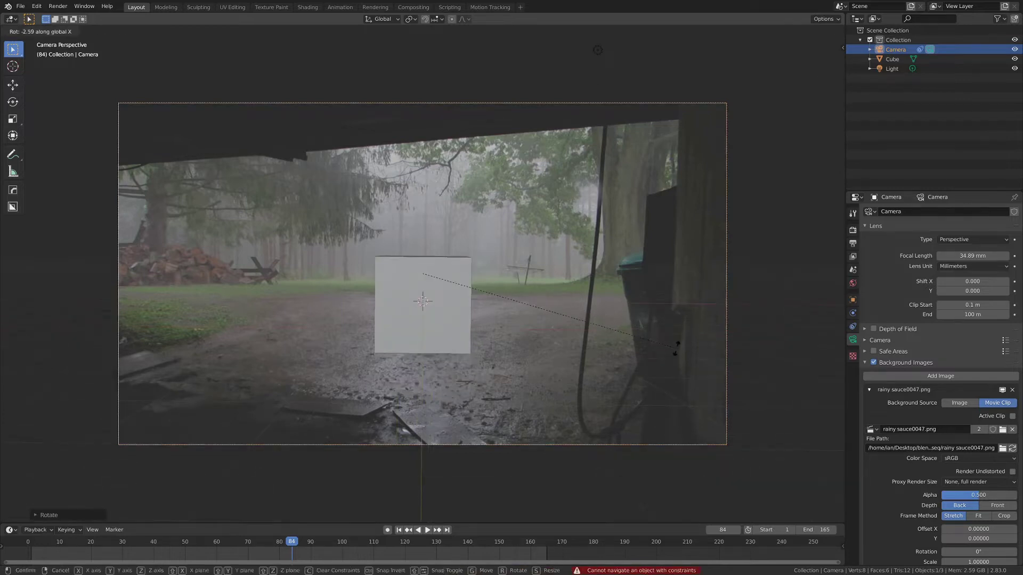
pyautogui.click(670, 343)
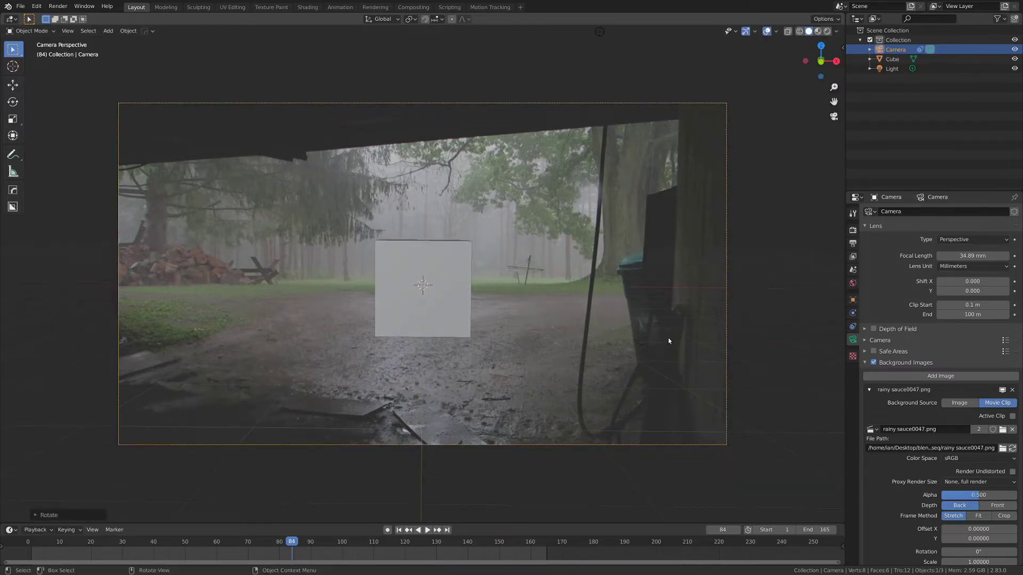
pyautogui.press('r')
pyautogui.press('z')
pyautogui.click(452, 281)
# - Delete the default cube from the scene
pyautogui.click(452, 278)
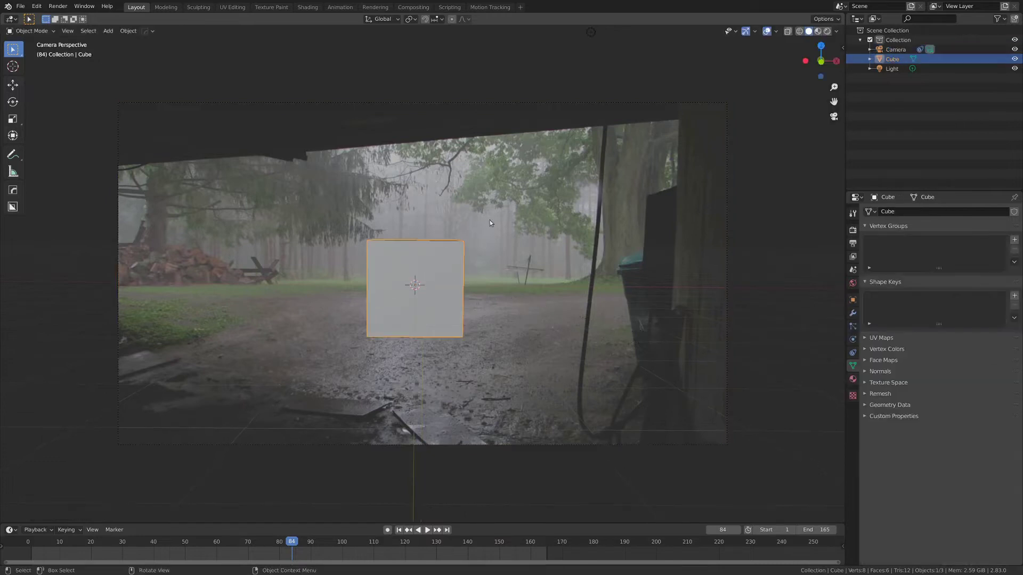
pyautogui.press('x')
pyautogui.click(472, 256)
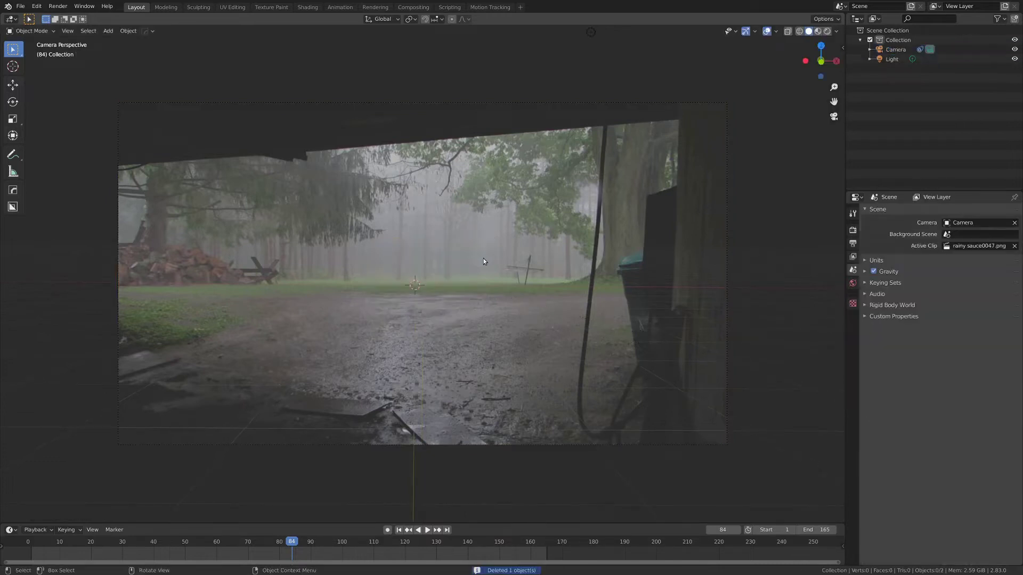
# - Add a mesh plane at the origin and scale it up into a wide ground surface across the driveway
pyautogui.hotkey('shift', 'a')
pyautogui.moveTo(487, 285)
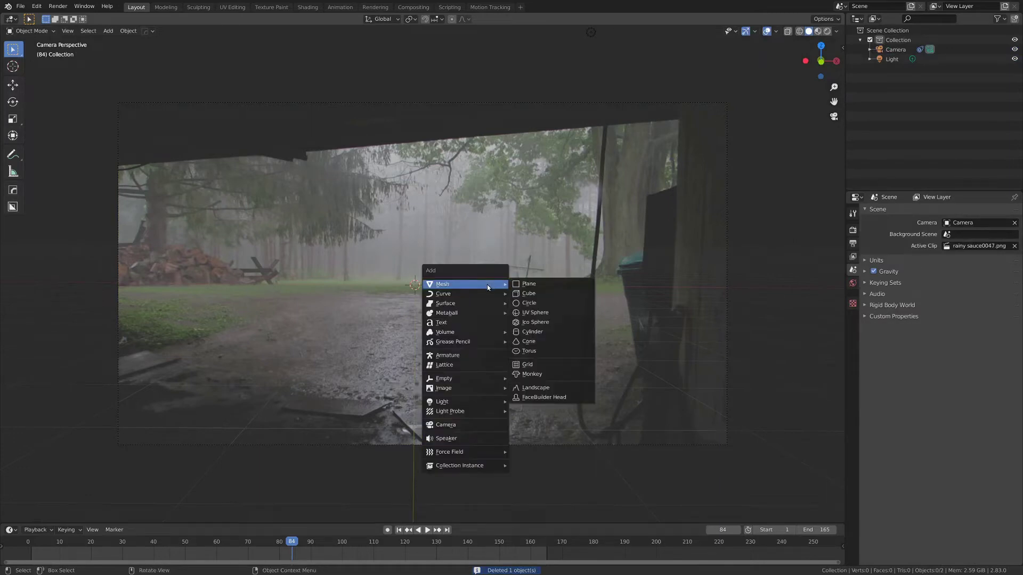
pyautogui.click(528, 284)
pyautogui.scroll(1, 424, 293)
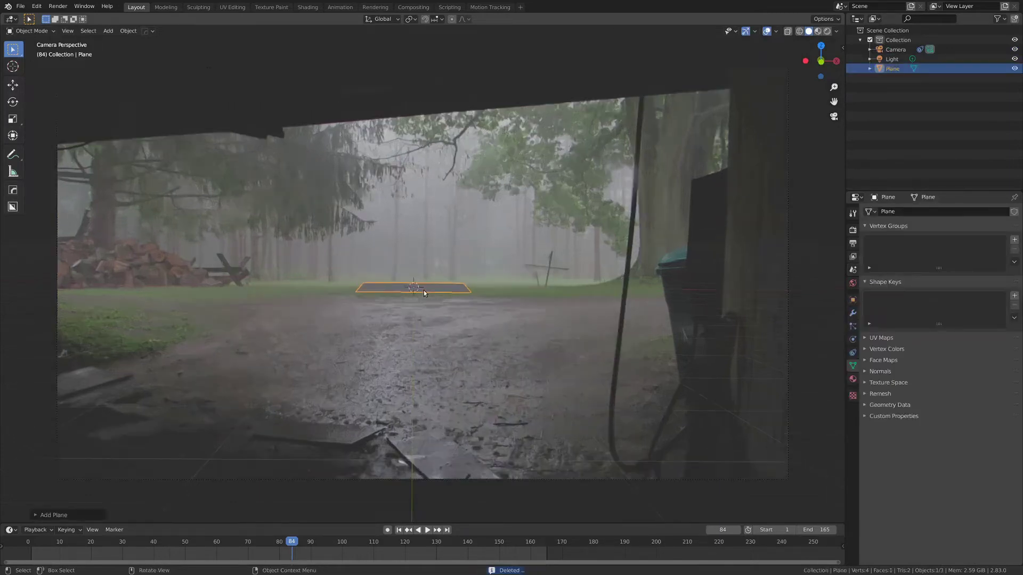
pyautogui.scroll(2, 425, 293)
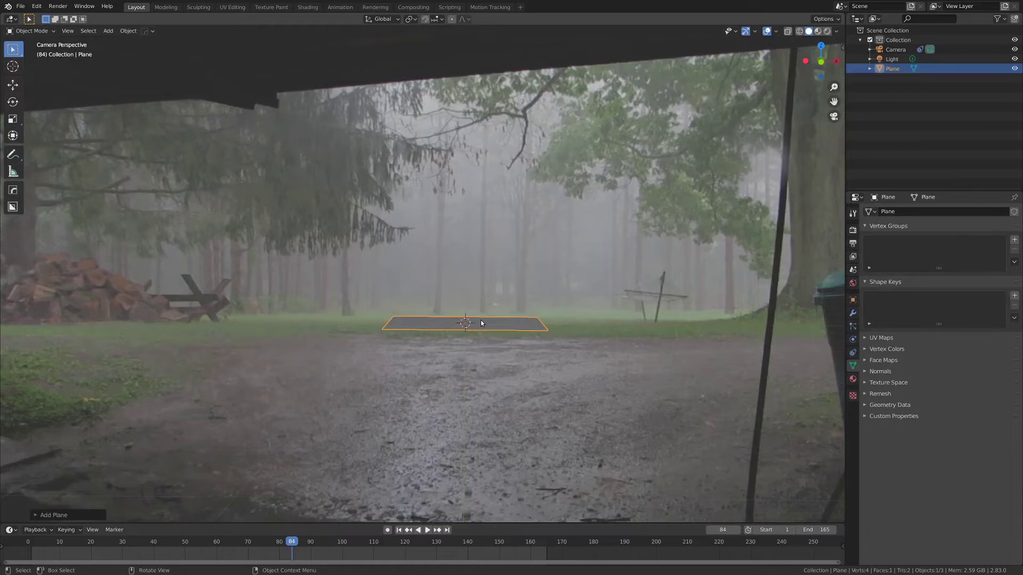
pyautogui.press('s')
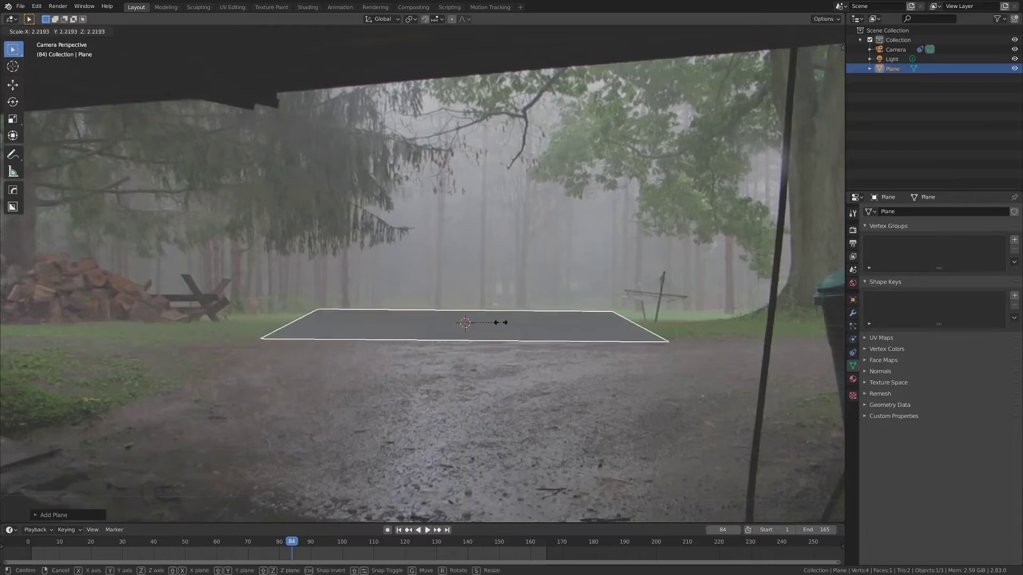
pyautogui.click(514, 322)
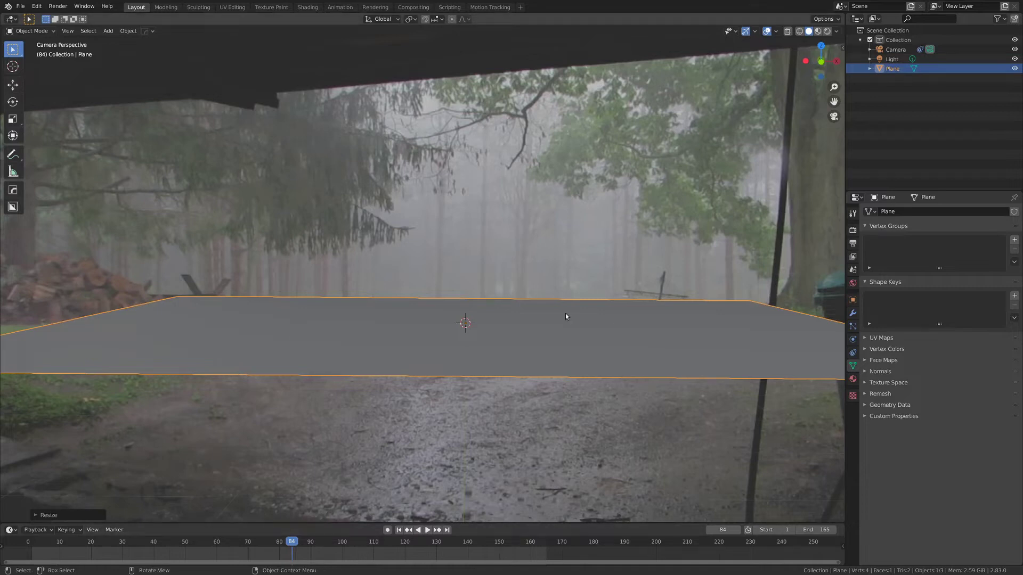
# - Switch to the Blender window with tracking scene1.blend and select the Siren Head armature together with all its child objects
pyautogui.hotkey('alt', 'Tab')
pyautogui.click(537, 302)
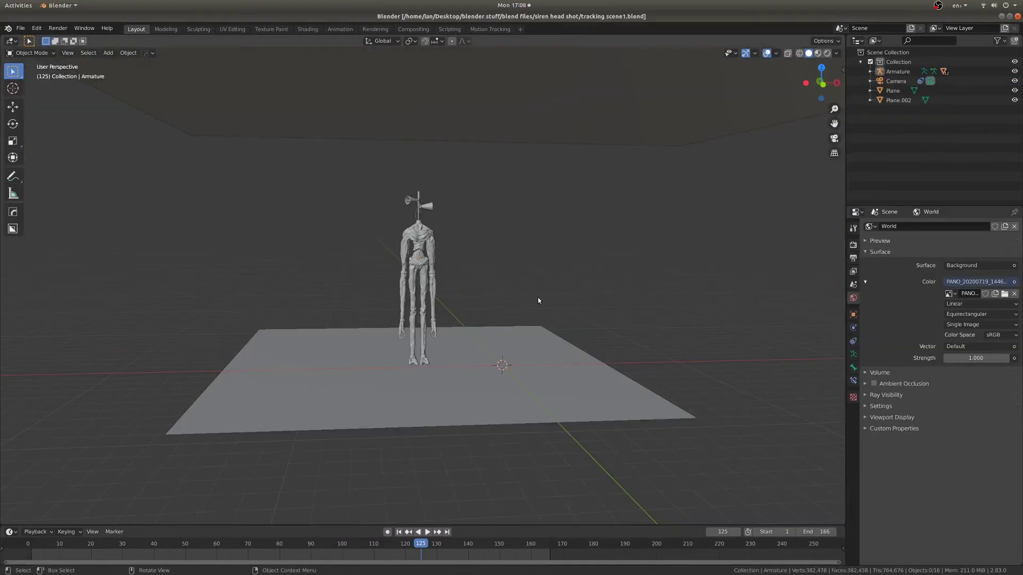
pyautogui.moveTo(407, 331); pyautogui.dragTo(508, 340, button='middle')
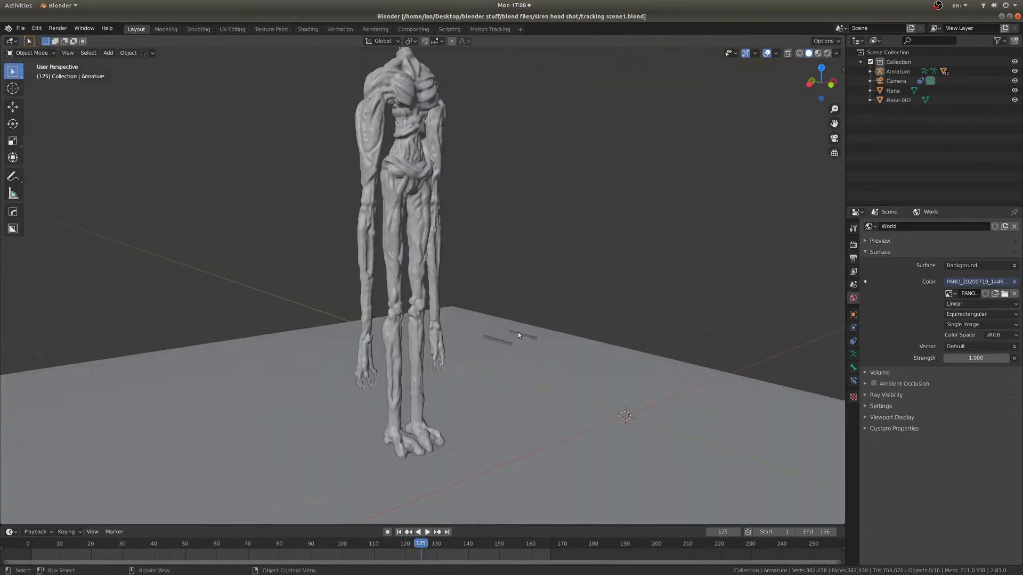
pyautogui.click(518, 331)
pyautogui.hotkey('shift', ']')
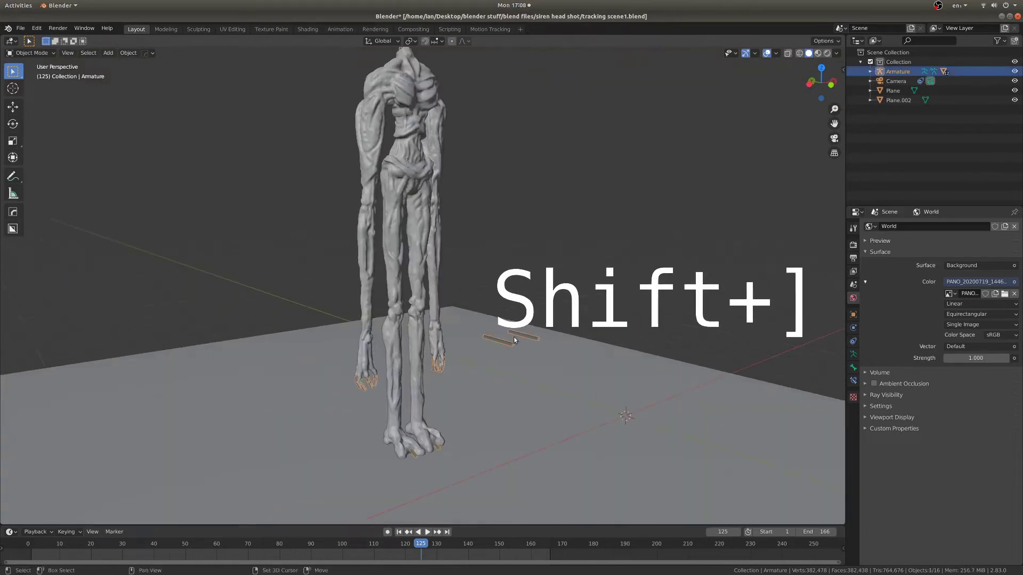
pyautogui.hotkey('shift', ']')
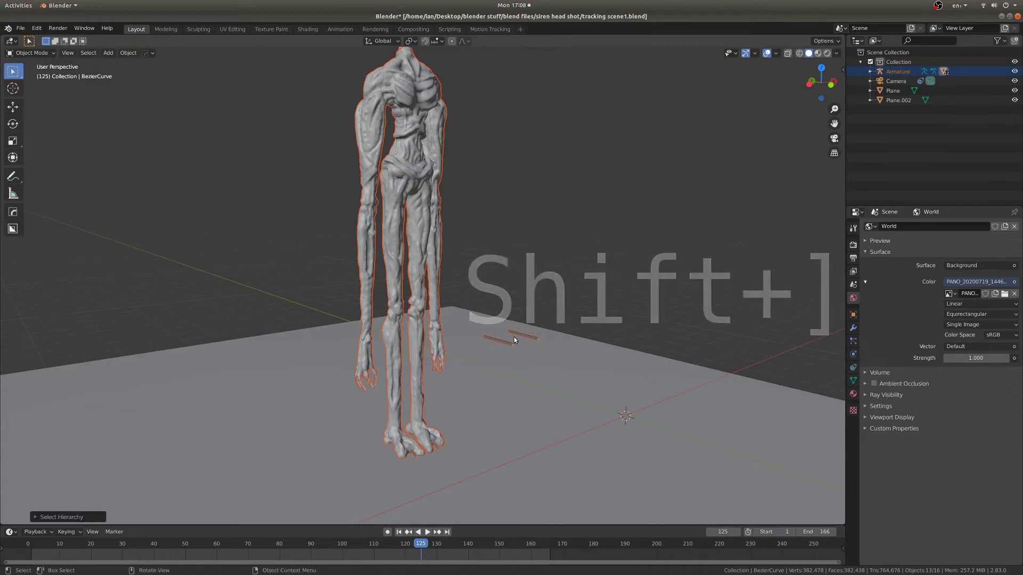
# - Check the selected figure from head to feet, copy all its objects, and leave the figure in place
pyautogui.keyDown('shift'); pyautogui.moveTo(535, 135); pyautogui.dragTo(564, 339, button='middle'); pyautogui.keyUp('shift')
pyautogui.scroll(3, 494, 313)
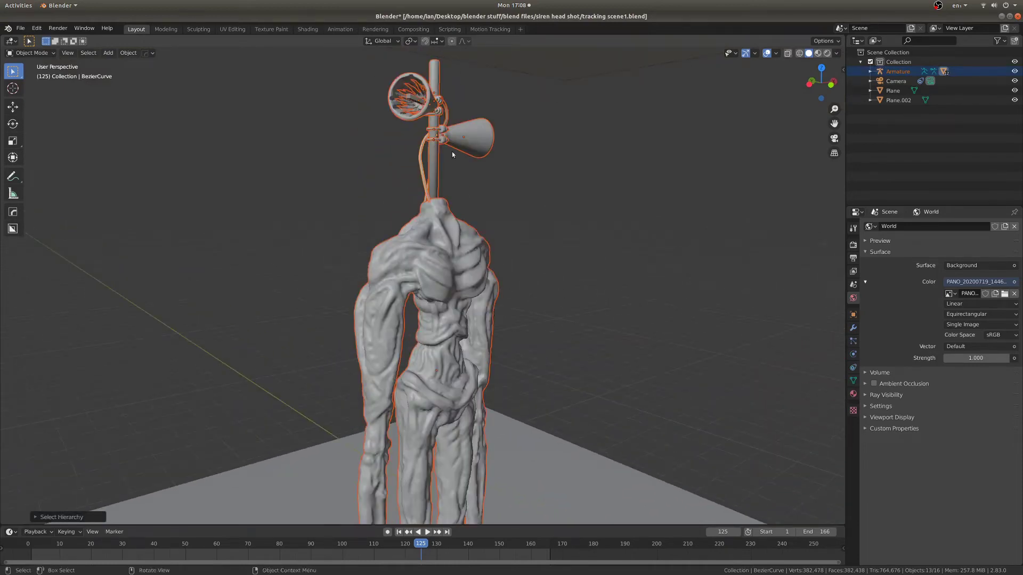
pyautogui.scroll(-4, 455, 161)
pyautogui.moveTo(455, 162); pyautogui.dragTo(421, 450, button='middle')
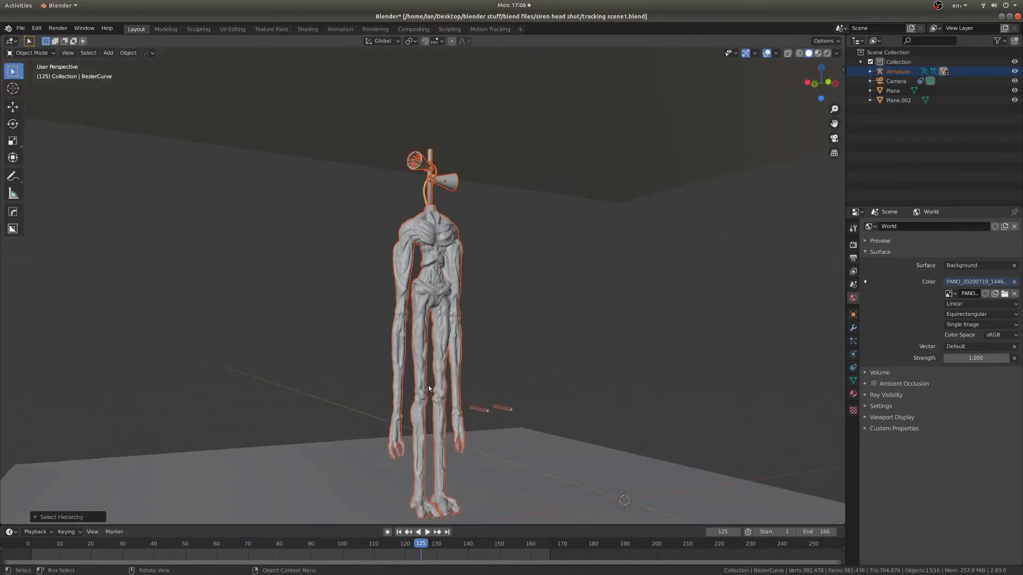
pyautogui.hotkey('ctrl', 'c')
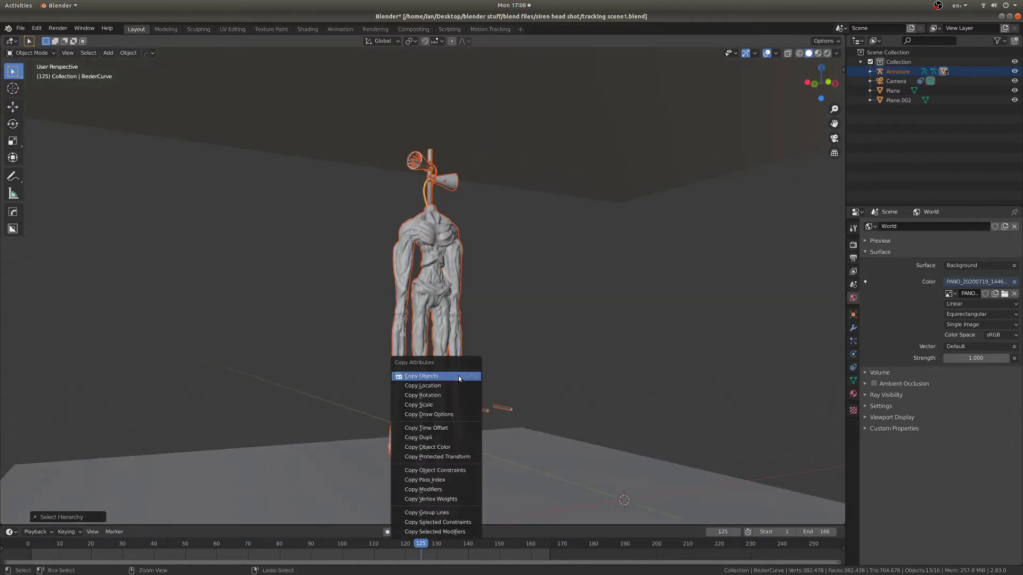
pyautogui.click(457, 376)
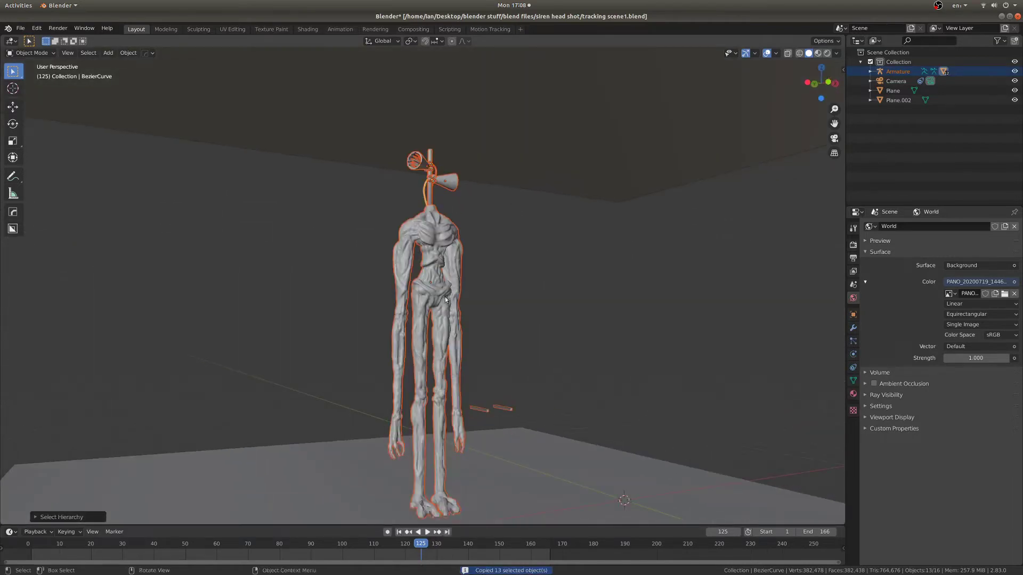
pyautogui.press('g')
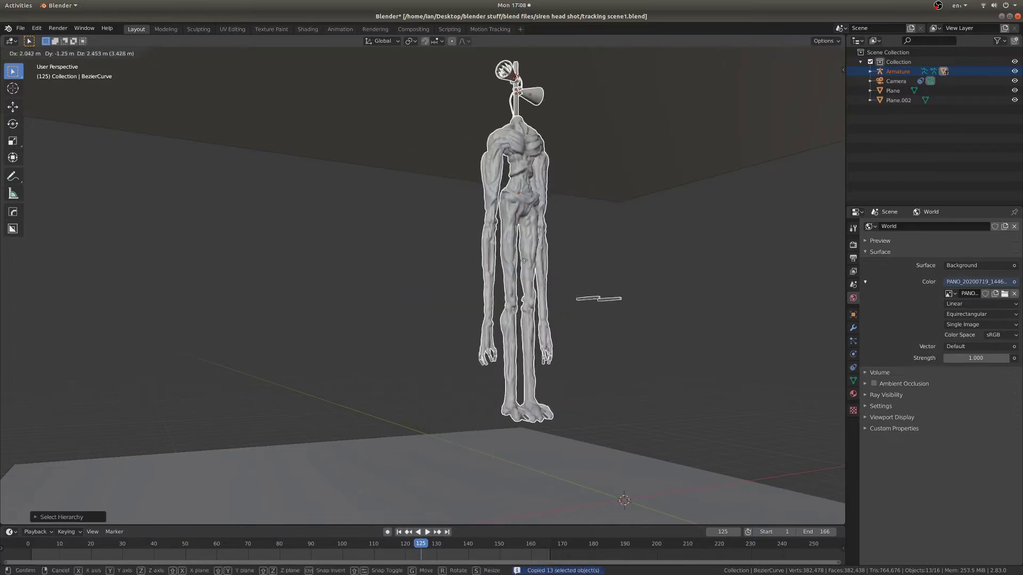
pyautogui.press('Escape')
# - Return to the Blender window with the rainy footage and paste the copied Siren Head objects into the scene
pyautogui.hotkey('alt', 'Tab')
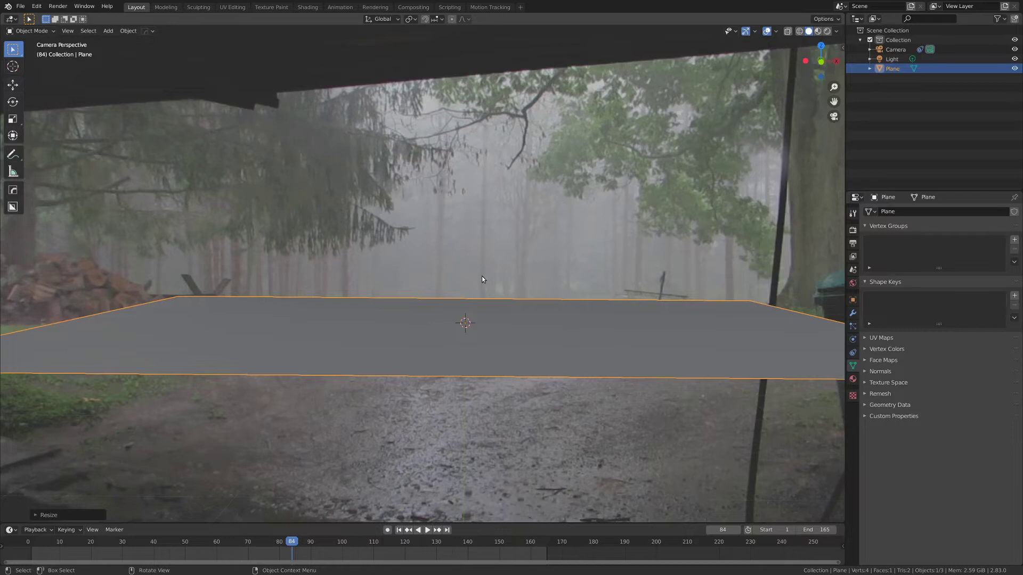
pyautogui.hotkey('ctrl', 'v')
pyautogui.scroll(-3, 262, 272)
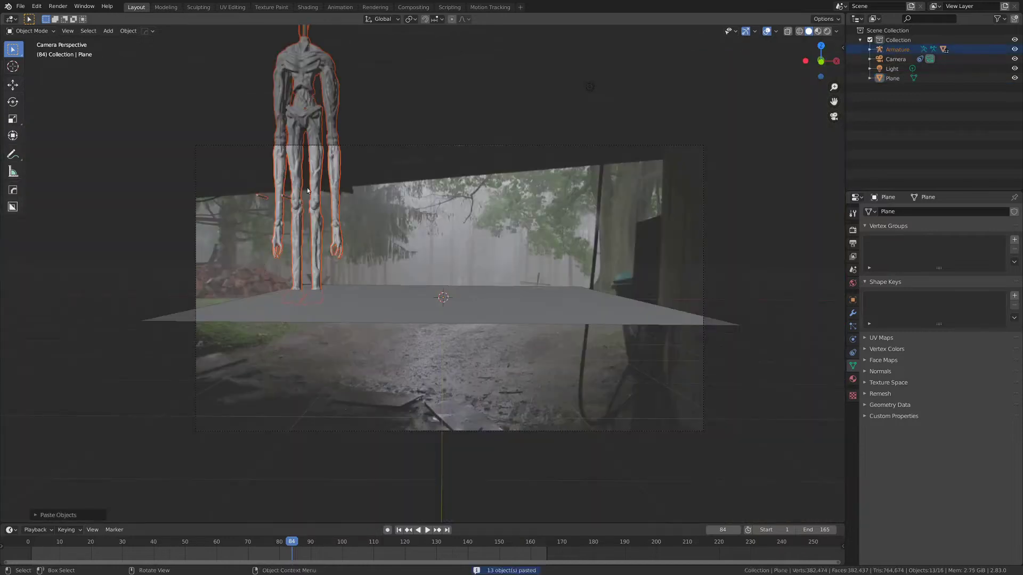
pyautogui.scroll(3, 303, 222)
pyautogui.scroll(-1, 225, 209)
# - Select the Siren Head armature, scale it down, and lower it along Z toward the ground plane
pyautogui.click(226, 208)
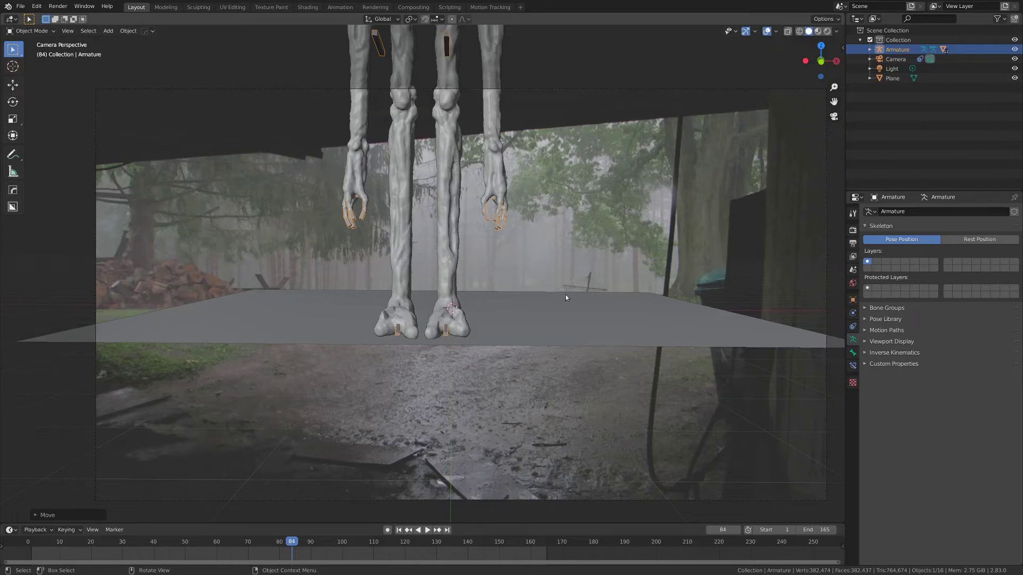
pyautogui.press('s')
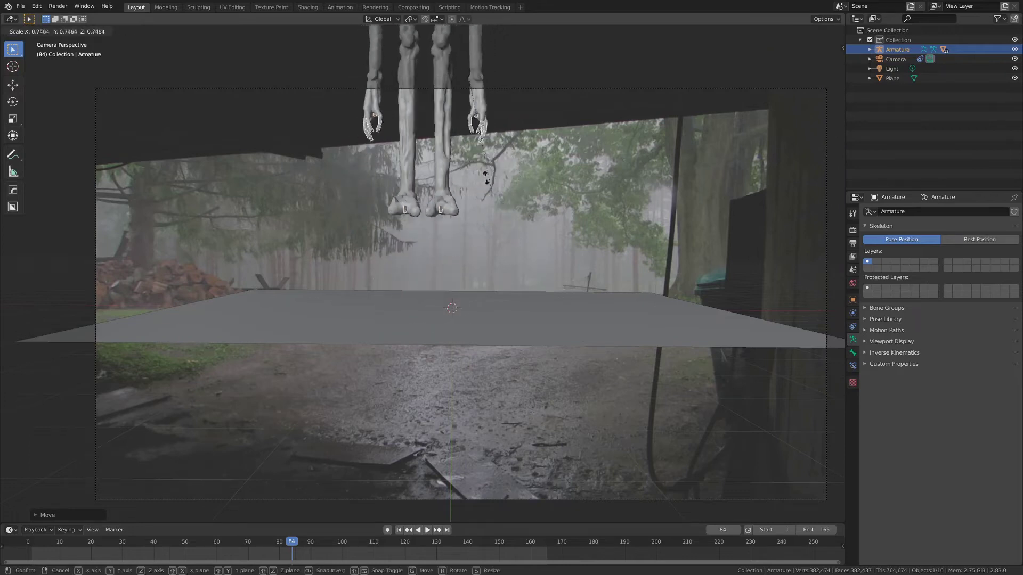
pyautogui.click(455, 87)
pyautogui.press('g')
pyautogui.press('z')
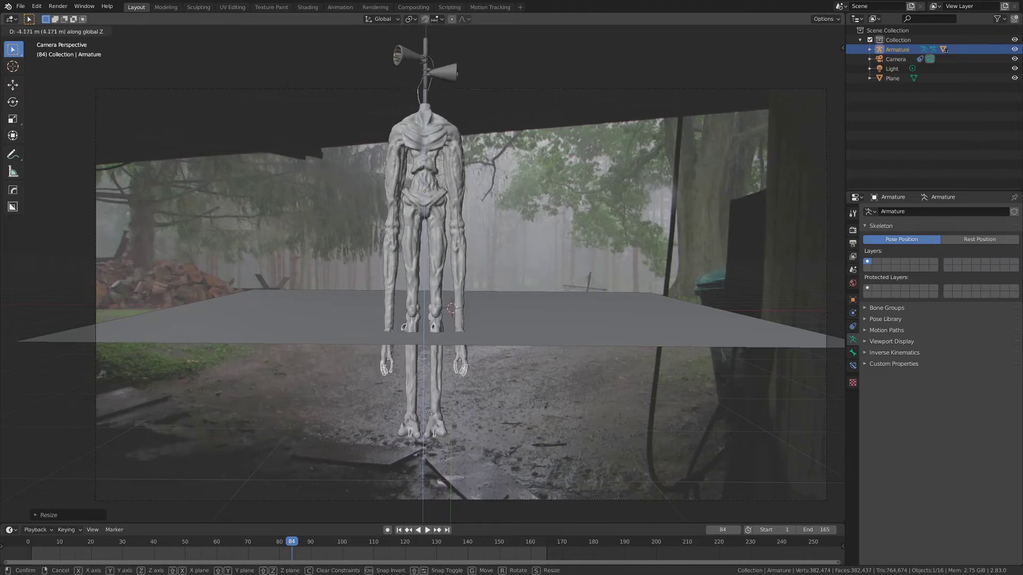
pyautogui.click(440, 375)
# - Scale the figure down again to about 0.5 and lower it along Z until its feet stand on the plane
pyautogui.press('s')
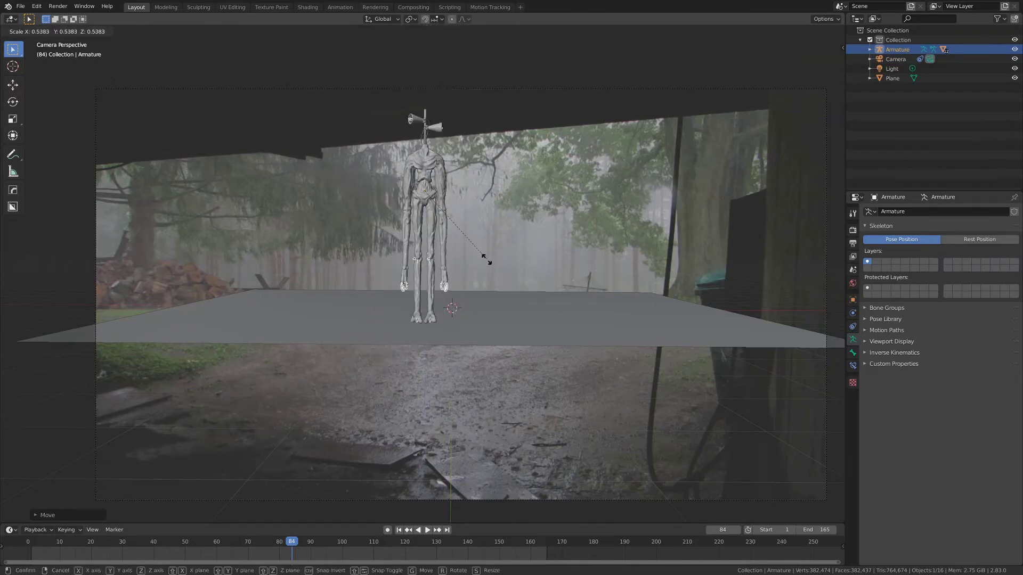
pyautogui.click(461, 245)
pyautogui.press('g')
pyautogui.press('z')
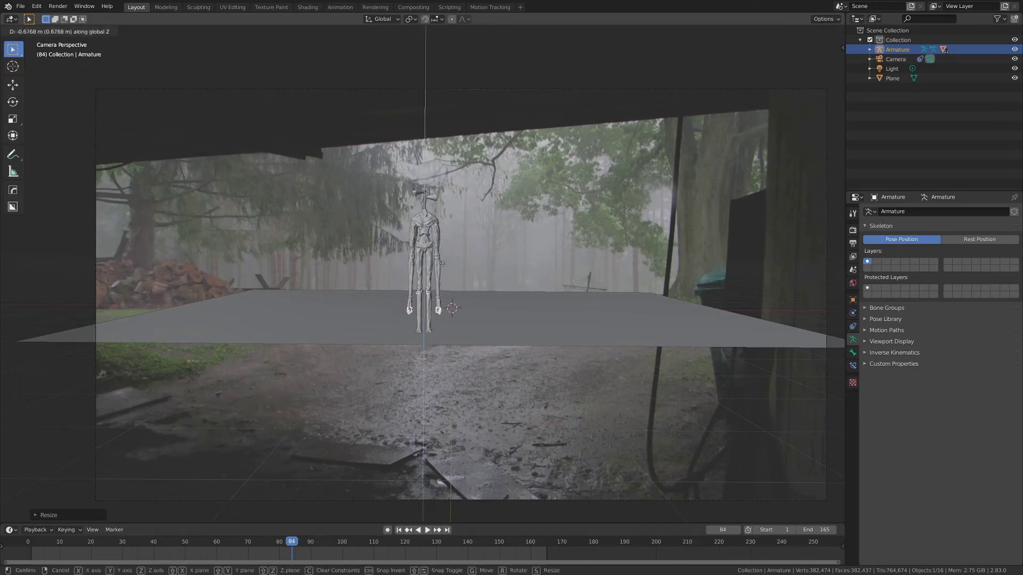
pyautogui.click(442, 261)
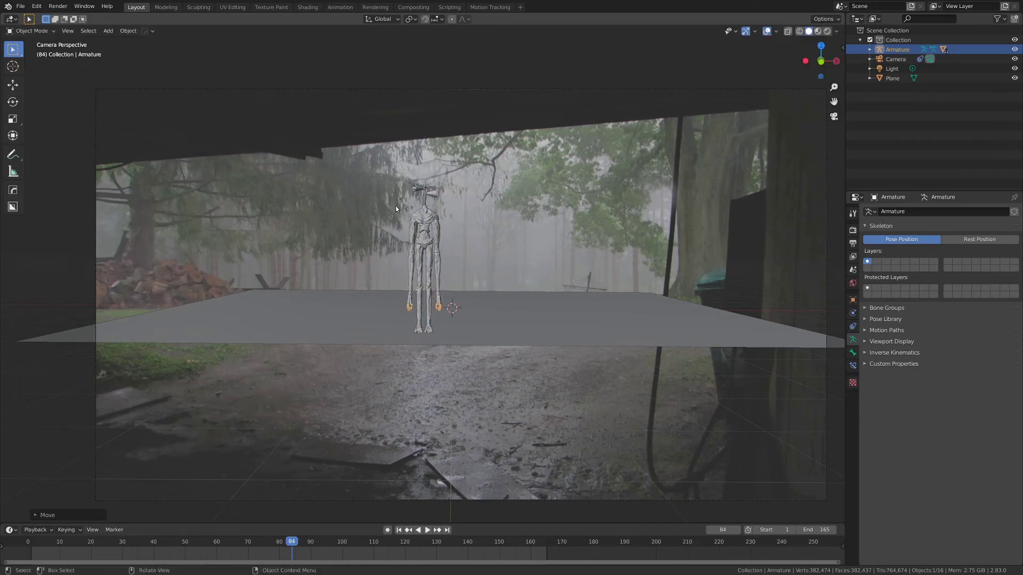
pyautogui.press('g')
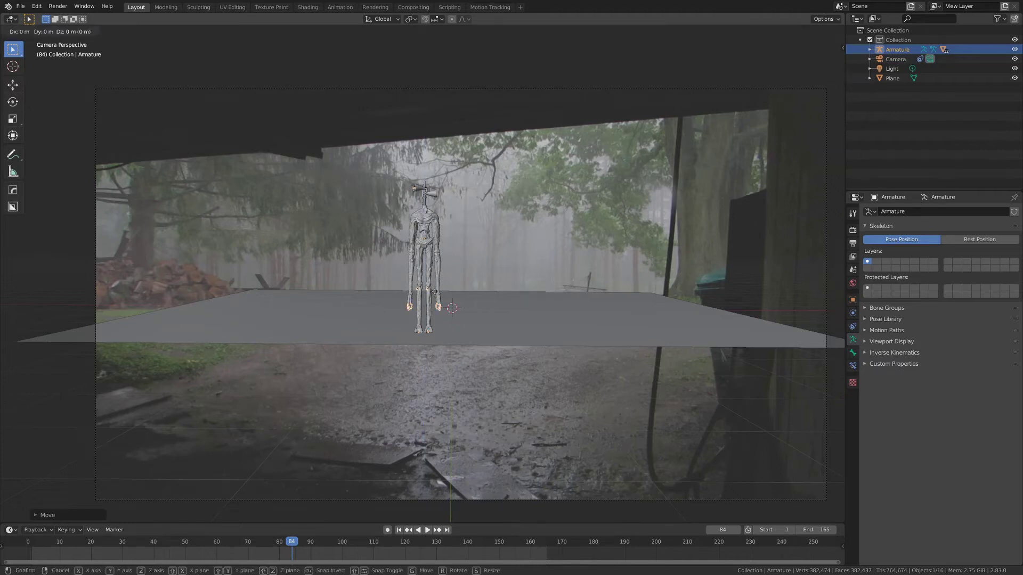
pyautogui.hotkey('shift', 'z')
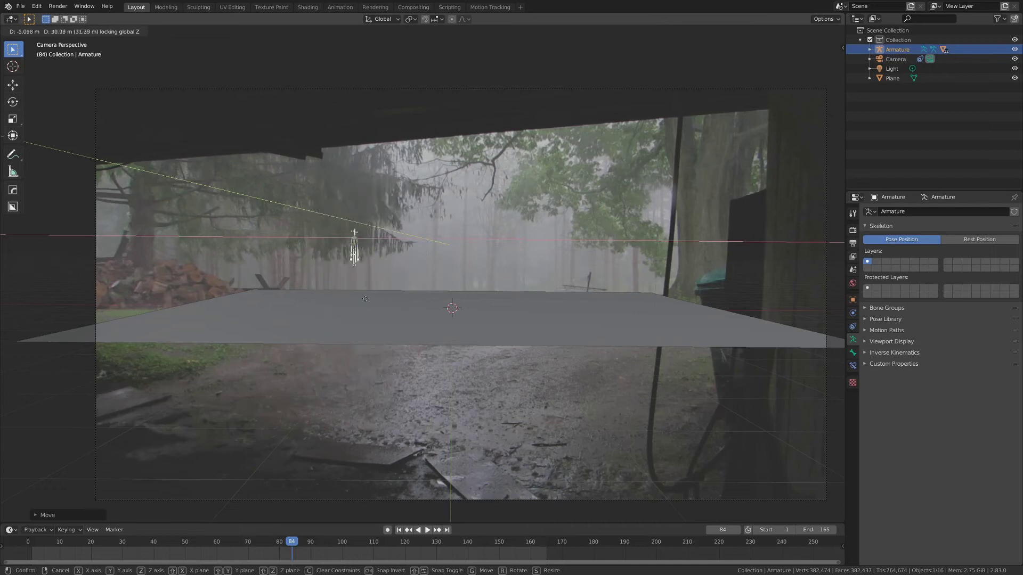
pyautogui.rightClick(382, 263)
pyautogui.moveTo(382, 263); pyautogui.dragTo(407, 295, button='middle')
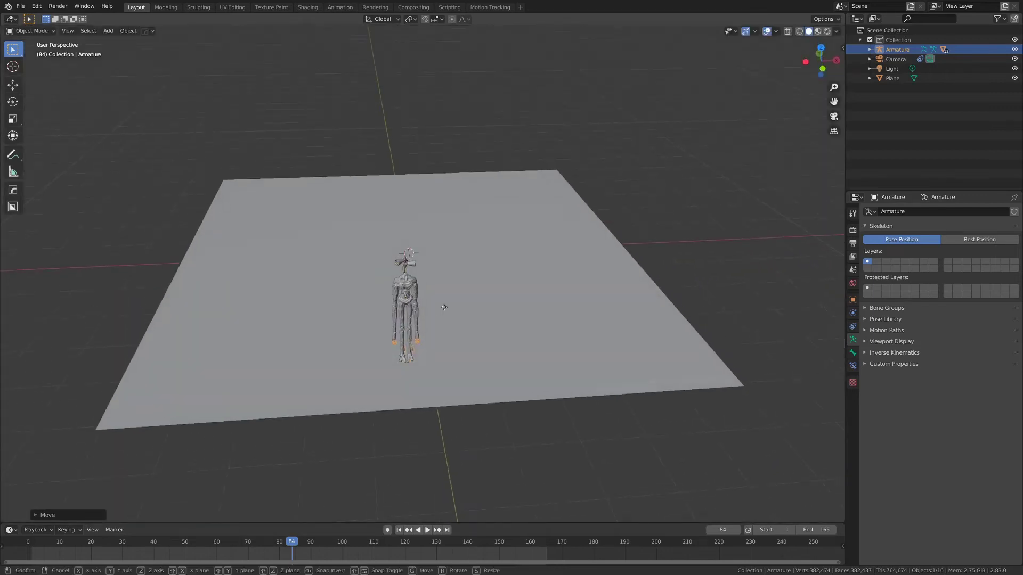
pyautogui.press('g')
pyautogui.hotkey('shift', 'z')
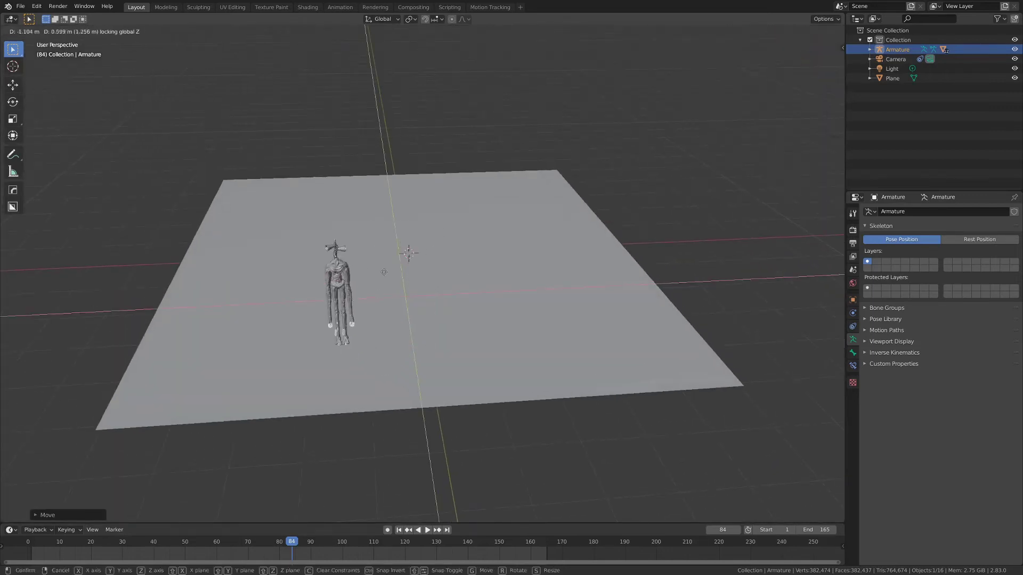
pyautogui.rightClick(438, 271)
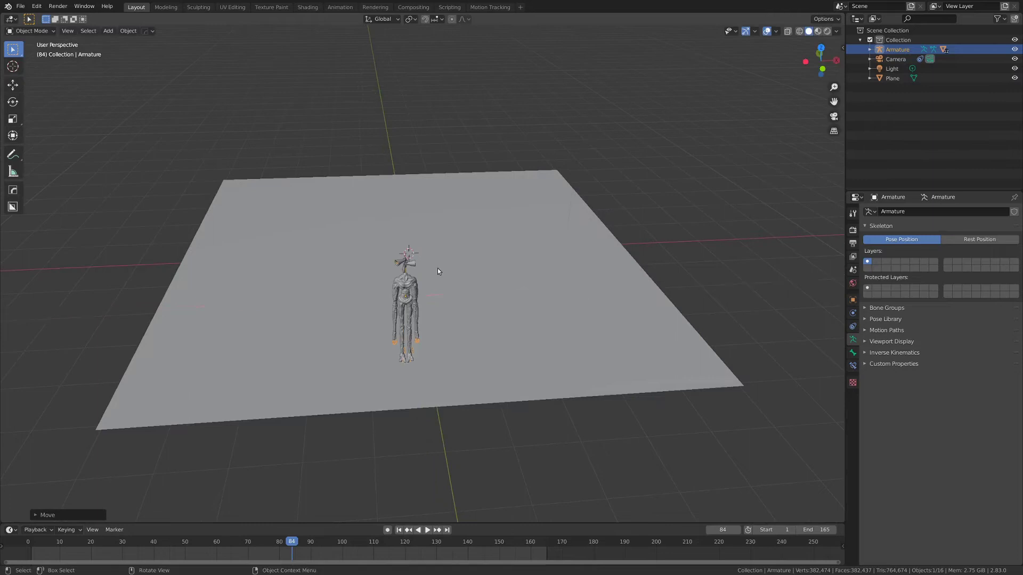
# - Use the Move tool to place the figure farther back across the plane, away from the camera, and return to the camera view
pyautogui.click(15, 87)
pyautogui.scroll(4, 318, 282)
pyautogui.moveTo(318, 282); pyautogui.dragTo(338, 376, button='middle')
pyautogui.moveTo(332, 384); pyautogui.dragTo(401, 130)
pyautogui.press('KP_0')
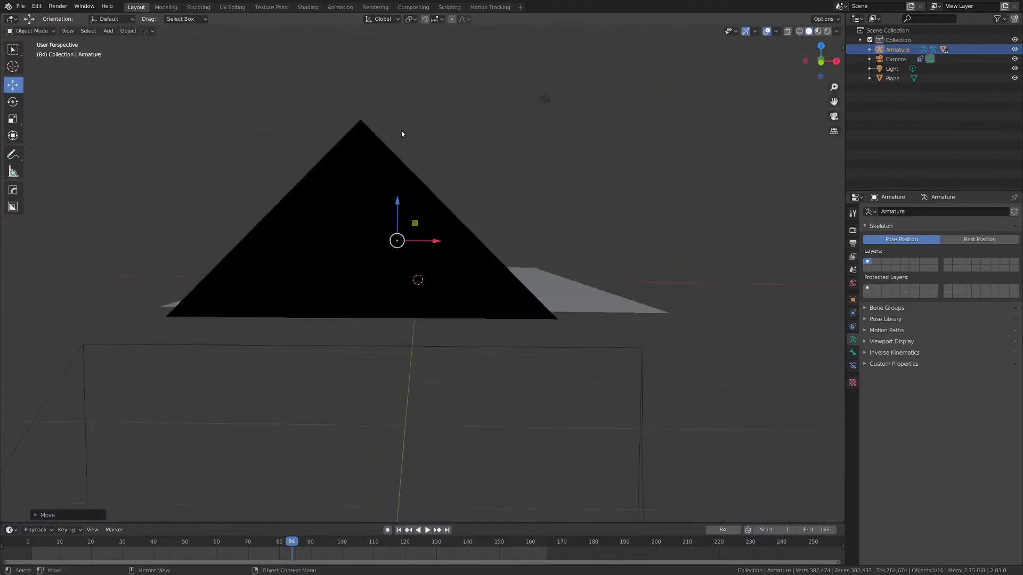
# - Place the 3D cursor at the figure's feet and set the transform pivot point to 3D Cursor
pyautogui.scroll(2, 420, 164)
pyautogui.scroll(2, 442, 190)
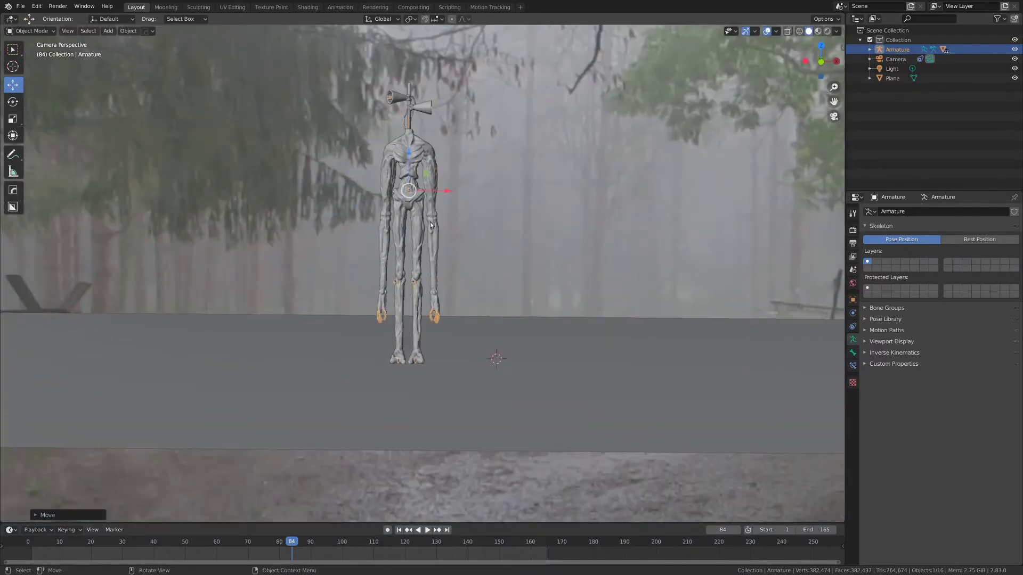
pyautogui.keyDown('shift'); pyautogui.moveTo(407, 362); pyautogui.dragTo(407, 362, button='right'); pyautogui.keyUp('shift')
pyautogui.moveTo(388, 363)
pyautogui.mouseDown(button='middle')
pyautogui.moveTo(472, 359)
pyautogui.moveTo(397, 368)
pyautogui.mouseUp(button='middle')
pyautogui.scroll(4, 472, 359)
pyautogui.press('.')
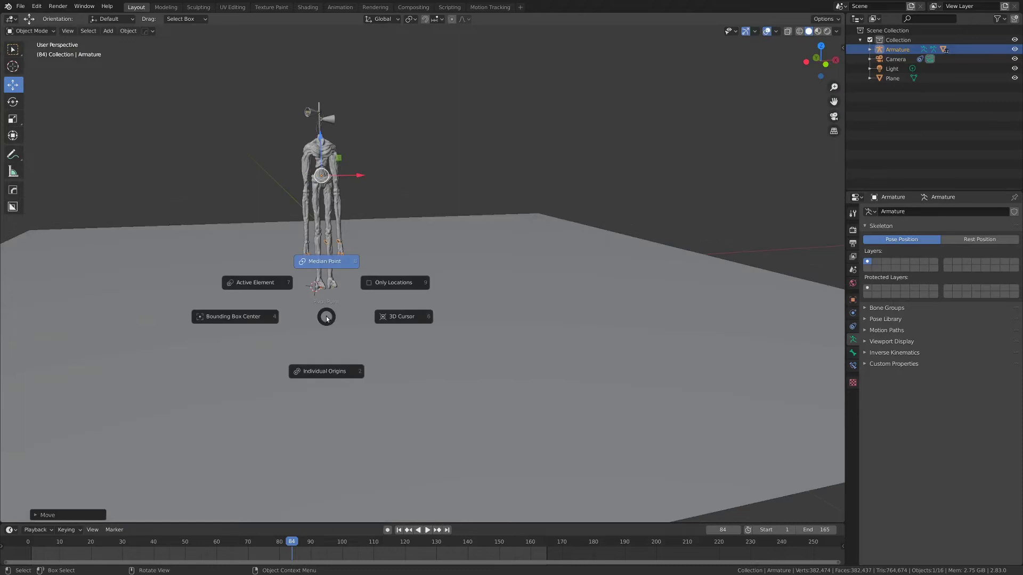
pyautogui.click(402, 320)
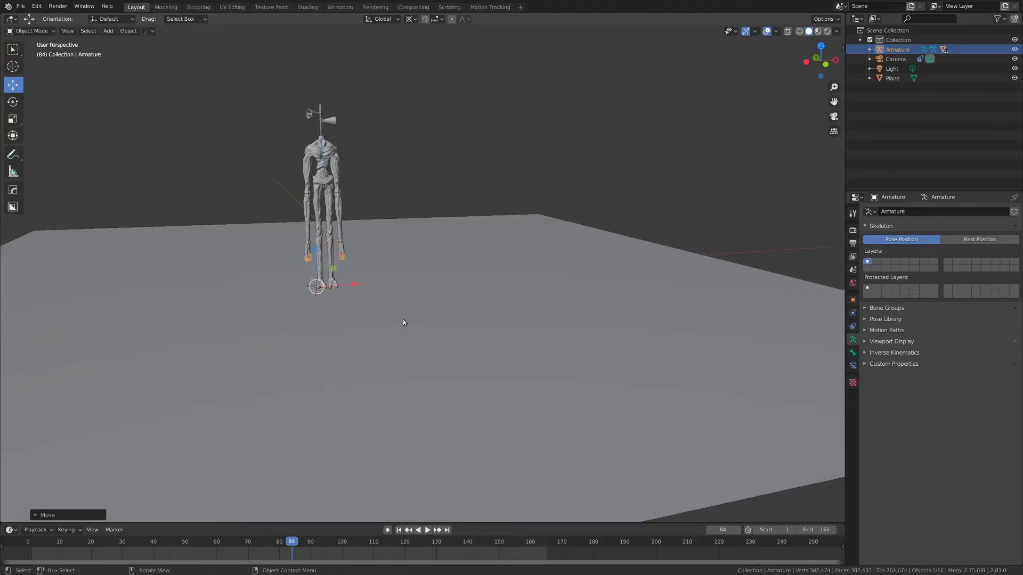
# - In the camera view, scale the figure up about 1.3 times from its feet
pyautogui.press('KP_0')
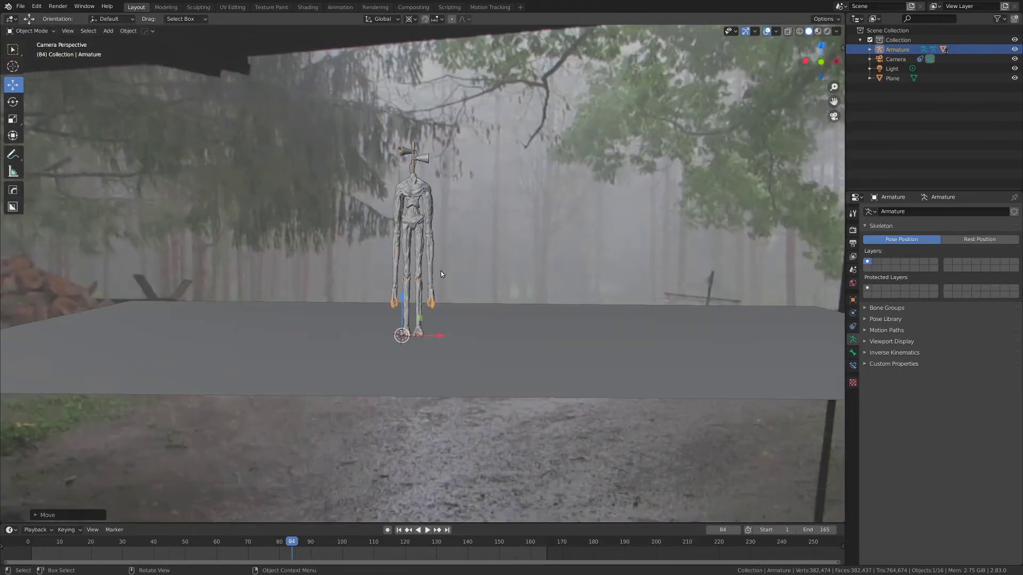
pyautogui.press('s')
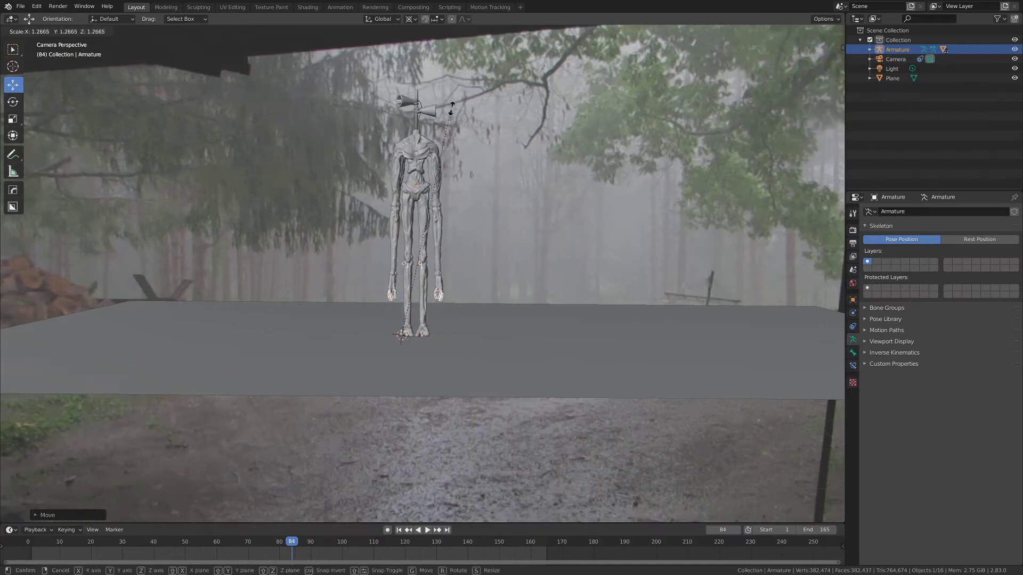
pyautogui.click(454, 103)
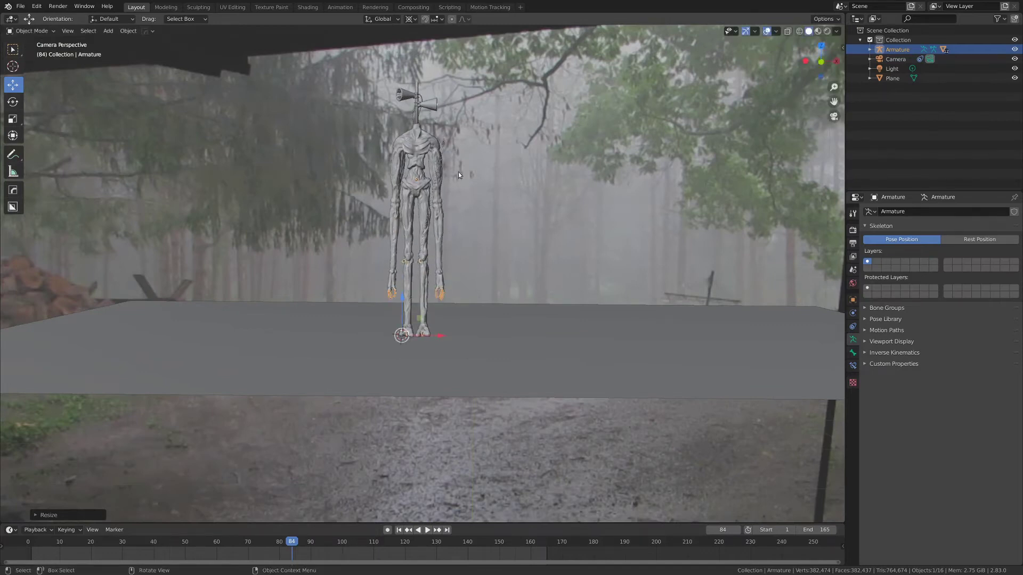
# - With X-ray on, move the figure farther back onto the grass edge and scale it up slightly
pyautogui.hotkey('alt', 'z')
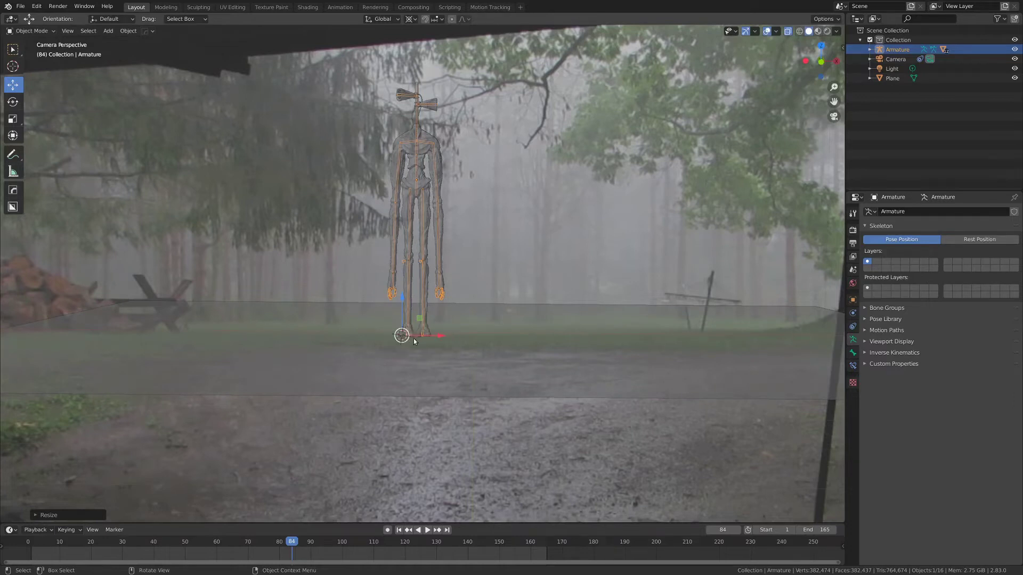
pyautogui.moveTo(414, 338)
pyautogui.mouseDown(button='middle')
pyautogui.moveTo(468, 353)
pyautogui.moveTo(401, 328)
pyautogui.mouseUp(button='middle')
pyautogui.moveTo(332, 307); pyautogui.dragTo(255, 309)
pyautogui.press('KP_0')
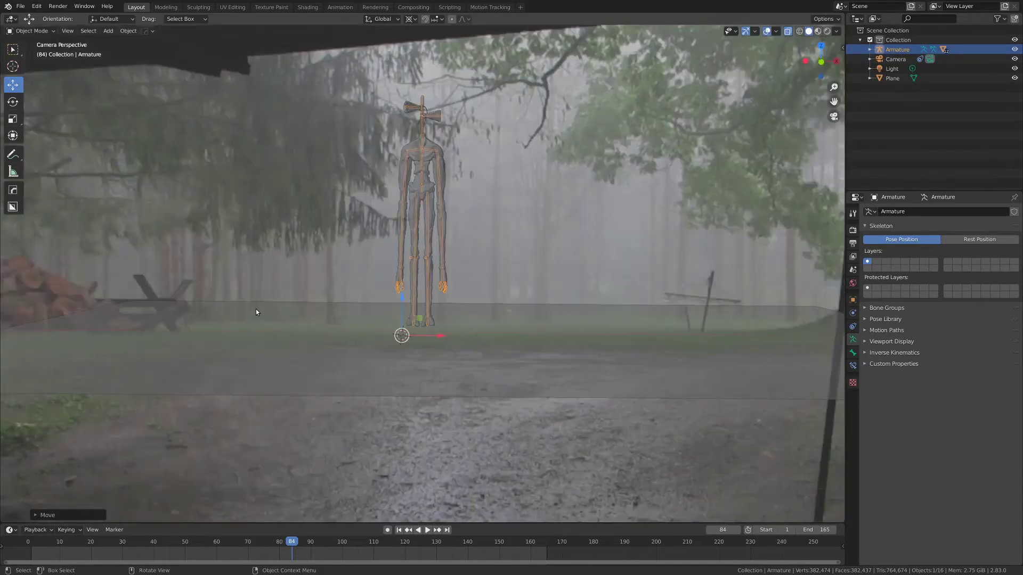
pyautogui.press('s')
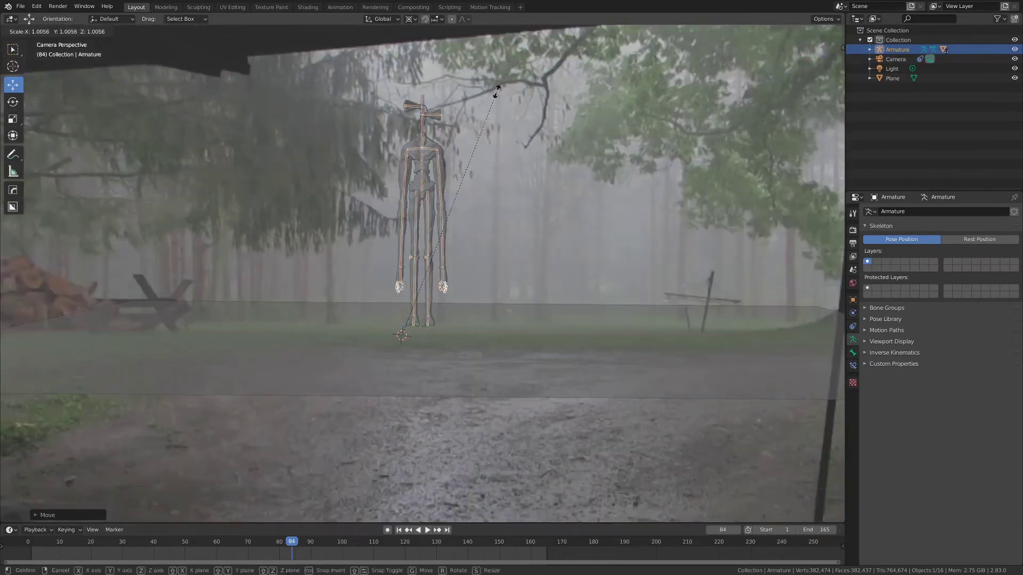
pyautogui.click(512, 89)
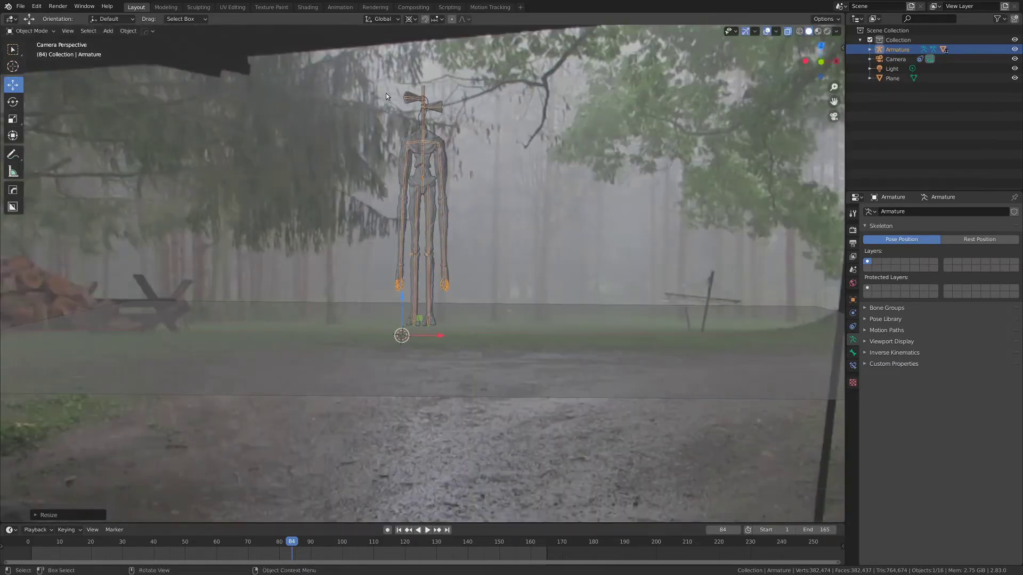
# - Shift the figure along X toward the spruce so its siren head sits nearer the hanging branches
pyautogui.scroll(2, 442, 105)
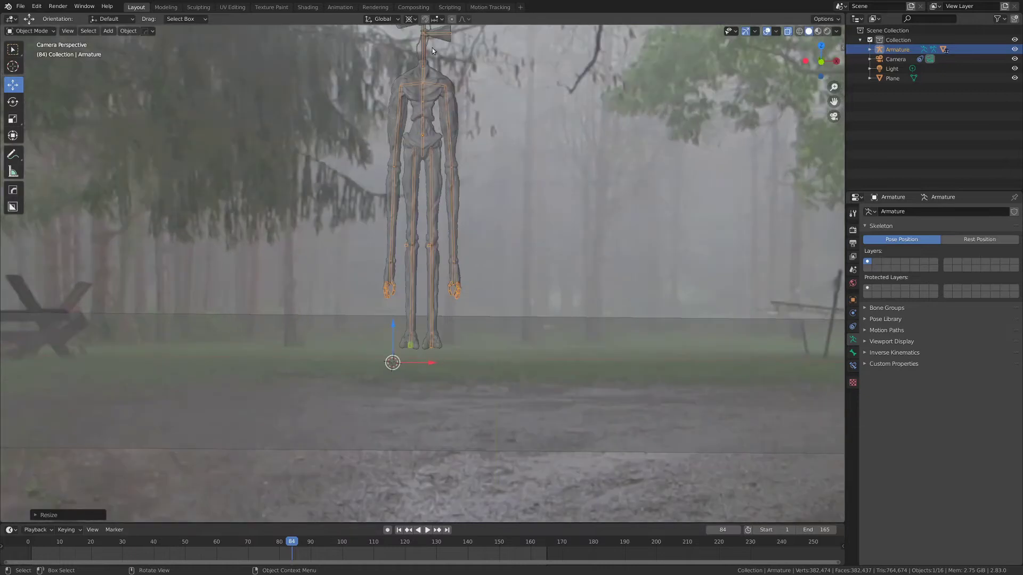
pyautogui.keyDown('shift'); pyautogui.moveTo(432, 47); pyautogui.dragTo(440, 145, button='middle'); pyautogui.keyUp('shift')
pyautogui.scroll(2, 422, 159)
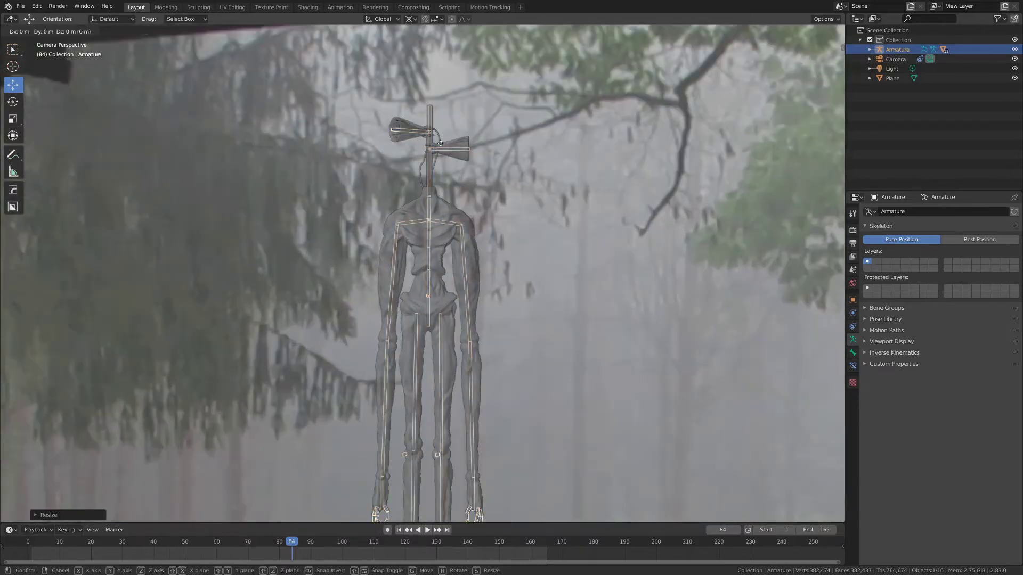
pyautogui.press('g')
pyautogui.press('x')
pyautogui.click(413, 142)
# - Check the figure's full height against the footage and nudge it slightly farther along X toward the spruce
pyautogui.scroll(-5, 413, 144)
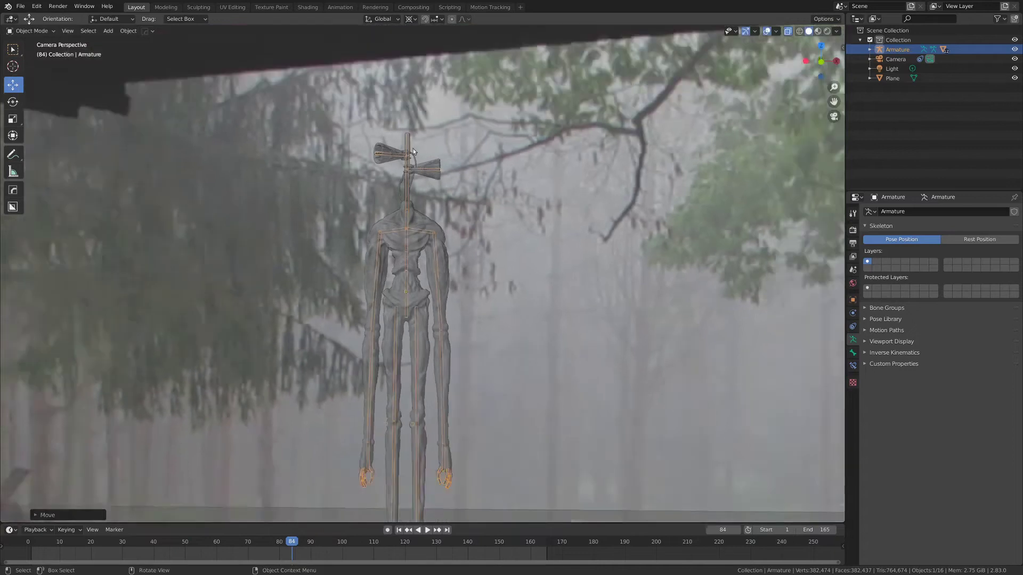
pyautogui.keyDown('shift'); pyautogui.moveTo(422, 393); pyautogui.dragTo(437, 349, button='middle'); pyautogui.keyUp('shift')
pyautogui.scroll(2, 445, 331)
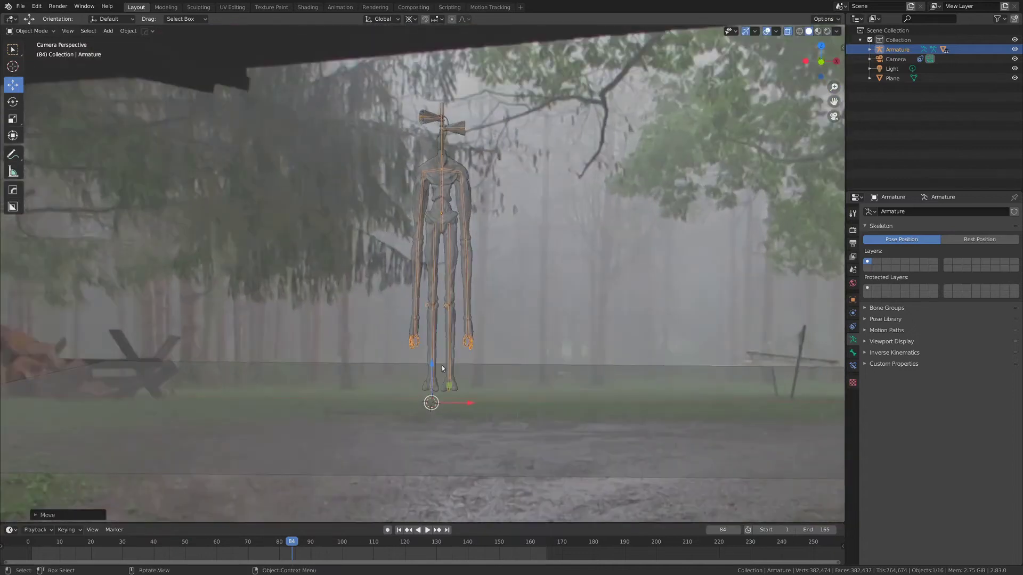
pyautogui.press('g')
pyautogui.press('x')
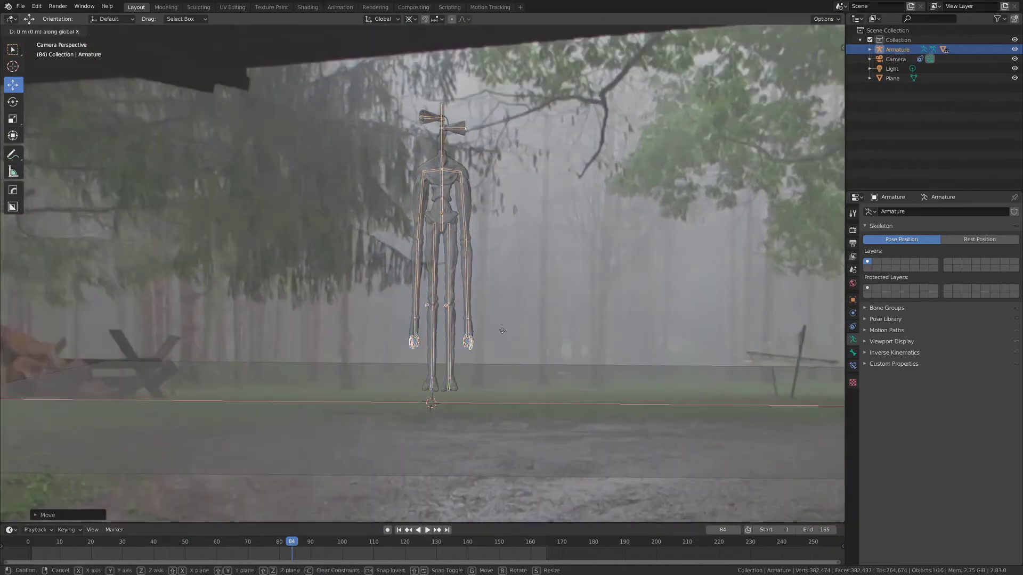
pyautogui.click(497, 329)
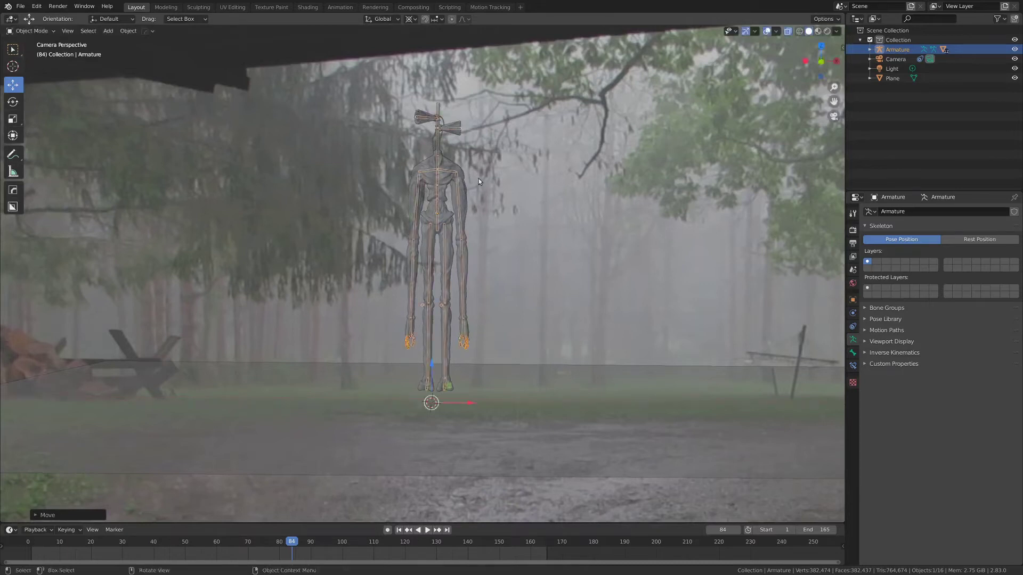
# - Deselect the figure, play the shot through the camera to check how it holds its place, and stop playback
pyautogui.click(468, 157)
pyautogui.scroll(-3, 465, 369)
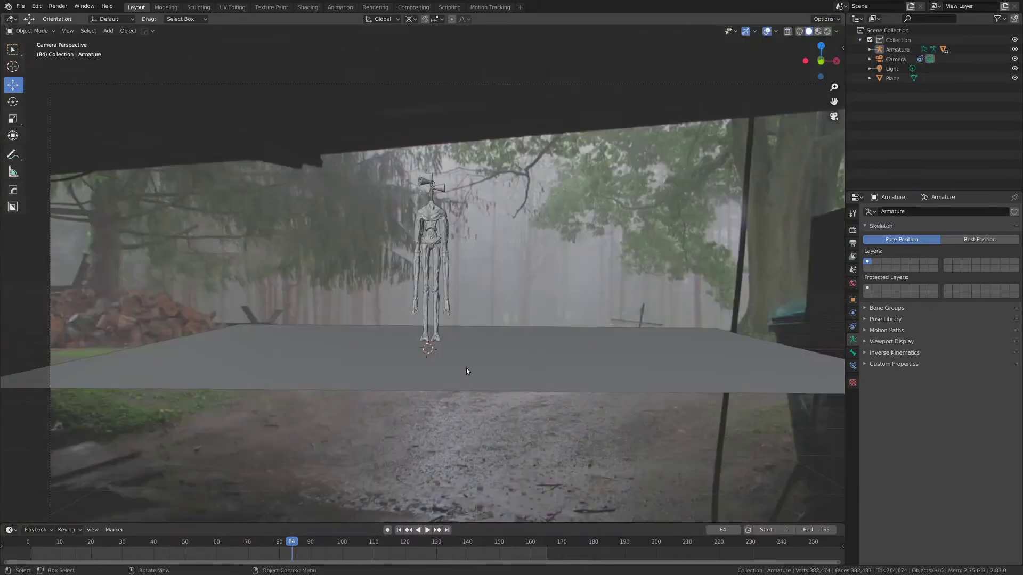
pyautogui.press('space')
pyautogui.scroll(5, 466, 368)
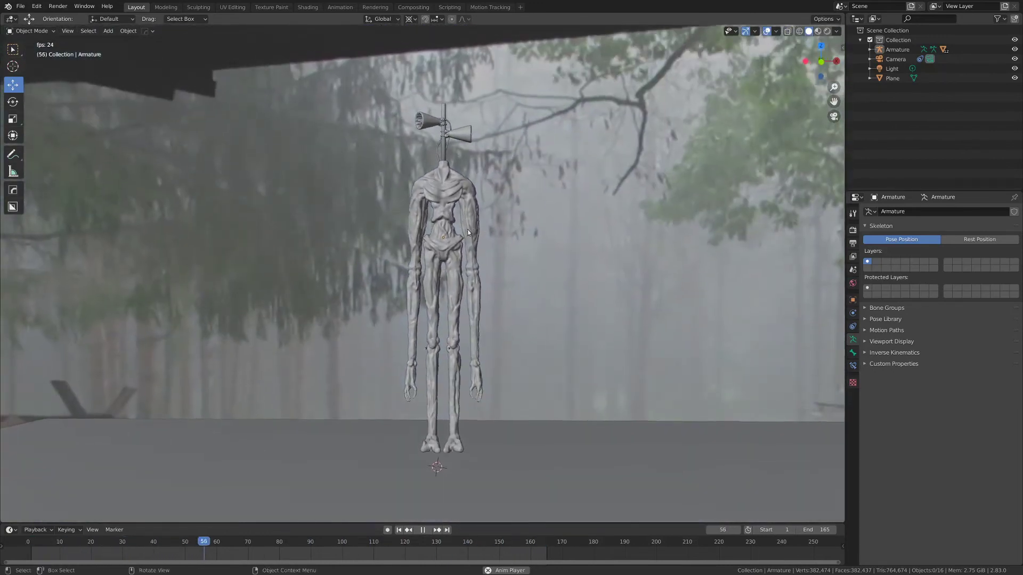
pyautogui.press('space')
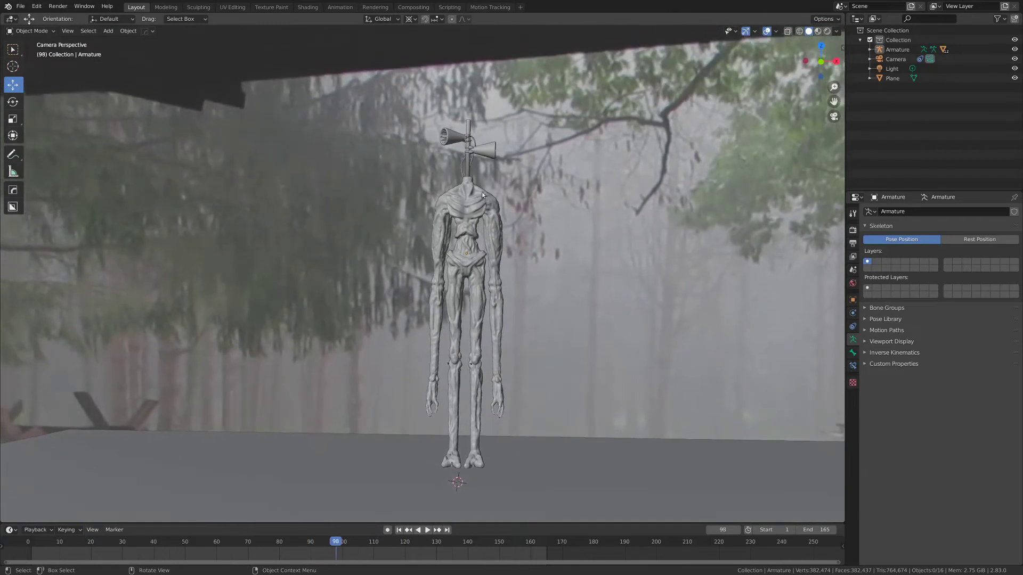
# - Switch to the motion tracking workspace and deselect all tracking markers on the rainy footage
pyautogui.click(449, 7)
pyautogui.click(489, 7)
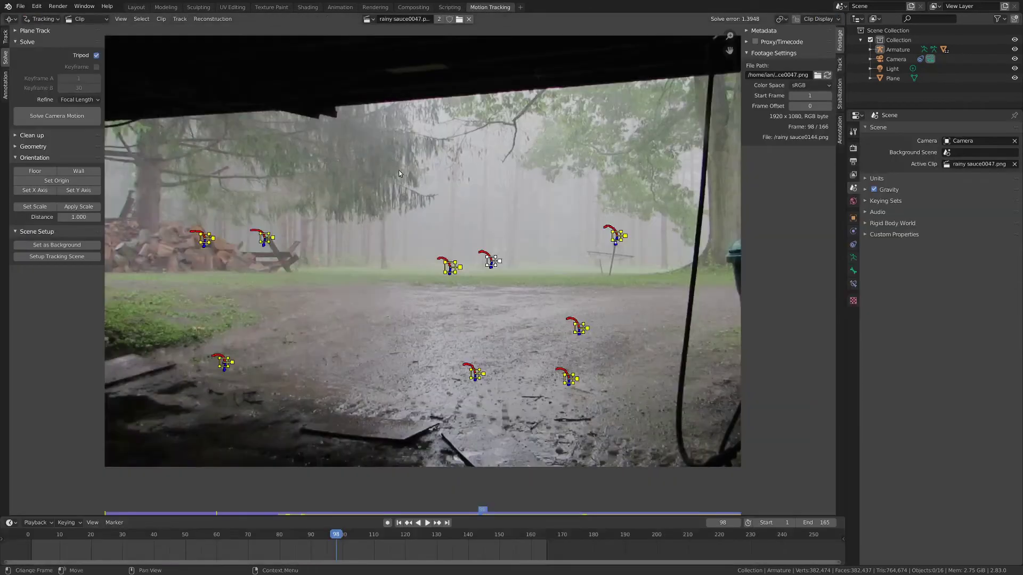
pyautogui.scroll(-3, 382, 230)
pyautogui.scroll(2, 398, 261)
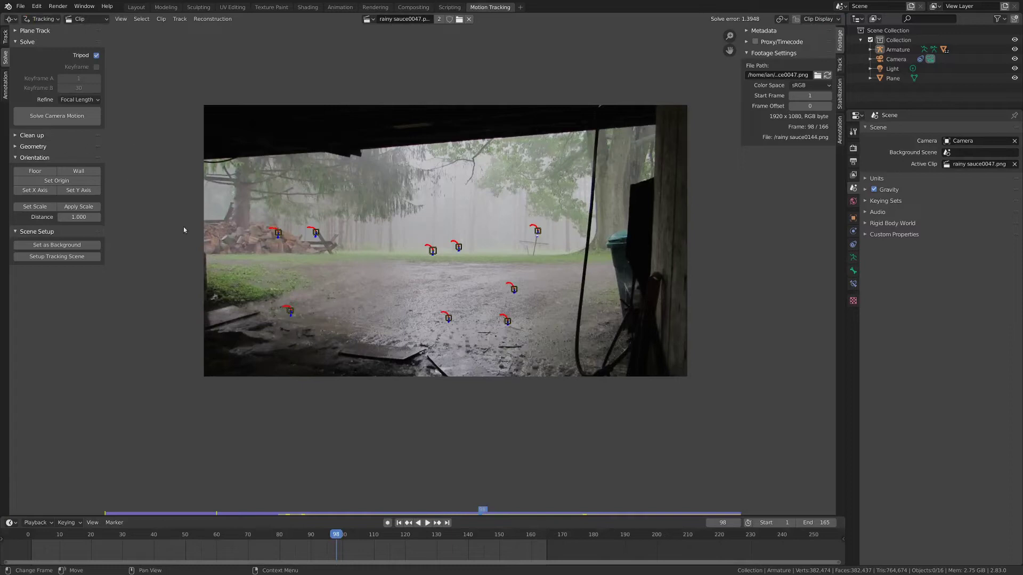
# - Set the track clean-up error threshold to 5 and run Clean Tracks with the Select type
pyautogui.click(16, 136)
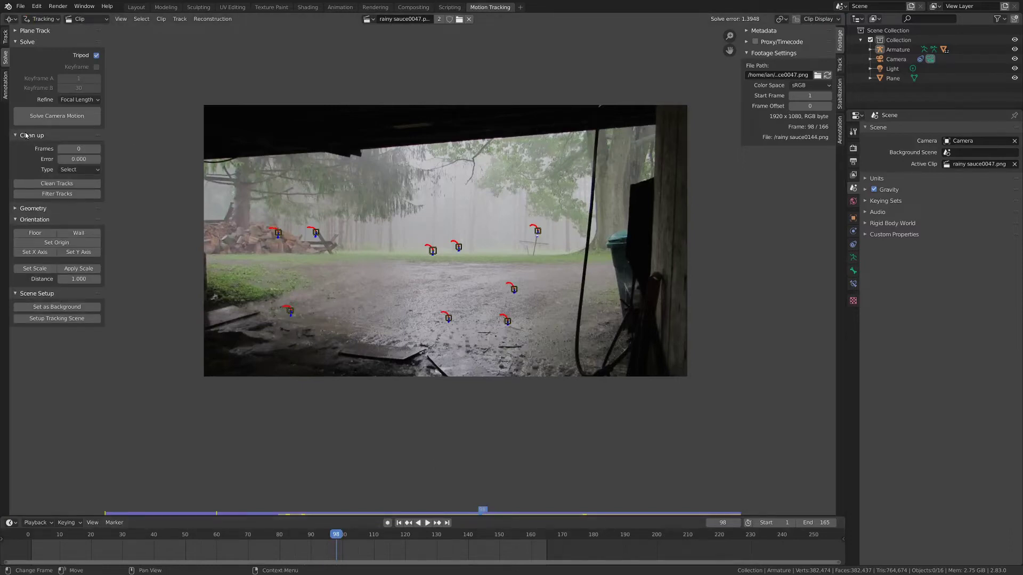
pyautogui.click(78, 159)
pyautogui.write('0.0')
pyautogui.press('BackSpace')
pyautogui.press('BackSpace')
pyautogui.press('BackSpace')
pyautogui.write('5')
pyautogui.press('Return')
pyautogui.click(56, 183)
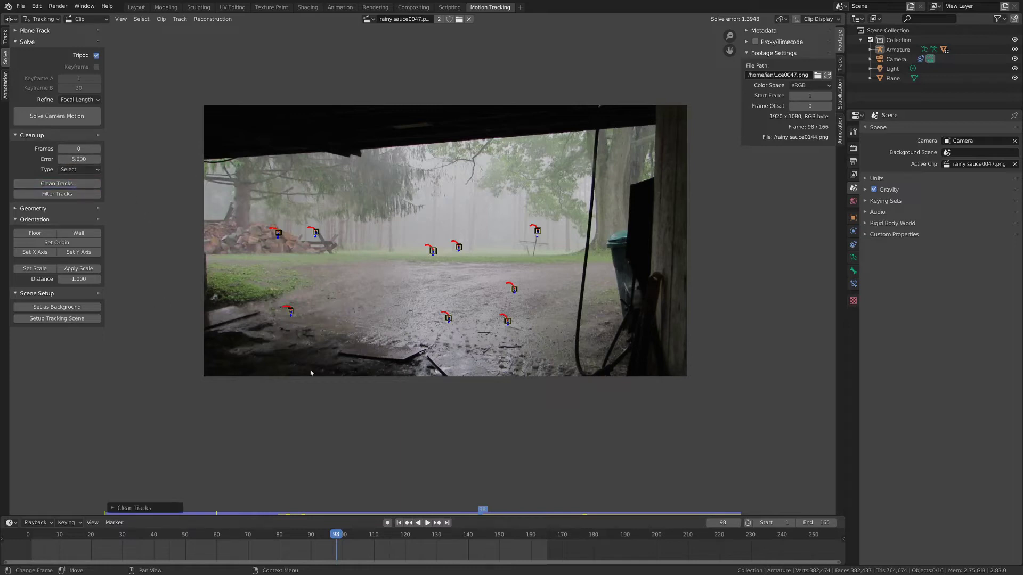
# - Set the clean-up error threshold to 2, run Clean Tracks, and delete the selected marker
pyautogui.click(77, 159)
pyautogui.write('2')
pyautogui.press('Return')
pyautogui.click(57, 184)
pyautogui.press('x')
pyautogui.click(539, 230)
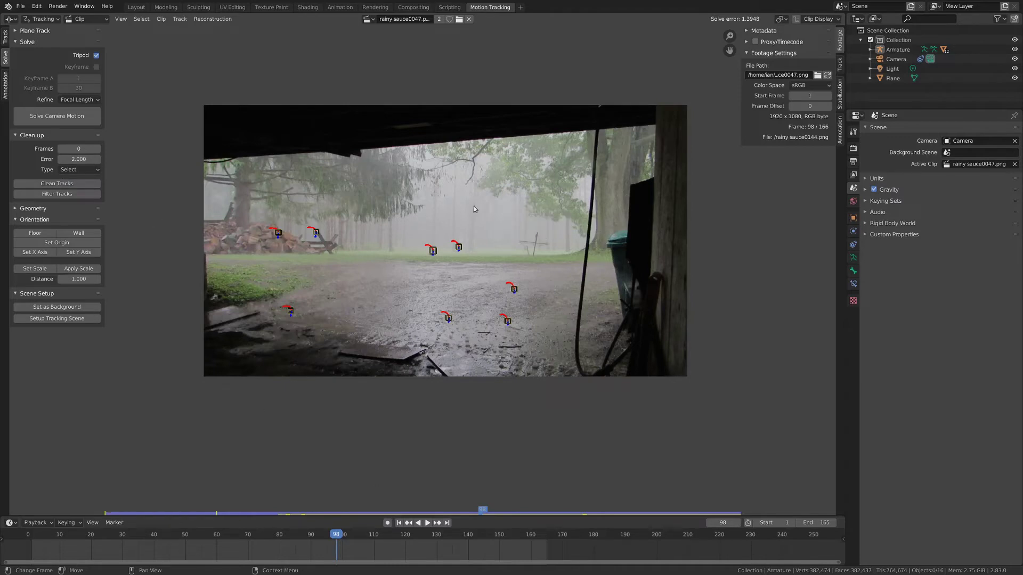
# - Lower the clean-up error threshold to 1.5, run Clean Tracks again, and delete the two selected ground markers
pyautogui.click(76, 159)
pyautogui.write('1.5')
pyautogui.press('Return')
pyautogui.click(56, 183)
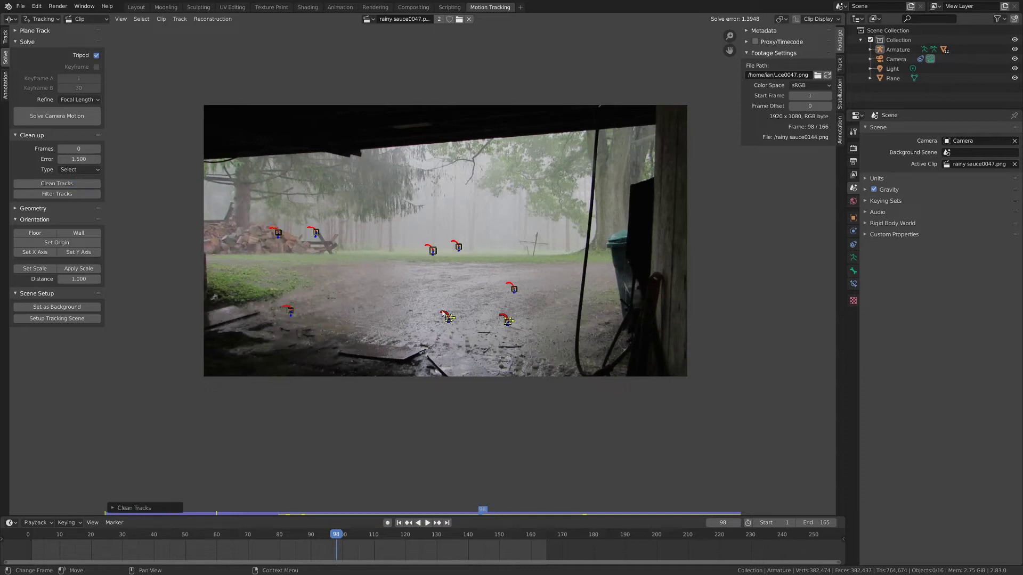
pyautogui.press('x')
pyautogui.click(462, 289)
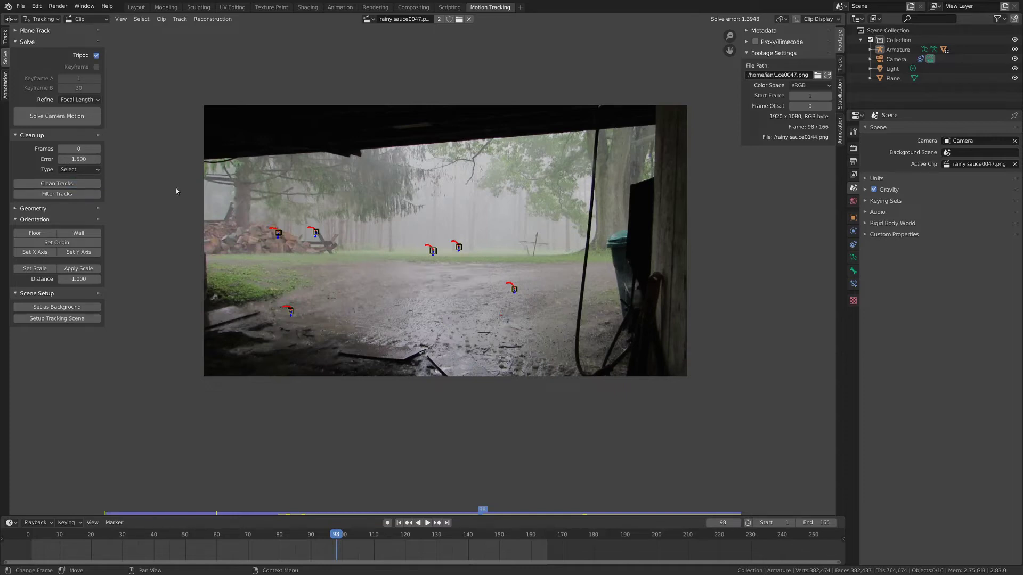
# - Solve the camera motion again and play the shot in the Layout workspace to check how the figure holds its place
pyautogui.click(84, 119)
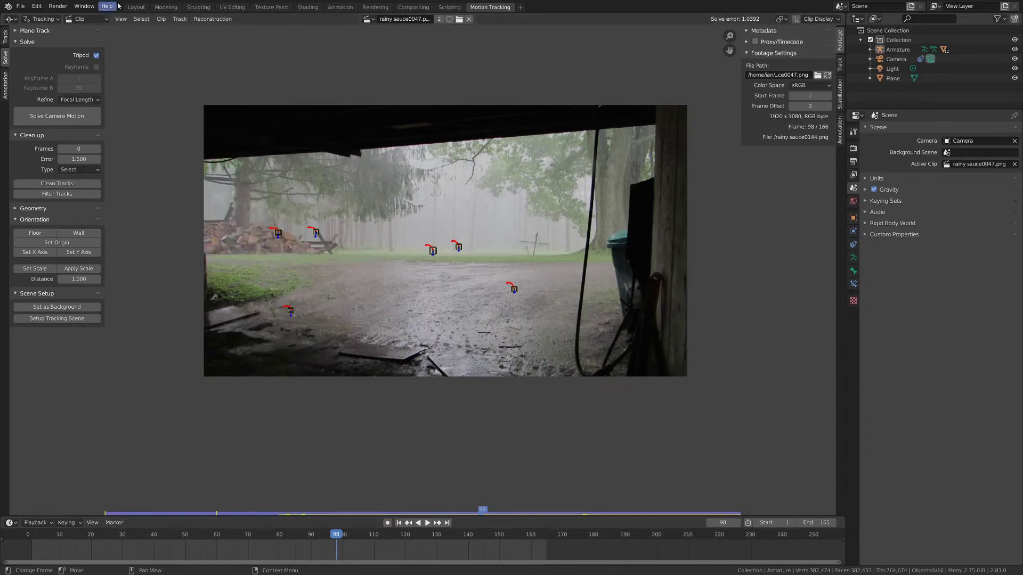
pyautogui.click(136, 7)
pyautogui.scroll(5, 401, 238)
pyautogui.keyDown('shift'); pyautogui.scroll(4, 437, 192); pyautogui.keyUp('shift')
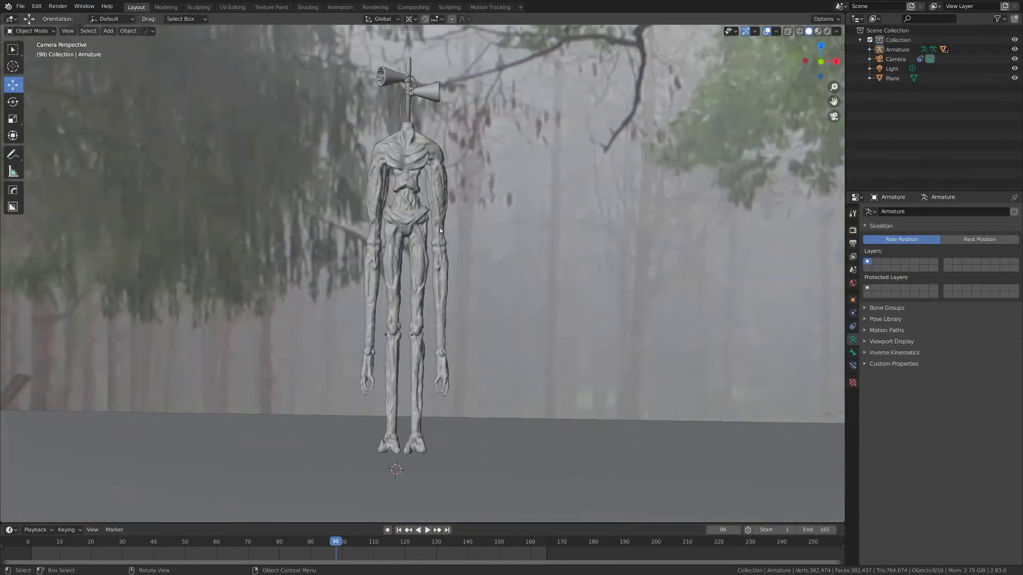
pyautogui.press('space')
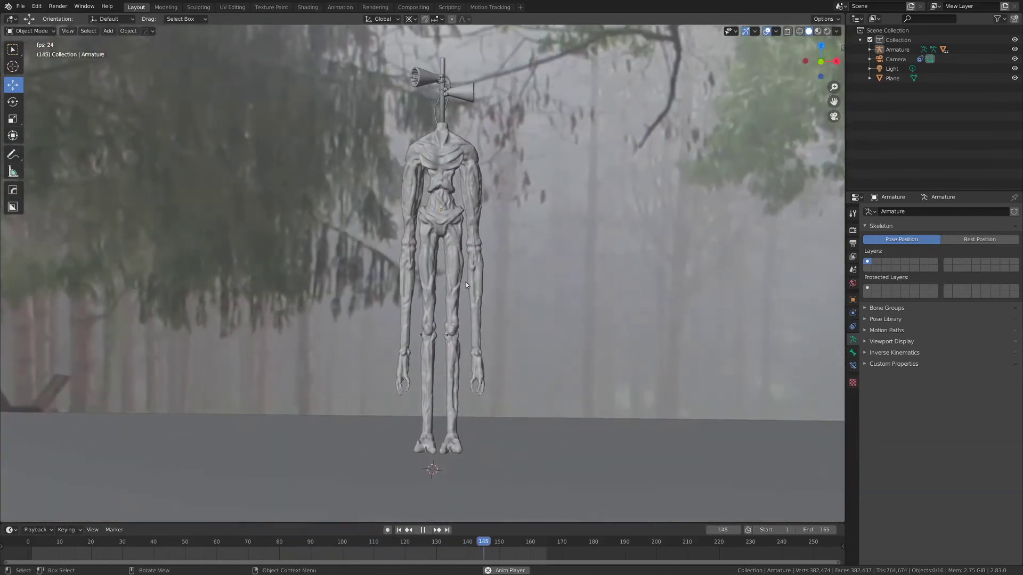
pyautogui.press('space')
# - Select the Siren Head armature and scale it up by a factor of about 1.07
pyautogui.click(415, 329)
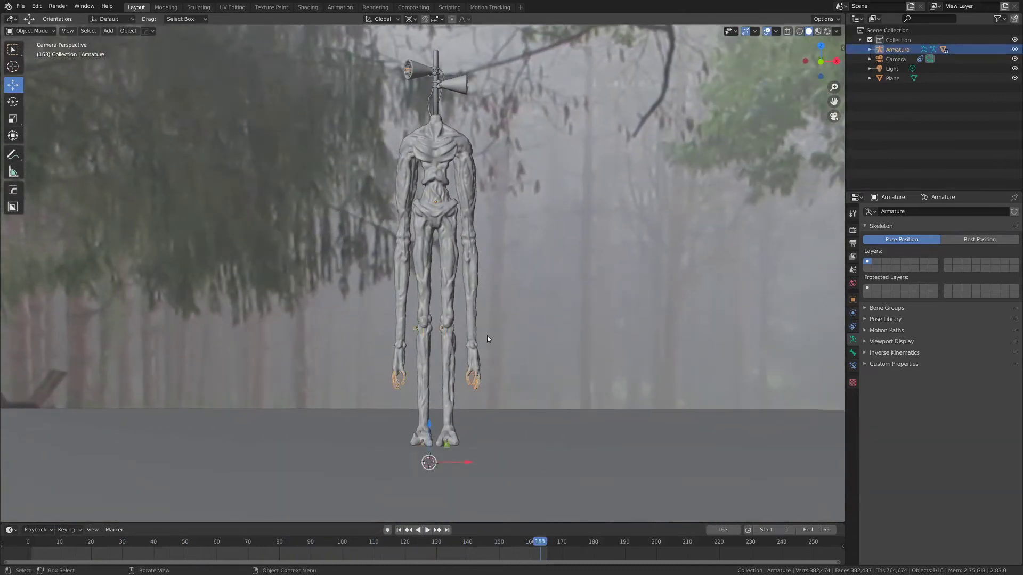
pyautogui.scroll(-2, 483, 344)
pyautogui.press('s')
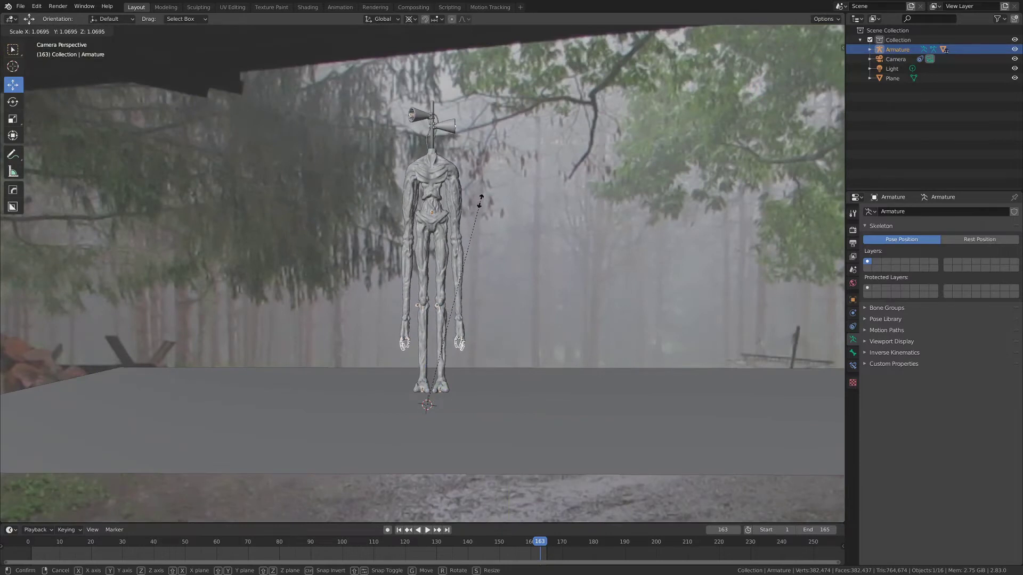
pyautogui.click(480, 200)
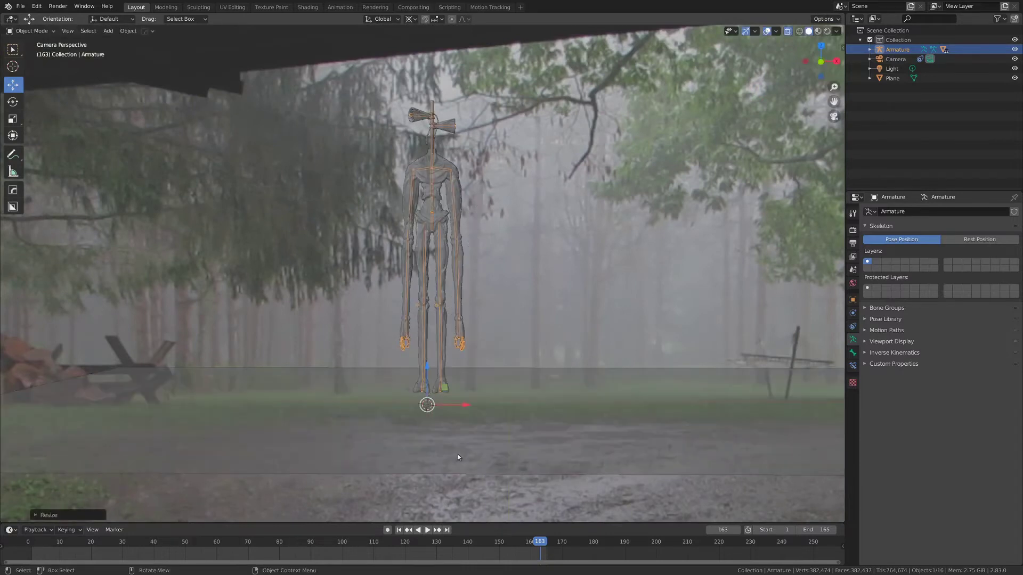
pyautogui.scroll(-3, 475, 400)
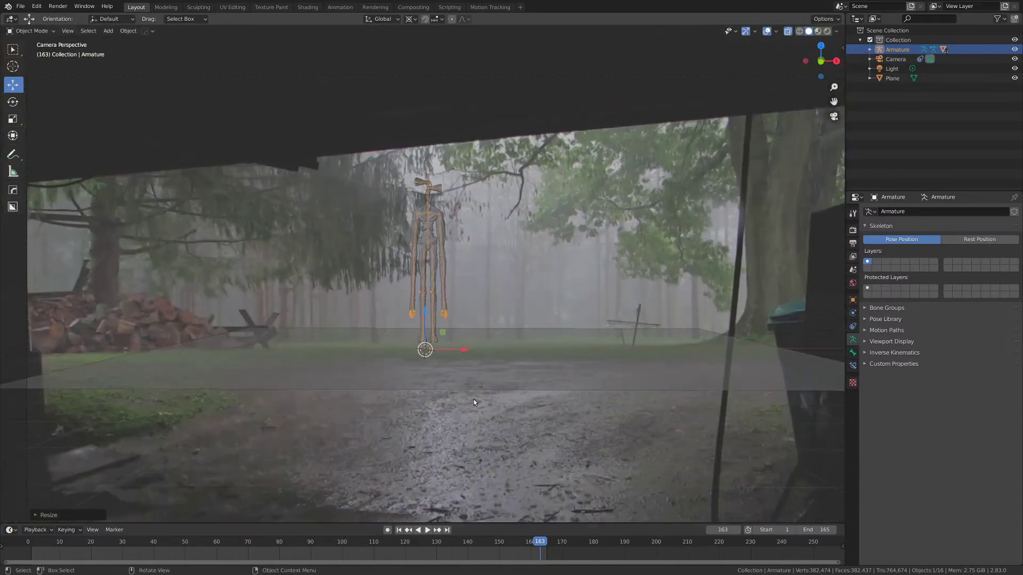
# - Show the scene in rendered shading and set the render engine to Cycles
pyautogui.press('z')
pyautogui.click(529, 346)
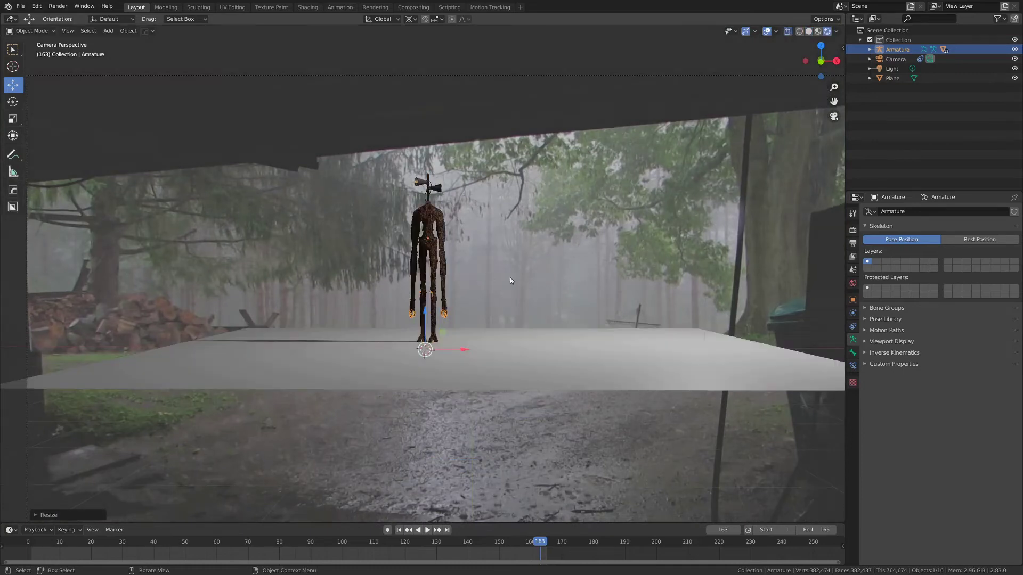
pyautogui.moveTo(510, 281); pyautogui.dragTo(777, 254, button='middle')
pyautogui.click(852, 243)
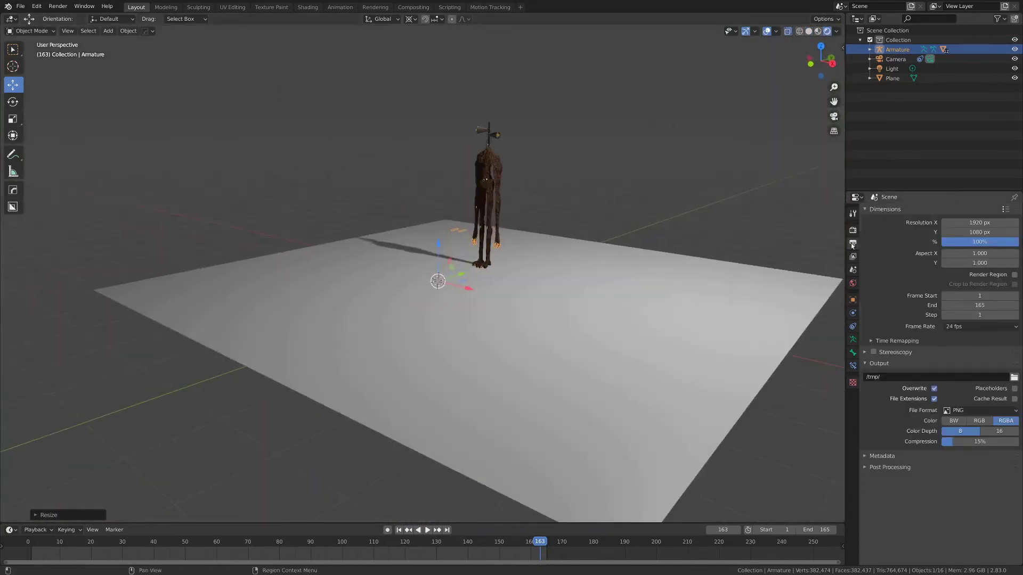
pyautogui.click(852, 230)
pyautogui.click(957, 213)
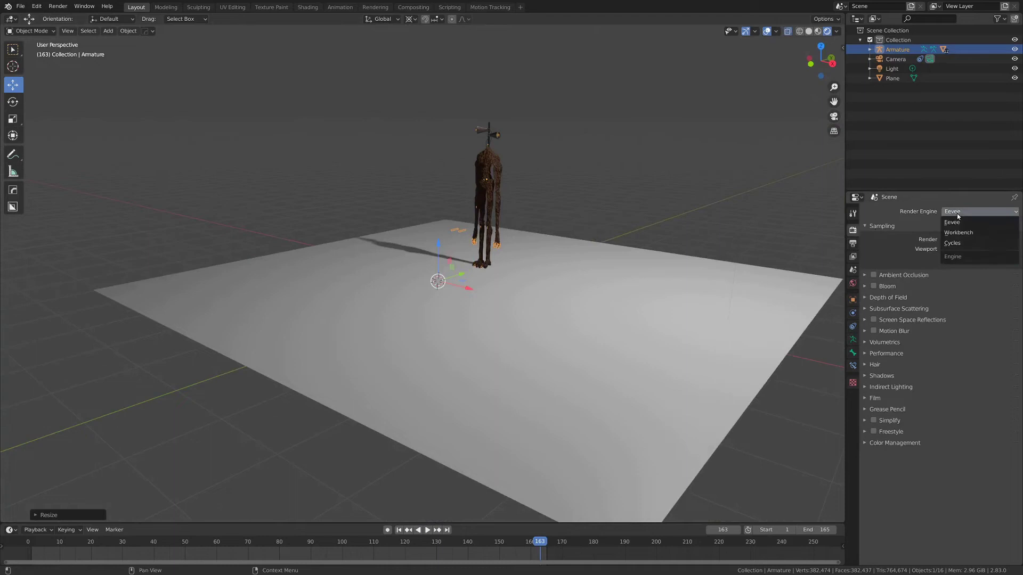
pyautogui.click(964, 243)
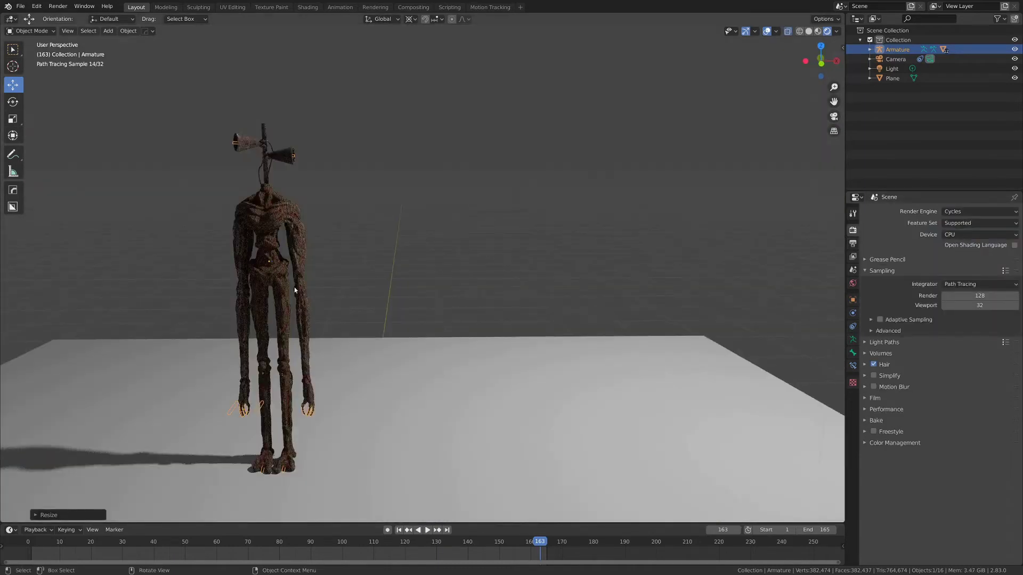
# - Return the viewport to solid shading and delete the light above the ground plane
pyautogui.scroll(-3, 295, 291)
pyautogui.press('z')
pyautogui.click(401, 309)
pyautogui.scroll(-4, 401, 310)
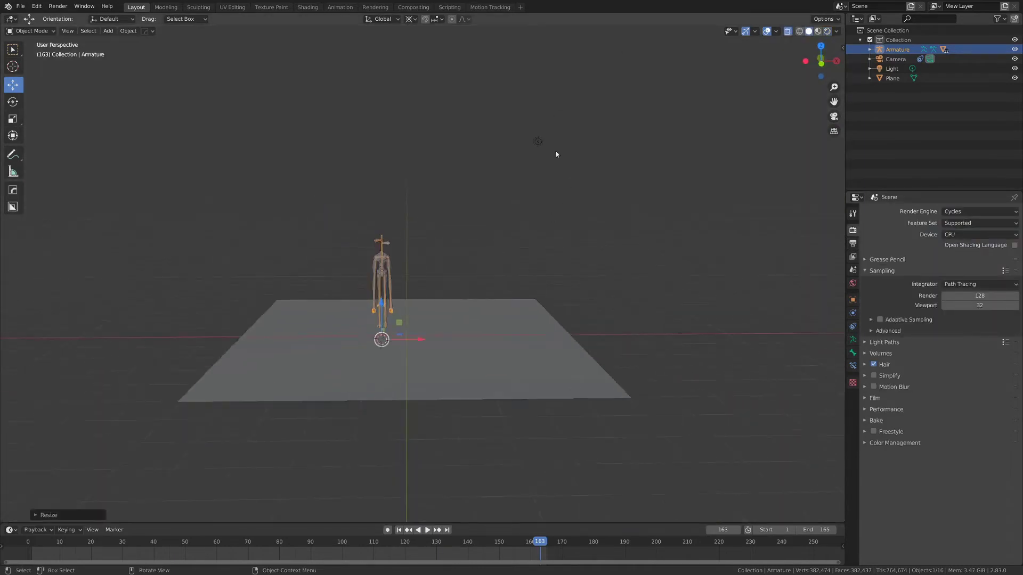
pyautogui.click(538, 141)
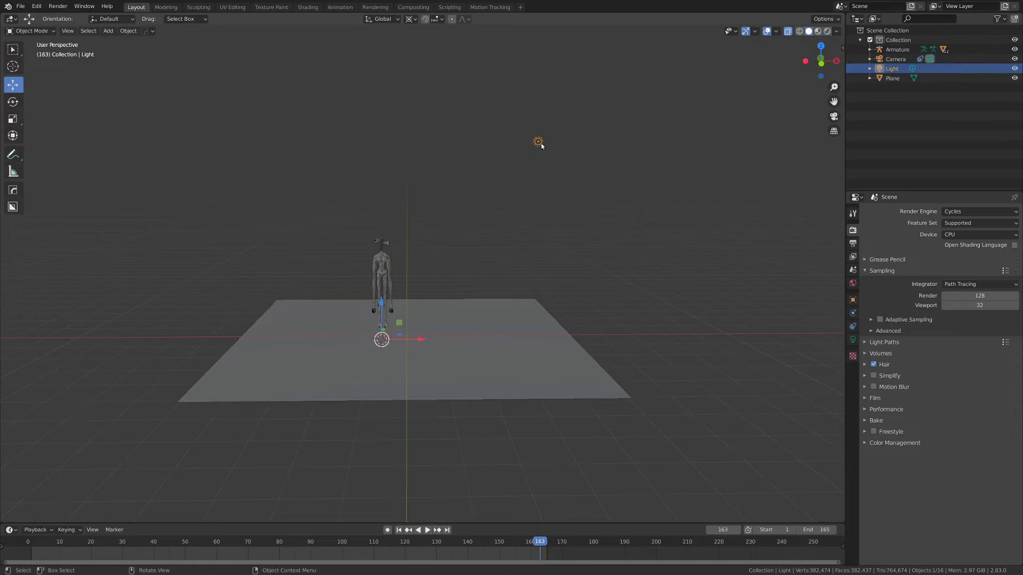
pyautogui.press('x')
pyautogui.click(538, 144)
pyautogui.hotkey('shift', 'a')
pyautogui.moveTo(539, 252)
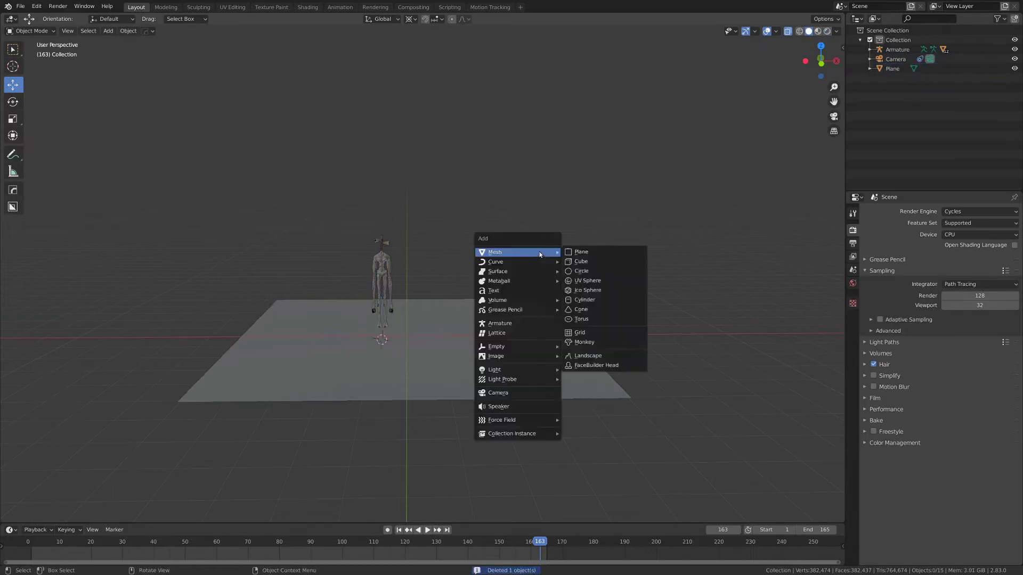
pyautogui.press('Escape')
# - Select the ground plane and set the transform pivot point to Median Point
pyautogui.click(389, 346)
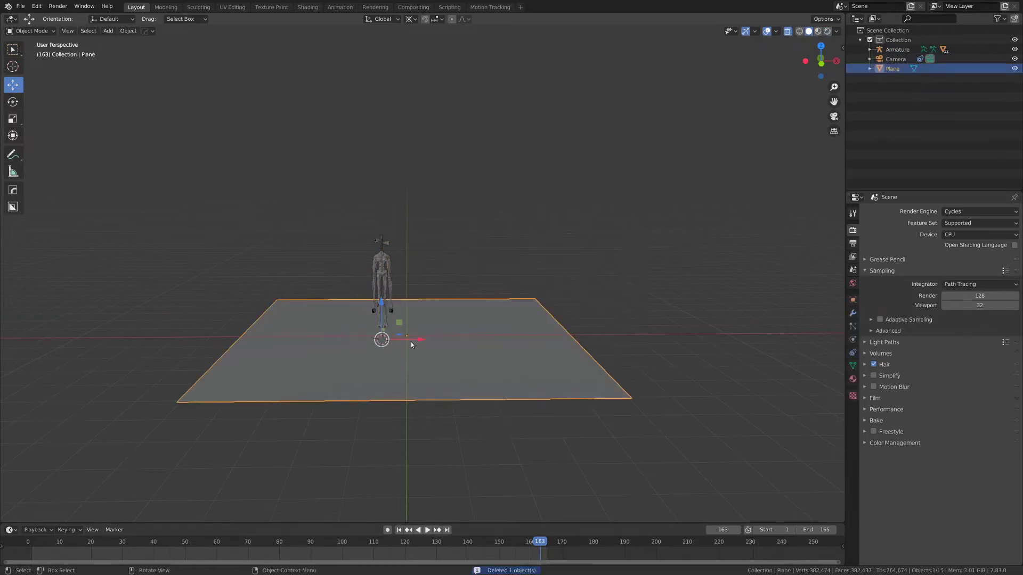
pyautogui.press('.')
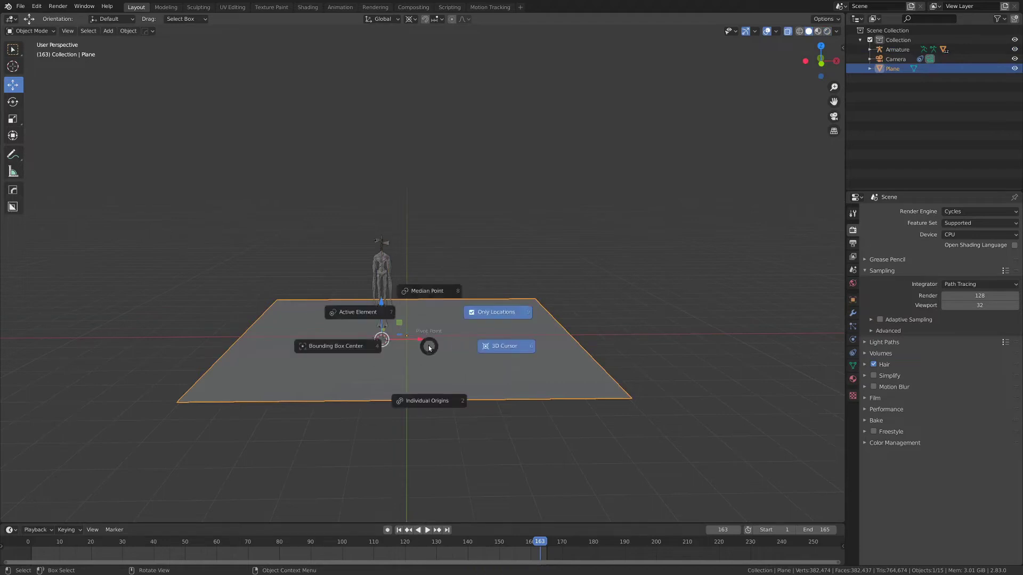
pyautogui.click(430, 294)
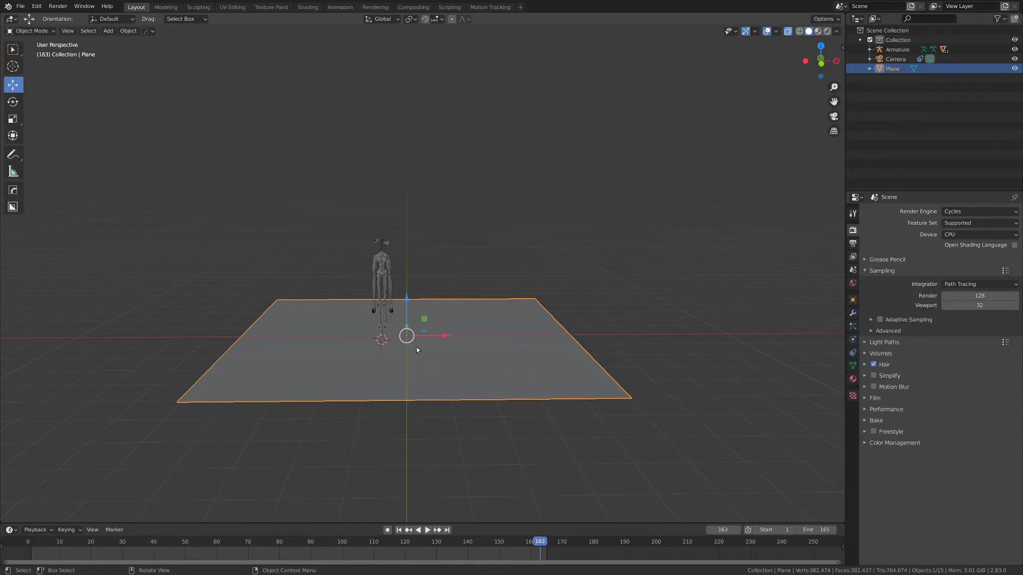
# - Duplicate the ground plane and raise the copy along Z well above the figure's head
pyautogui.press('shift')
pyautogui.hotkey('shift', 'd')
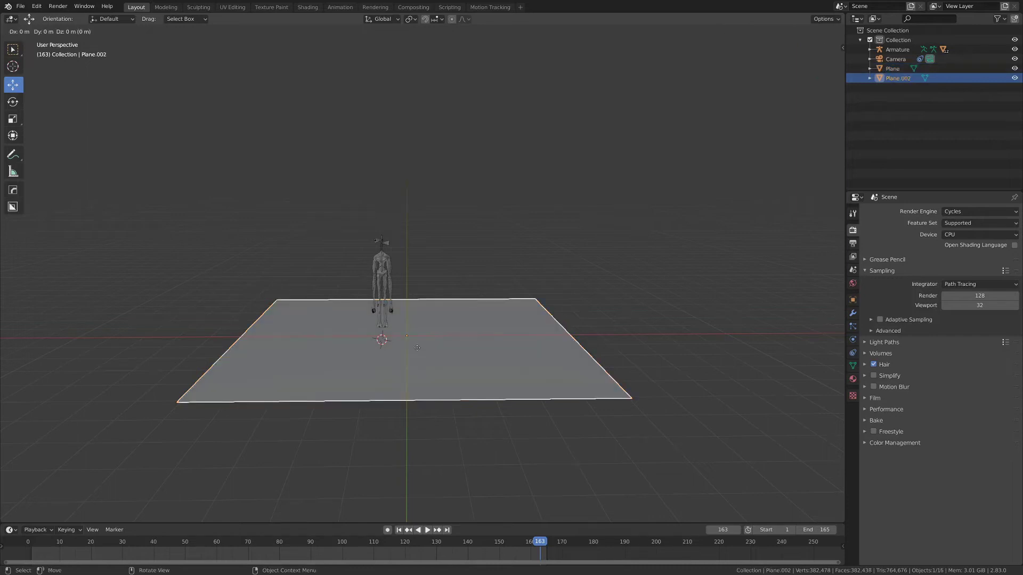
pyautogui.press('z')
pyautogui.click(421, 193)
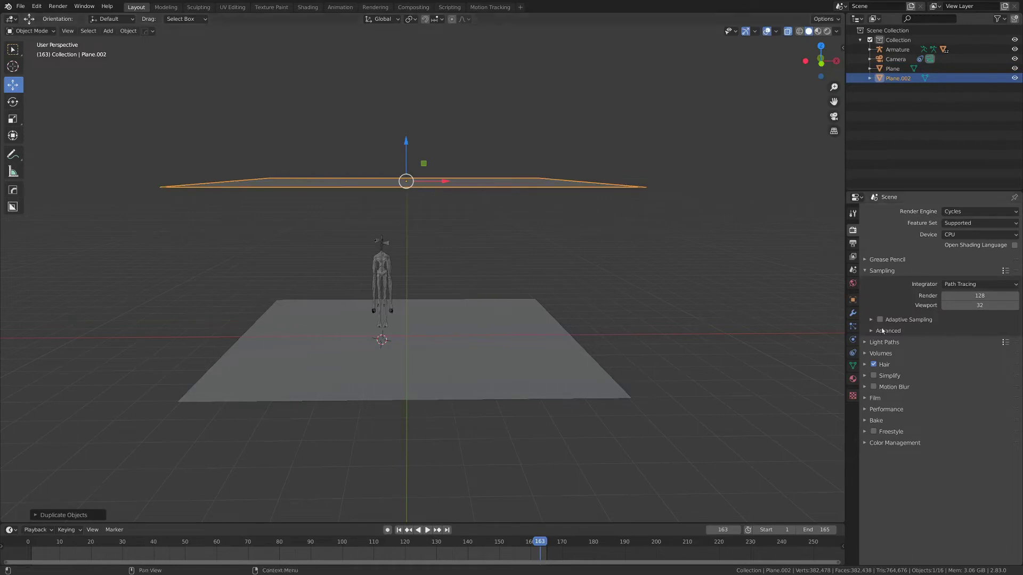
# - Give the raised plane a new material with an Emission surface shader
pyautogui.click(852, 379)
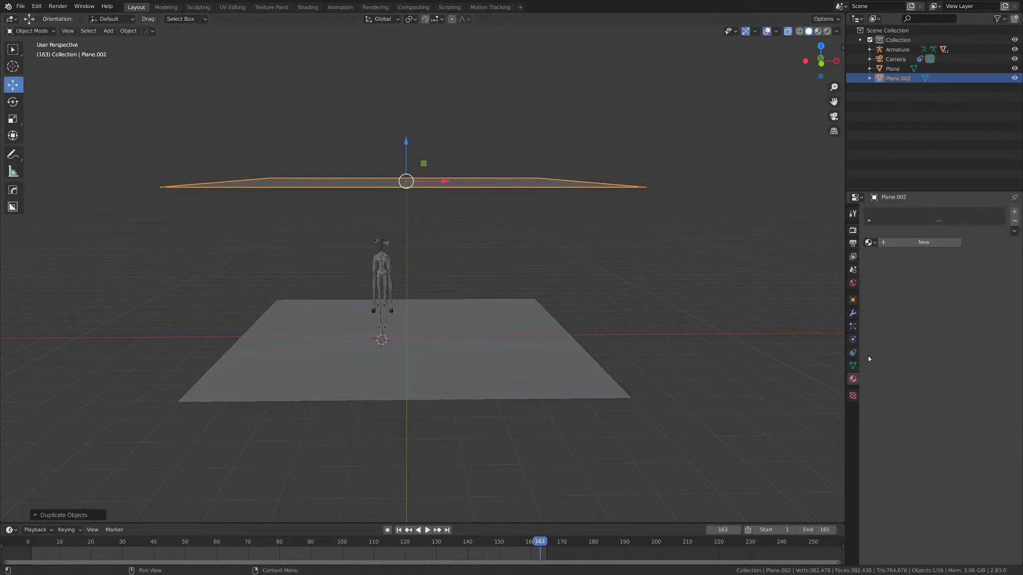
pyautogui.click(926, 243)
pyautogui.click(996, 281)
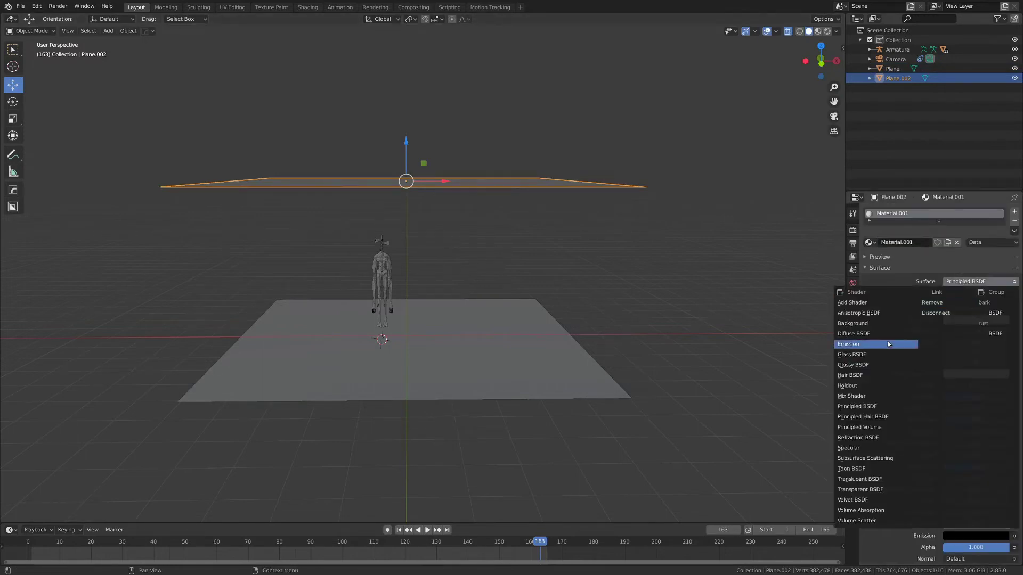
pyautogui.click(874, 345)
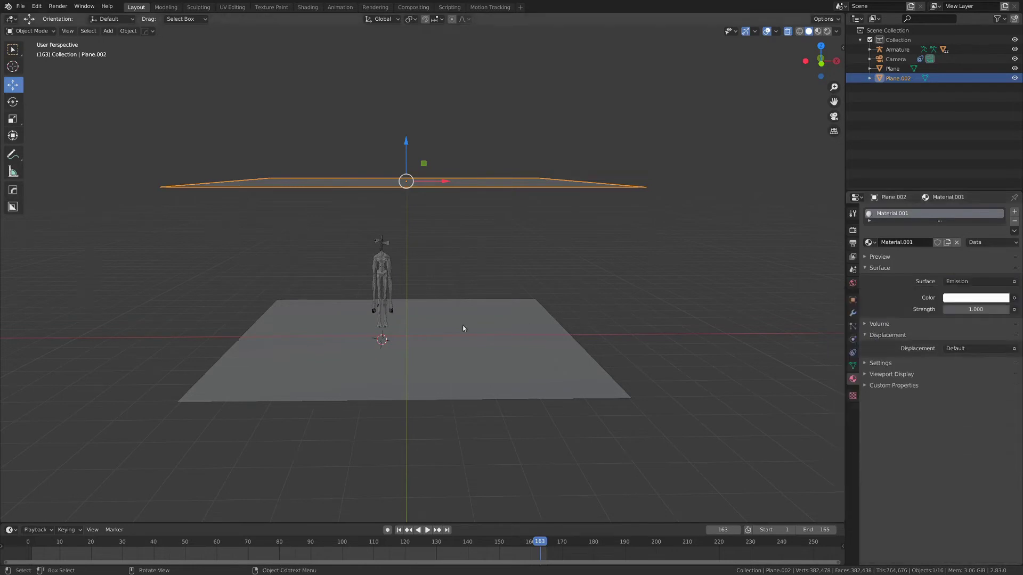
# - Preview the emission plane's lighting on the figure in rendered shading, including through the camera
pyautogui.scroll(1, 453, 346)
pyautogui.press('z')
pyautogui.click(490, 342)
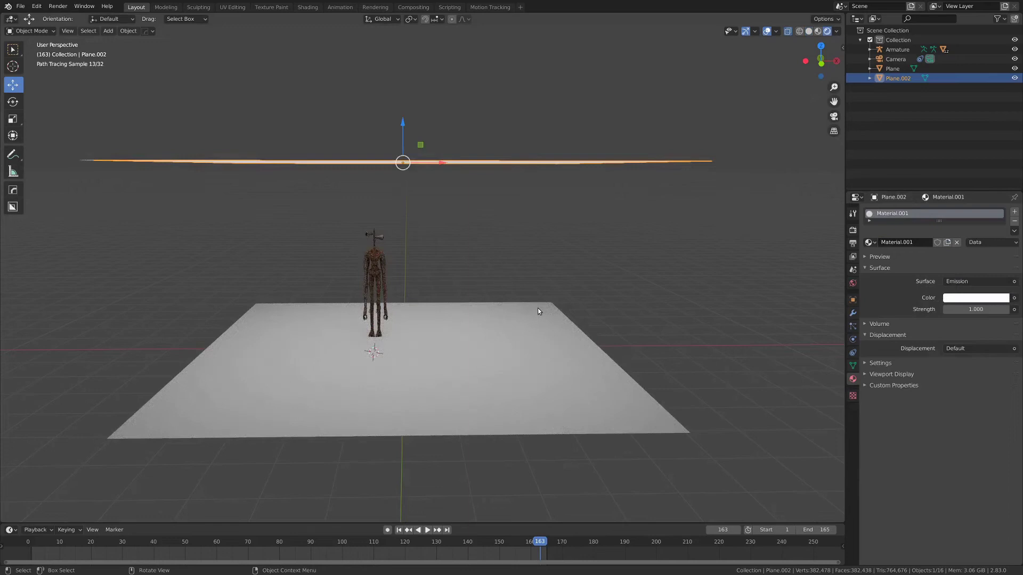
pyautogui.press('KP_0')
# - Turn off Camera ray visibility for the overhead emission plane in its object visibility settings
pyautogui.click(853, 300)
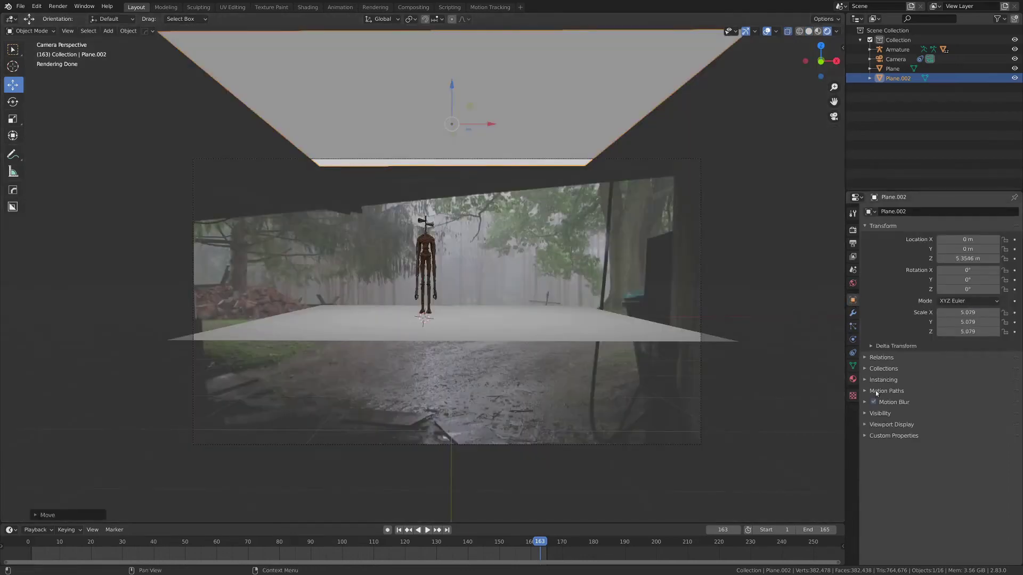
pyautogui.click(867, 413)
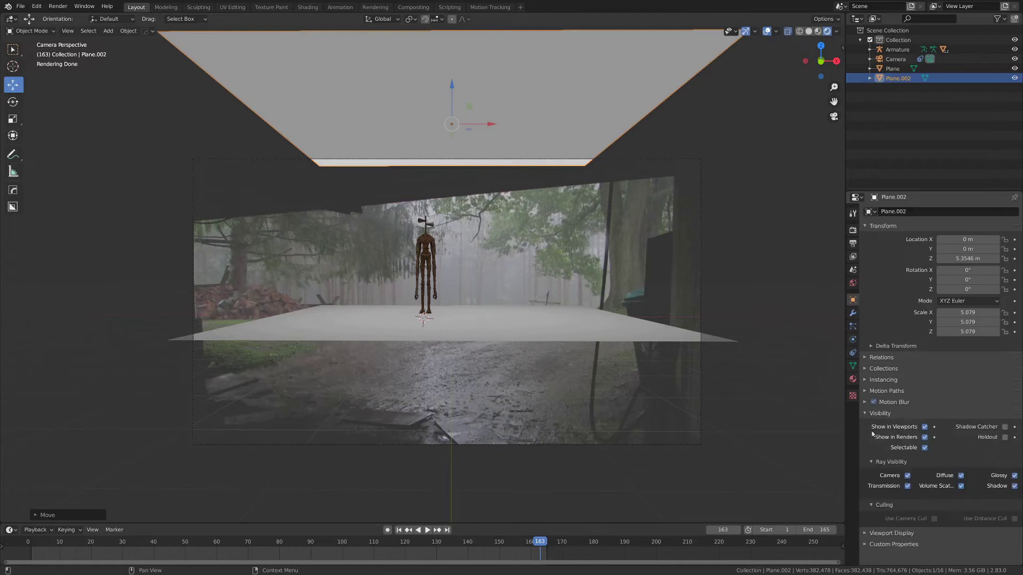
pyautogui.click(908, 476)
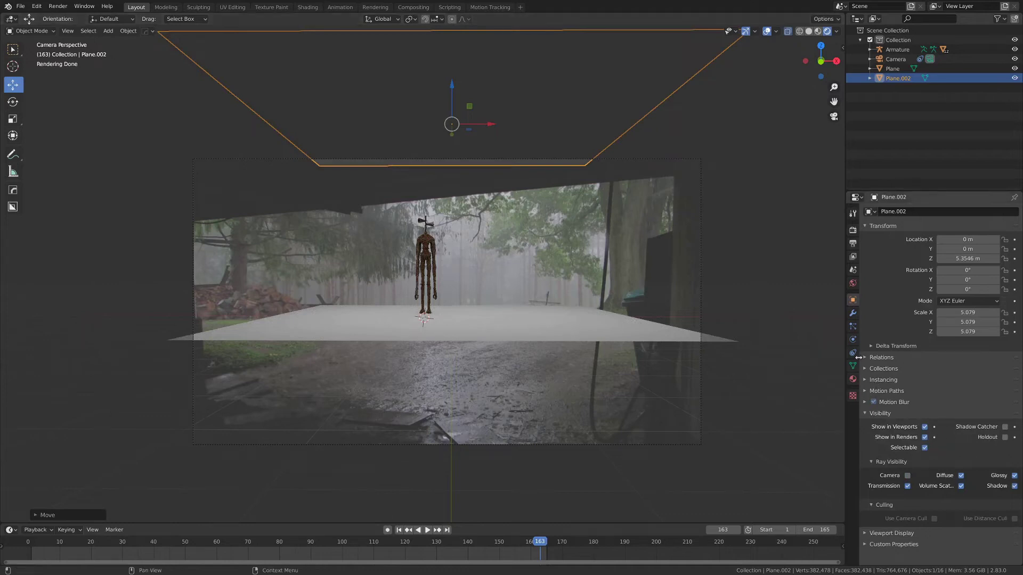
# - Make the ground plane a Shadow Catcher and deselect it
pyautogui.click(500, 323)
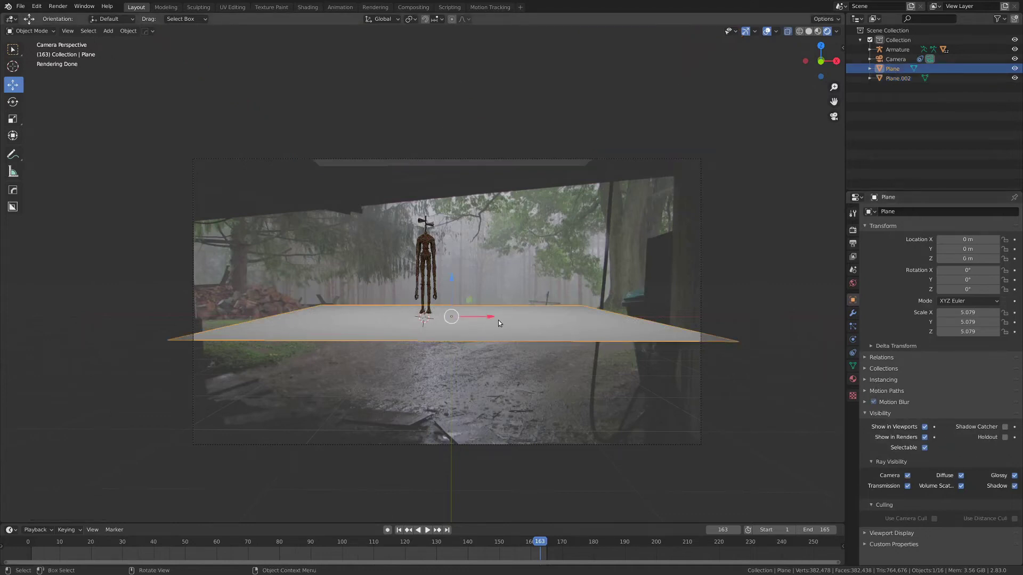
pyautogui.click(1004, 427)
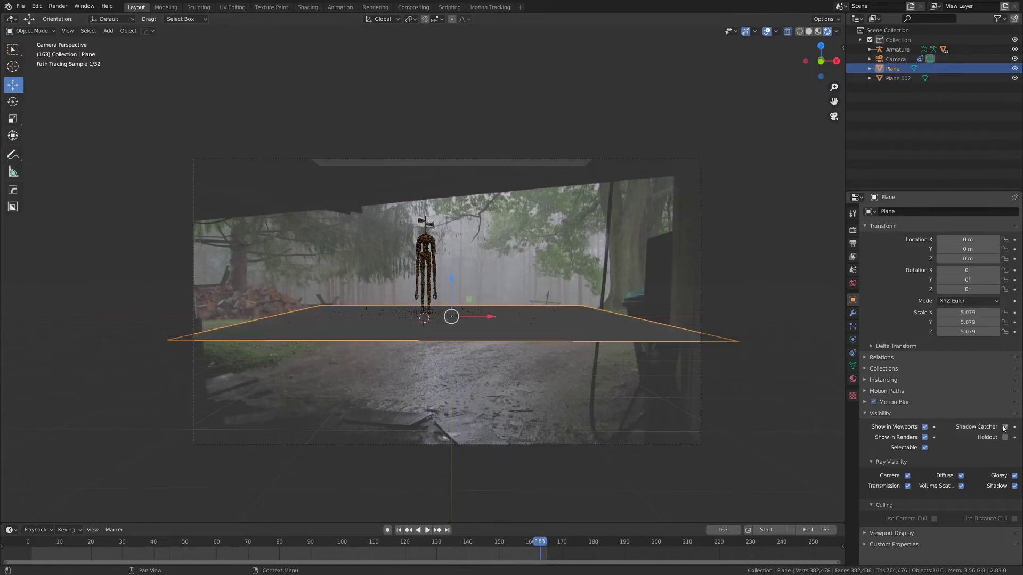
pyautogui.scroll(3, 395, 297)
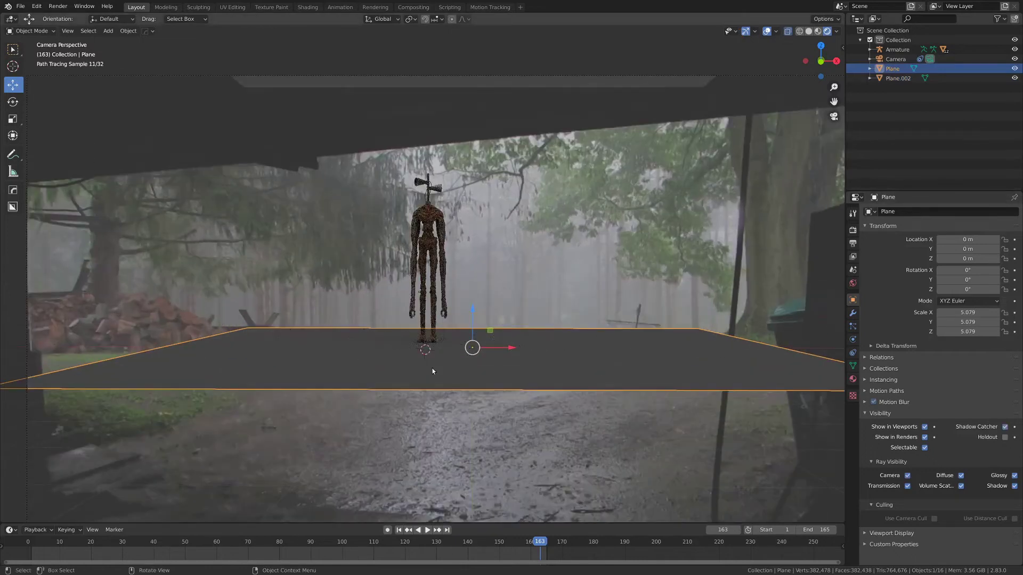
pyautogui.hotkey('alt', 'a')
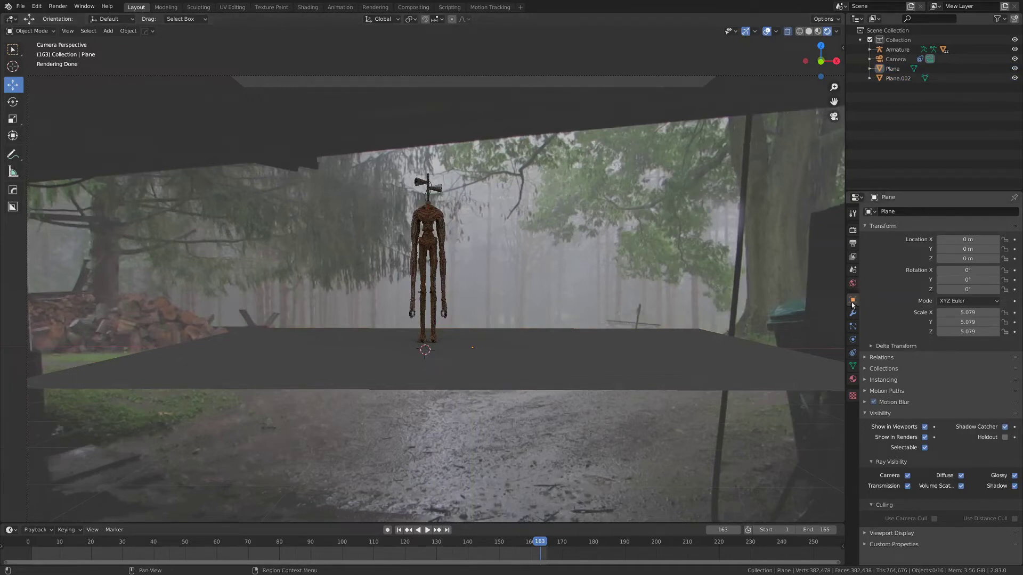
# - Enable a transparent film background in the render settings and check the shadows around the figure's feet
pyautogui.click(854, 285)
pyautogui.click(853, 230)
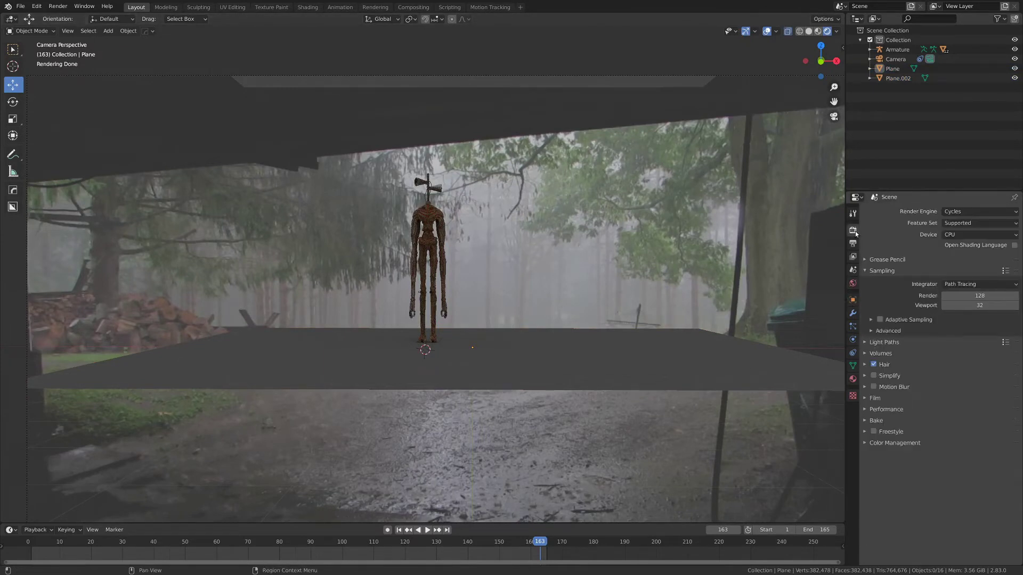
pyautogui.click(869, 398)
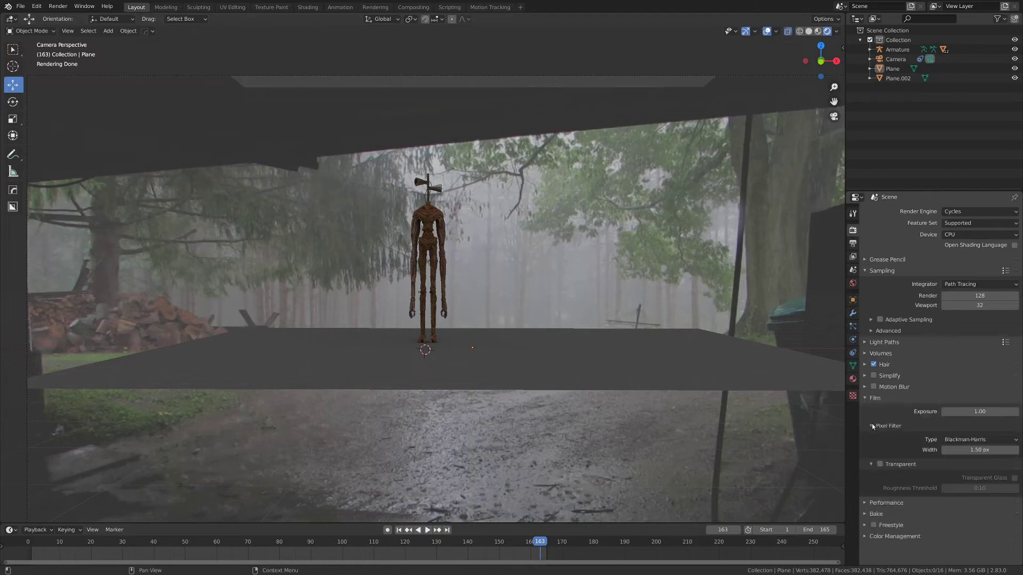
pyautogui.click(882, 465)
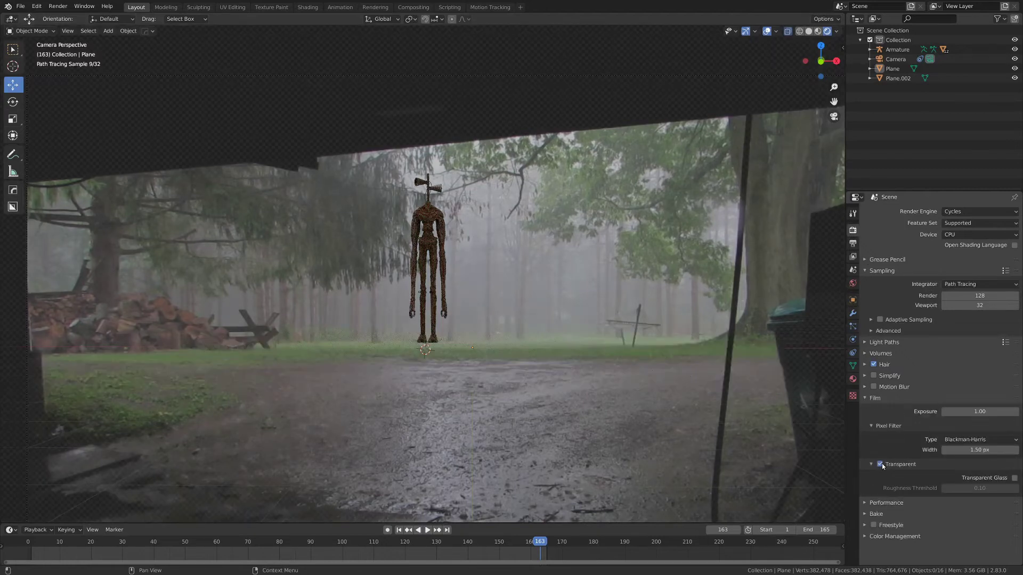
pyautogui.scroll(-6, 458, 321)
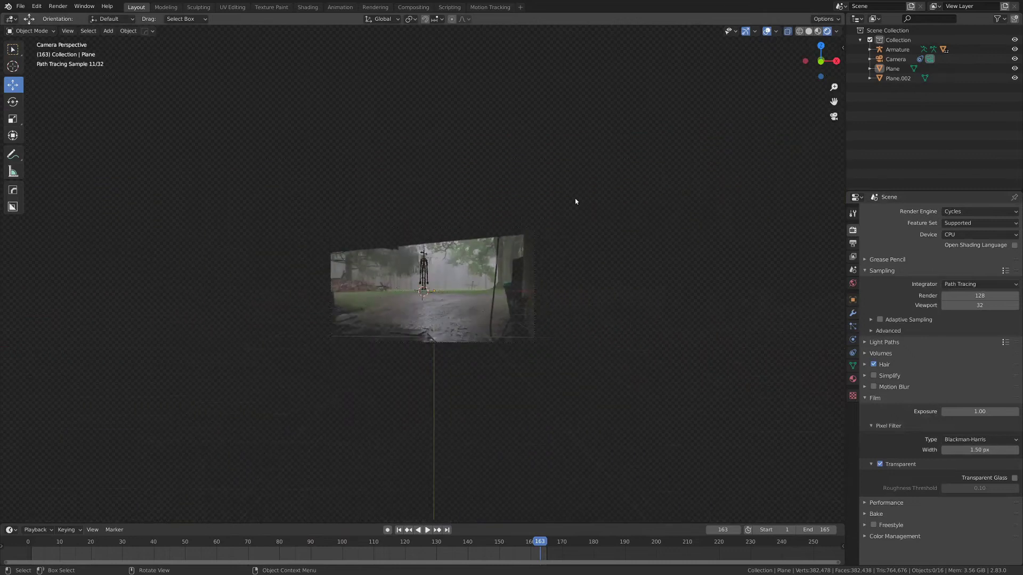
pyautogui.scroll(10, 491, 208)
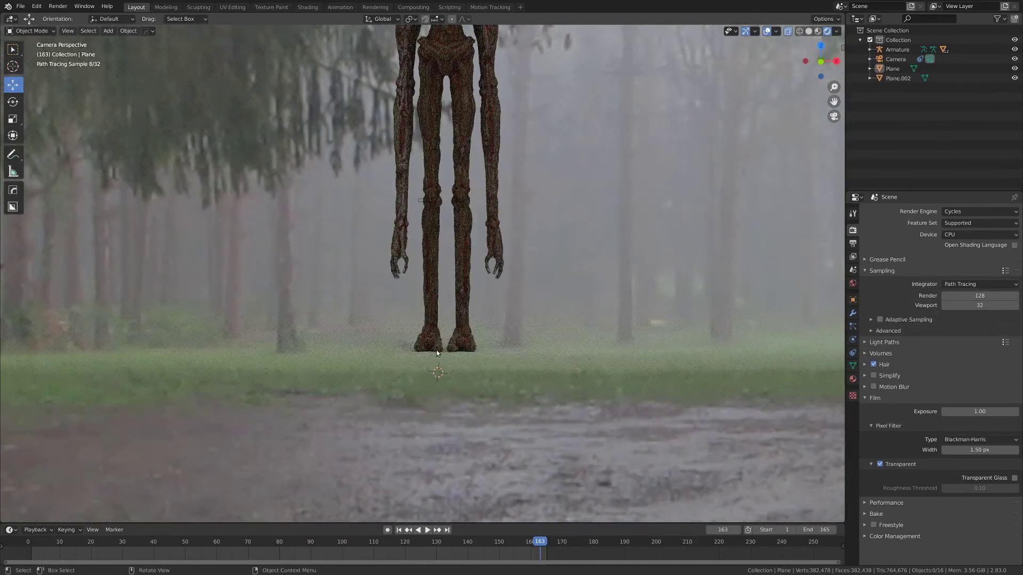
pyautogui.scroll(8, 442, 372)
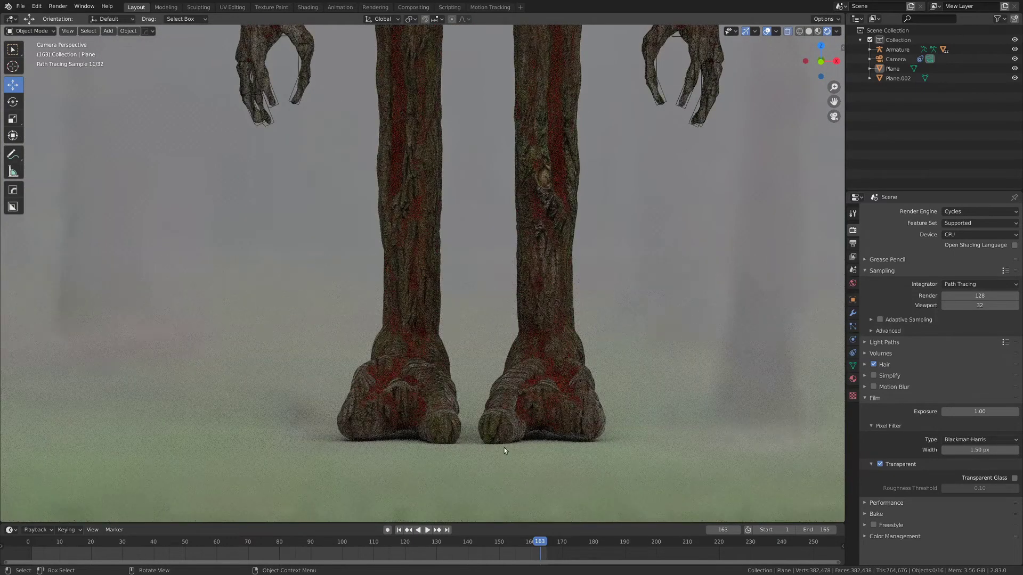
pyautogui.scroll(-5, 540, 397)
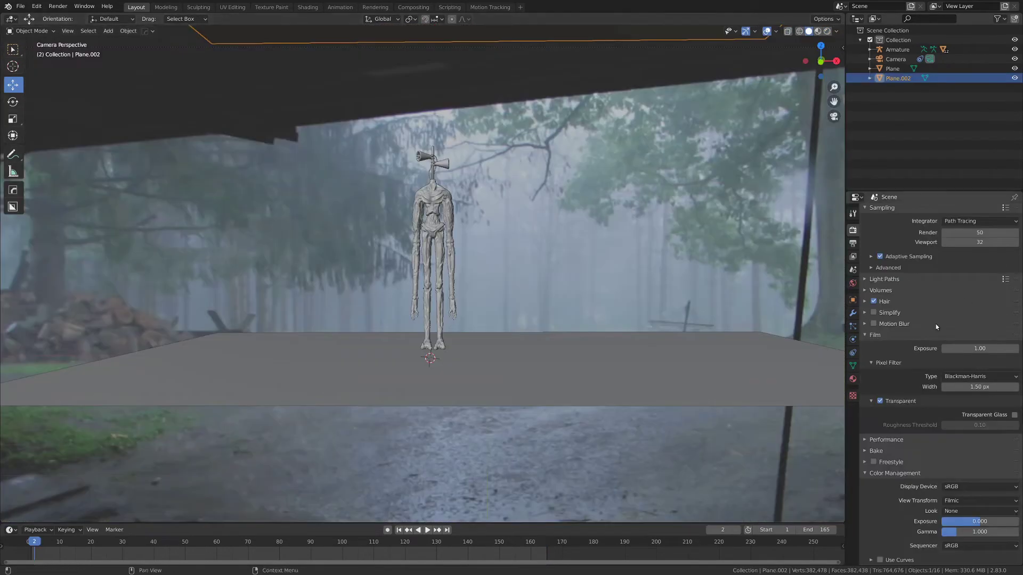
# - Set the color management view transform to Standard and open the frame rate options in the output settings
pyautogui.keyDown('shift'); pyautogui.moveTo(640, 203); pyautogui.dragTo(640, 230, button='middle'); pyautogui.keyUp('shift')
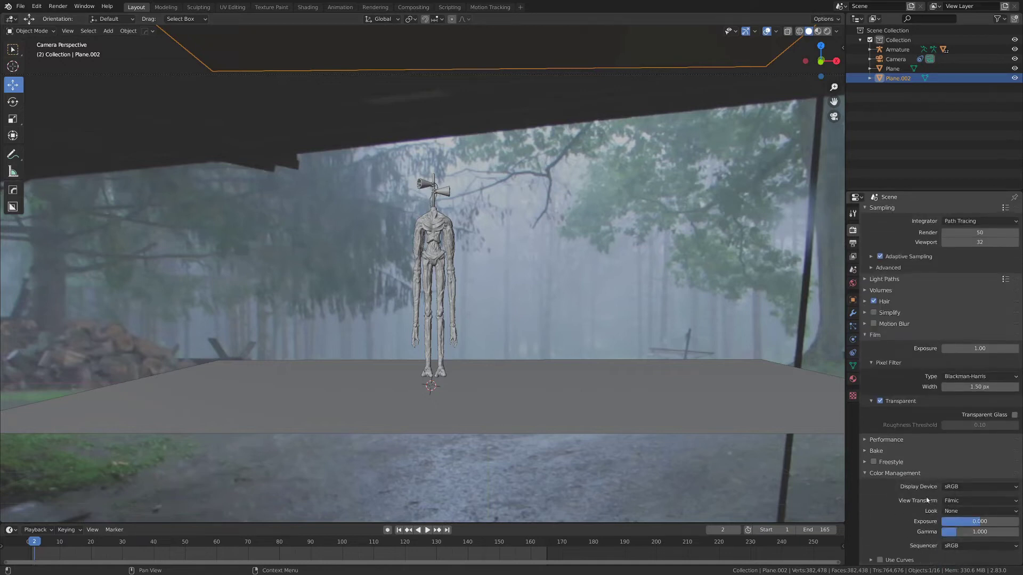
pyautogui.click(949, 501)
pyautogui.click(966, 512)
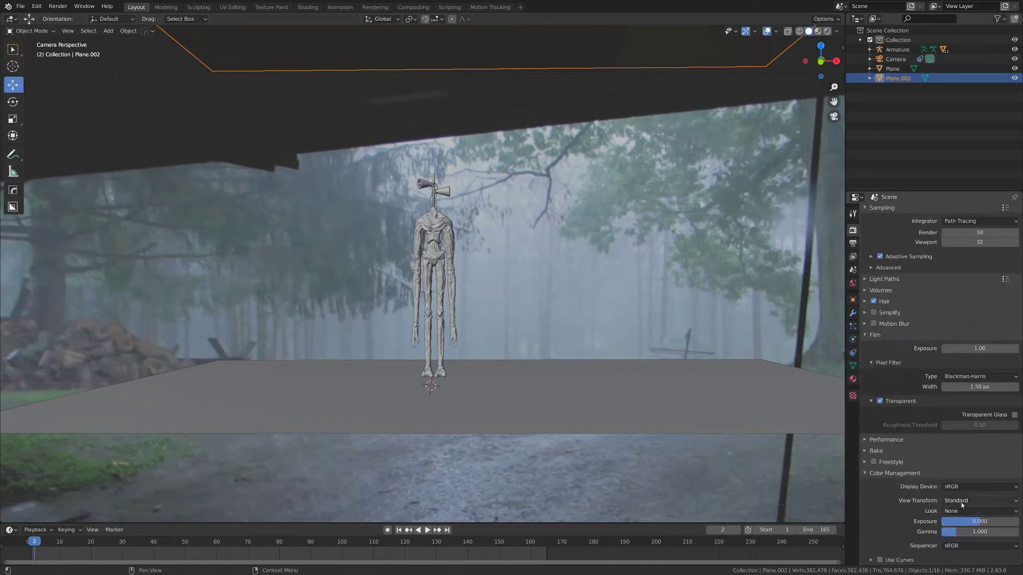
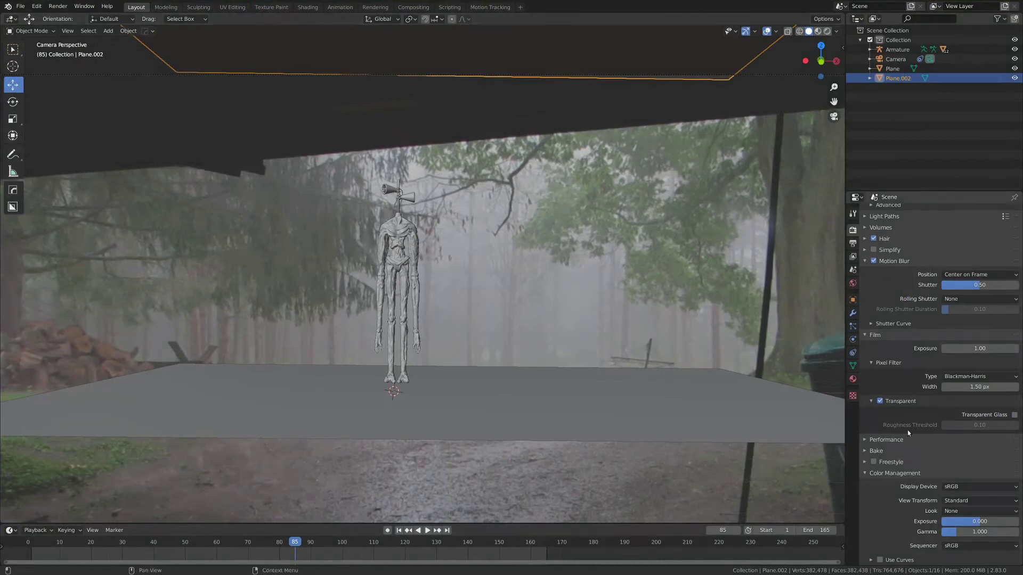
pyautogui.click(853, 244)
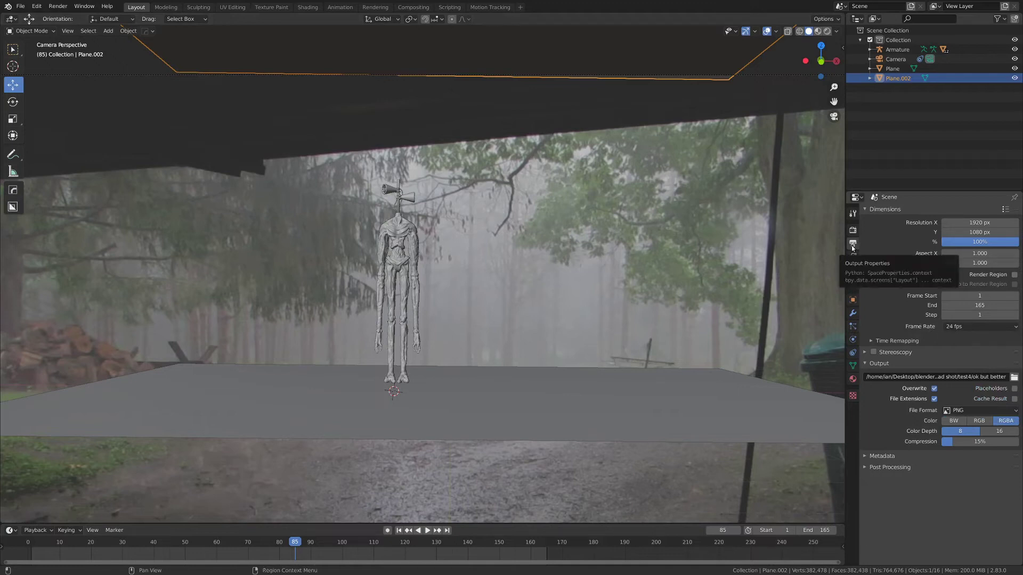
pyautogui.click(1001, 327)
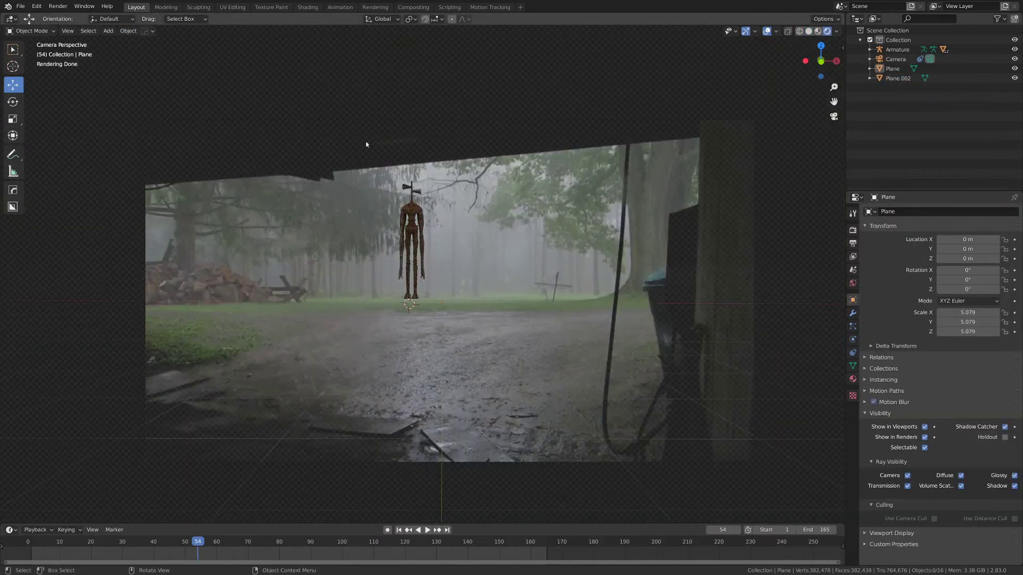
# - Return the camera view of the scene to solid shading
pyautogui.press('z')
pyautogui.click(421, 219)
pyautogui.scroll(4, 393, 222)
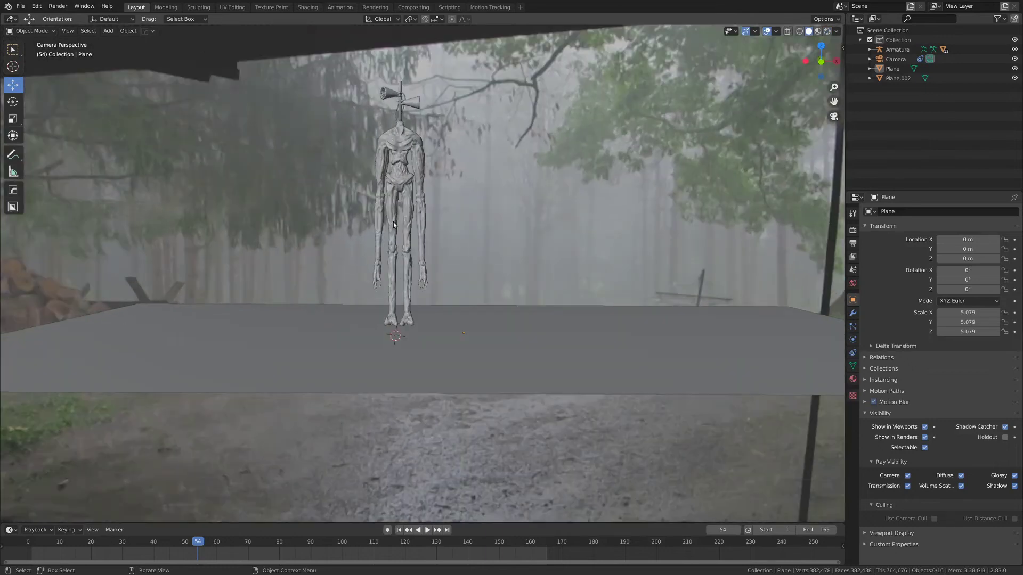
# - Open the compositor with its node editor maximized and enable the use of nodes
pyautogui.click(416, 7)
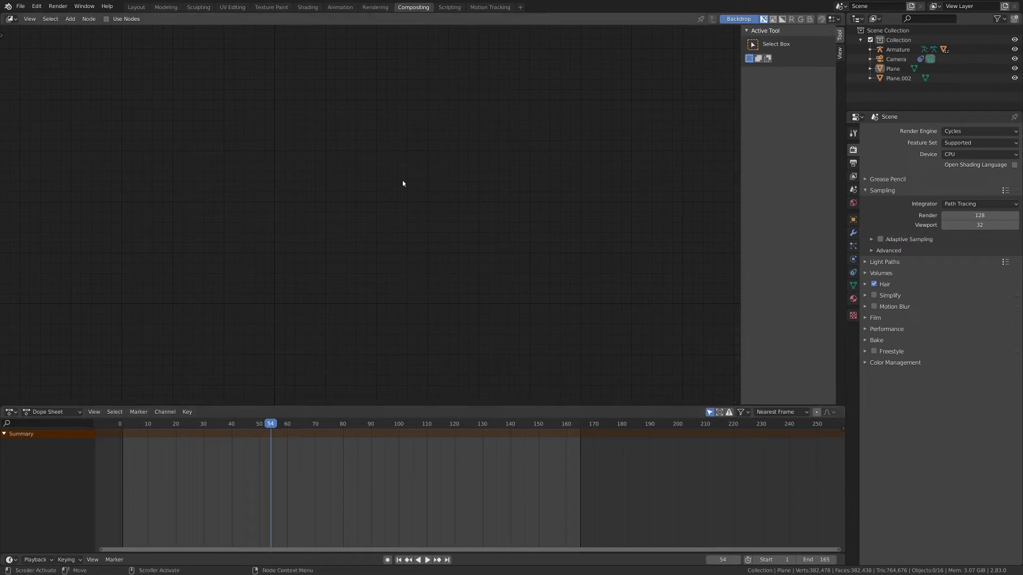
pyautogui.hotkey('ctrl', 'space')
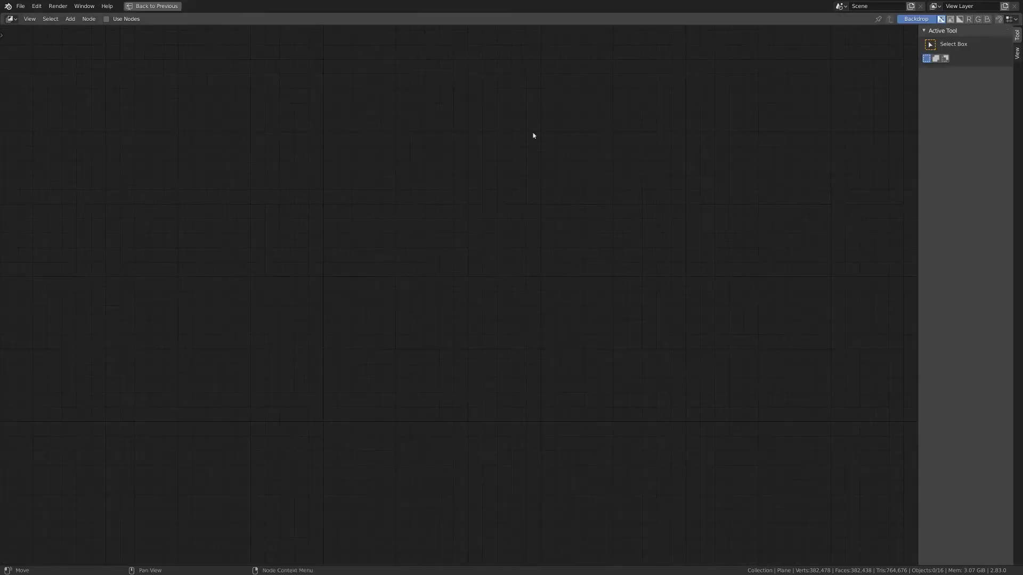
pyautogui.click(107, 20)
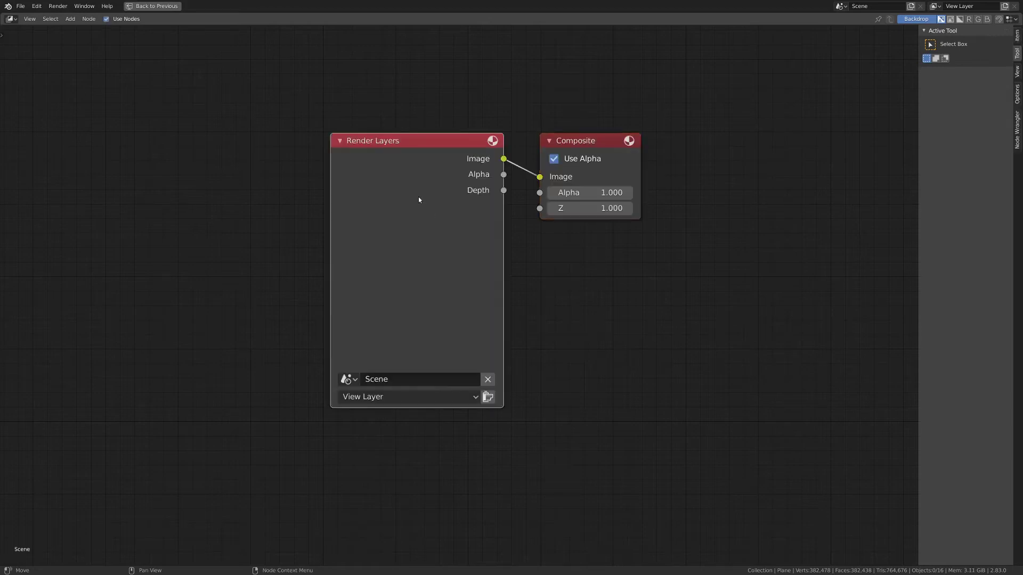
# - Move the Render Layers node away from Composite and add a Movie Clip input node with the rain clip below it
pyautogui.moveTo(422, 183); pyautogui.dragTo(150, 91)
pyautogui.scroll(-1, 259, 361)
pyautogui.moveTo(258, 361); pyautogui.dragTo(372, 256, button='middle')
pyautogui.hotkey('shift', 'a')
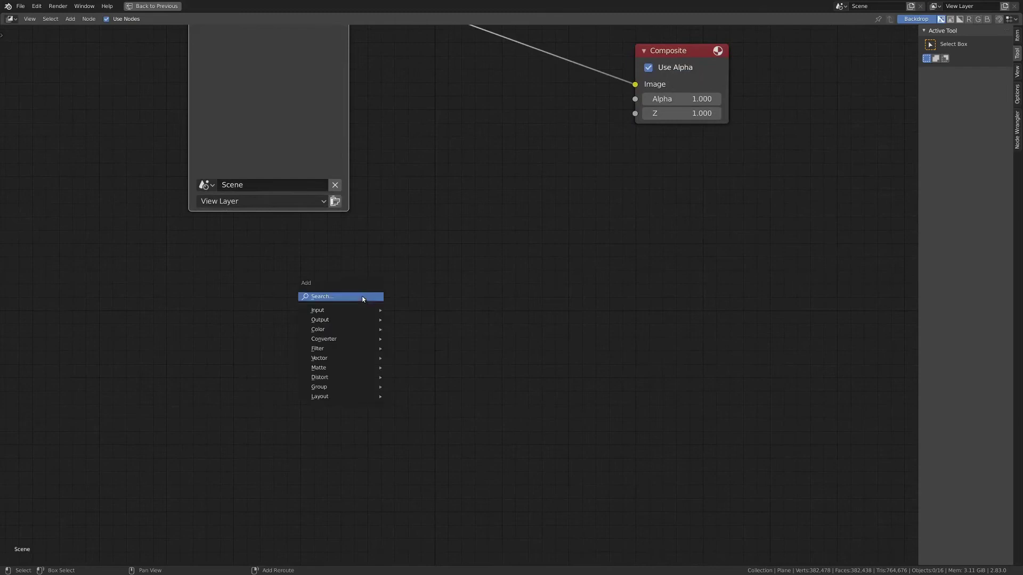
pyautogui.moveTo(358, 310)
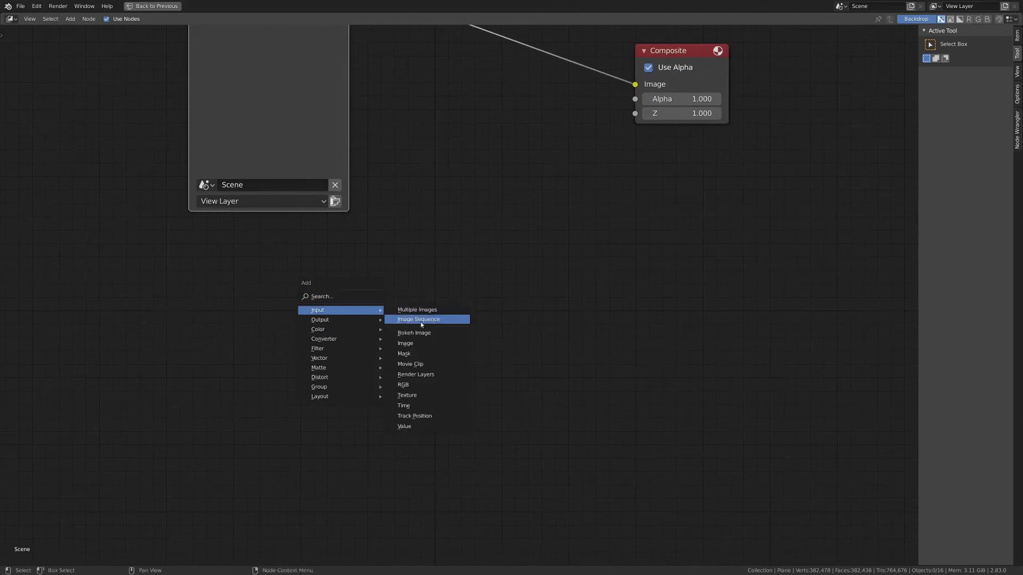
pyautogui.click(434, 367)
pyautogui.click(209, 245)
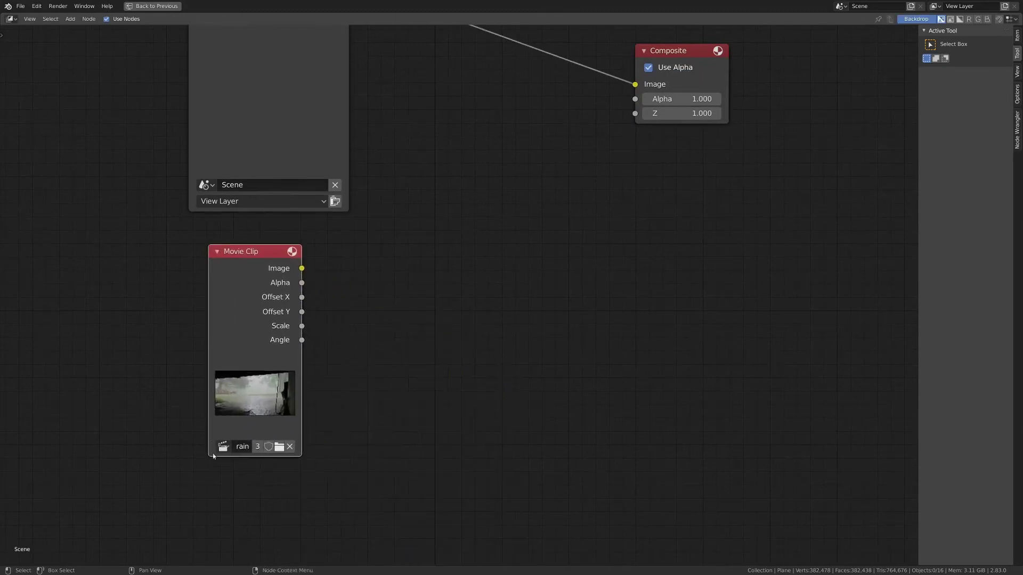
pyautogui.moveTo(252, 284); pyautogui.dragTo(262, 304)
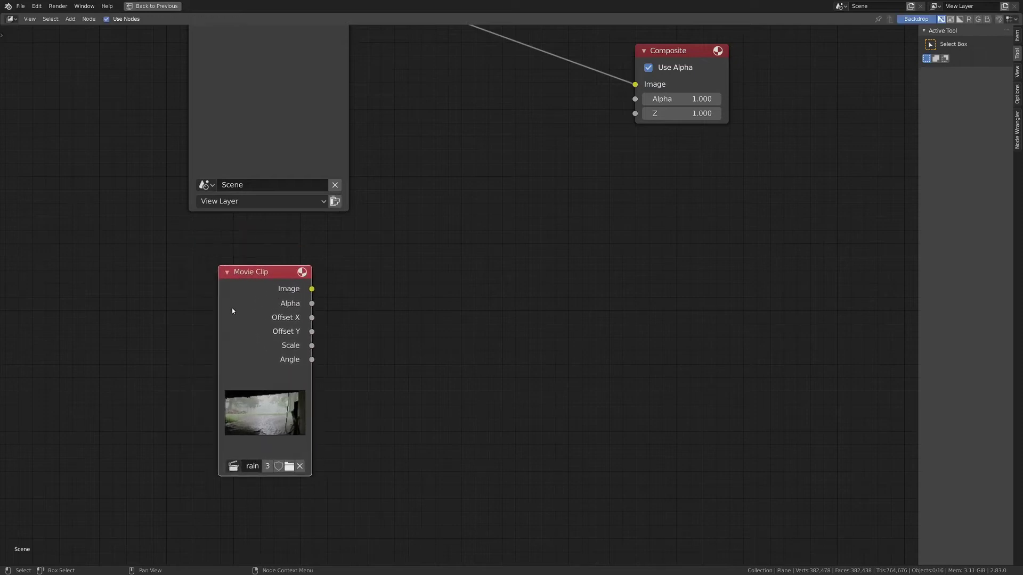
pyautogui.press('Home')
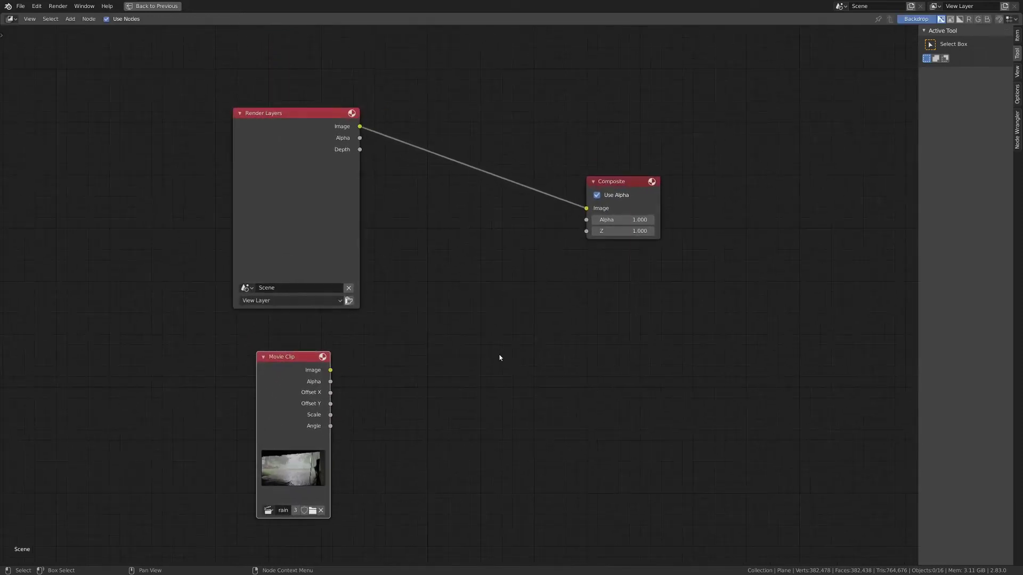
# - Preview the movie clip through a Viewer node placed below Composite, and feed the Viewer from Render Layers instead
pyautogui.hotkey('shift', 'a')
pyautogui.keyDown('ctrl'); pyautogui.keyDown('shift'); pyautogui.click(280, 379); pyautogui.keyUp('shift'); pyautogui.keyUp('ctrl')
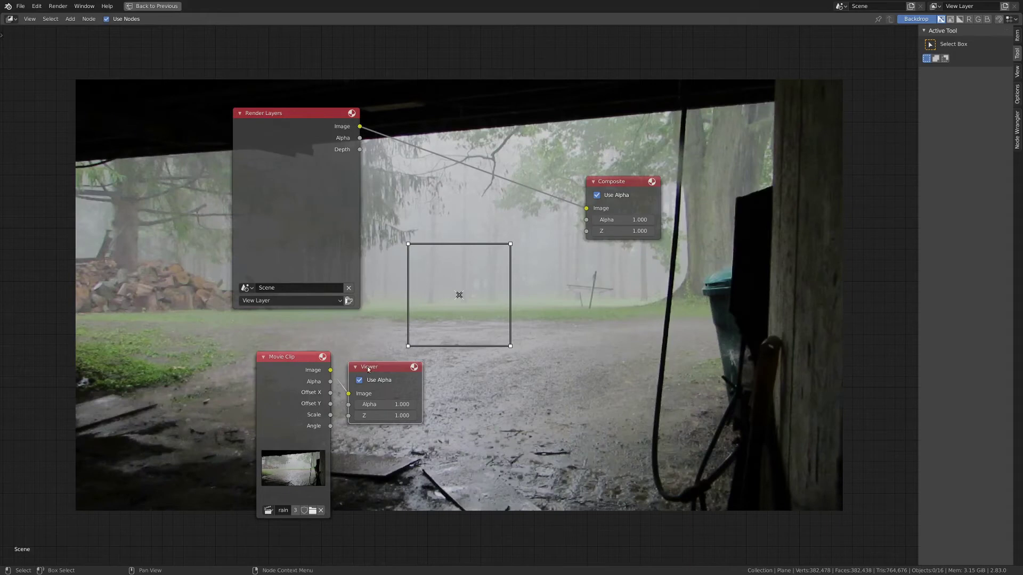
pyautogui.moveTo(367, 366); pyautogui.dragTo(627, 260)
pyautogui.keyDown('ctrl'); pyautogui.keyDown('shift'); pyautogui.moveTo(297, 178); pyautogui.dragTo(233, 191); pyautogui.keyUp('shift'); pyautogui.keyUp('ctrl')
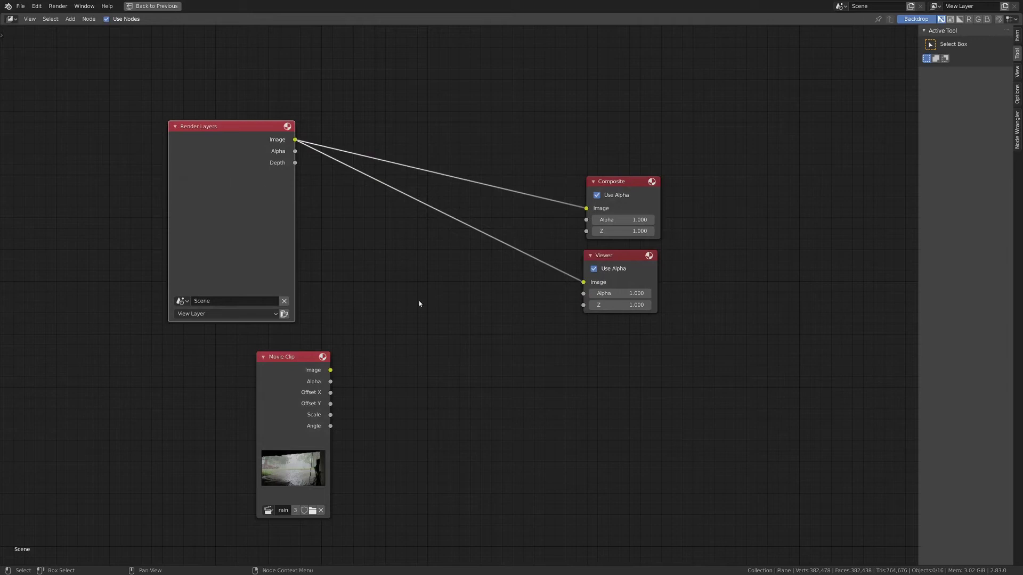
# - Render the current frame, examine the figure and its shadow in the result, and close the render window
pyautogui.press('F12')
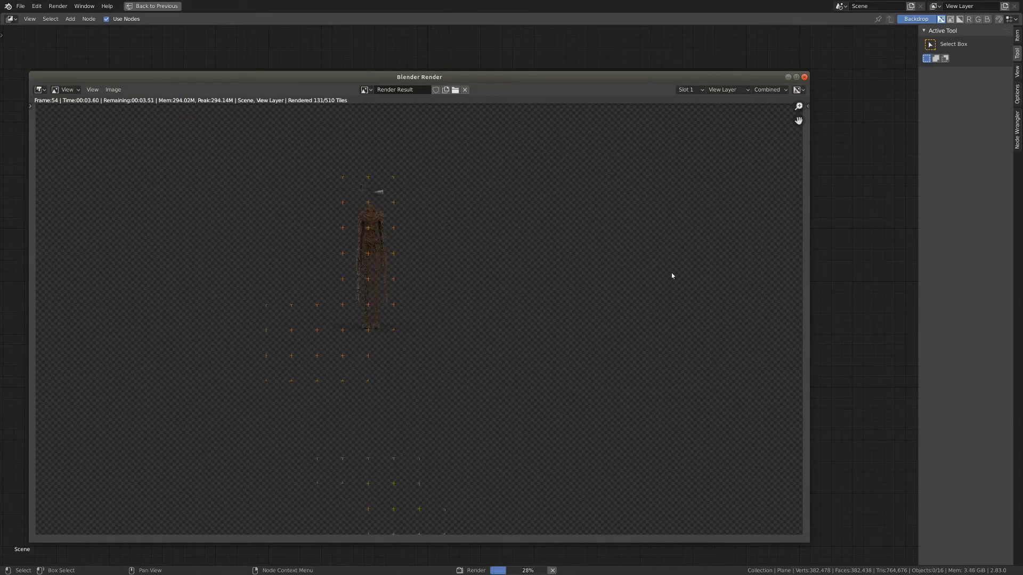
pyautogui.scroll(3, 324, 266)
pyautogui.moveTo(451, 298); pyautogui.dragTo(602, 414, button='middle')
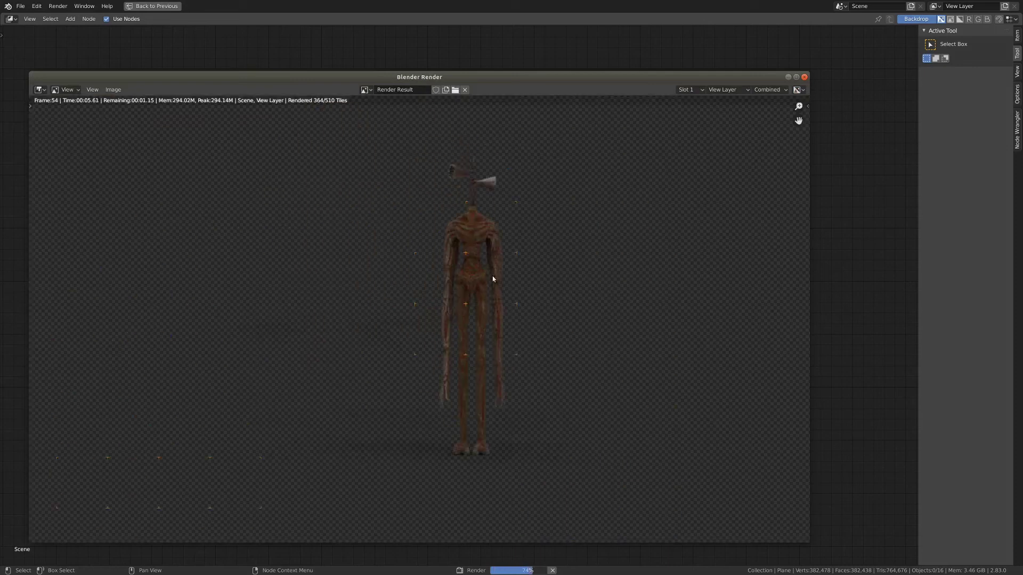
pyautogui.scroll(6, 492, 276)
pyautogui.scroll(-6, 493, 276)
pyautogui.moveTo(531, 279); pyautogui.dragTo(514, 290, button='middle')
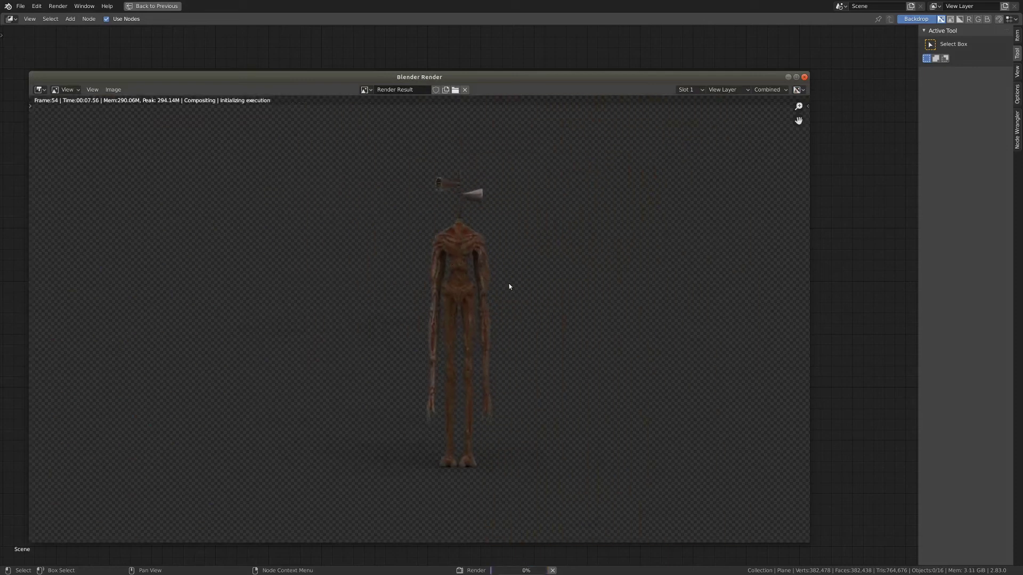
pyautogui.click(804, 76)
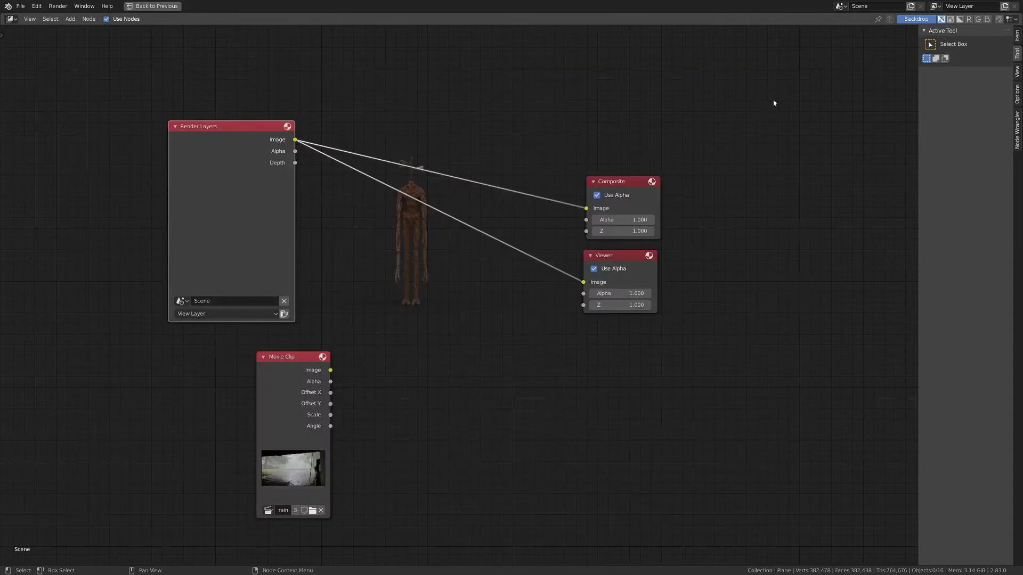
# - Set the render samples to 50 with Adaptive Sampling enabled, and re-render the current frame
pyautogui.hotkey('ctrl', 'space')
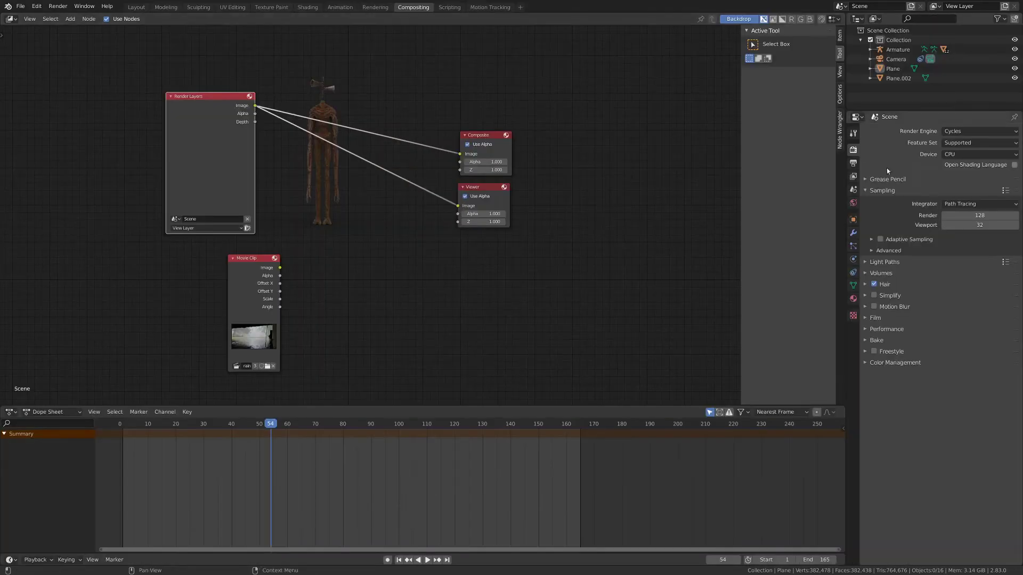
pyautogui.click(853, 163)
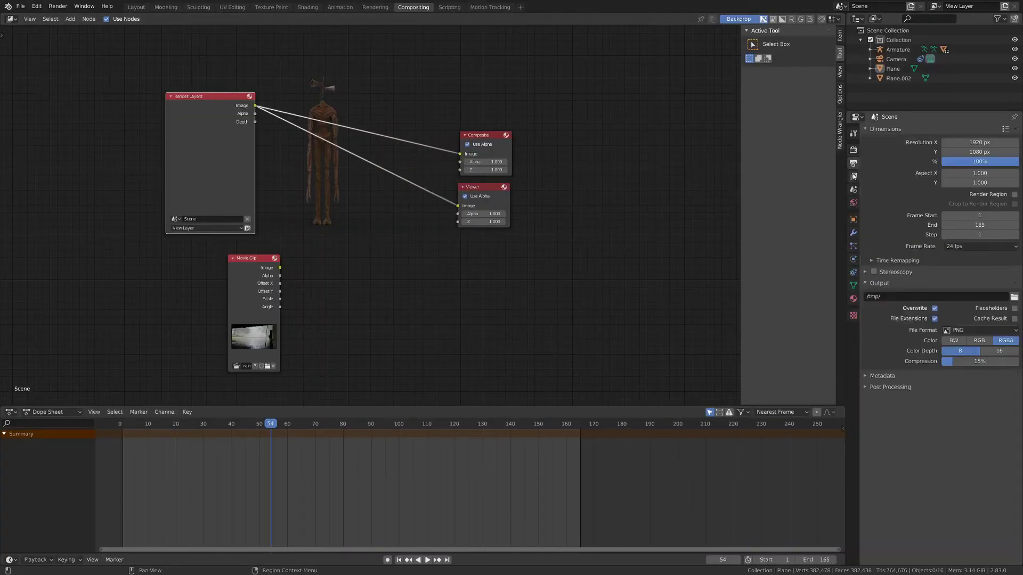
pyautogui.click(853, 150)
pyautogui.click(981, 215)
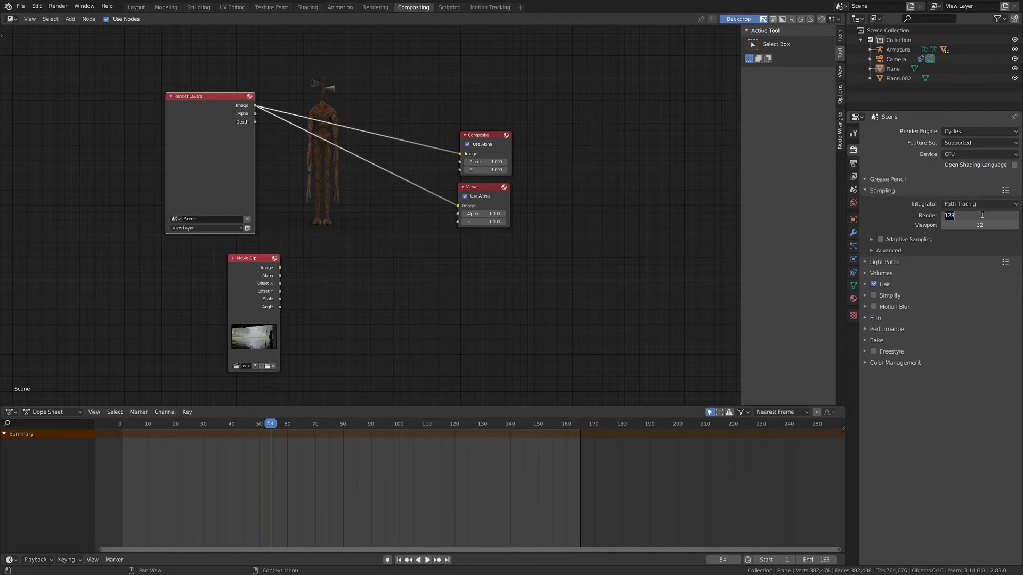
pyautogui.write('50')
pyautogui.press('Return')
pyautogui.click(880, 239)
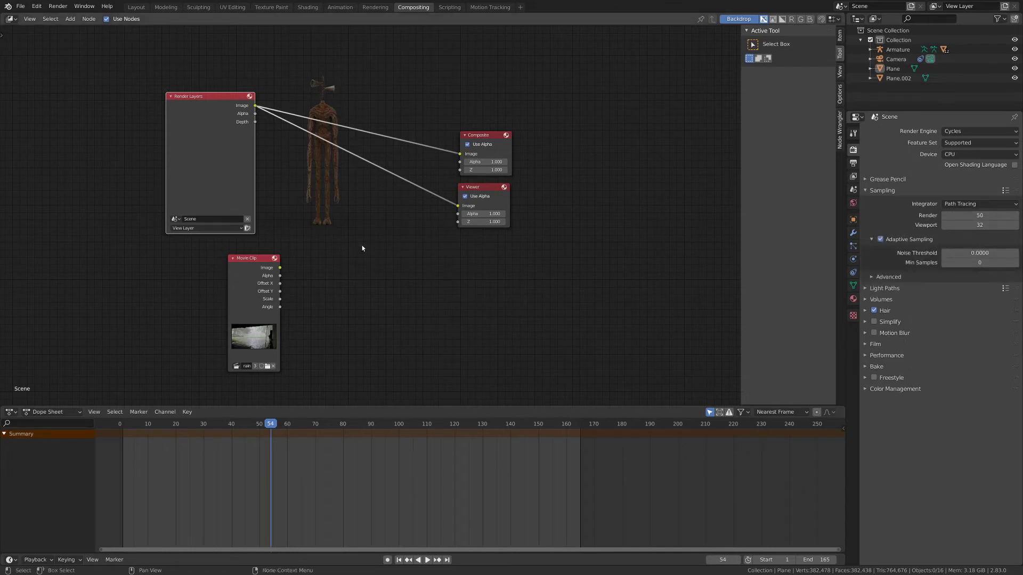
pyautogui.press('F12')
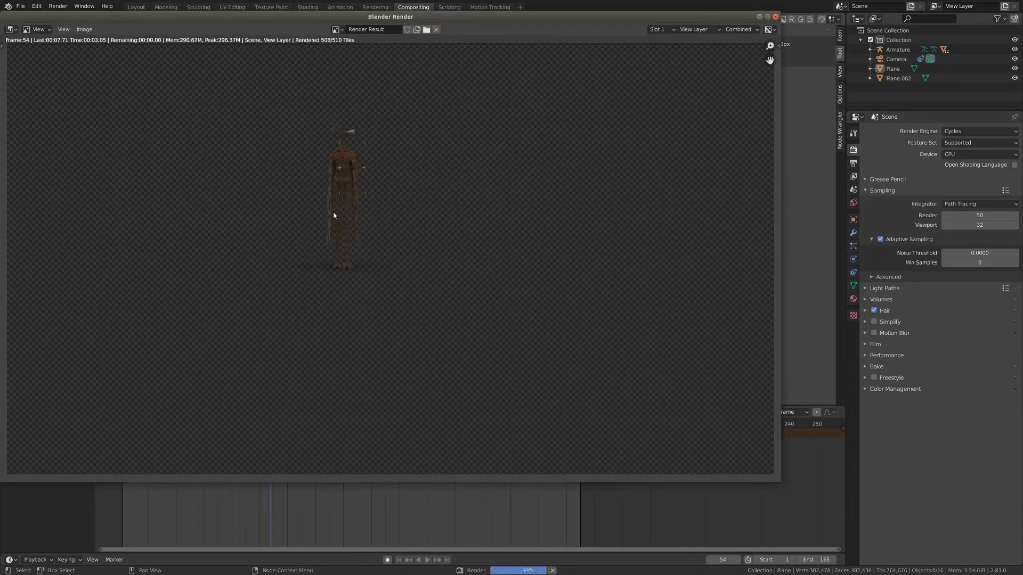
pyautogui.click(776, 17)
# - Add a Mix color node on the link between Render Layers and Viewer
pyautogui.scroll(2, 190, 141)
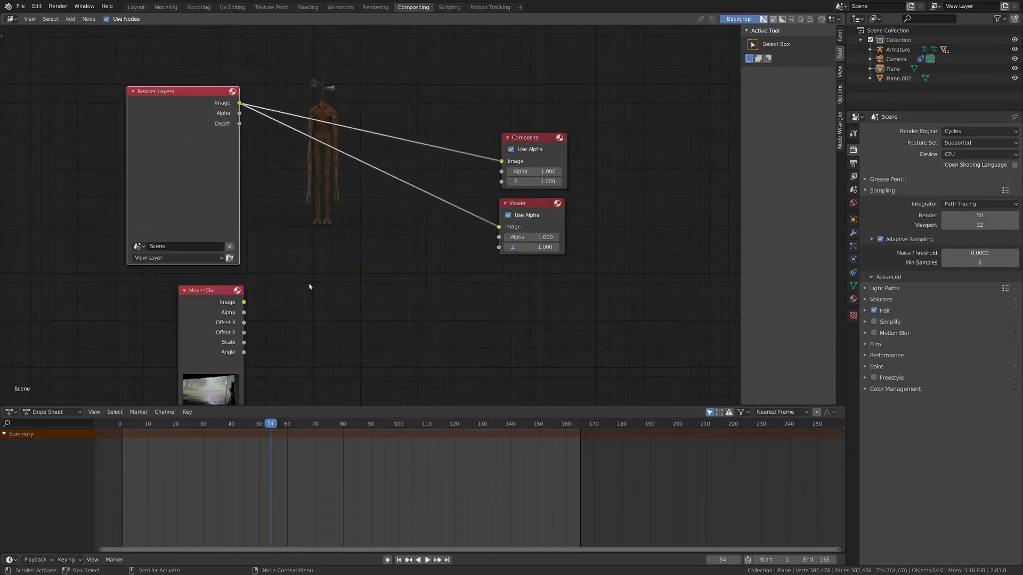
pyautogui.hotkey('shift', 'a')
pyautogui.moveTo(361, 275)
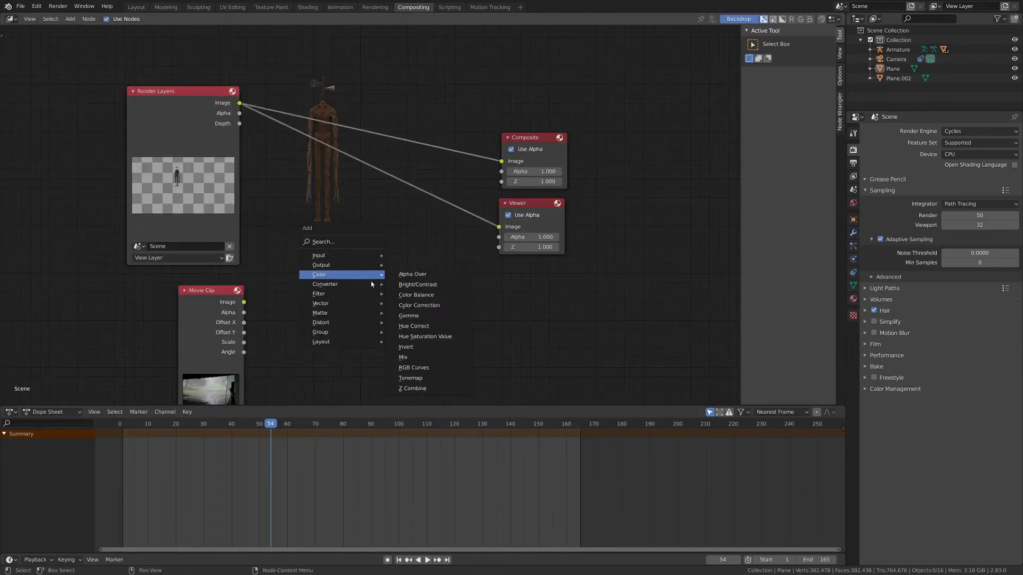
pyautogui.click(417, 355)
pyautogui.click(357, 174)
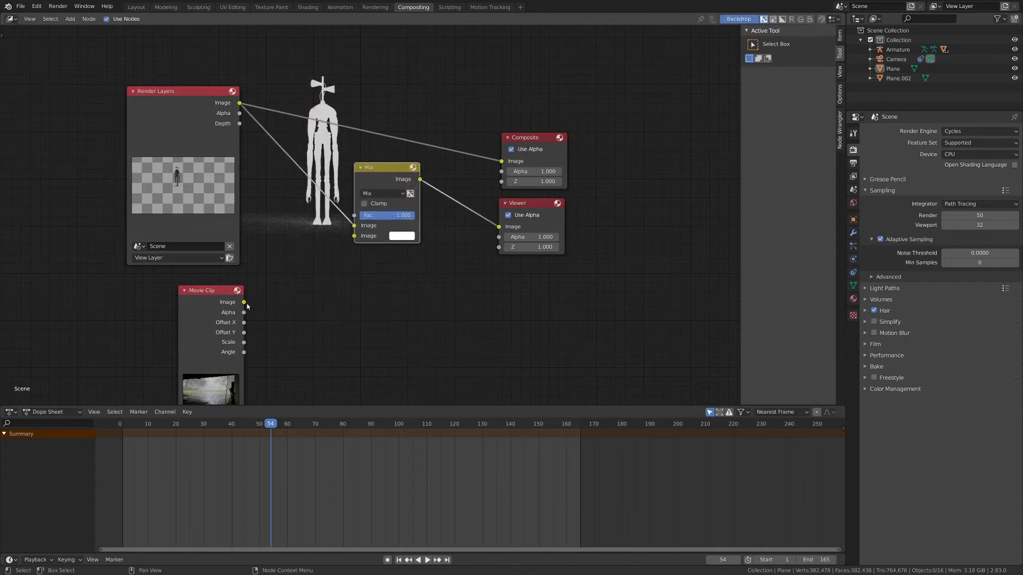
# - Feed the Movie Clip image into Mix with the second input's alpha enabled, and swap the inputs so the render lies over the footage
pyautogui.moveTo(244, 303); pyautogui.dragTo(354, 236)
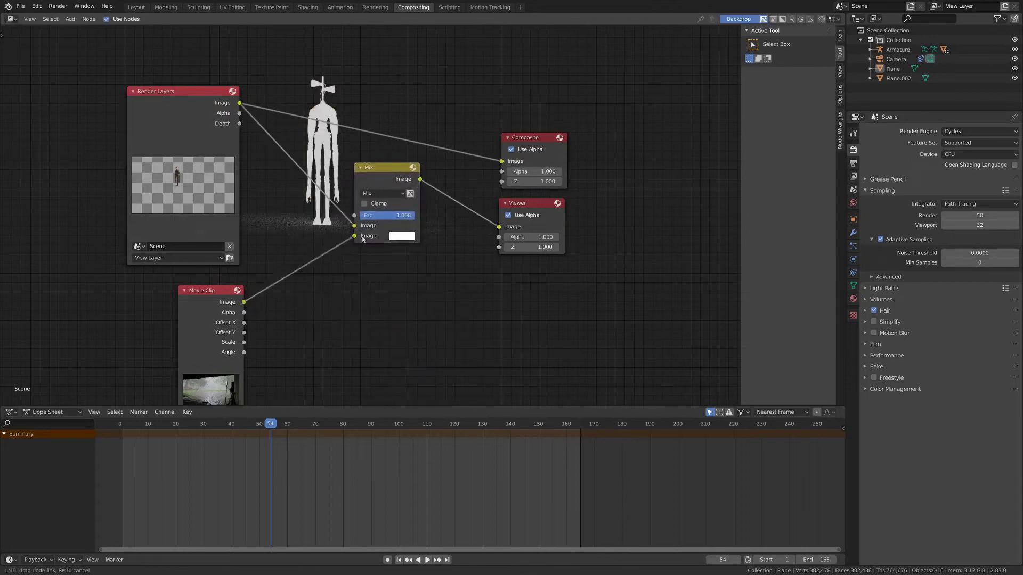
pyautogui.click(411, 193)
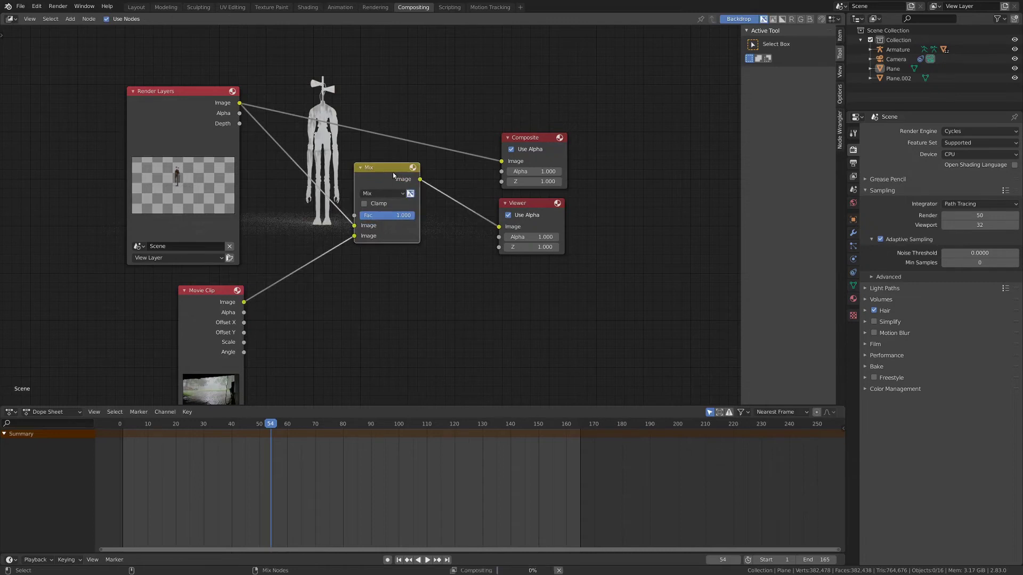
pyautogui.moveTo(341, 213); pyautogui.dragTo(388, 237, button='middle')
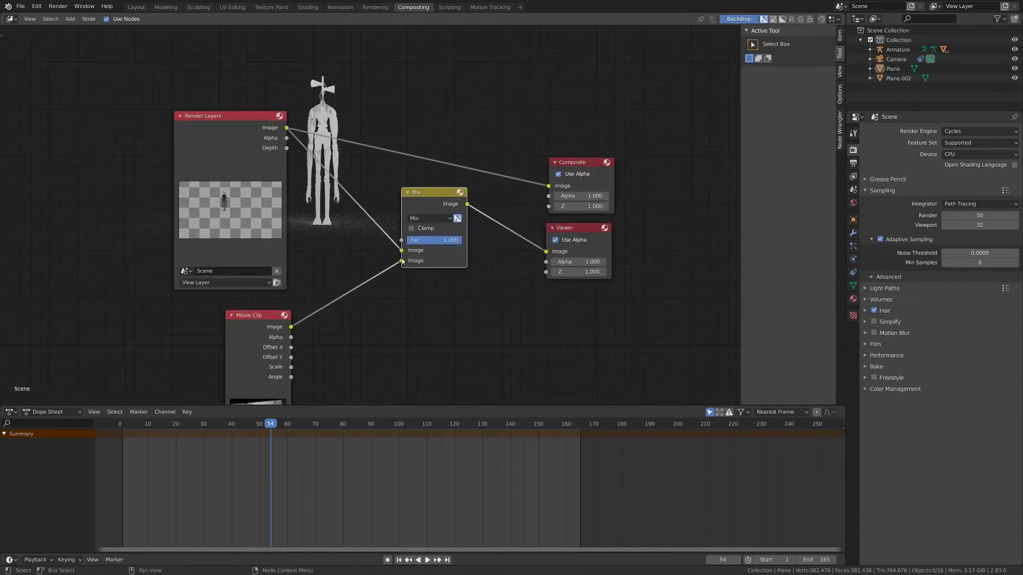
pyautogui.moveTo(401, 260); pyautogui.dragTo(402, 250)
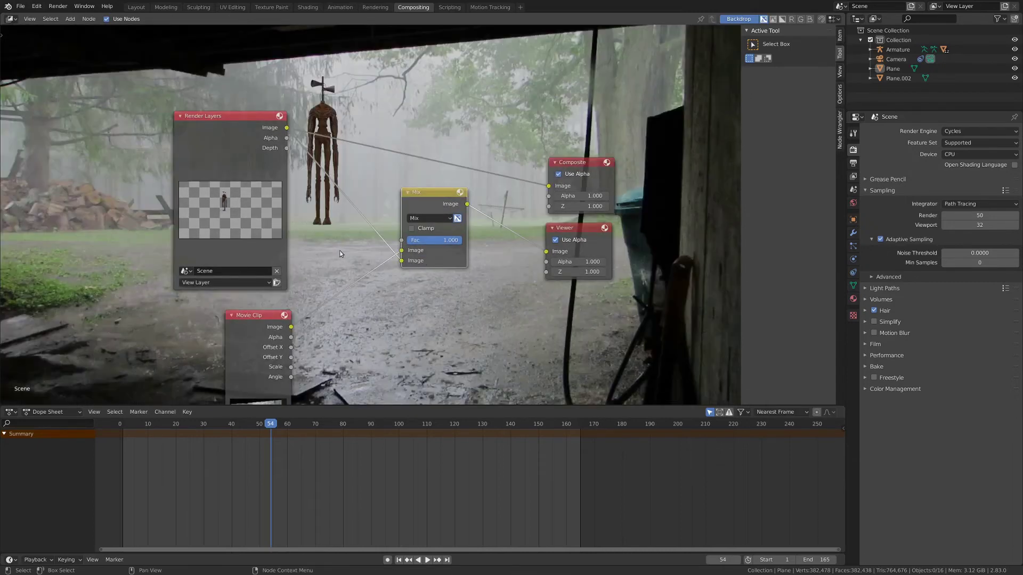
# - Rearrange the input nodes so Movie Clip sits above Render Layers, with free space before the Mix node
pyautogui.moveTo(232, 156); pyautogui.dragTo(150, 152)
pyautogui.scroll(2, 223, 138)
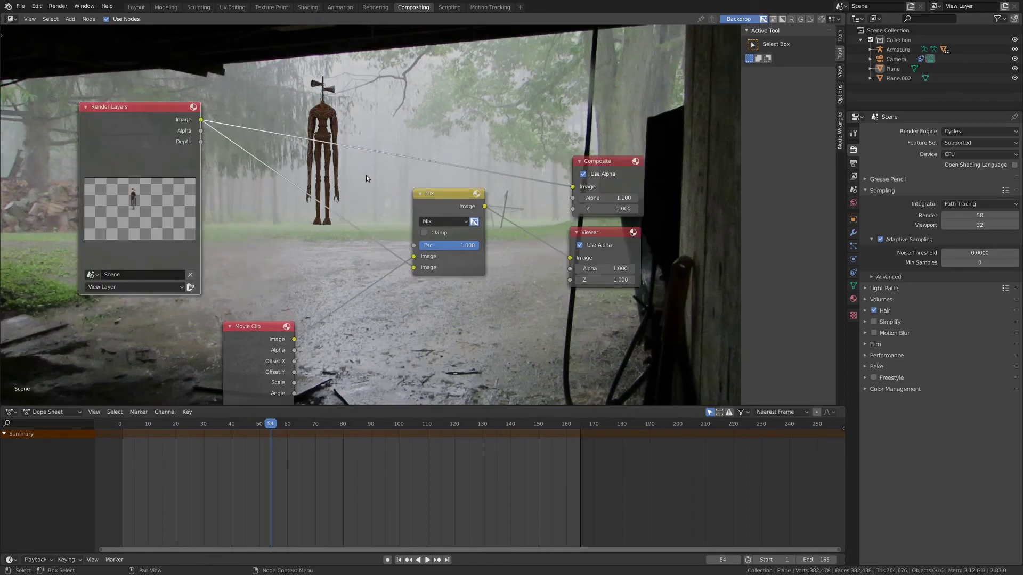
pyautogui.moveTo(366, 174); pyautogui.dragTo(555, 136, button='middle')
pyautogui.moveTo(455, 322); pyautogui.dragTo(196, 65)
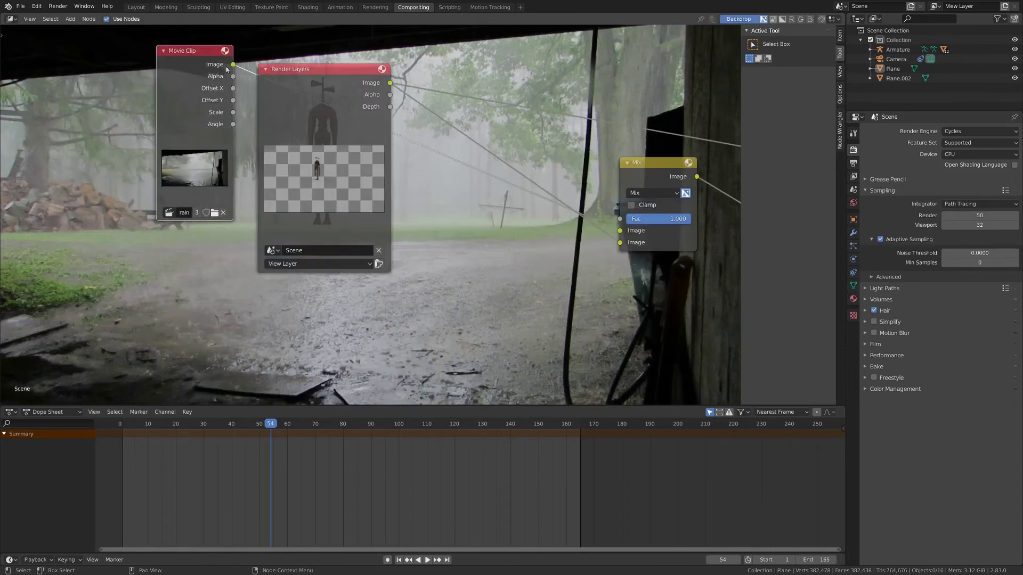
pyautogui.moveTo(321, 129); pyautogui.dragTo(291, 379)
pyautogui.scroll(-1, 408, 314)
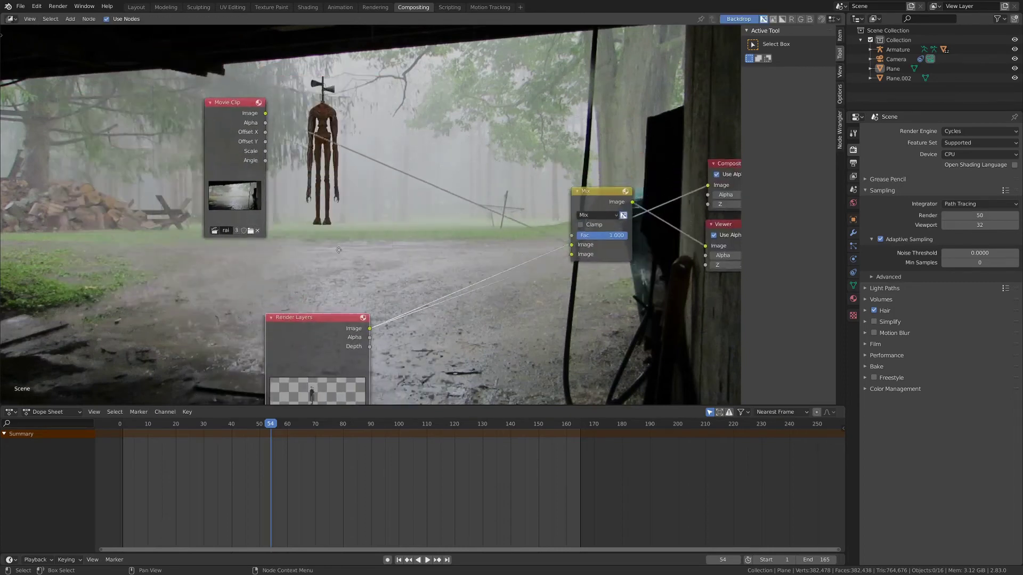
pyautogui.scroll(2, 391, 192)
pyautogui.moveTo(390, 193); pyautogui.dragTo(357, 251, button='middle')
pyautogui.moveTo(166, 155); pyautogui.dragTo(260, 239)
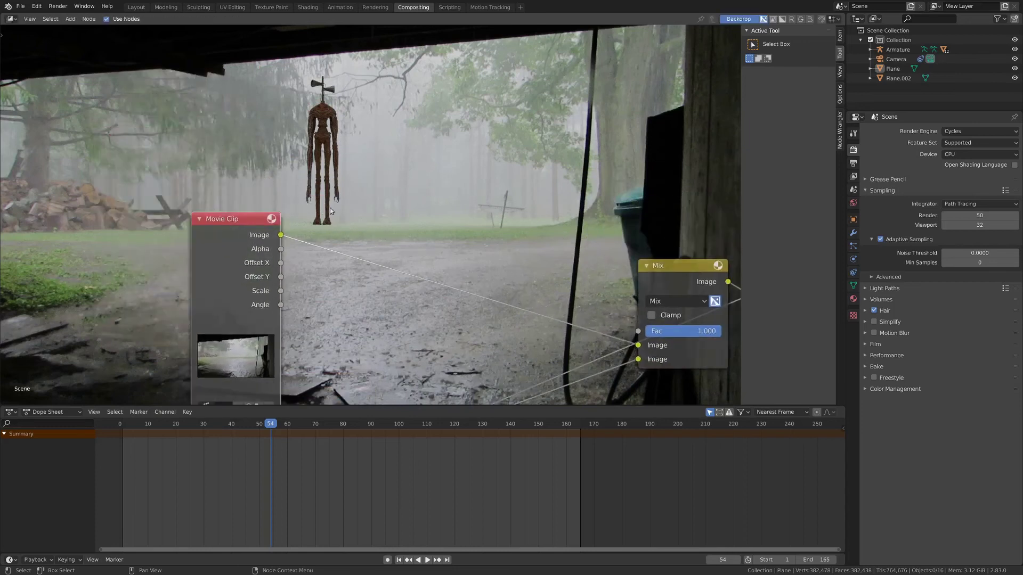
# - Add a ColorRamp node above Mix, drive its factor with the Movie Clip image, and preview its output in the Viewer
pyautogui.hotkey('shift', 'a')
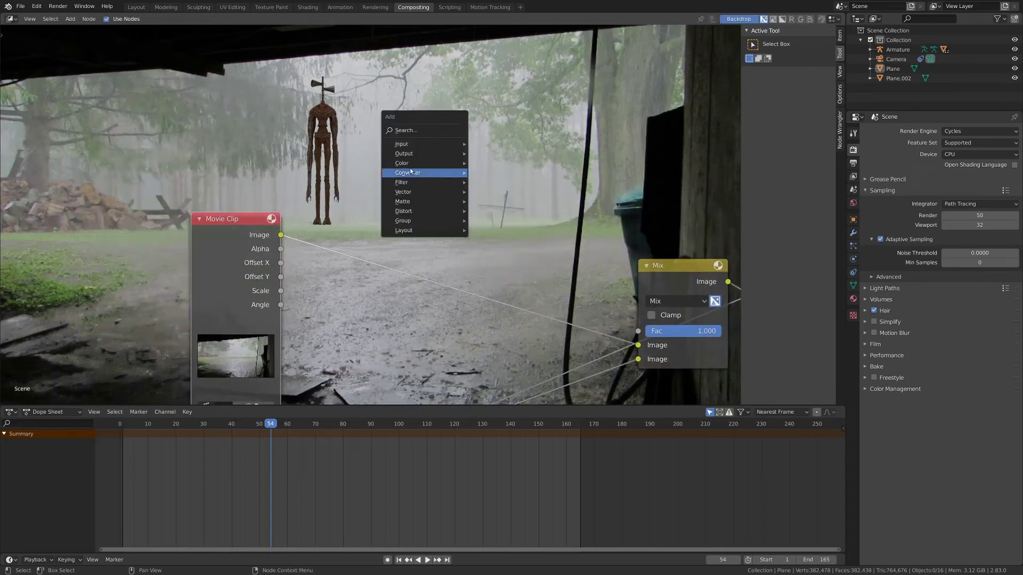
pyautogui.moveTo(416, 173)
pyautogui.click(512, 183)
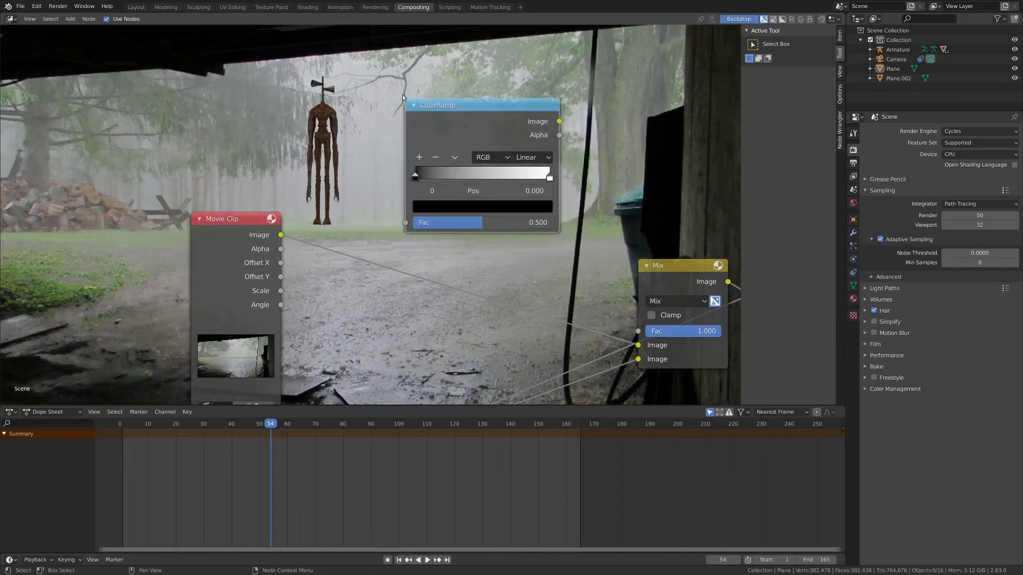
pyautogui.moveTo(281, 235); pyautogui.dragTo(407, 222)
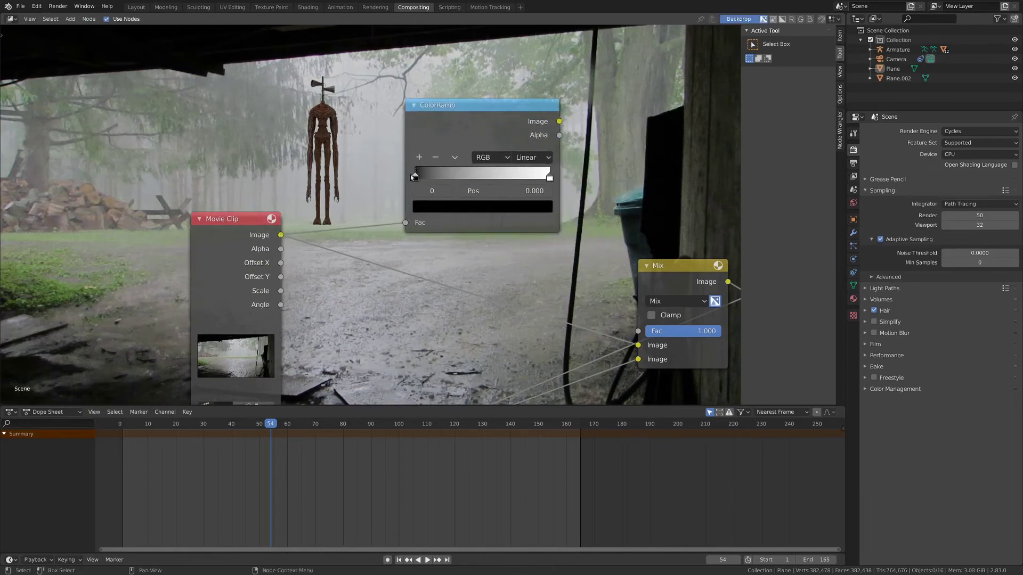
pyautogui.scroll(1, 498, 93)
pyautogui.moveTo(498, 93); pyautogui.dragTo(485, 233, button='middle')
pyautogui.keyDown('ctrl'); pyautogui.keyDown('shift'); pyautogui.click(485, 232); pyautogui.keyUp('shift'); pyautogui.keyUp('ctrl')
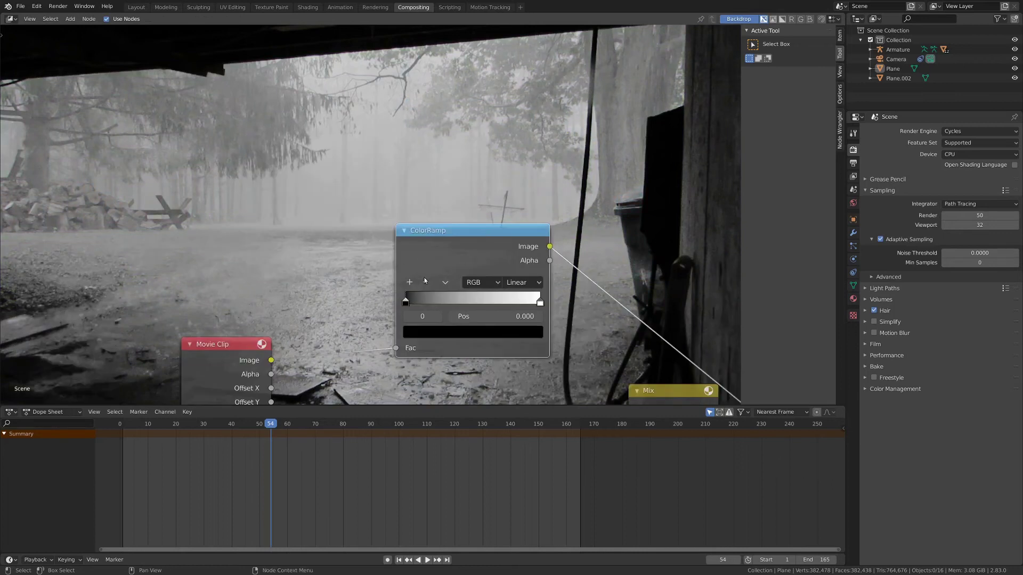
# - Increase the ramp mask's contrast by moving the black stop to 0.382 and the white stop inward to 0.912
pyautogui.scroll(2, 443, 255)
pyautogui.moveTo(443, 272); pyautogui.dragTo(443, 251, button='middle')
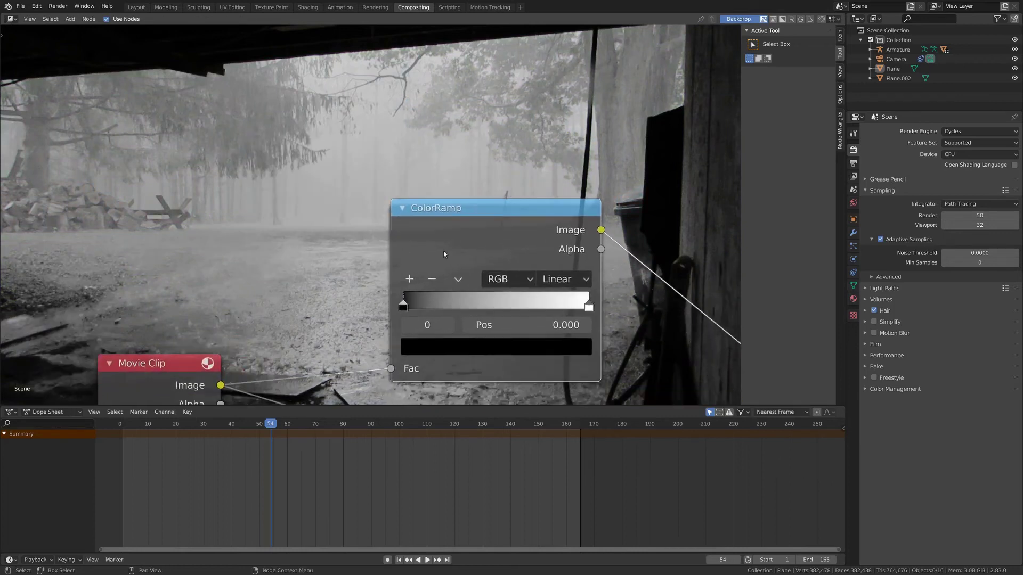
pyautogui.moveTo(401, 304); pyautogui.dragTo(469, 305)
pyautogui.moveTo(437, 264); pyautogui.dragTo(570, 315, button='middle')
pyautogui.scroll(3, 336, 215)
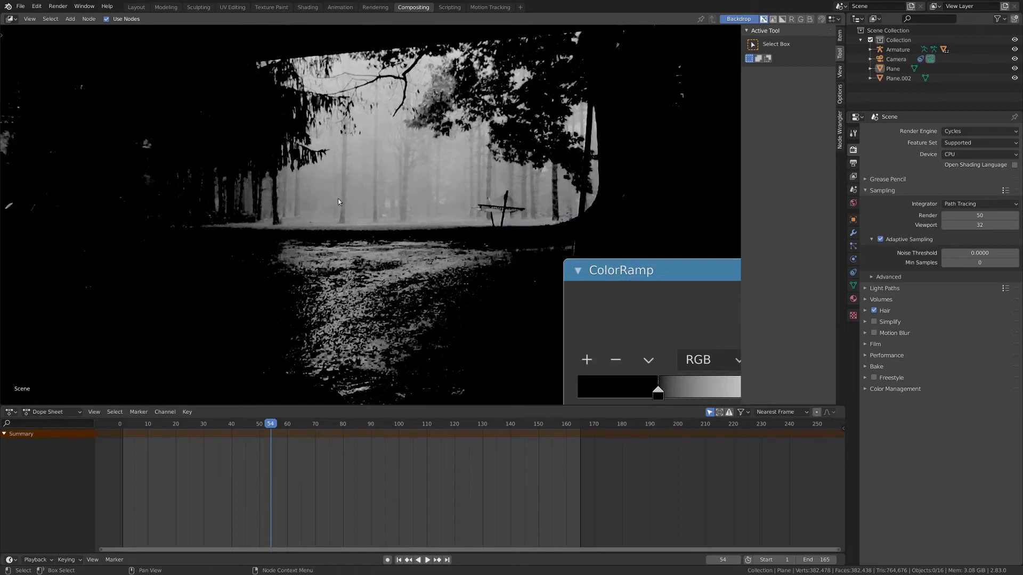
pyautogui.moveTo(474, 265); pyautogui.dragTo(275, 209, button='middle')
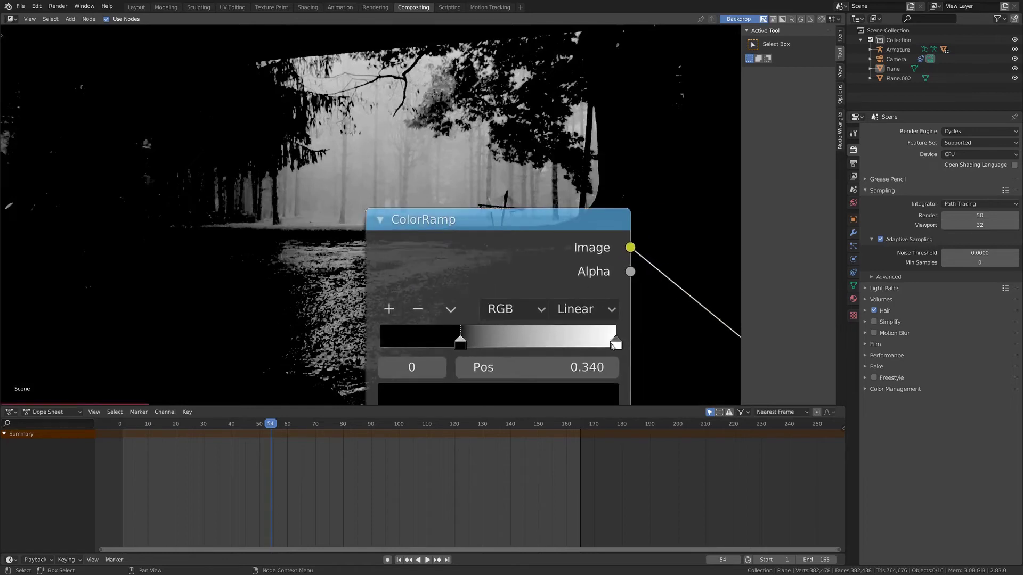
pyautogui.moveTo(613, 345); pyautogui.dragTo(596, 340)
pyautogui.moveTo(461, 342); pyautogui.dragTo(470, 341)
pyautogui.scroll(-2, 471, 341)
pyautogui.moveTo(476, 322); pyautogui.dragTo(445, 318, button='middle')
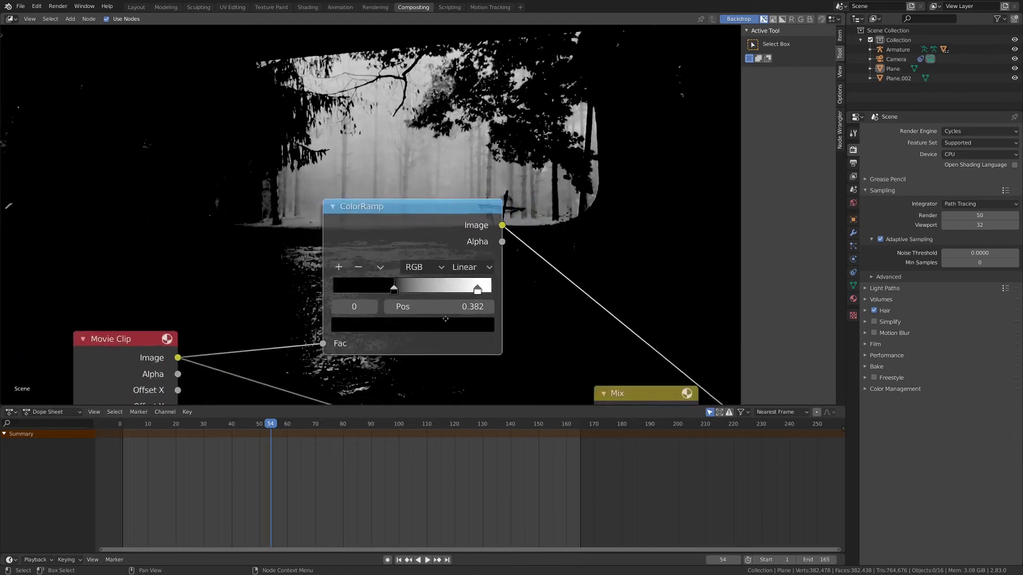
# - Use the ColorRamp image as the Mix node's factor and preview the Mix result in the Viewer
pyautogui.scroll(-3, 445, 319)
pyautogui.moveTo(378, 165); pyautogui.dragTo(452, 358)
pyautogui.keyDown('ctrl'); pyautogui.keyDown('shift'); pyautogui.click(497, 305); pyautogui.keyUp('shift'); pyautogui.keyUp('ctrl')
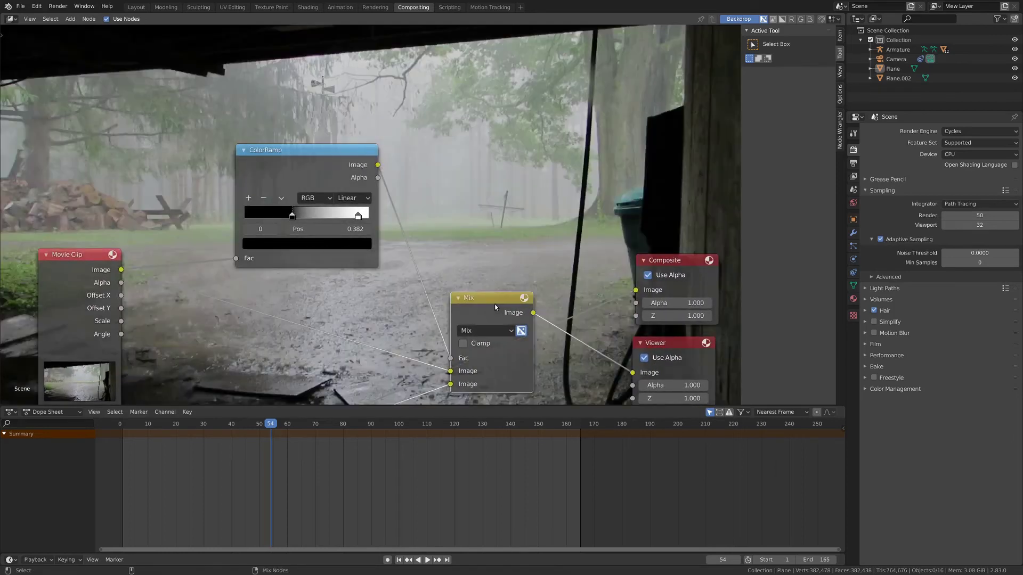
# - Enlarge the backdrop image and examine how the figure blends behind the hanging branches and into the fog
pyautogui.moveTo(417, 257); pyautogui.dragTo(278, 261, button='middle')
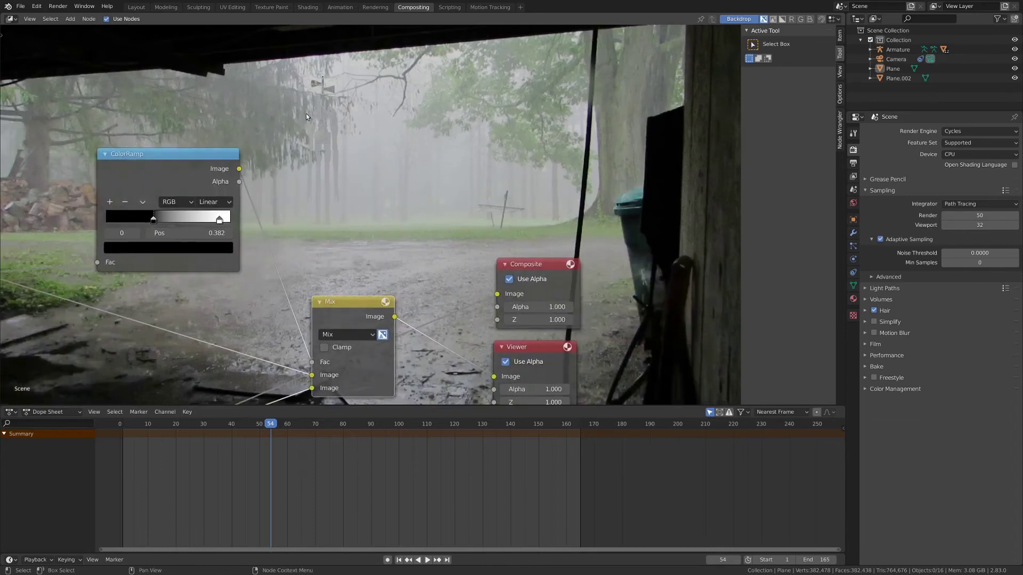
pyautogui.hotkey('alt', 'v')
pyautogui.hotkey('alt', 'v')
pyautogui.hotkey('alt', 'v')
pyautogui.hotkey('alt', 'v')
pyautogui.hotkey('alt', 'v')
pyautogui.hotkey('alt', 'v')
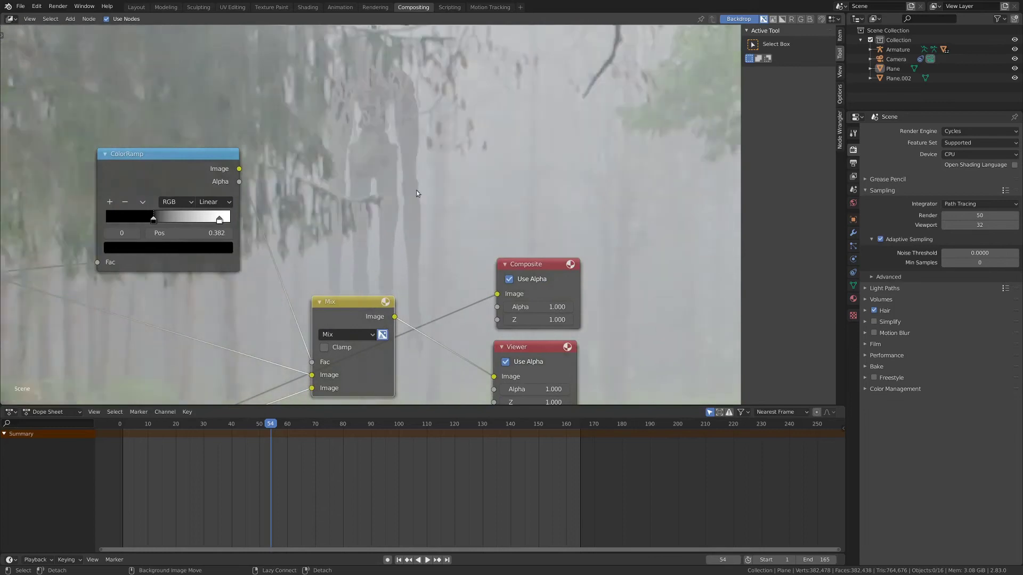
pyautogui.keyDown('alt'); pyautogui.moveTo(417, 190); pyautogui.dragTo(427, 295, button='middle'); pyautogui.keyUp('alt')
pyautogui.hotkey('alt', 'v')
pyautogui.hotkey('alt', 'v')
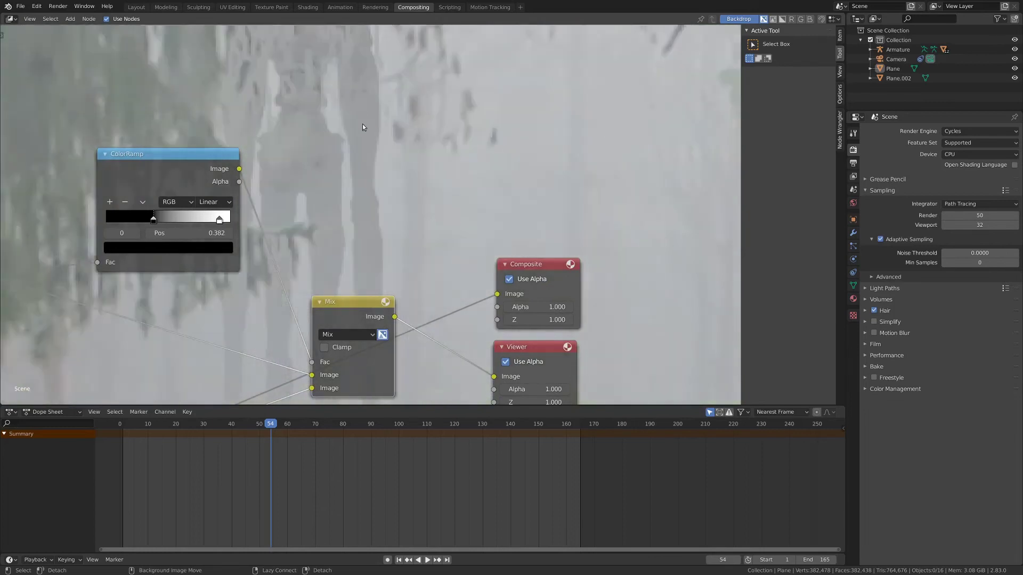
pyautogui.keyDown('alt'); pyautogui.moveTo(362, 125); pyautogui.dragTo(400, 291, button='middle'); pyautogui.keyUp('alt')
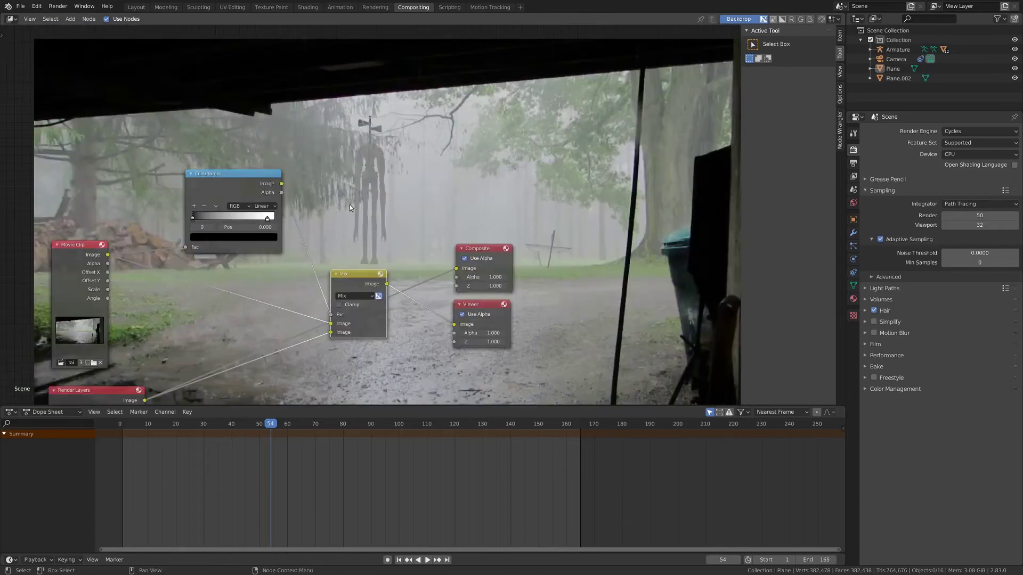
# - Set the ramp's black stop to slightly under a third of its length, and darken the 0.912 stop to light grey
pyautogui.scroll(4, 159, 245)
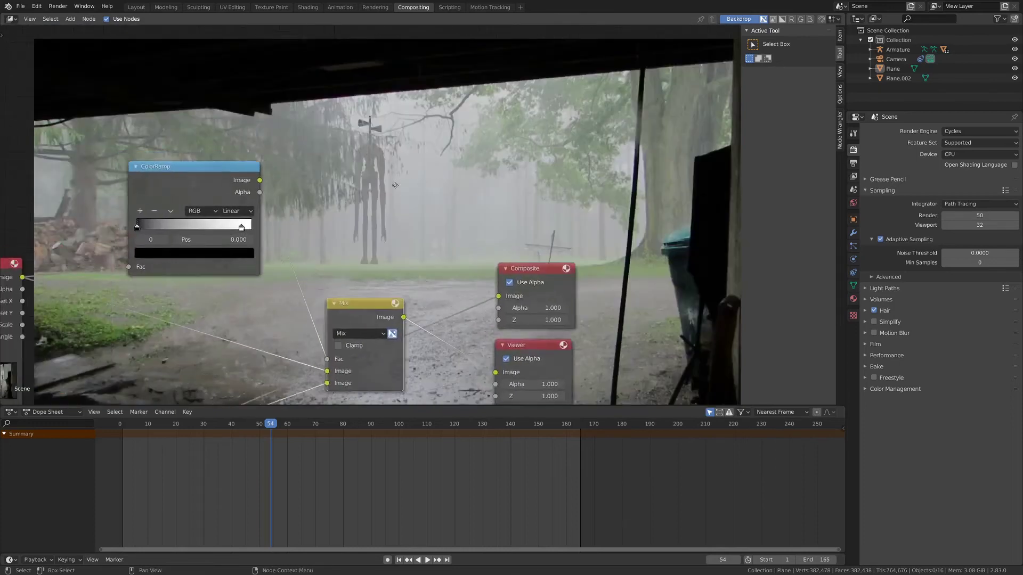
pyautogui.moveTo(102, 234); pyautogui.dragTo(159, 233)
pyautogui.click(258, 237)
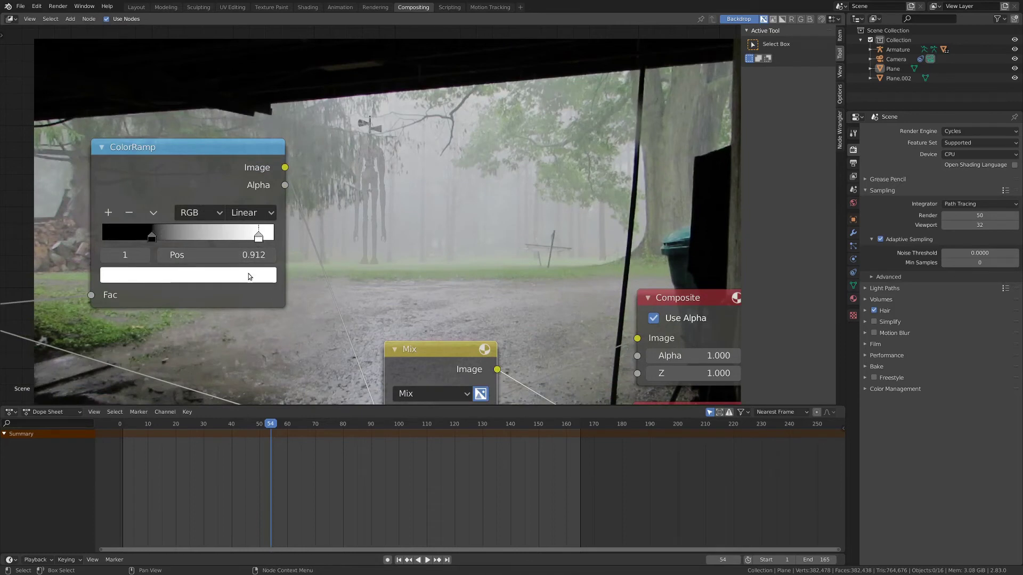
pyautogui.click(250, 275)
pyautogui.click(240, 52)
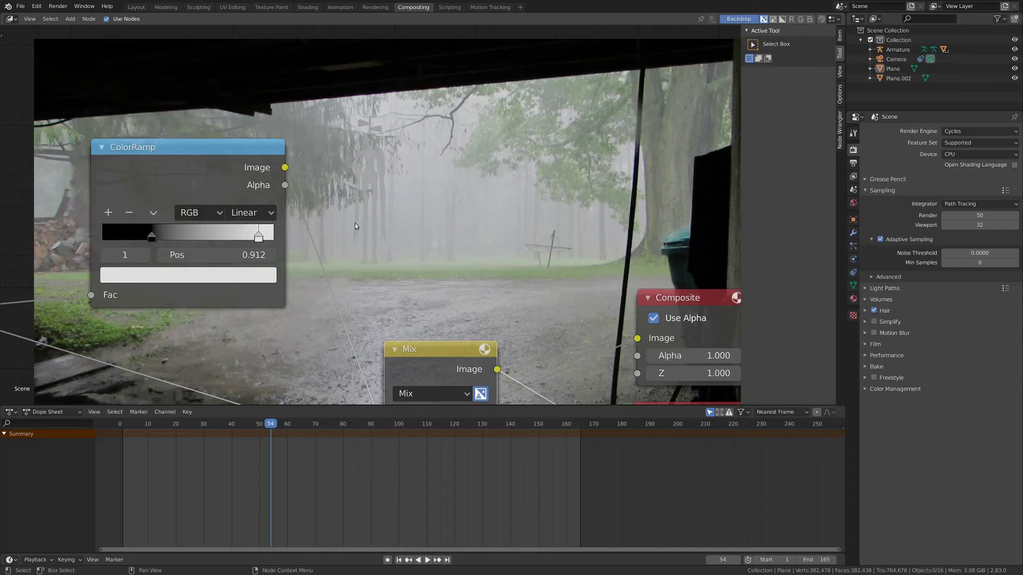
# - Inspect the fainter figure up close, from its torso behind the branches down to its feet on the grass
pyautogui.scroll(3, 361, 219)
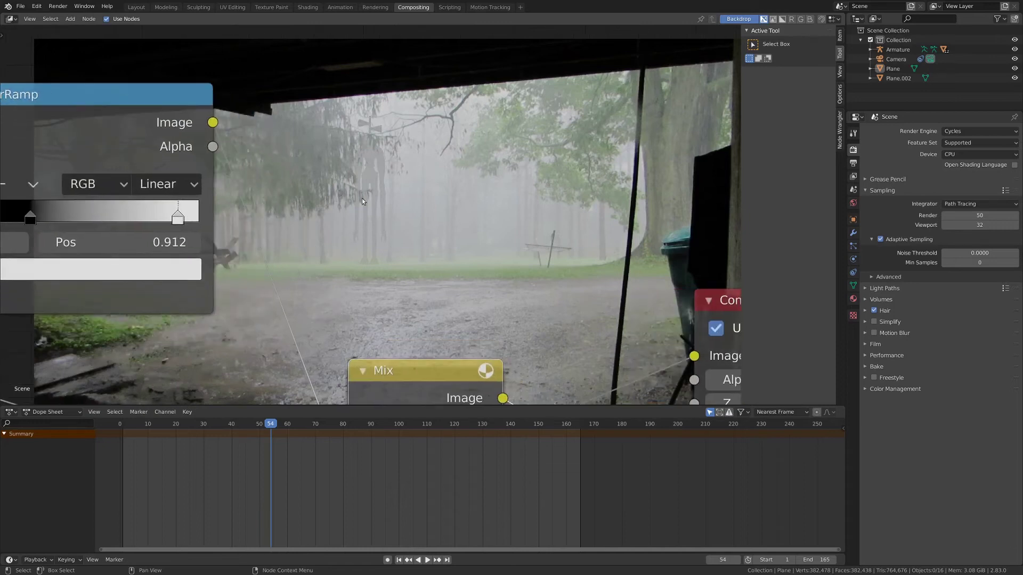
pyautogui.hotkey('alt', 'v')
pyautogui.hotkey('alt', 'v')
pyautogui.hotkey('alt', 'v')
pyautogui.hotkey('alt', 'v')
pyautogui.hotkey('alt', 'v')
pyautogui.hotkey('alt', 'v')
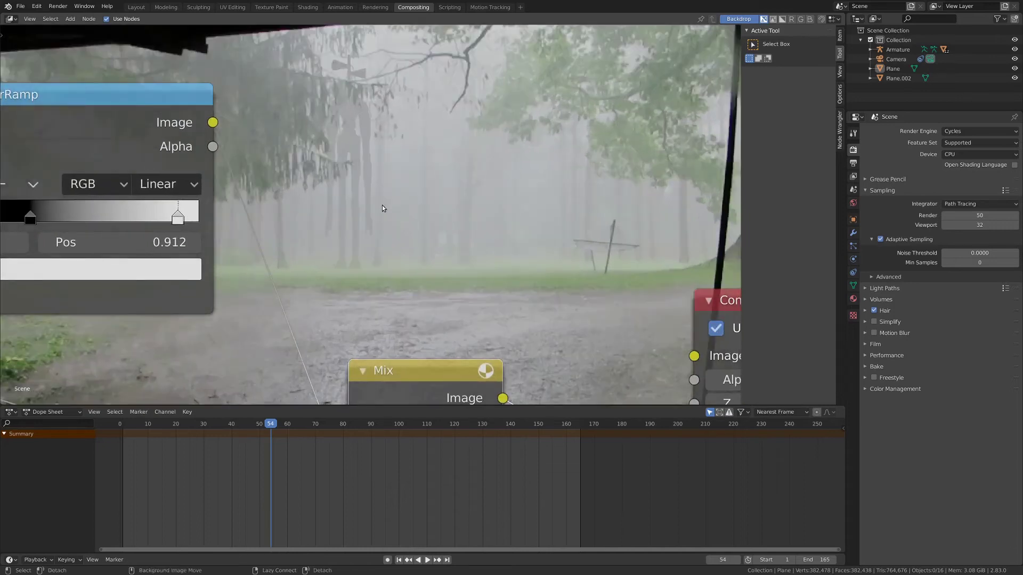
pyautogui.keyDown('alt'); pyautogui.moveTo(343, 169); pyautogui.dragTo(537, 327, button='middle'); pyautogui.keyUp('alt')
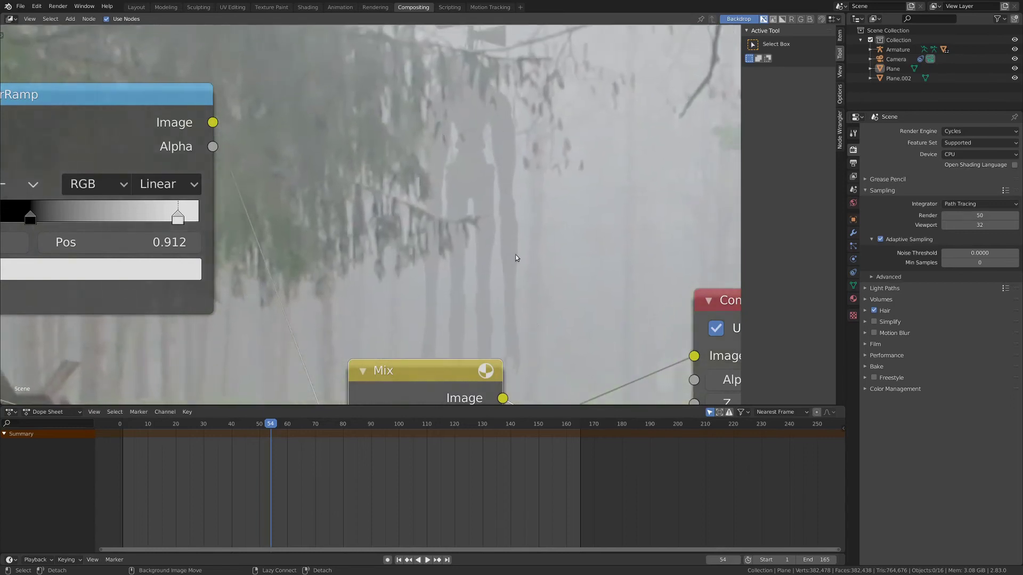
pyautogui.keyDown('alt'); pyautogui.moveTo(505, 232); pyautogui.dragTo(451, 352, button='middle'); pyautogui.keyUp('alt')
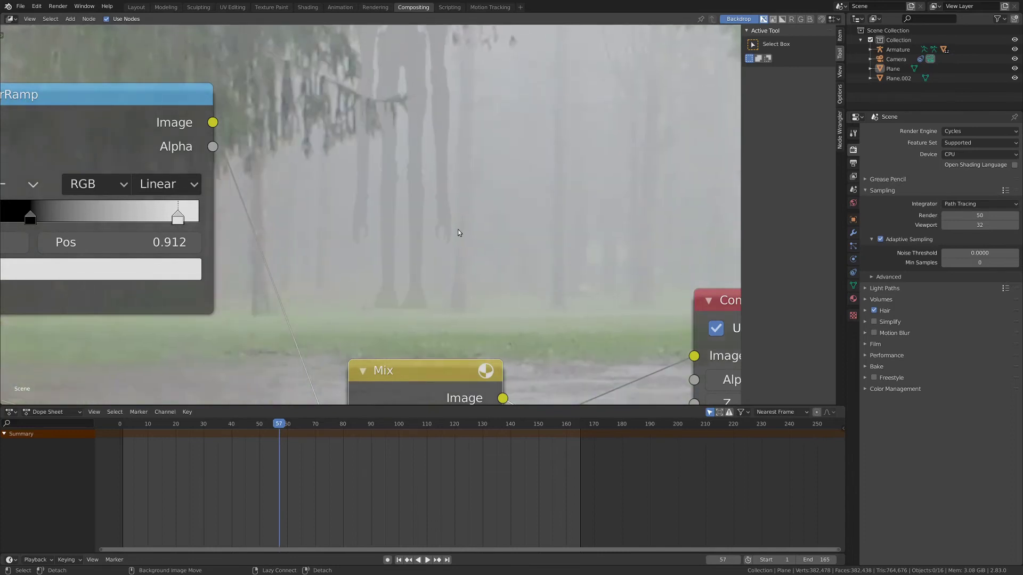
pyautogui.press('Home')
# - Connect the Mix output to Composite, move Composite and Viewer farther from Mix, and join their links in a shared reroute
pyautogui.moveTo(521, 157); pyautogui.dragTo(616, 137)
pyautogui.moveTo(597, 150); pyautogui.dragTo(326, 254, button='middle')
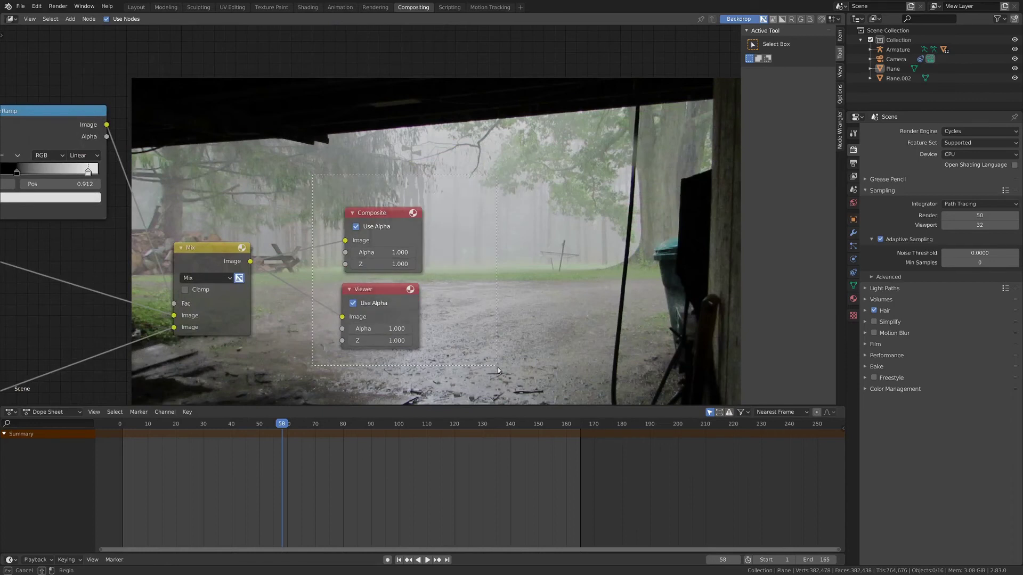
pyautogui.press('g')
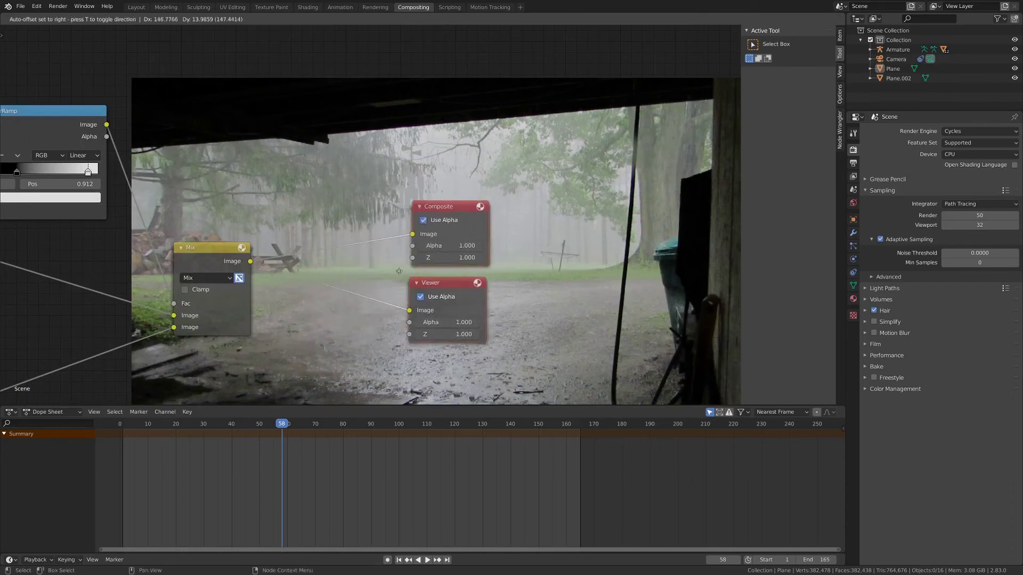
pyautogui.click(510, 237)
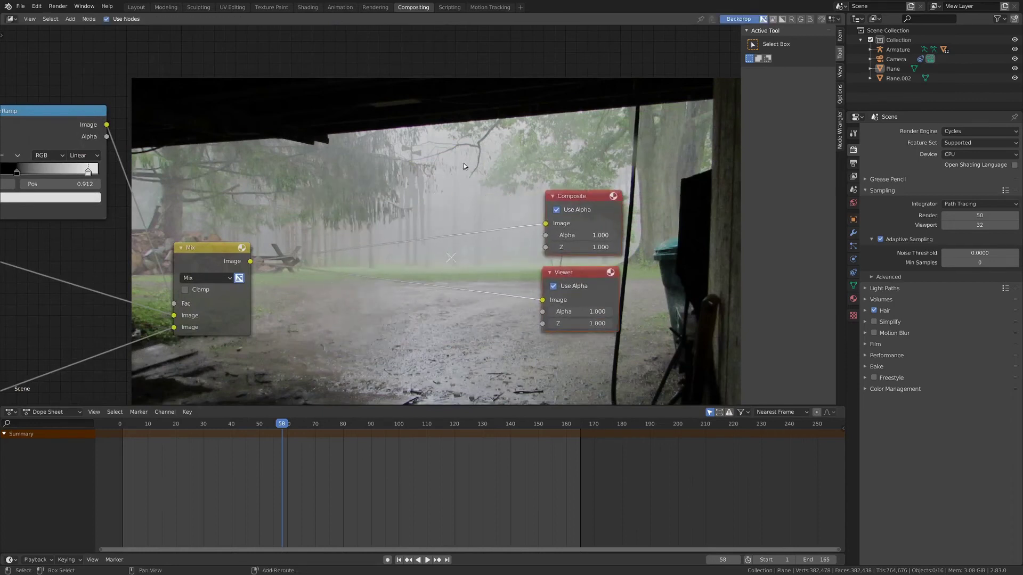
pyautogui.keyDown('shift'); pyautogui.moveTo(471, 175); pyautogui.dragTo(488, 332, button='right'); pyautogui.keyUp('shift')
pyautogui.moveTo(481, 263); pyautogui.dragTo(511, 260)
# - Review the overall node setup, and examine the figure's legs and arms against the foggy trees in the enlarged backdrop
pyautogui.scroll(-6, 567, 287)
pyautogui.moveTo(548, 241); pyautogui.dragTo(705, 178, button='middle')
pyautogui.scroll(4, 398, 256)
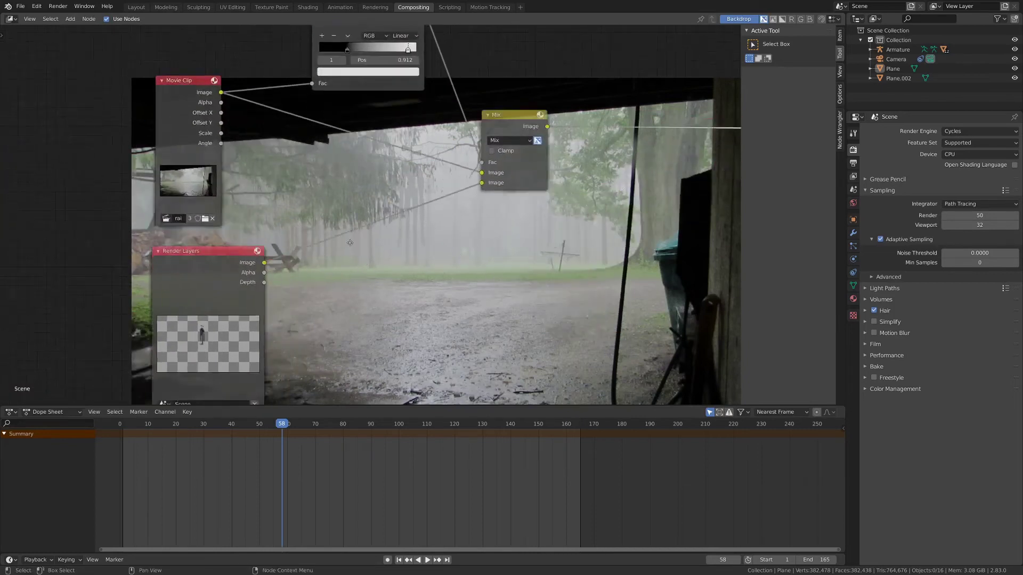
pyautogui.moveTo(523, 242); pyautogui.dragTo(440, 212, button='middle')
pyautogui.press('v')
pyautogui.press('v')
pyautogui.press('v')
pyautogui.press('v')
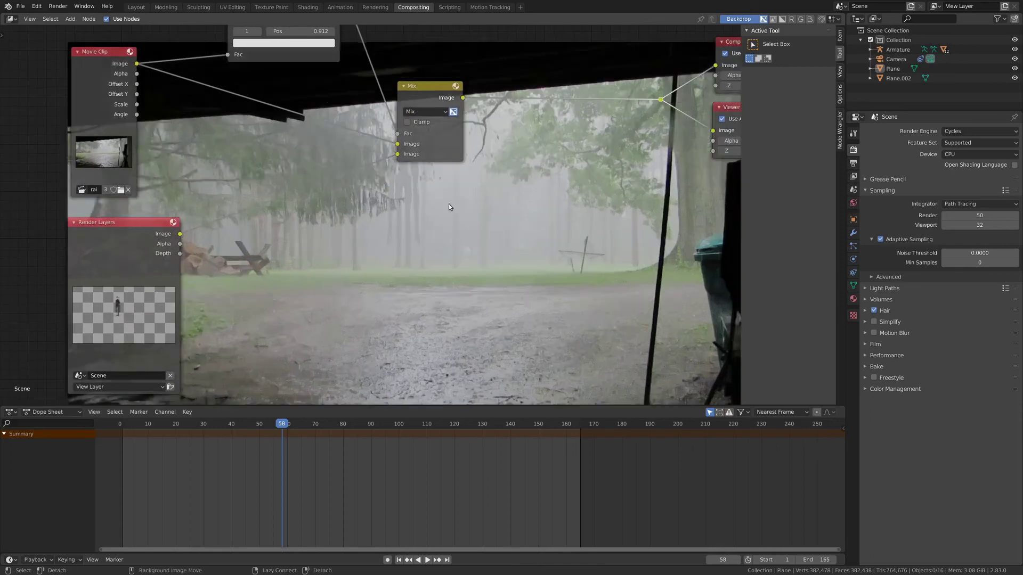
pyautogui.keyDown('alt'); pyautogui.moveTo(369, 183); pyautogui.dragTo(482, 315, button='middle'); pyautogui.keyUp('alt')
pyautogui.keyDown('alt'); pyautogui.scroll(1, 482, 314); pyautogui.keyUp('alt')
pyautogui.hotkey('alt', 'v')
pyautogui.hotkey('alt', 'v')
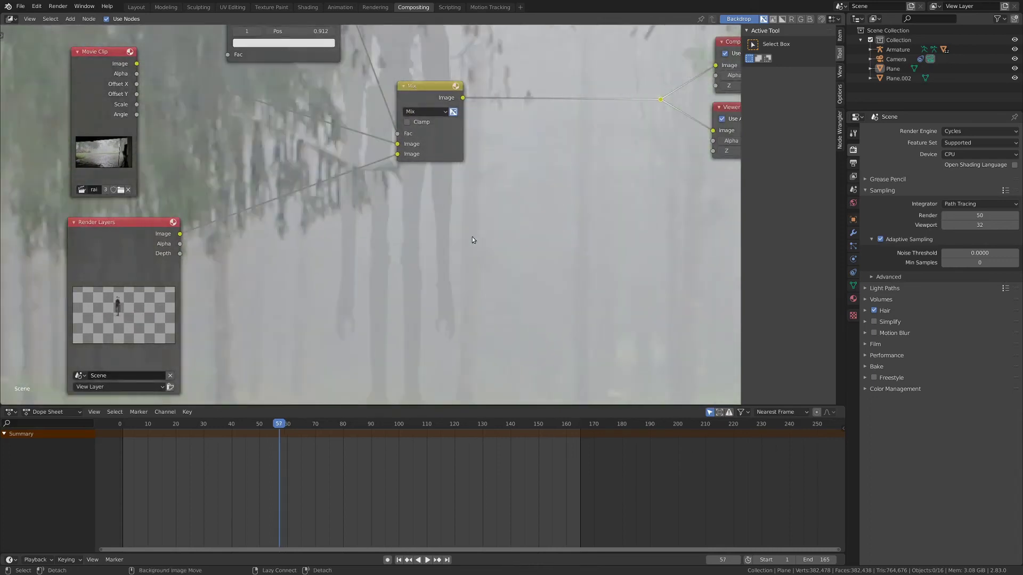
pyautogui.keyDown('alt'); pyautogui.moveTo(427, 217); pyautogui.dragTo(496, 240, button='middle'); pyautogui.keyUp('alt')
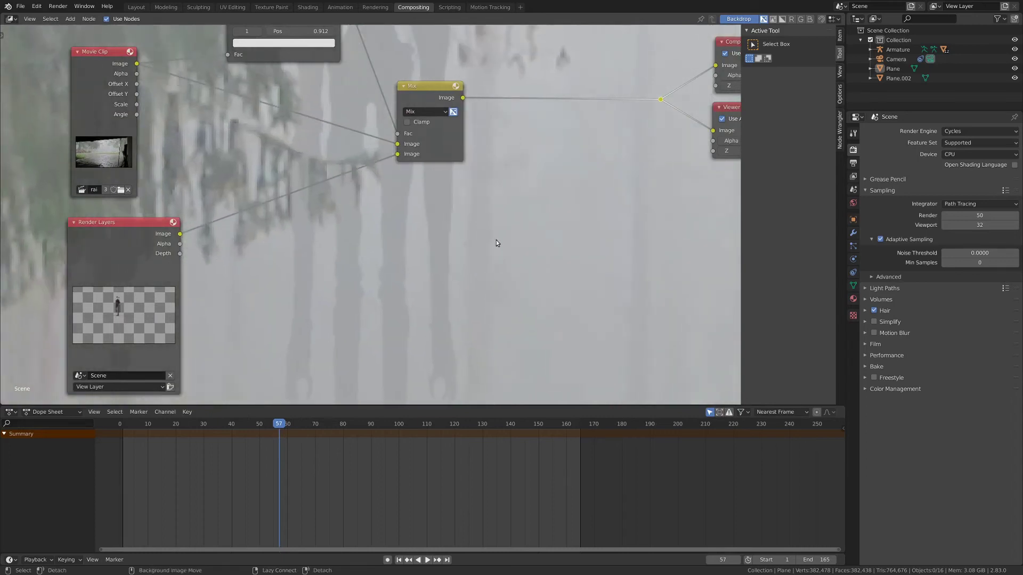
# - Move Render Layers clear of its link to Mix and insert a Blur node on that link
pyautogui.moveTo(470, 286); pyautogui.dragTo(374, 254, button='middle')
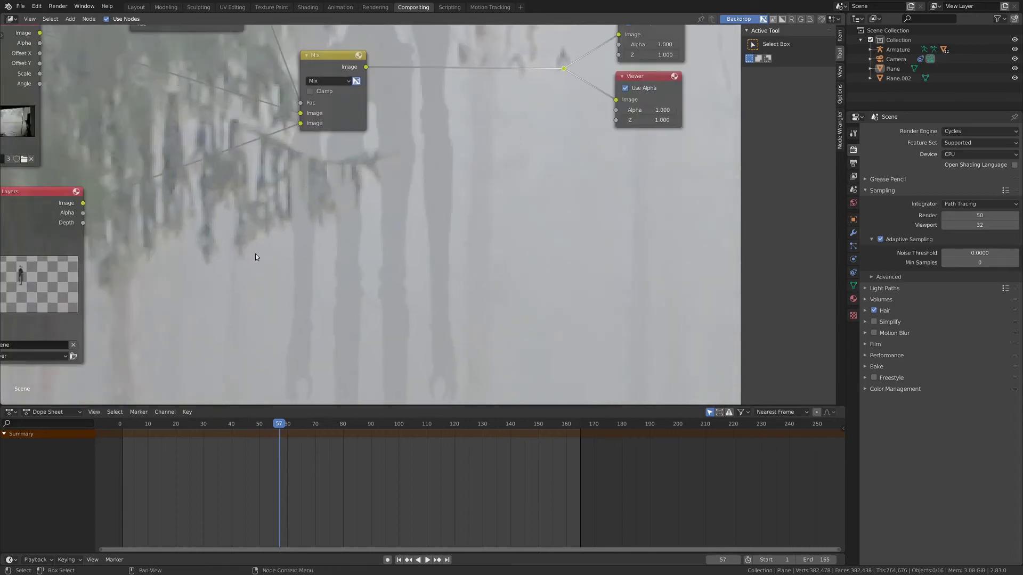
pyautogui.moveTo(256, 257); pyautogui.dragTo(392, 294, button='middle')
pyautogui.scroll(1, 393, 294)
pyautogui.moveTo(149, 249); pyautogui.dragTo(128, 270)
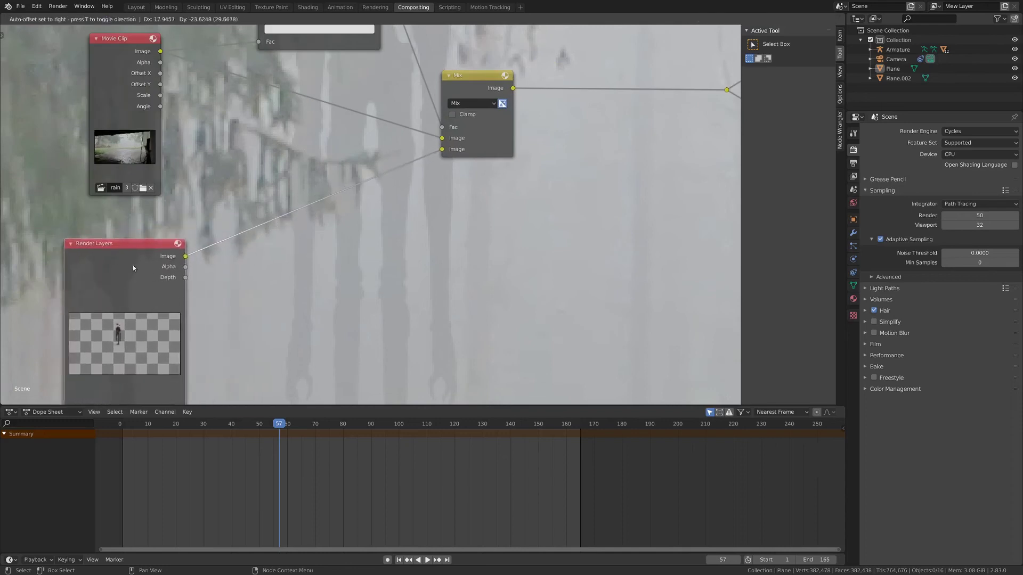
pyautogui.hotkey('shift', 'a')
pyautogui.moveTo(445, 256)
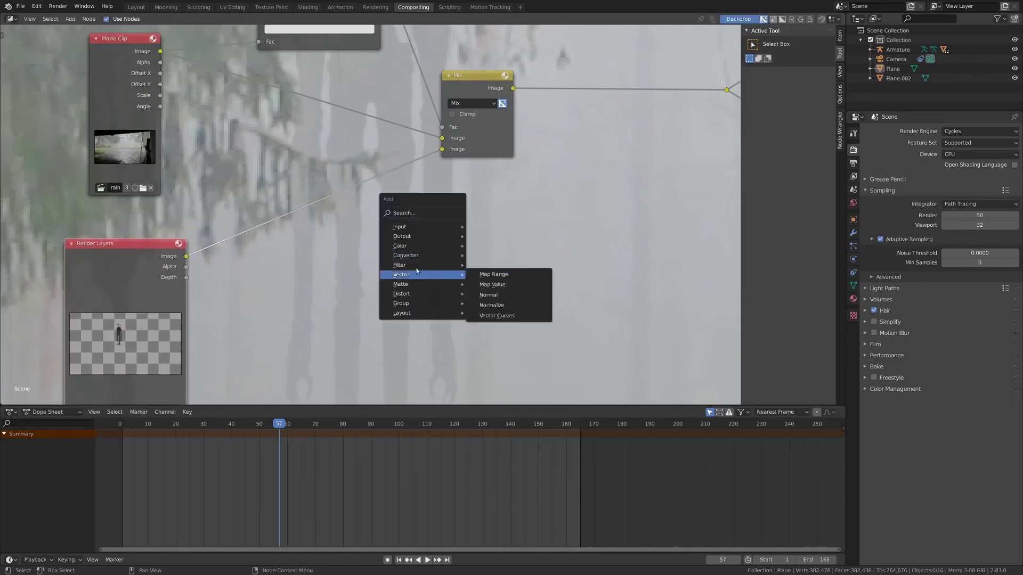
pyautogui.click(477, 267)
pyautogui.click(257, 176)
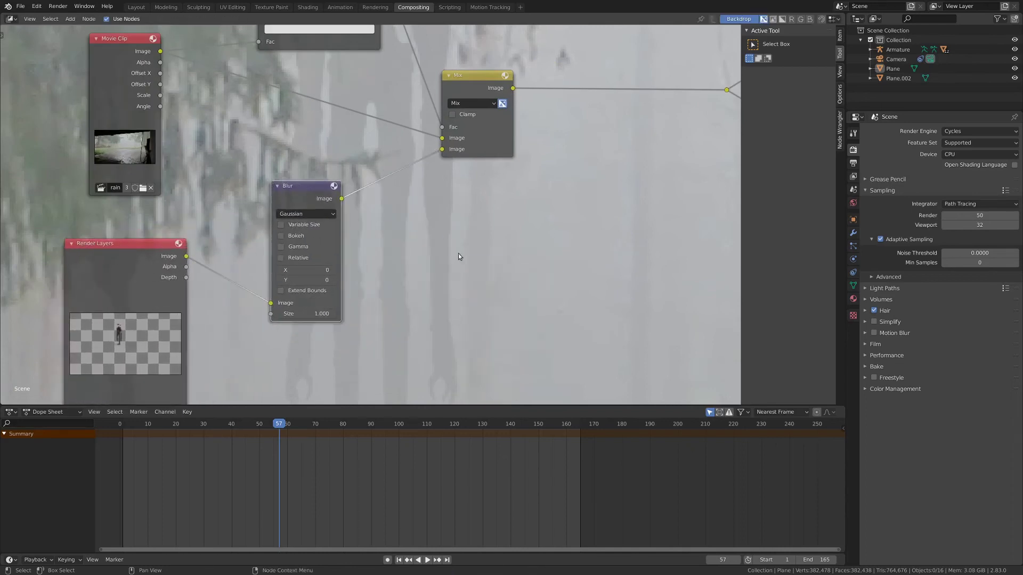
# - Set the new Blur node's X and Y sizes to 3
pyautogui.click(331, 270)
pyautogui.click(330, 270)
pyautogui.click(331, 270)
pyautogui.click(334, 280)
# - Maximise the compositor and examine the blurred figure against the branches and foggy trees at several backdrop sizes
pyautogui.moveTo(405, 250)
pyautogui.mouseDown(button='middle')
pyautogui.moveTo(362, 229)
pyautogui.moveTo(258, 230)
pyautogui.moveTo(475, 251)
pyautogui.moveTo(405, 244)
pyautogui.mouseUp(button='middle')
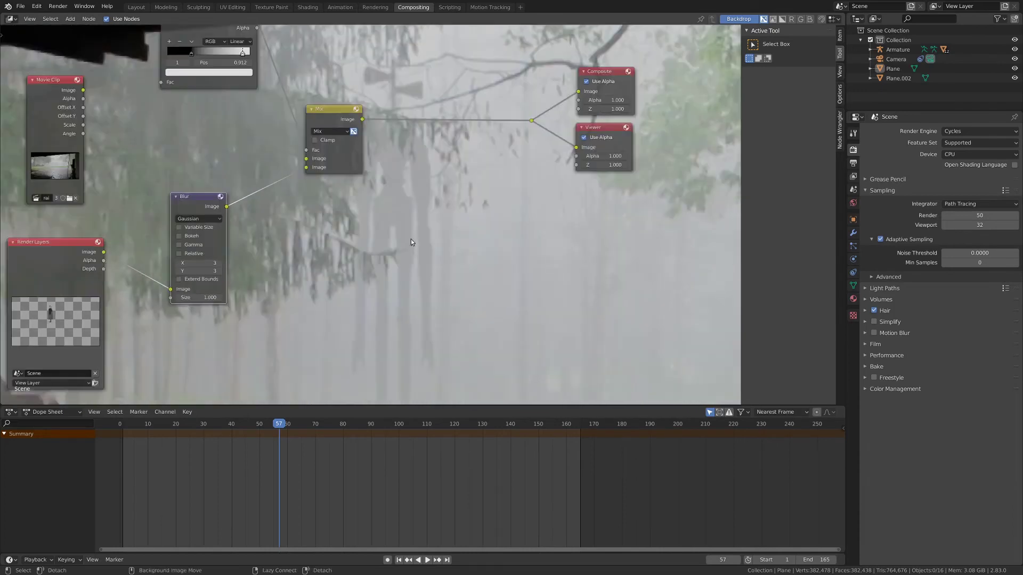
pyautogui.keyDown('alt'); pyautogui.scroll(-1, 437, 211); pyautogui.keyUp('alt')
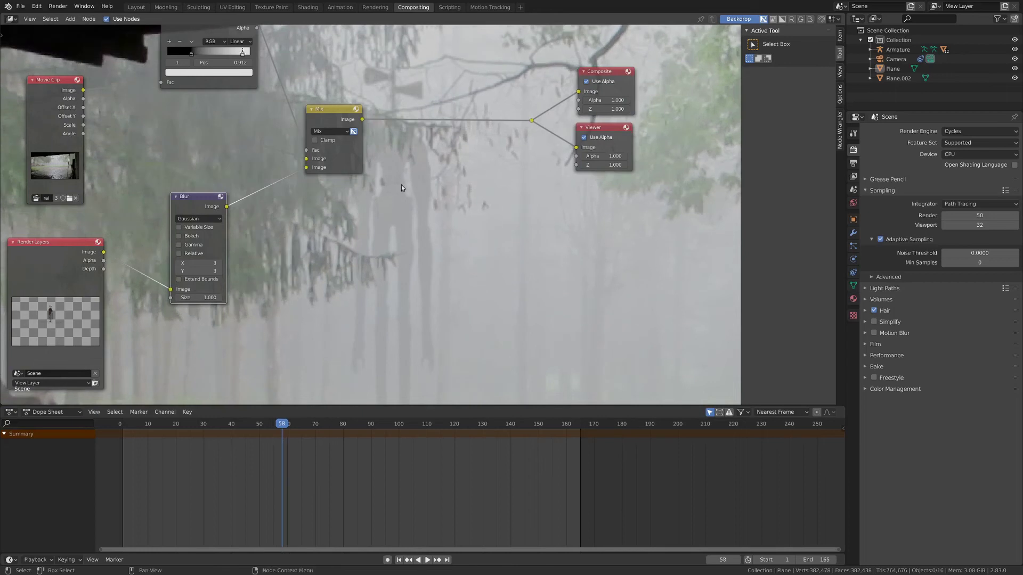
pyautogui.hotkey('ctrl', 'space')
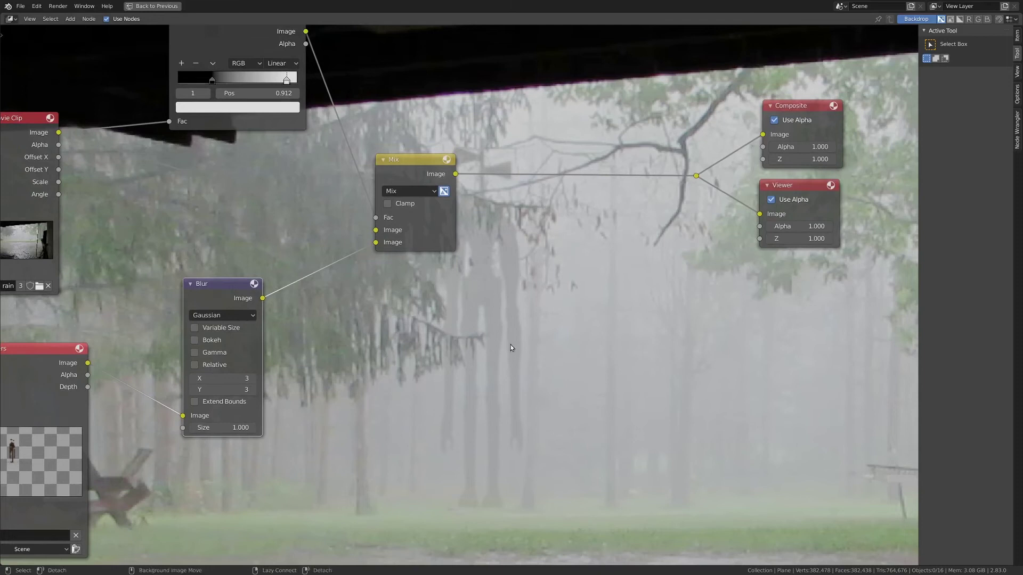
pyautogui.keyDown('alt'); pyautogui.scroll(-2, 510, 344); pyautogui.keyUp('alt')
pyautogui.press('v')
pyautogui.press('v')
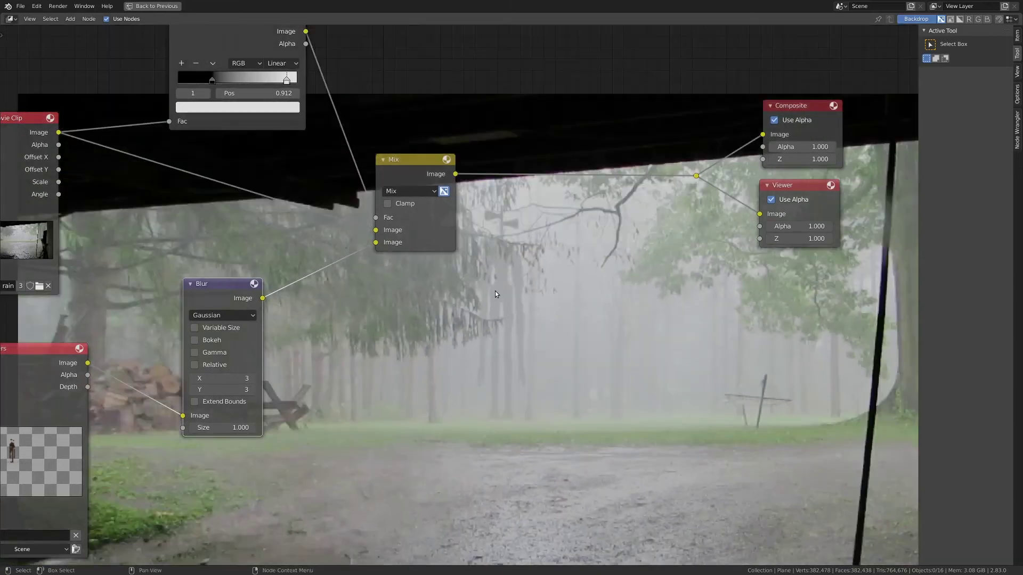
pyautogui.keyDown('alt'); pyautogui.moveTo(535, 351); pyautogui.dragTo(471, 259, button='middle'); pyautogui.keyUp('alt')
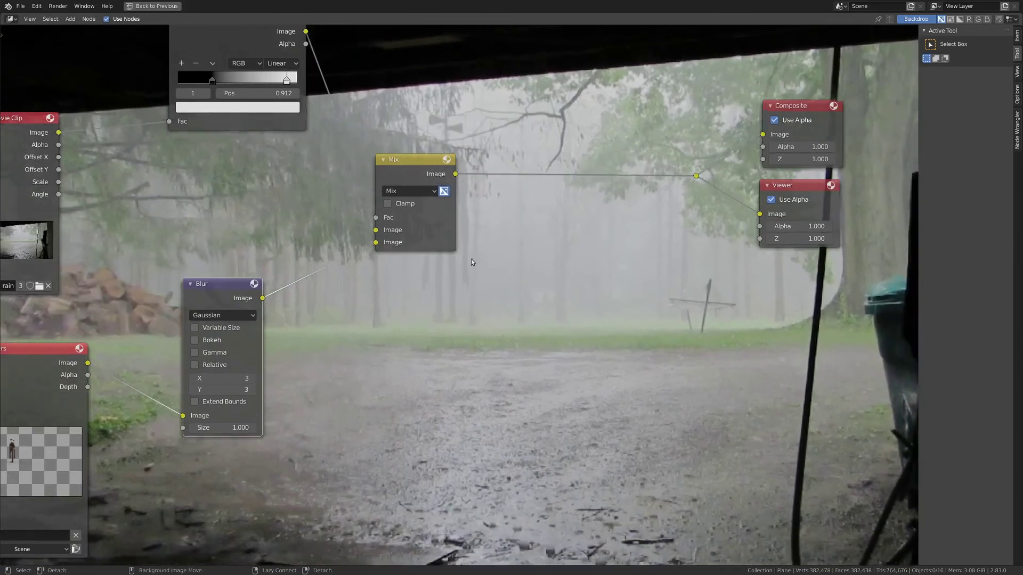
pyautogui.keyDown('alt'); pyautogui.moveTo(506, 297); pyautogui.dragTo(444, 327, button='middle'); pyautogui.keyUp('alt')
pyautogui.keyDown('alt'); pyautogui.moveTo(616, 287); pyautogui.dragTo(677, 292, button='middle'); pyautogui.keyUp('alt')
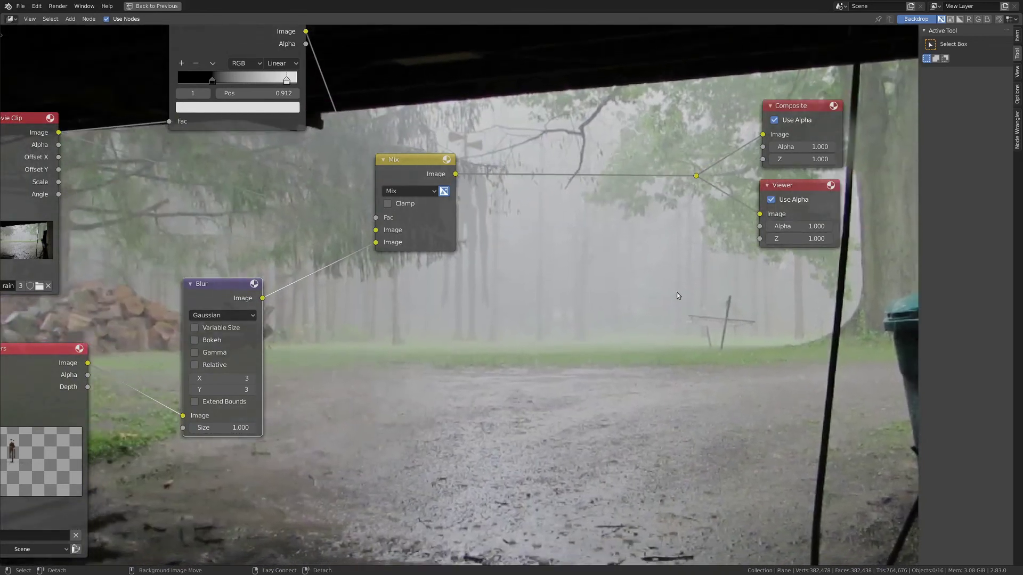
# - Review the node tree and examine the composited barn shot with the whole frame fitted in the backdrop
pyautogui.moveTo(553, 297); pyautogui.dragTo(486, 292, button='middle')
pyautogui.scroll(-1, 483, 303)
pyautogui.scroll(-1, 480, 307)
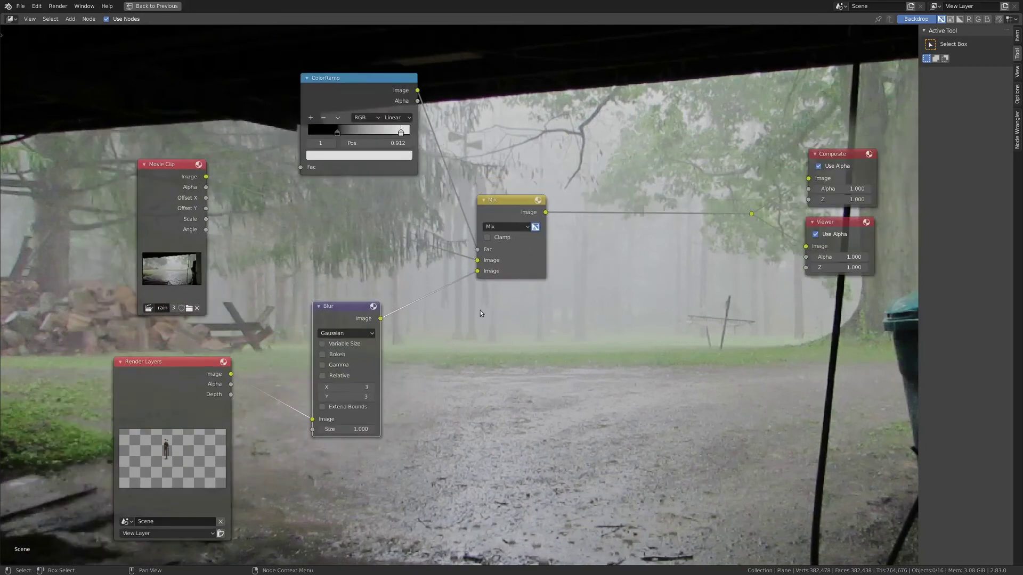
pyautogui.hotkey('alt', 'v')
pyautogui.hotkey('alt', 'v')
pyautogui.press('v')
pyautogui.press('v')
pyautogui.moveTo(479, 313); pyautogui.dragTo(404, 267, button='middle')
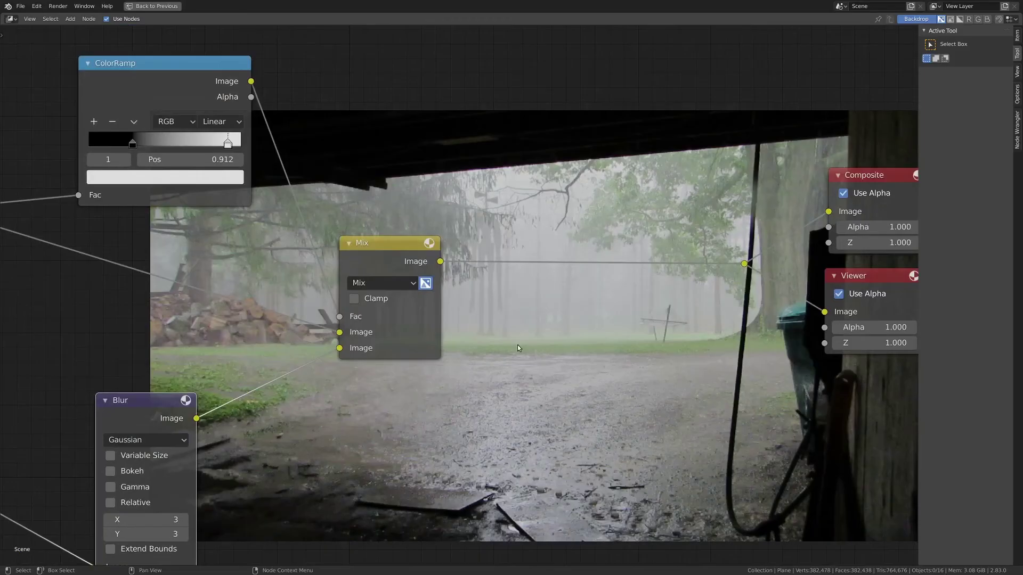
pyautogui.scroll(1, 538, 351)
pyautogui.scroll(-4, 499, 374)
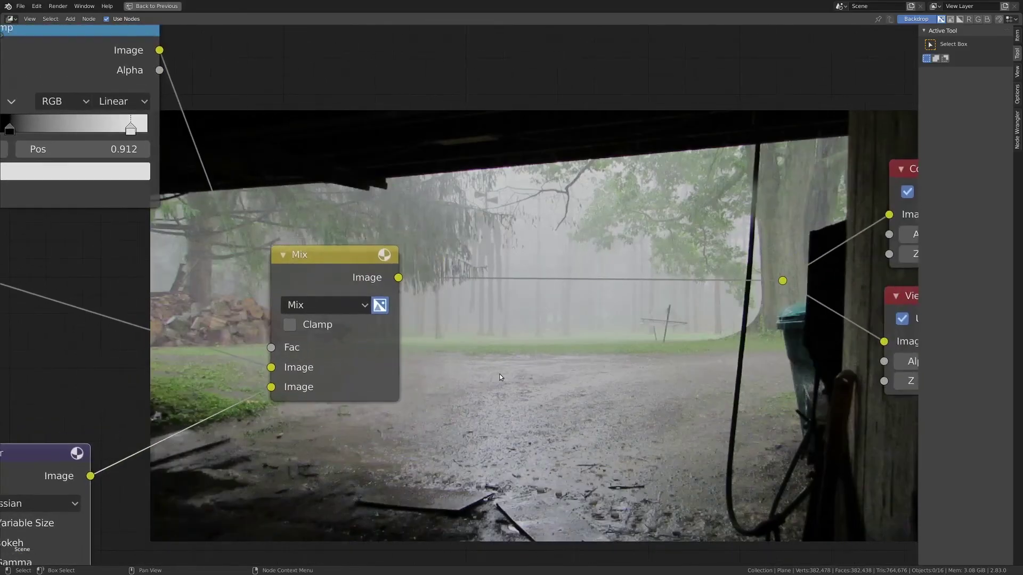
# - Duplicate the Mix node and link the original Mix output to the copy's second Image input
pyautogui.moveTo(426, 362); pyautogui.dragTo(381, 362, button='middle')
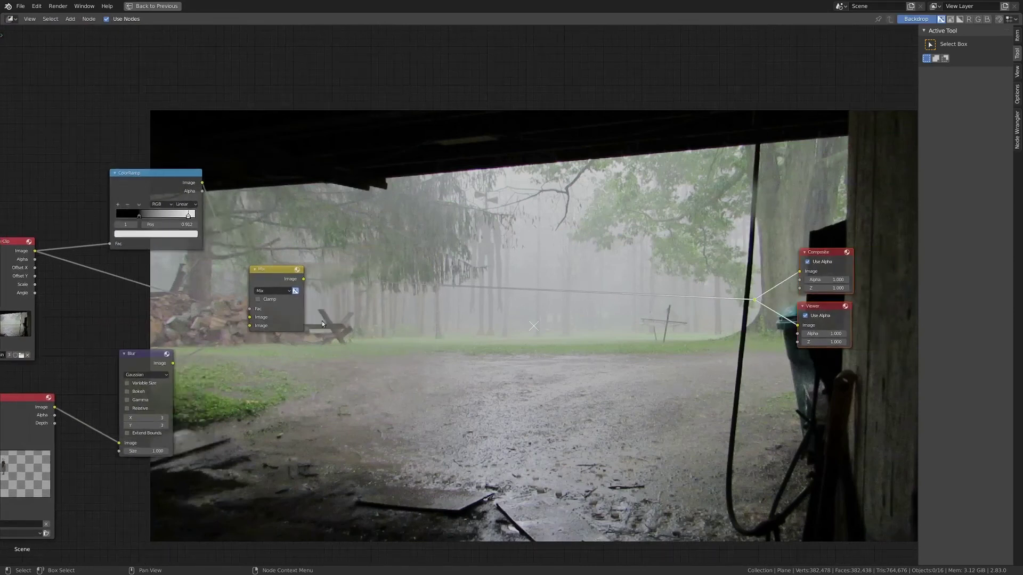
pyautogui.hotkey('shift', 'd')
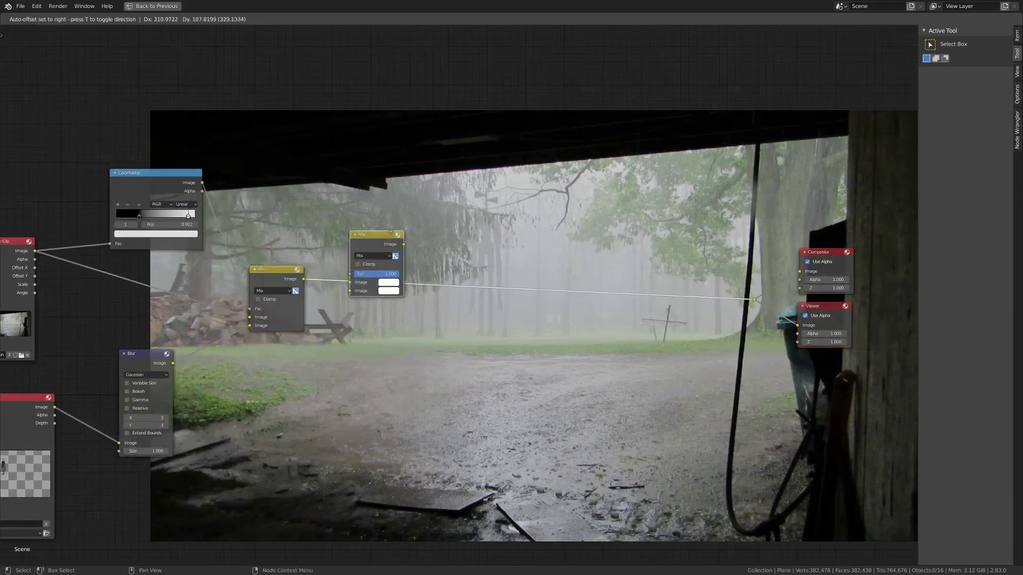
pyautogui.click(436, 188)
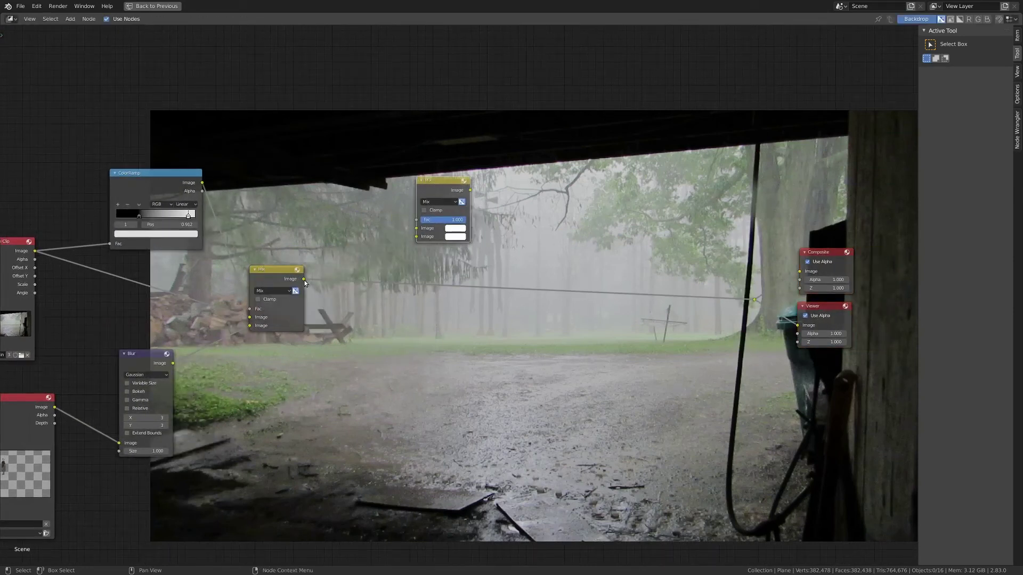
pyautogui.moveTo(304, 278); pyautogui.dragTo(416, 236)
pyautogui.moveTo(370, 278); pyautogui.dragTo(419, 334, button='middle')
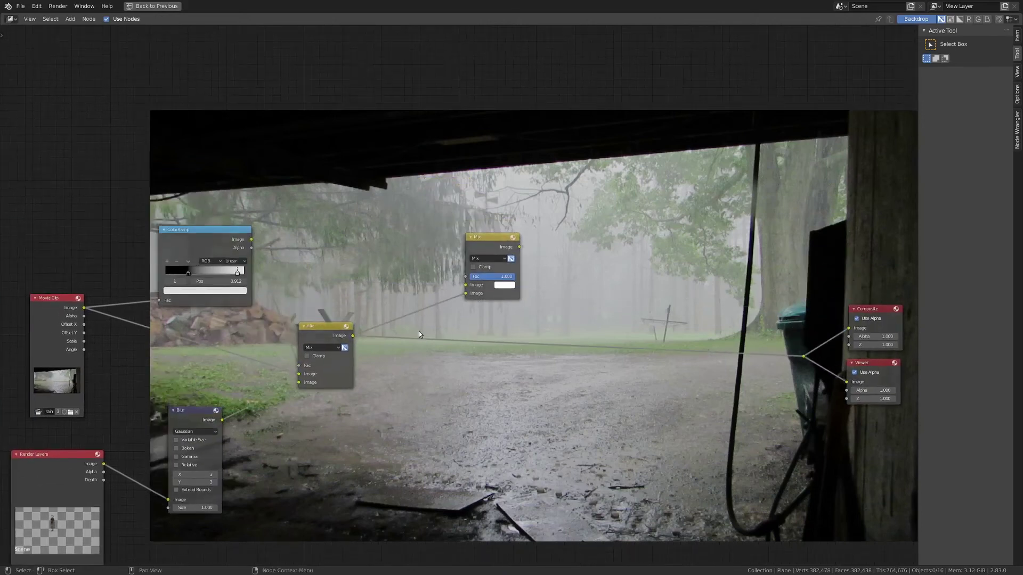
# - Duplicate the Blur node, link it from the first Mix to the second Mix's first Image input, and set X and Y to 14
pyautogui.click(176, 418)
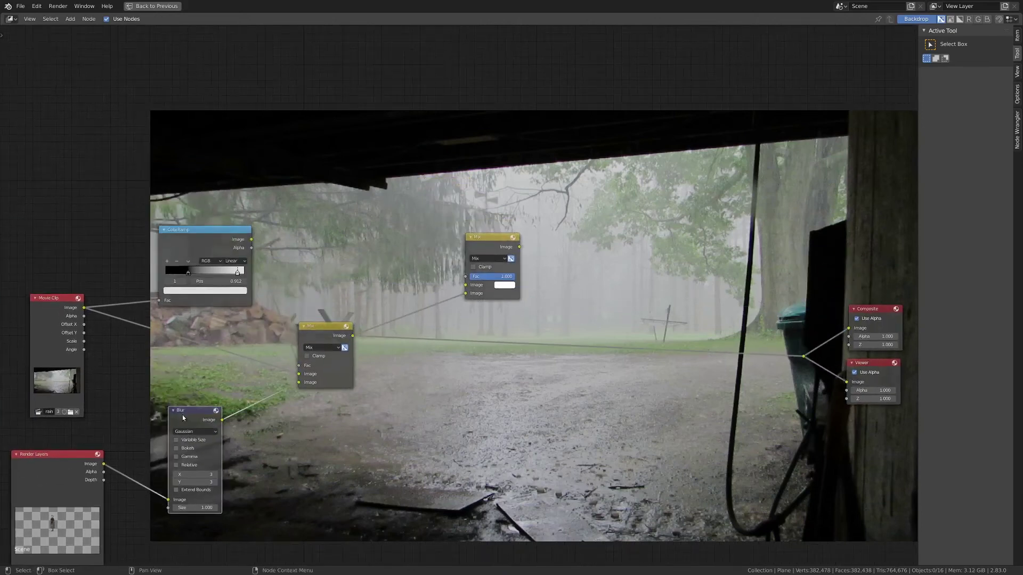
pyautogui.hotkey('shift', 'd')
pyautogui.click(386, 193)
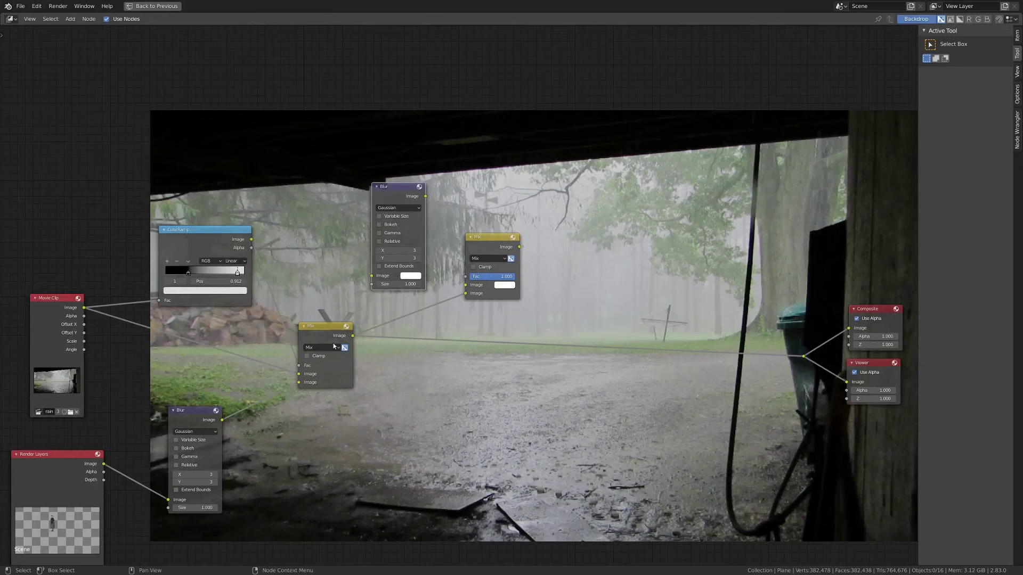
pyautogui.moveTo(351, 337); pyautogui.dragTo(372, 275)
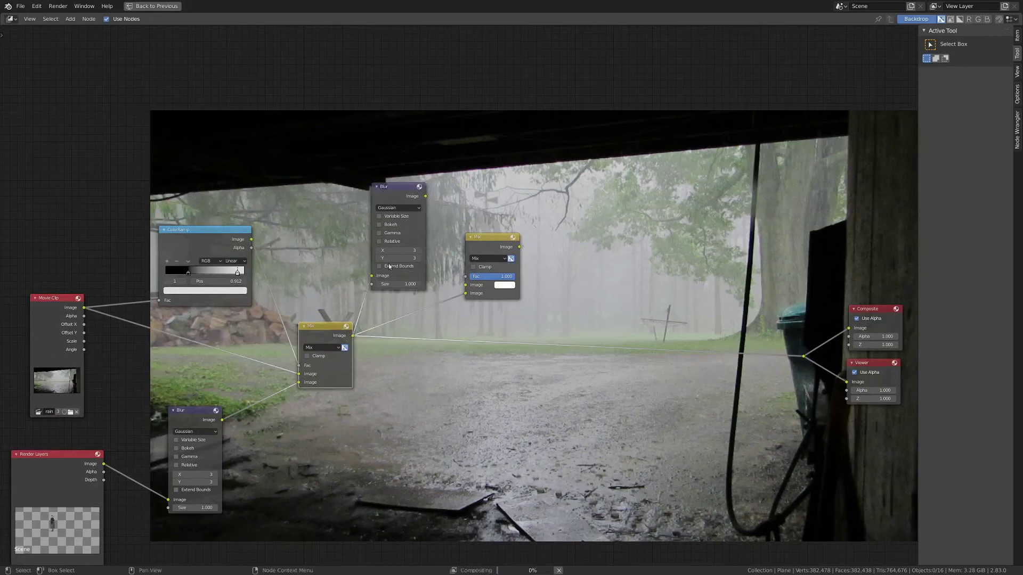
pyautogui.scroll(4, 402, 248)
pyautogui.moveTo(391, 197); pyautogui.dragTo(471, 299)
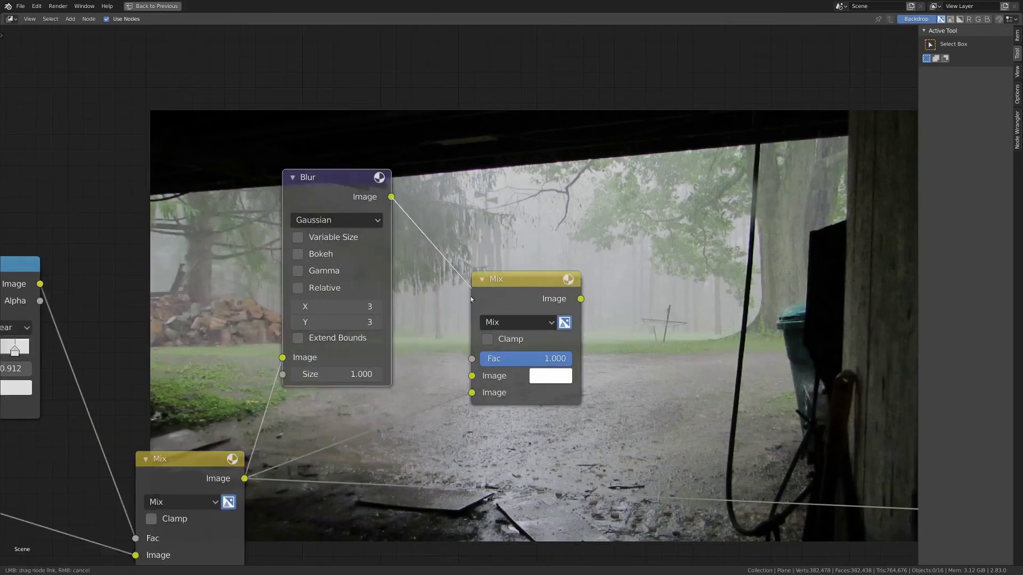
pyautogui.moveTo(469, 378); pyautogui.dragTo(472, 376)
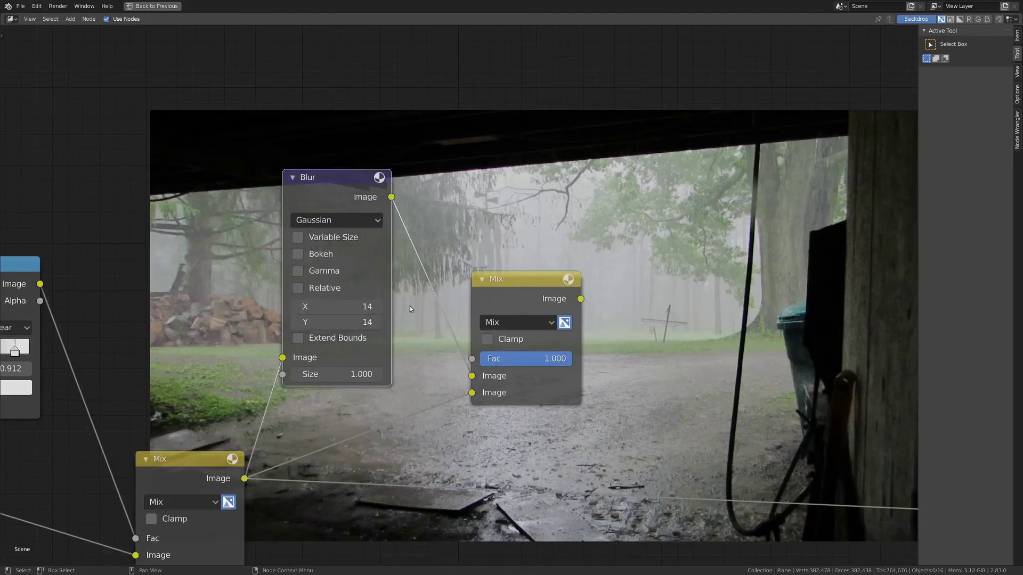
# - Link the second Mix's output to the Viewer and set its Fac to 0.811
pyautogui.moveTo(564, 358); pyautogui.dragTo(544, 359)
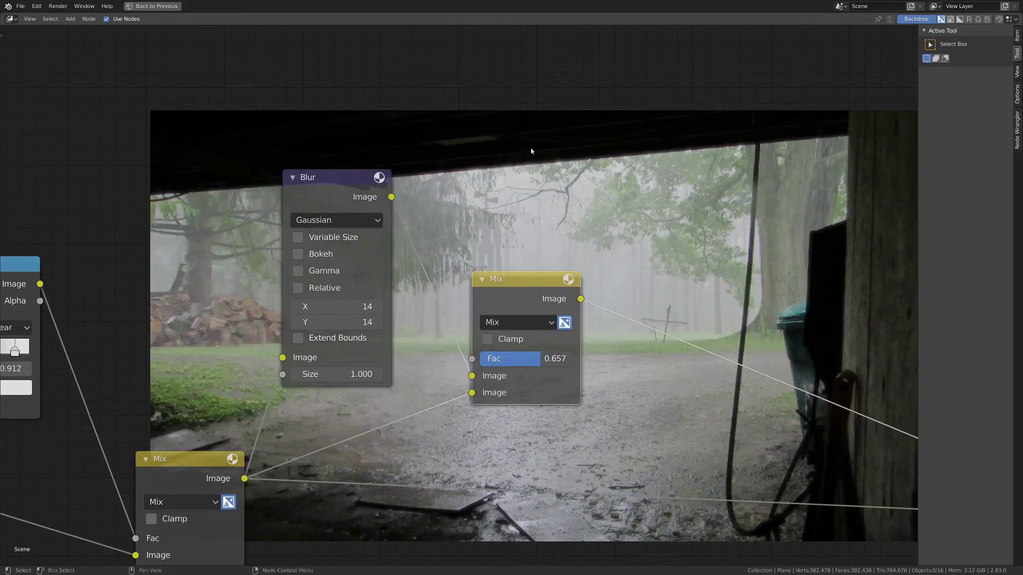
pyautogui.moveTo(567, 387); pyautogui.dragTo(412, 417, button='middle')
pyautogui.scroll(5, 417, 438)
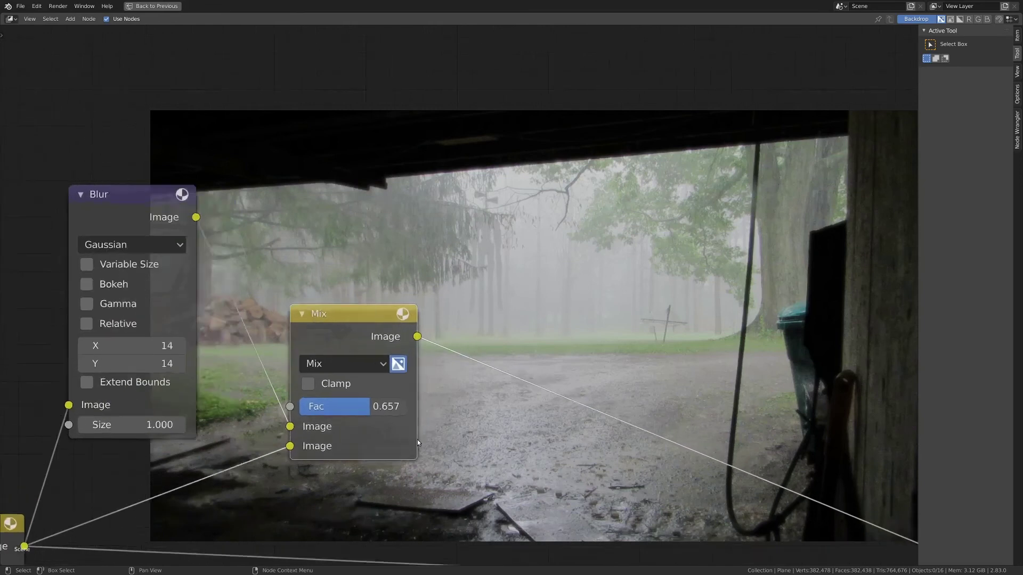
pyautogui.moveTo(351, 424); pyautogui.dragTo(372, 431)
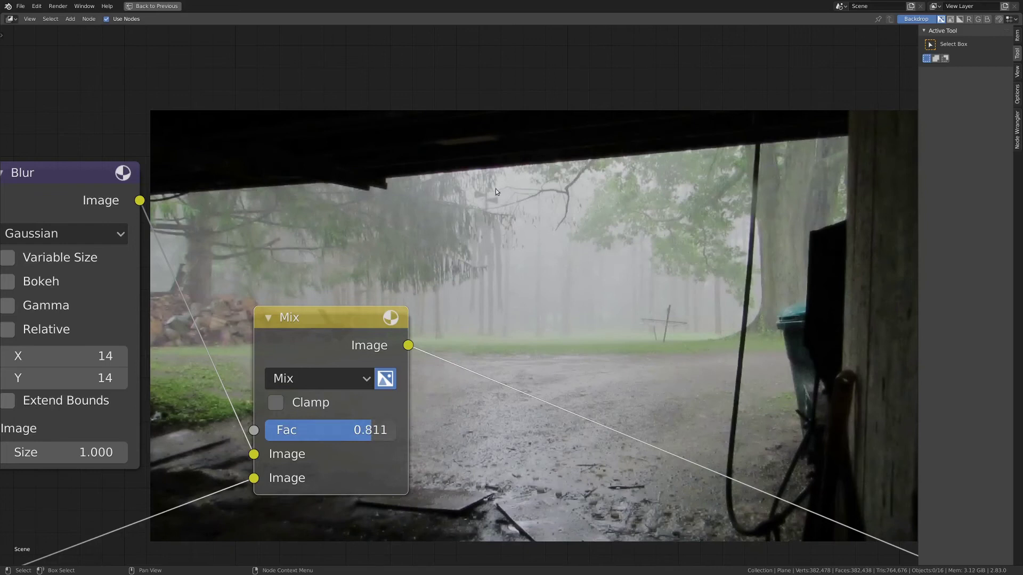
# - Insert a Lens Distortion node on the link between the second Mix and the Viewer
pyautogui.scroll(-8, 393, 311)
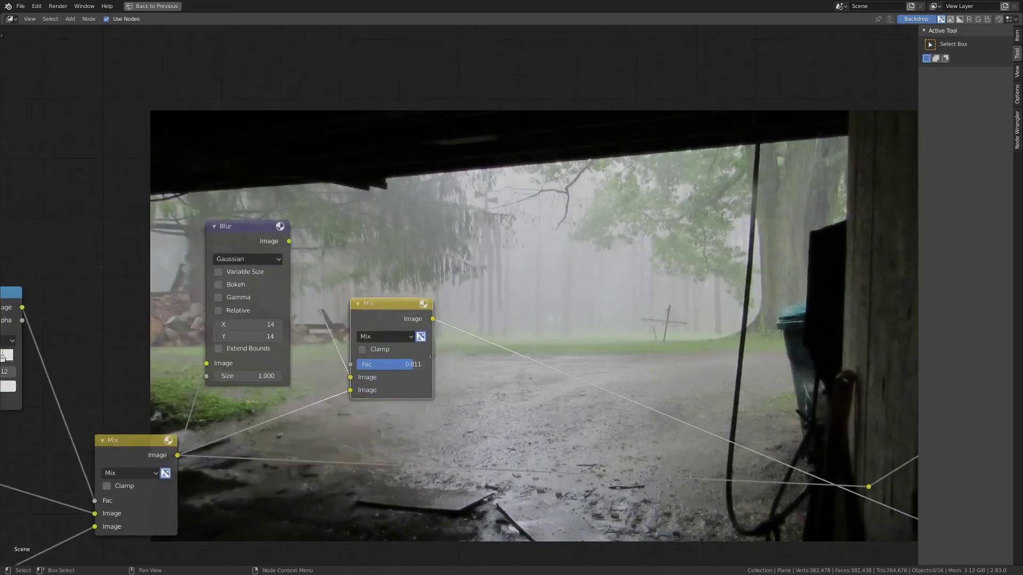
pyautogui.scroll(3, 483, 376)
pyautogui.moveTo(483, 377); pyautogui.dragTo(368, 292, button='middle')
pyautogui.scroll(-5, 368, 292)
pyautogui.moveTo(314, 245)
pyautogui.mouseDown()
pyautogui.moveTo(331, 290)
pyautogui.moveTo(325, 261)
pyautogui.mouseUp()
pyautogui.hotkey('shift', 'a')
pyautogui.moveTo(402, 327)
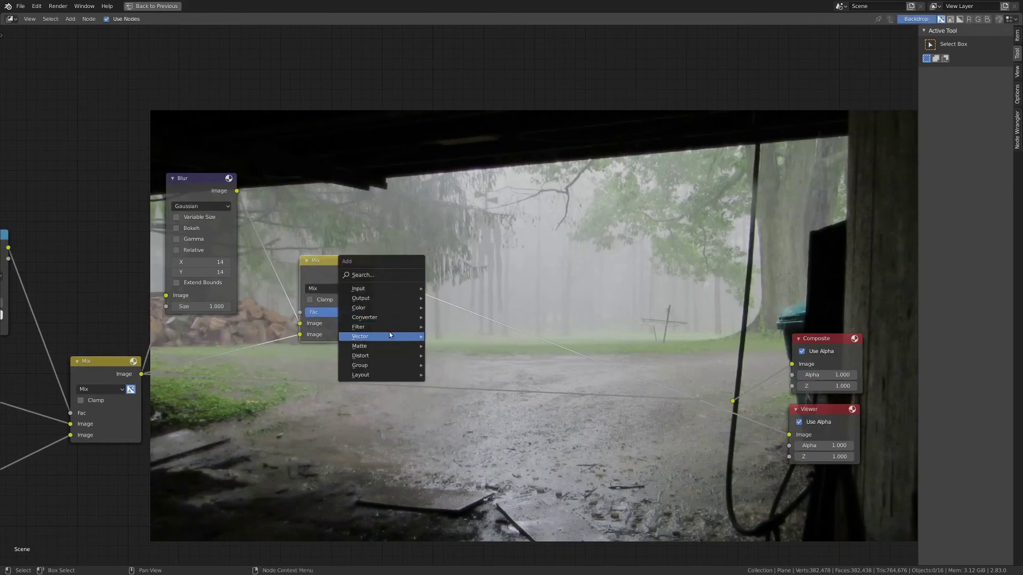
pyautogui.moveTo(367, 358)
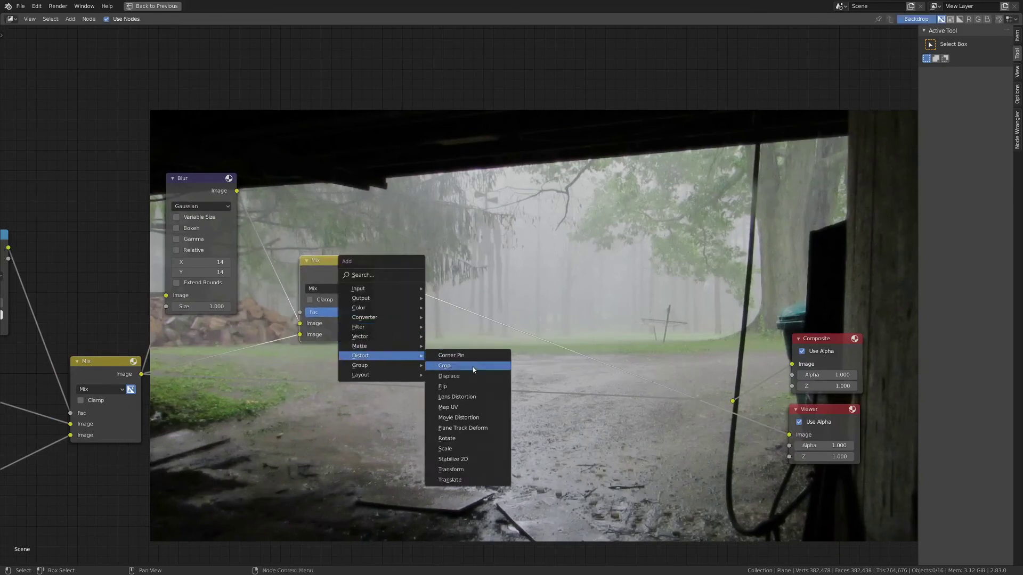
pyautogui.click(463, 397)
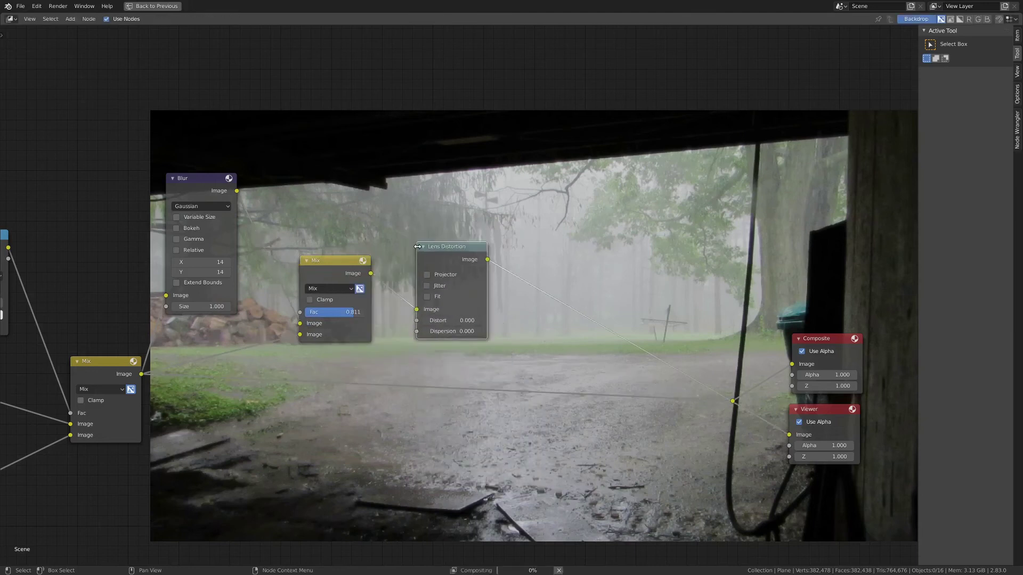
pyautogui.click(417, 246)
# - Set the Lens Distortion node's dispersion to 0.010
pyautogui.scroll(4, 547, 311)
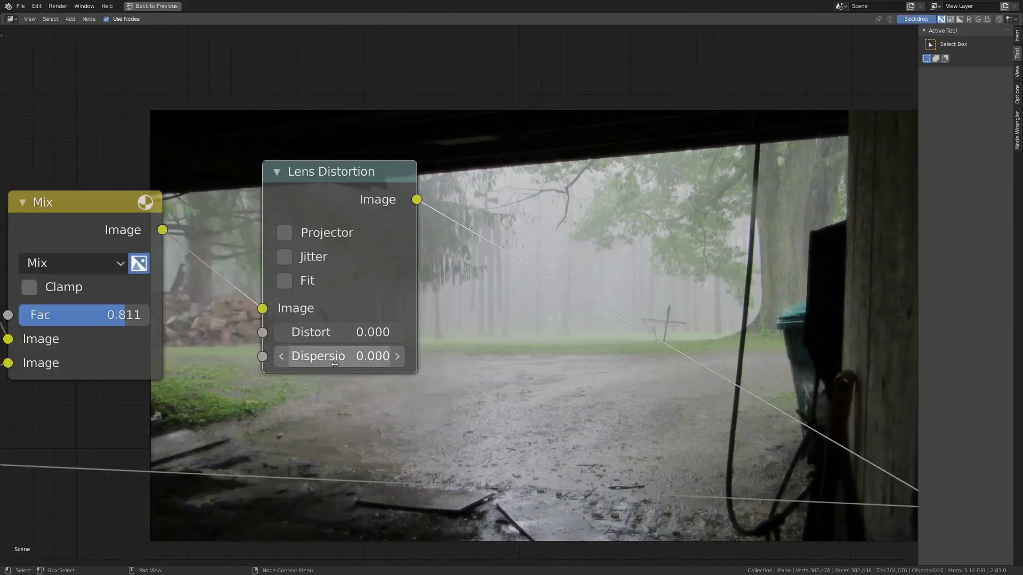
pyautogui.click(341, 362)
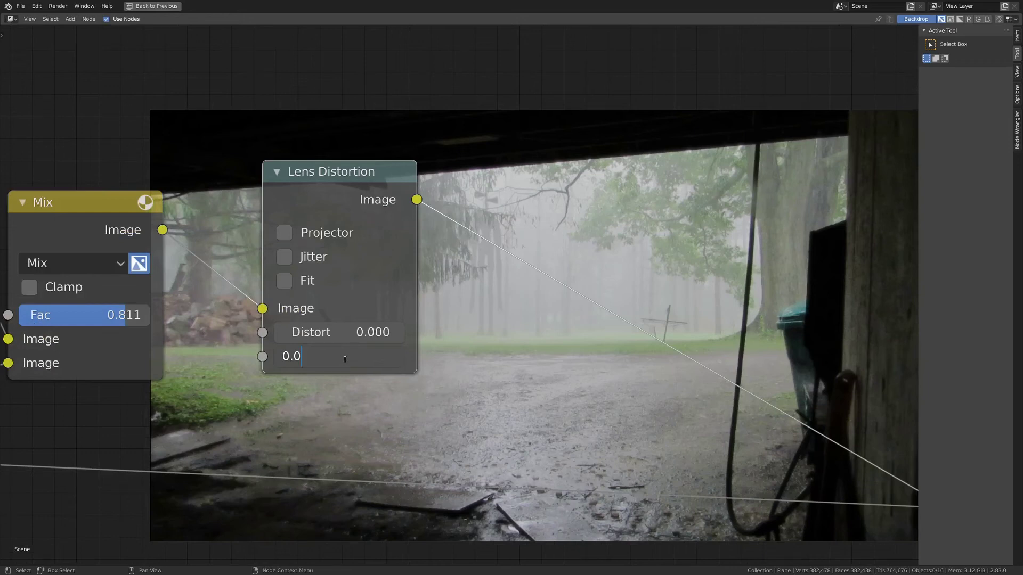
pyautogui.write('1')
pyautogui.press('Return')
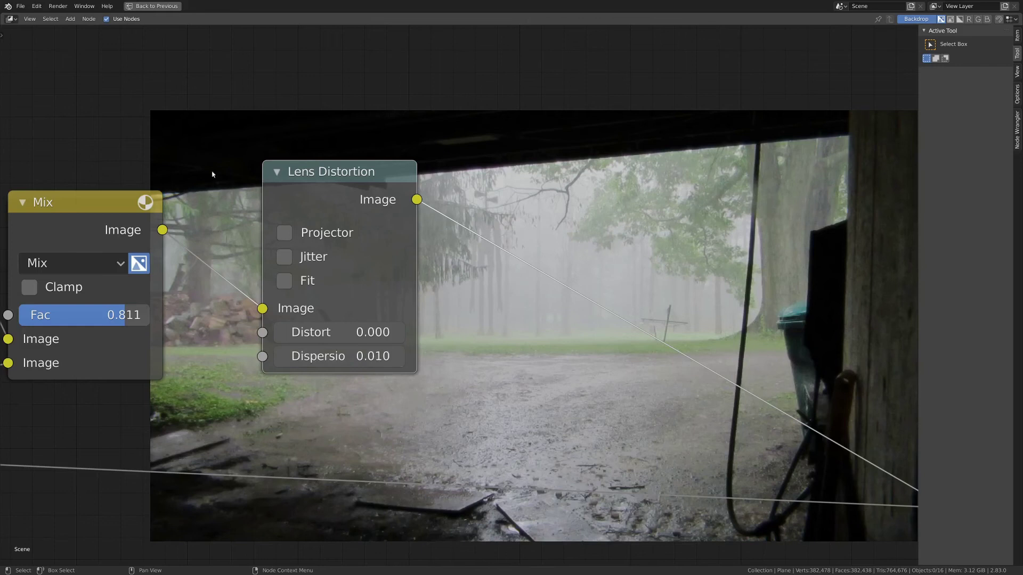
# - Try a Lens Distortion dispersion of 0.310 with the frame's edge in view, and lower it again
pyautogui.keyDown('alt'); pyautogui.moveTo(583, 211); pyautogui.dragTo(423, 263, button='middle'); pyautogui.keyUp('alt')
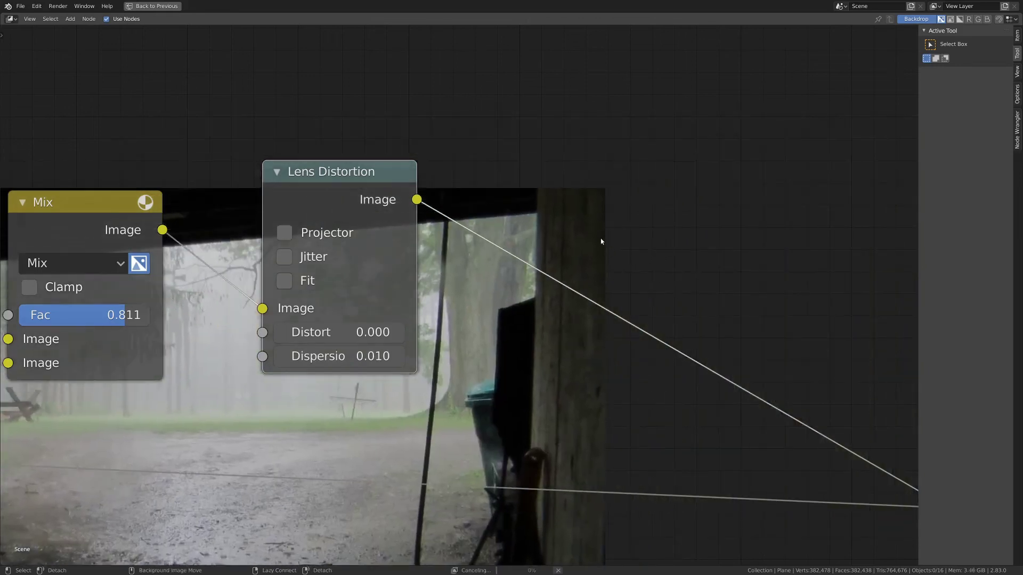
pyautogui.click(397, 356)
pyautogui.click(398, 356)
pyautogui.click(398, 357)
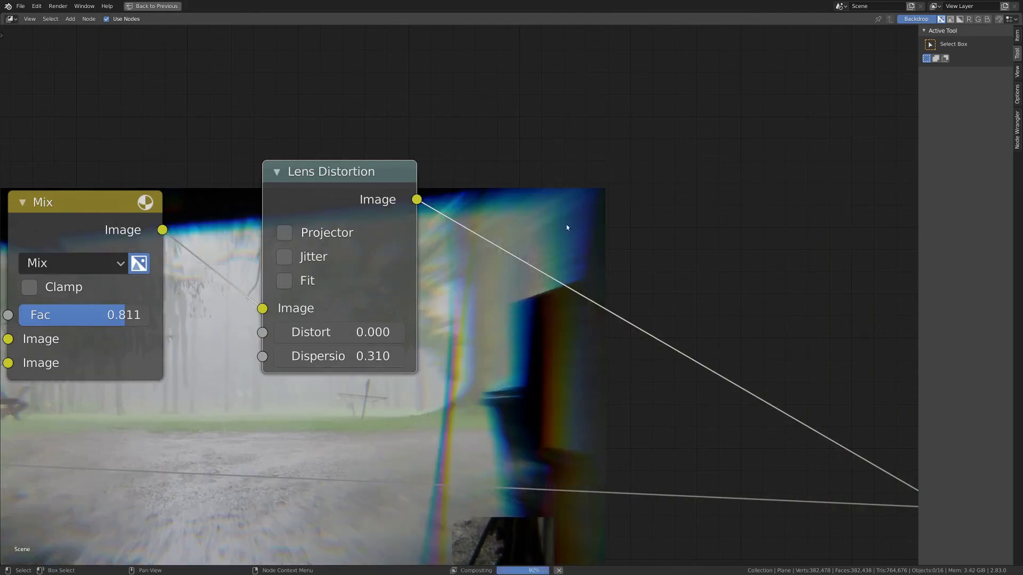
pyautogui.click(281, 356)
pyautogui.click(281, 356)
pyautogui.click(281, 356)
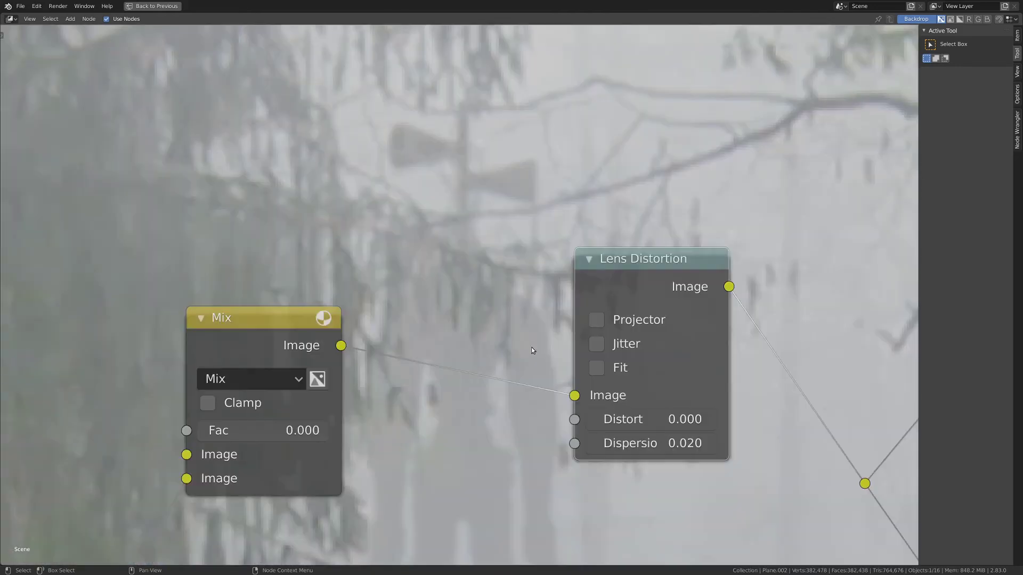
# - Try the Lens Distortion node's Jitter option, inspect the figure in the backdrop, and turn it off again
pyautogui.moveTo(532, 351); pyautogui.dragTo(484, 335, button='middle')
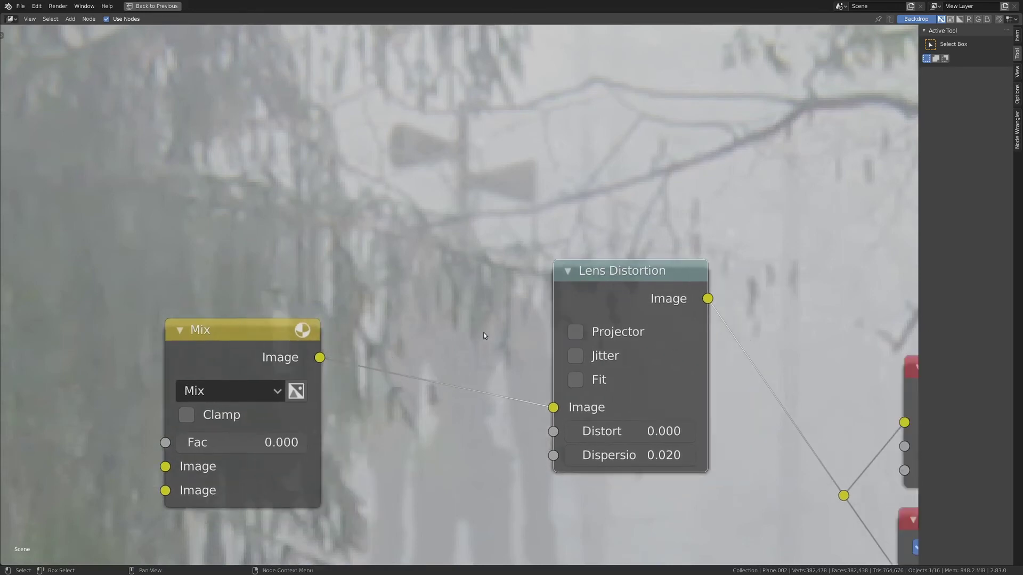
pyautogui.moveTo(659, 353); pyautogui.dragTo(684, 336)
pyautogui.moveTo(666, 462); pyautogui.dragTo(590, 421, button='middle')
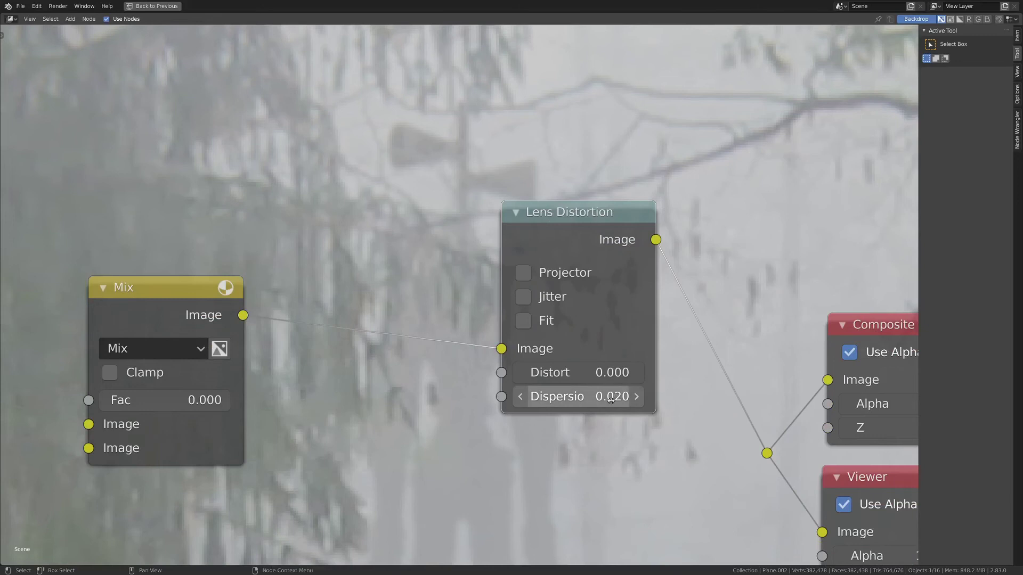
pyautogui.moveTo(611, 400); pyautogui.dragTo(688, 454, button='middle')
pyautogui.click(614, 362)
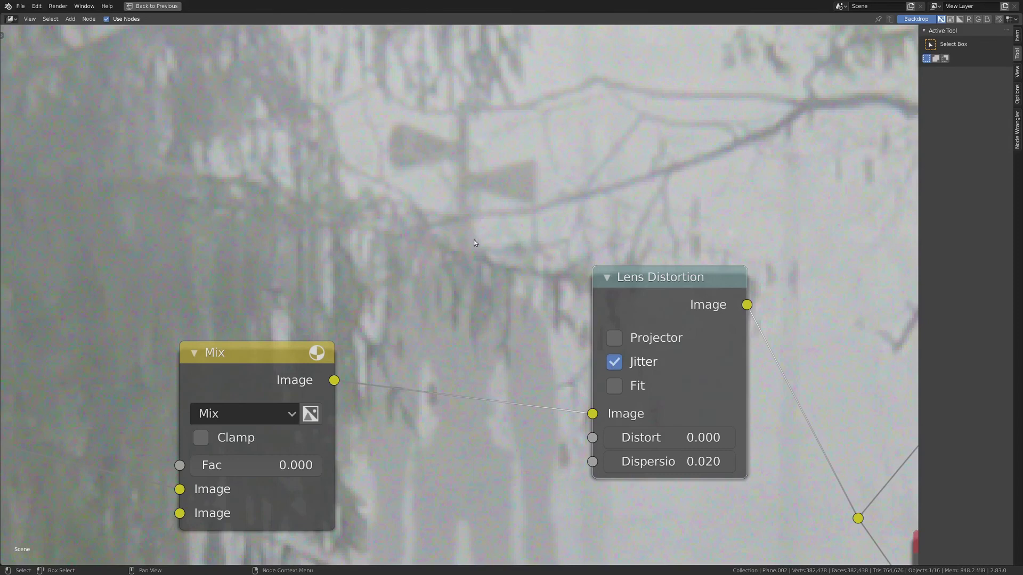
pyautogui.keyDown('alt'); pyautogui.moveTo(580, 343); pyautogui.dragTo(386, 242, button='middle'); pyautogui.keyUp('alt')
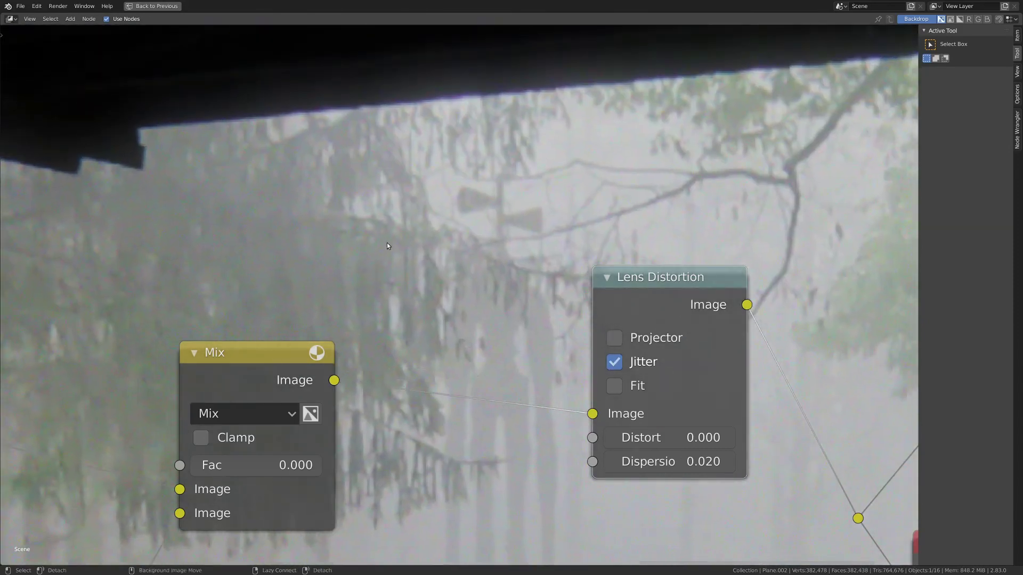
pyautogui.click(615, 364)
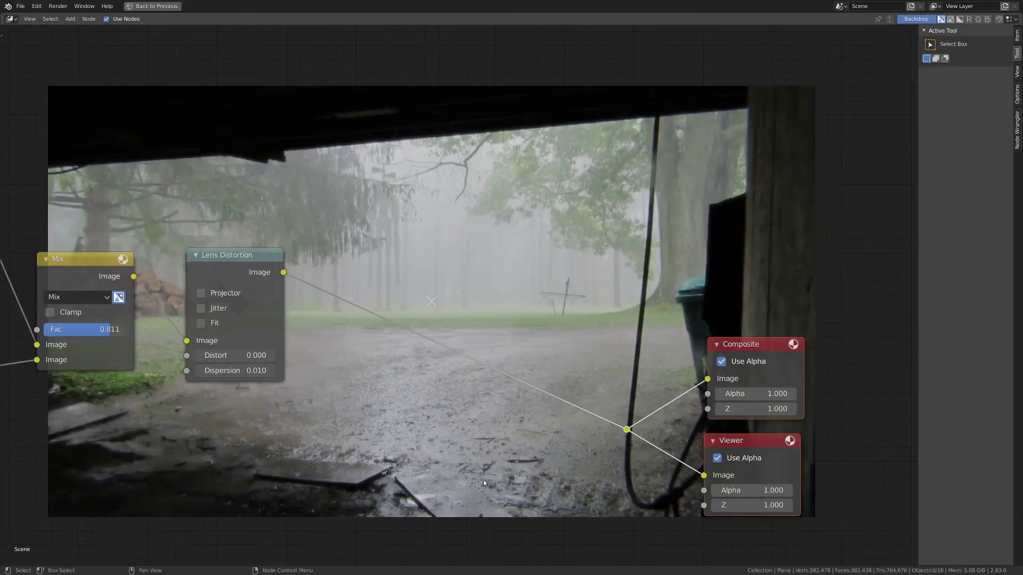
# - Move the Composite and Viewer nodes away from Lens Distortion and insert a Separate RGBA node on the link between them
pyautogui.press('g')
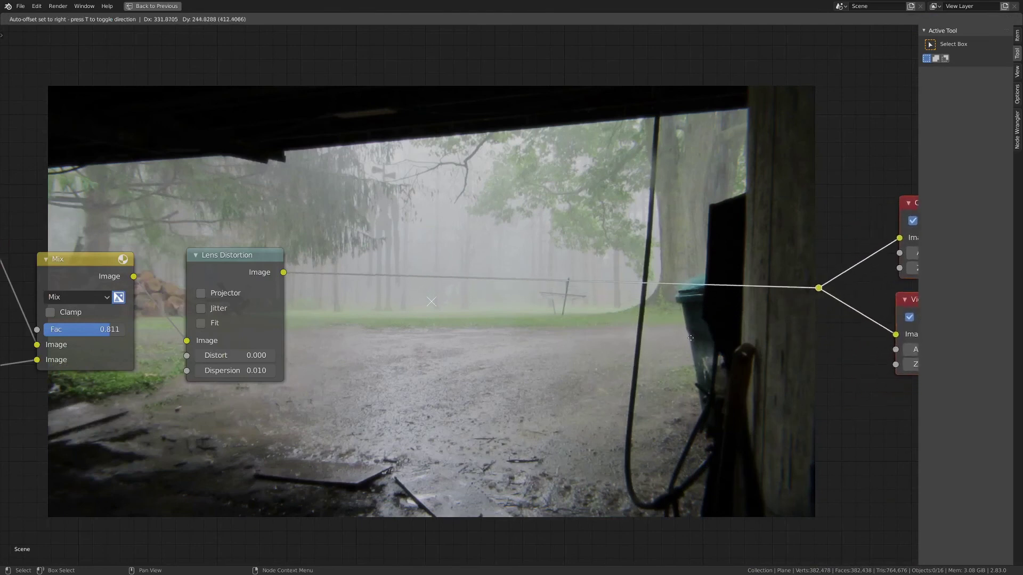
pyautogui.click(717, 352)
pyautogui.moveTo(592, 368); pyautogui.dragTo(385, 482, button='middle')
pyautogui.scroll(4, 343, 435)
pyautogui.moveTo(343, 434); pyautogui.dragTo(435, 450, button='middle')
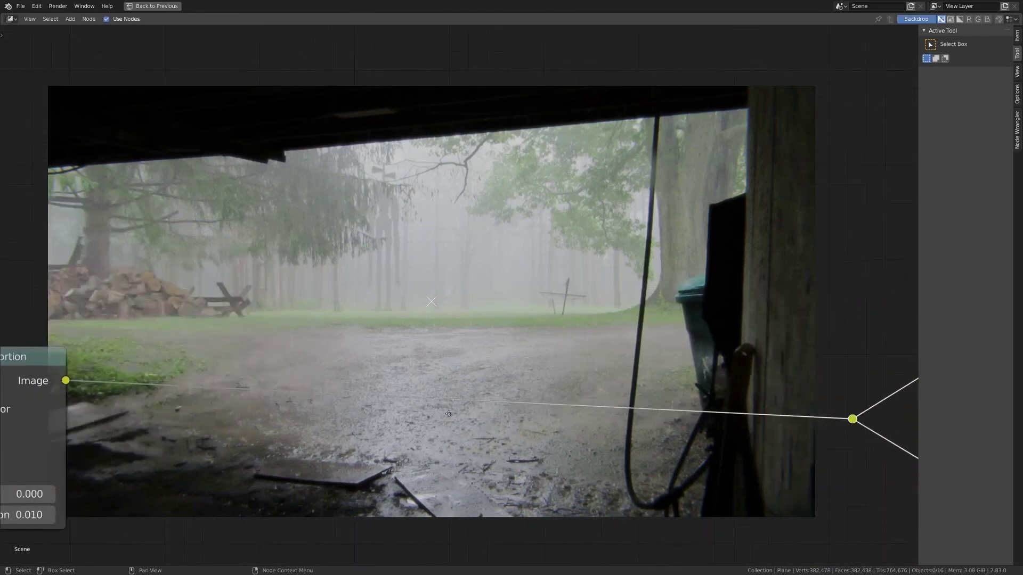
pyautogui.scroll(1, 434, 421)
pyautogui.moveTo(436, 409); pyautogui.dragTo(410, 421, button='middle')
pyautogui.scroll(-2, 334, 448)
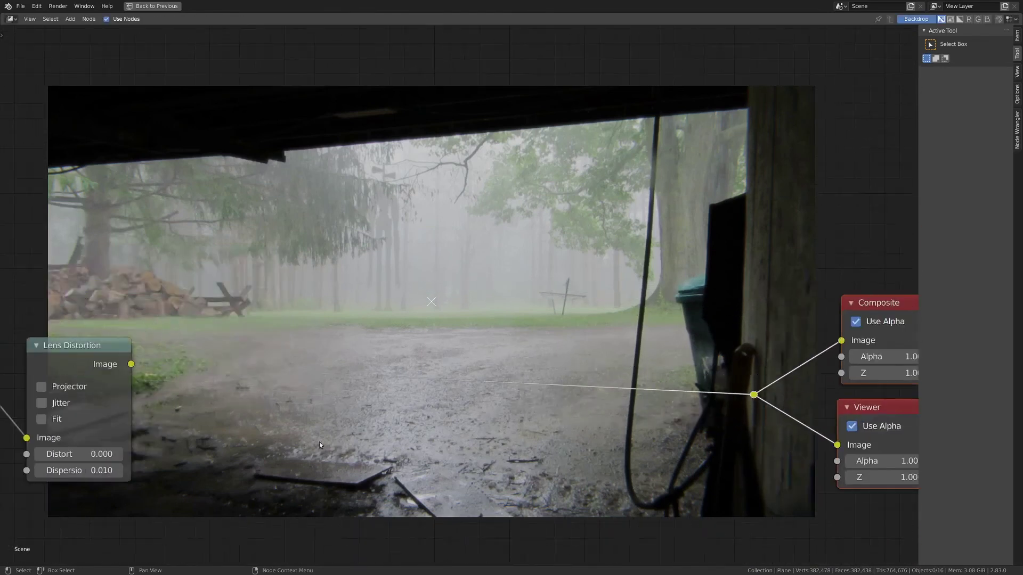
pyautogui.moveTo(319, 442); pyautogui.dragTo(350, 368, button='middle')
pyautogui.hotkey('shift', 'a')
pyautogui.moveTo(366, 383)
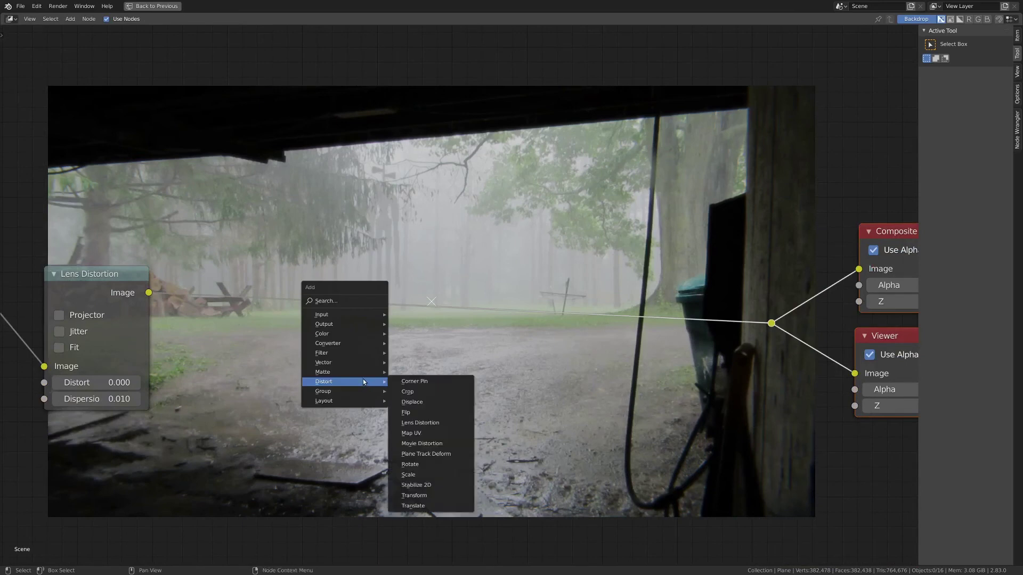
pyautogui.moveTo(352, 343)
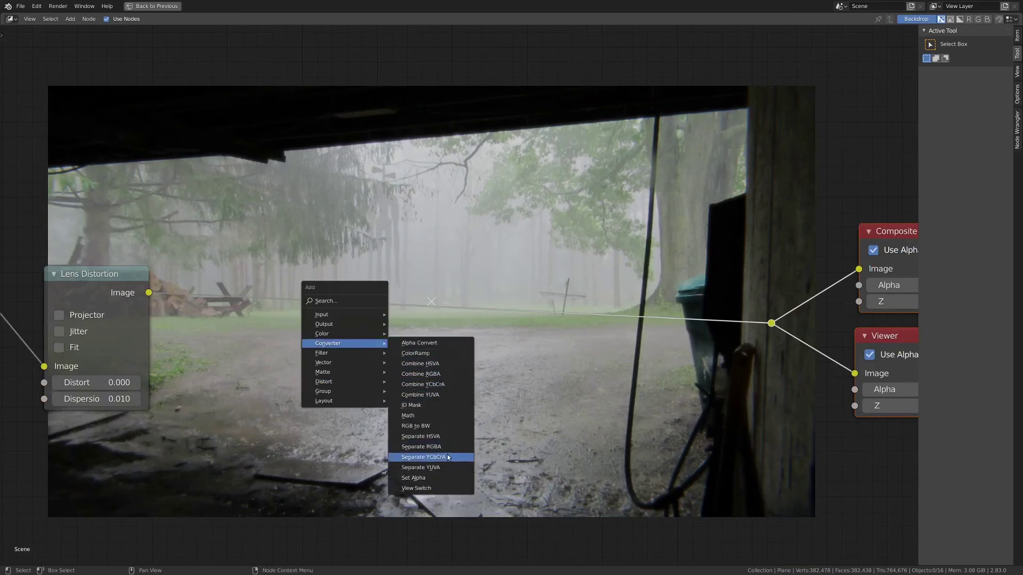
pyautogui.click(420, 446)
pyautogui.click(252, 325)
# - Insert a Combine RGBA node after Separate RGBA and link the green and blue channels to its G and B inputs
pyautogui.hotkey('shift', 'a')
pyautogui.moveTo(383, 333)
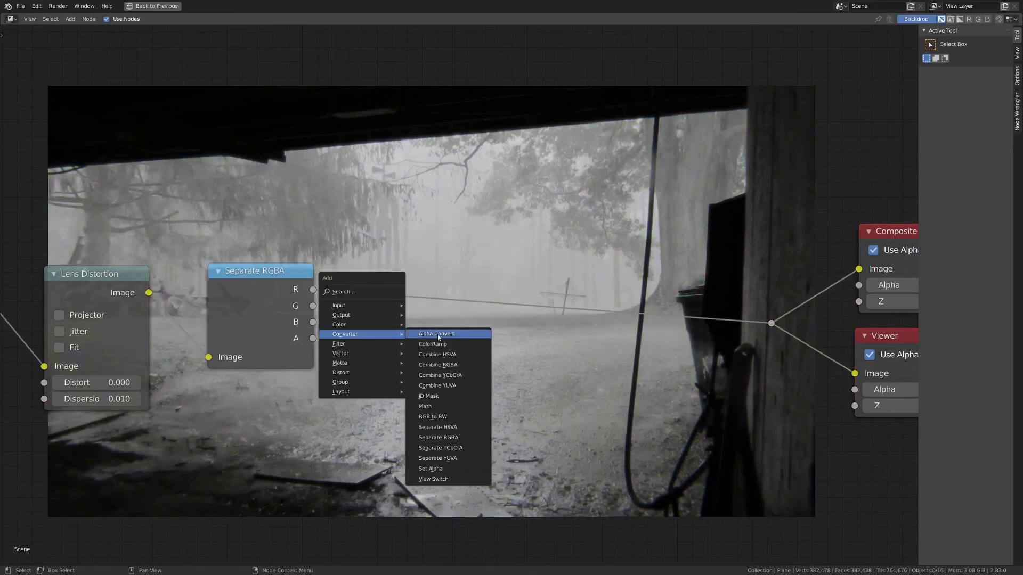
pyautogui.click(477, 366)
pyautogui.click(415, 239)
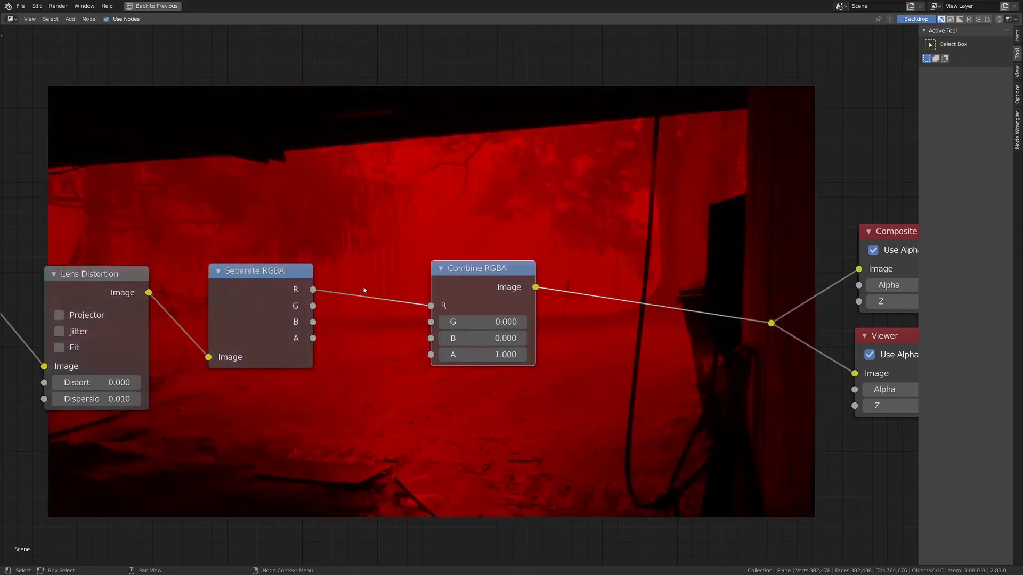
pyautogui.moveTo(314, 305); pyautogui.dragTo(431, 321)
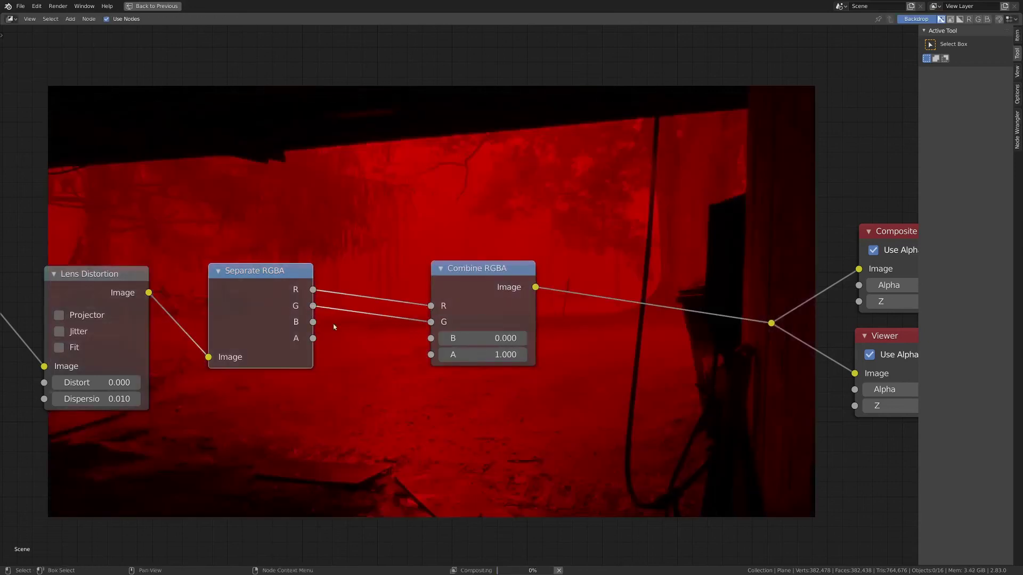
pyautogui.moveTo(312, 322); pyautogui.dragTo(432, 339)
# - Space out the Combine RGBA node and insert a Transform node on the red channel link
pyautogui.scroll(-4, 466, 293)
pyautogui.moveTo(467, 293); pyautogui.dragTo(448, 340, button='middle')
pyautogui.scroll(3, 449, 340)
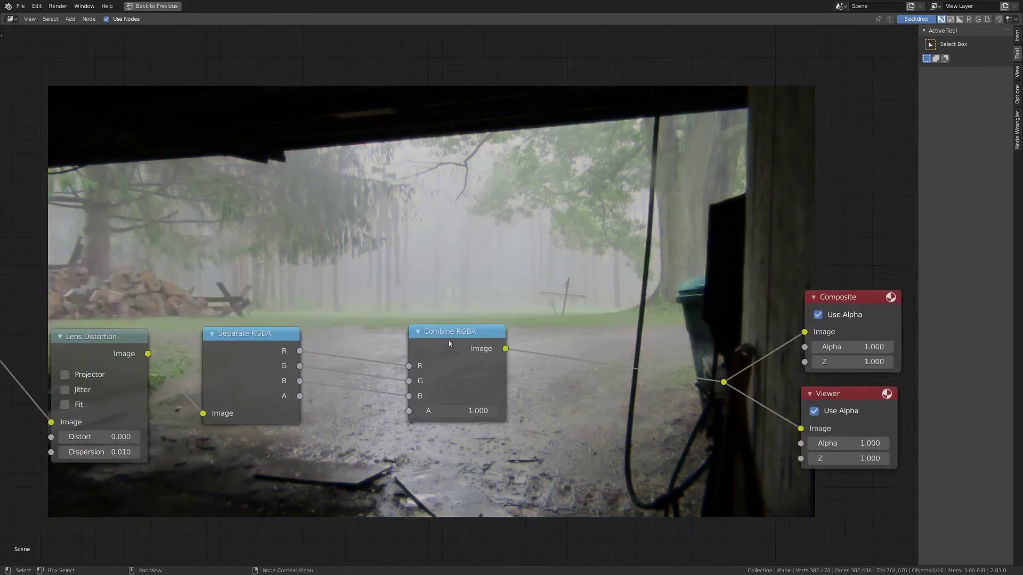
pyautogui.moveTo(449, 343); pyautogui.dragTo(554, 319)
pyautogui.scroll(2, 432, 342)
pyautogui.moveTo(427, 339); pyautogui.dragTo(423, 383, button='middle')
pyautogui.hotkey('shift', 'a')
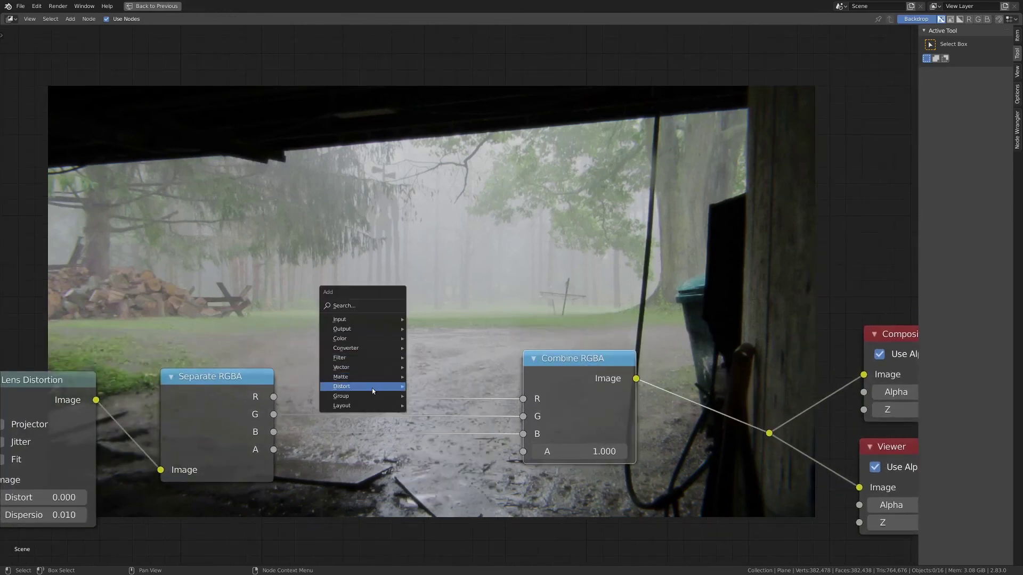
pyautogui.moveTo(372, 387)
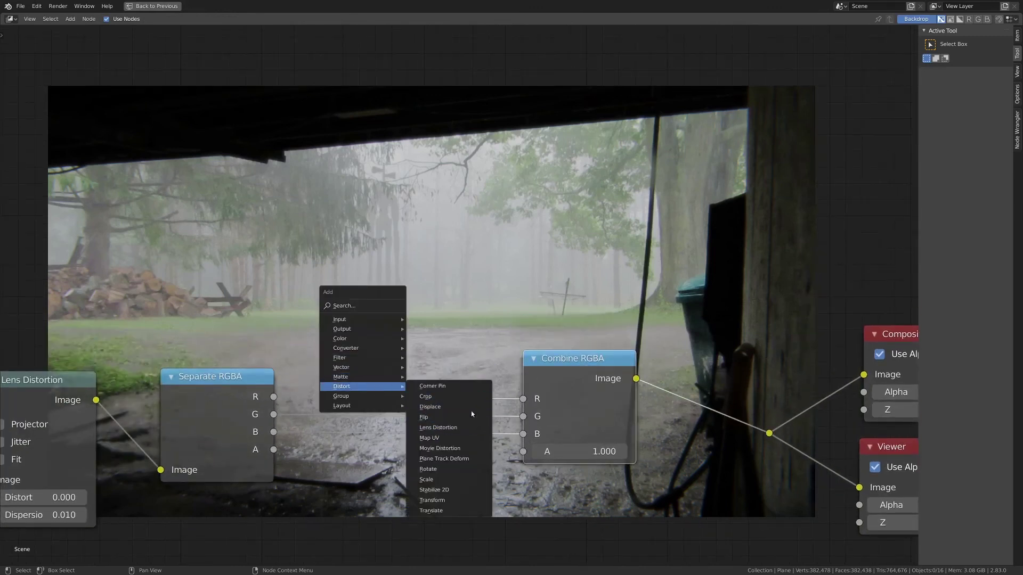
pyautogui.click(460, 500)
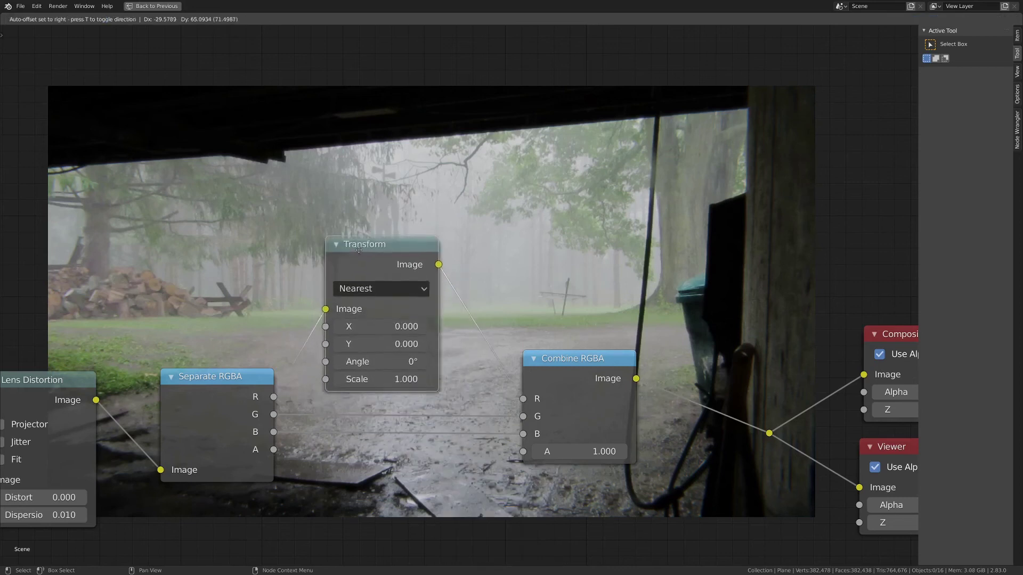
pyautogui.click(318, 237)
# - Try offsetting the red channel with a Transform X value of 6.200
pyautogui.scroll(3, 269, 299)
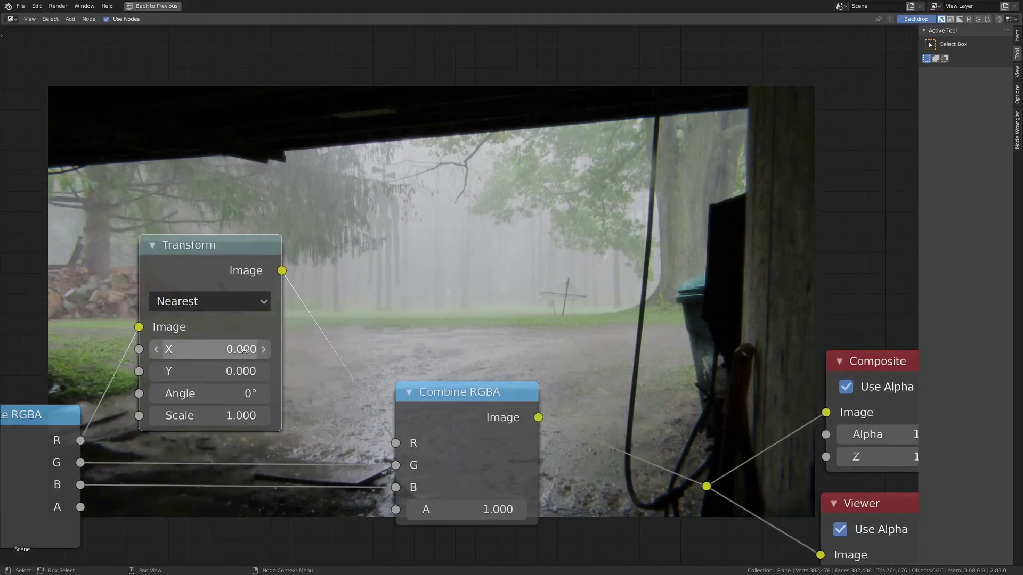
pyautogui.click(211, 346)
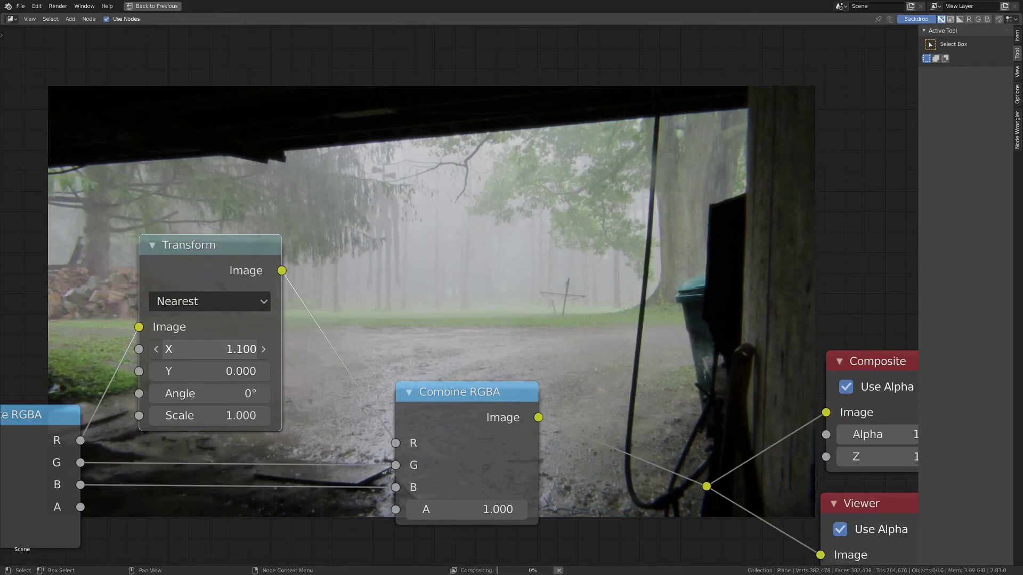
pyautogui.moveTo(217, 350); pyautogui.dragTo(219, 351)
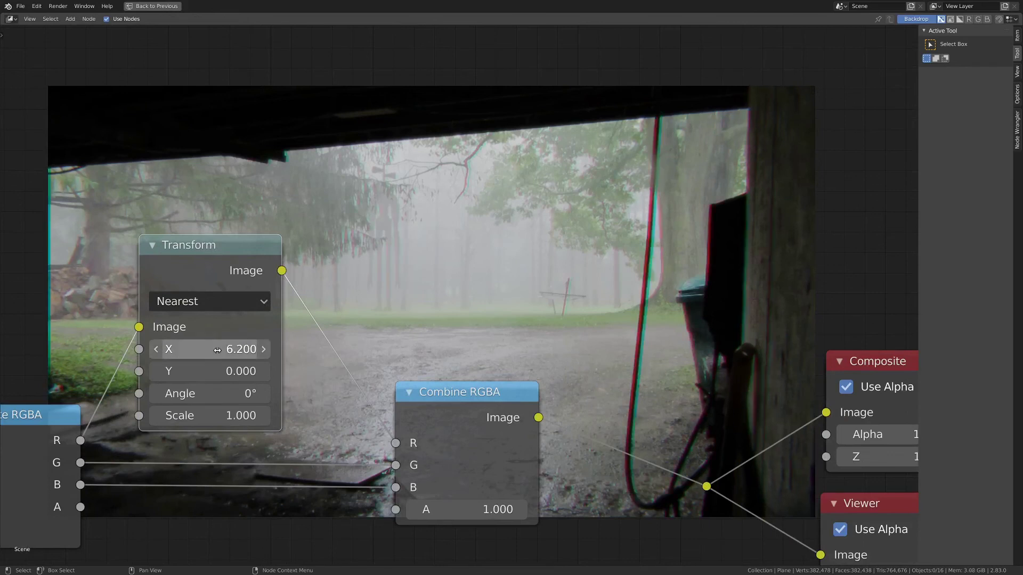
# - Set the red channel Transform's X to 1.200 and Y to 1.300
pyautogui.scroll(1, 518, 273)
pyautogui.moveTo(519, 273); pyautogui.dragTo(571, 351, button='middle')
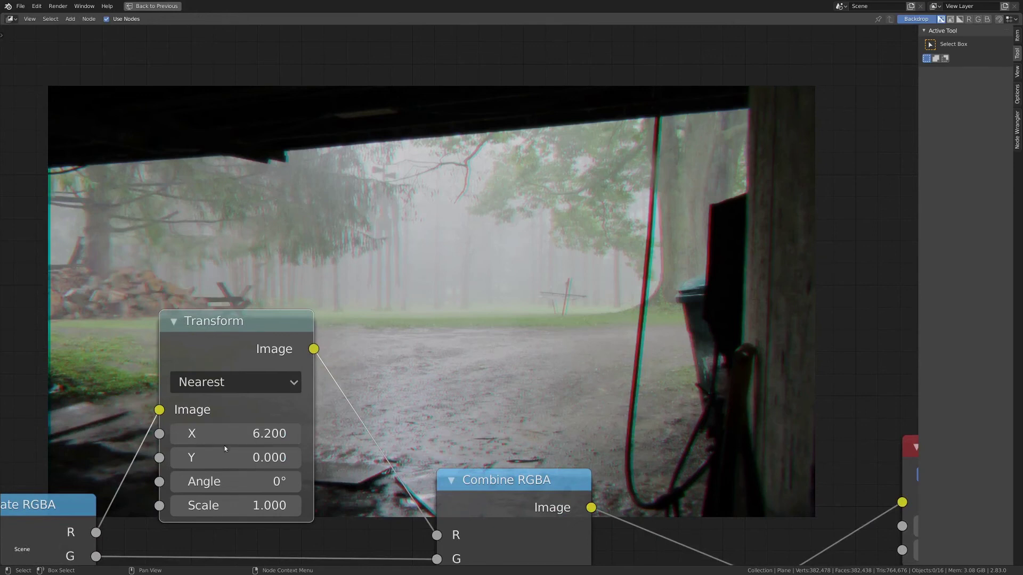
pyautogui.moveTo(226, 436); pyautogui.dragTo(219, 437)
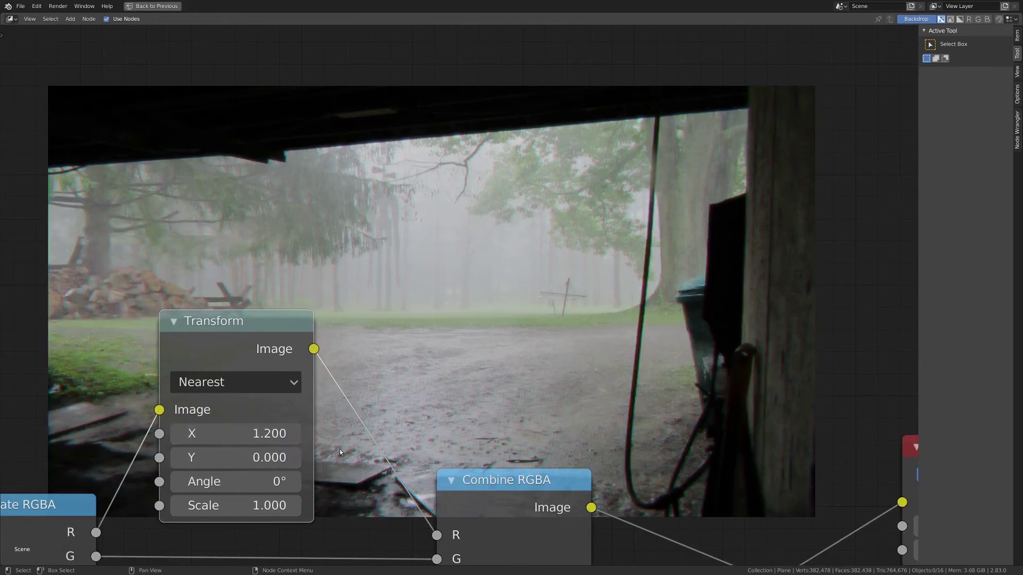
pyautogui.moveTo(564, 428); pyautogui.dragTo(675, 339, button='middle')
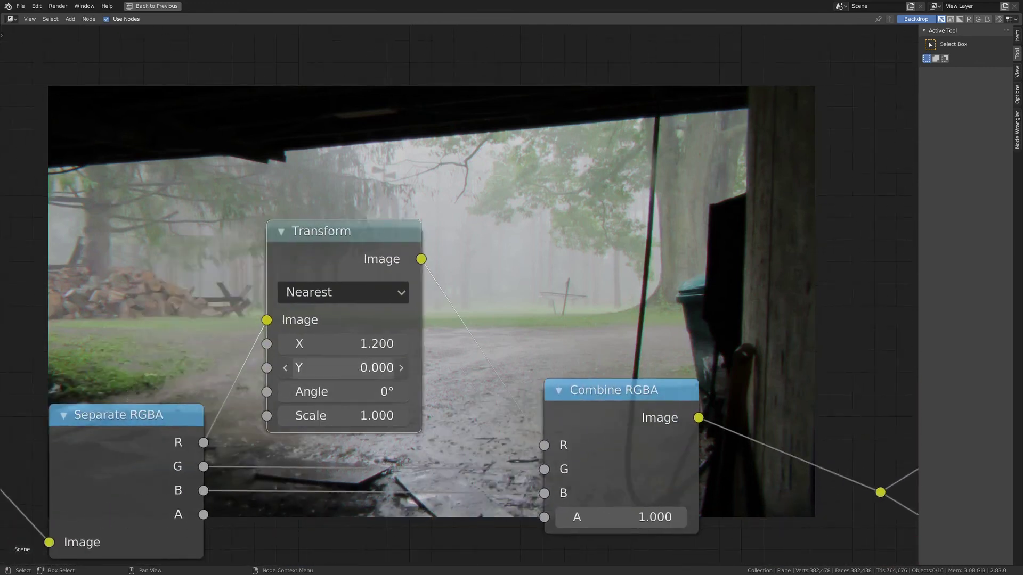
pyautogui.moveTo(366, 369); pyautogui.dragTo(342, 423, button='middle')
pyautogui.scroll(-2, 334, 427)
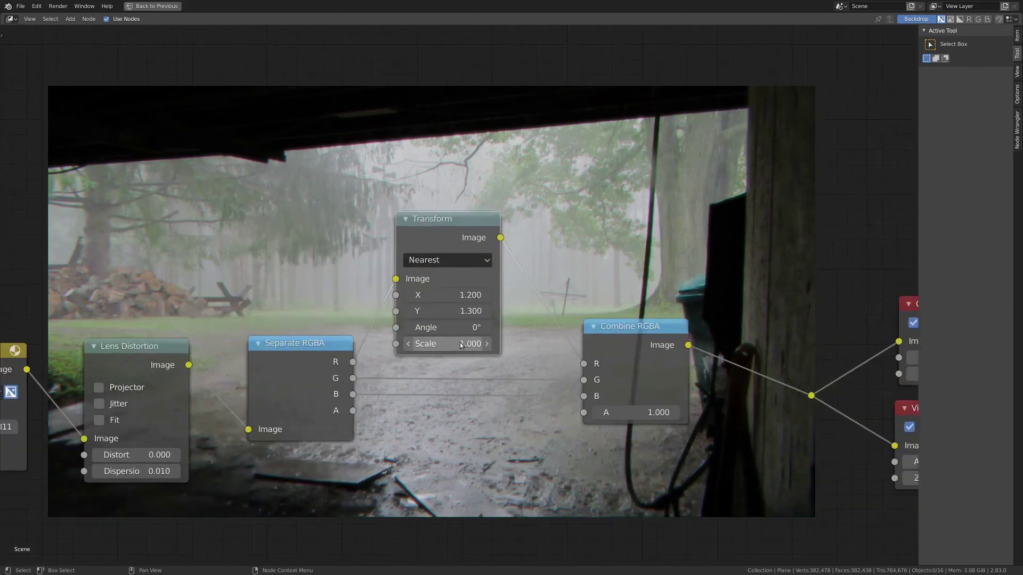
# - Move the red channel Transform node up and duplicate it onto the green channel link
pyautogui.moveTo(445, 215); pyautogui.dragTo(453, 139)
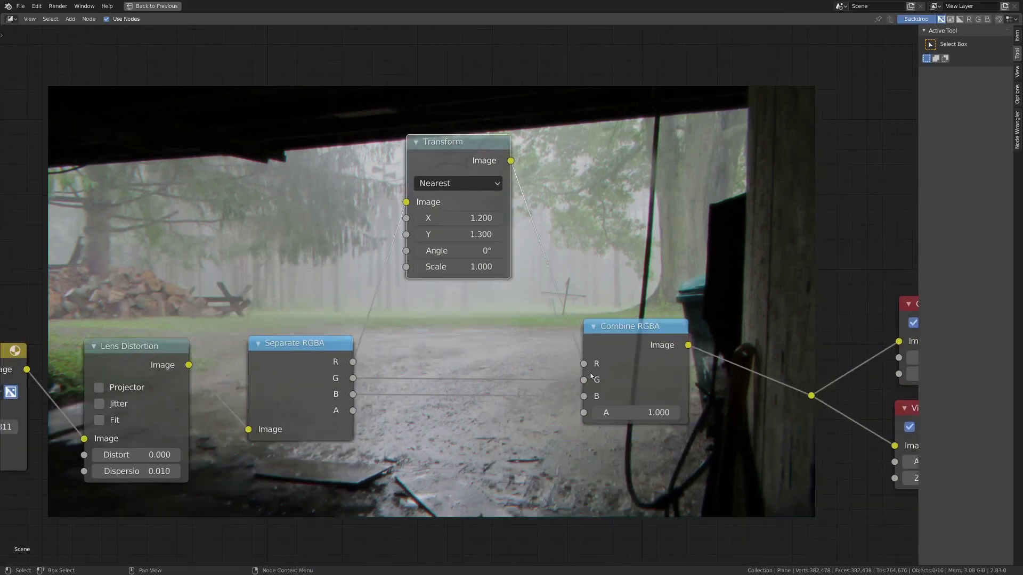
pyautogui.hotkey('shift', 'd')
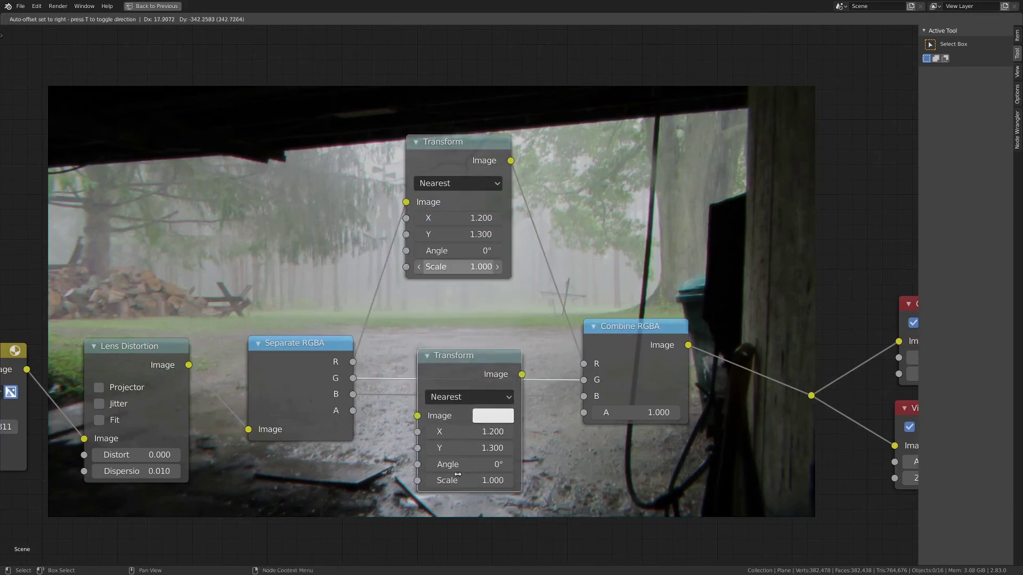
pyautogui.click(463, 455)
pyautogui.moveTo(474, 376); pyautogui.dragTo(476, 330)
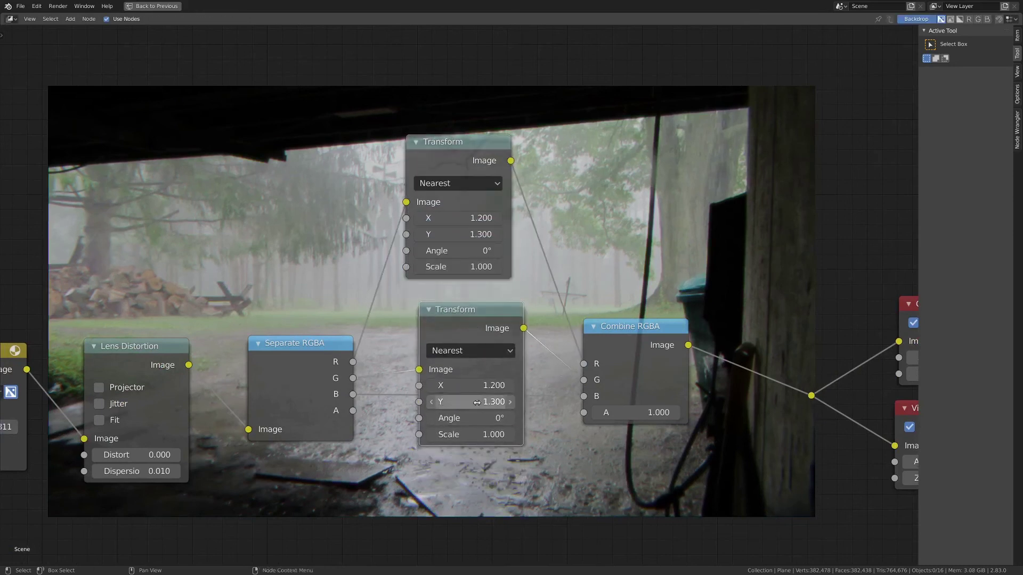
# - Set the green channel Transform to X 0.400, Y -1.200, and a copy on the blue channel to X -0.040, Y -0.780
pyautogui.moveTo(480, 403); pyautogui.dragTo(471, 403)
pyautogui.moveTo(483, 386); pyautogui.dragTo(475, 386)
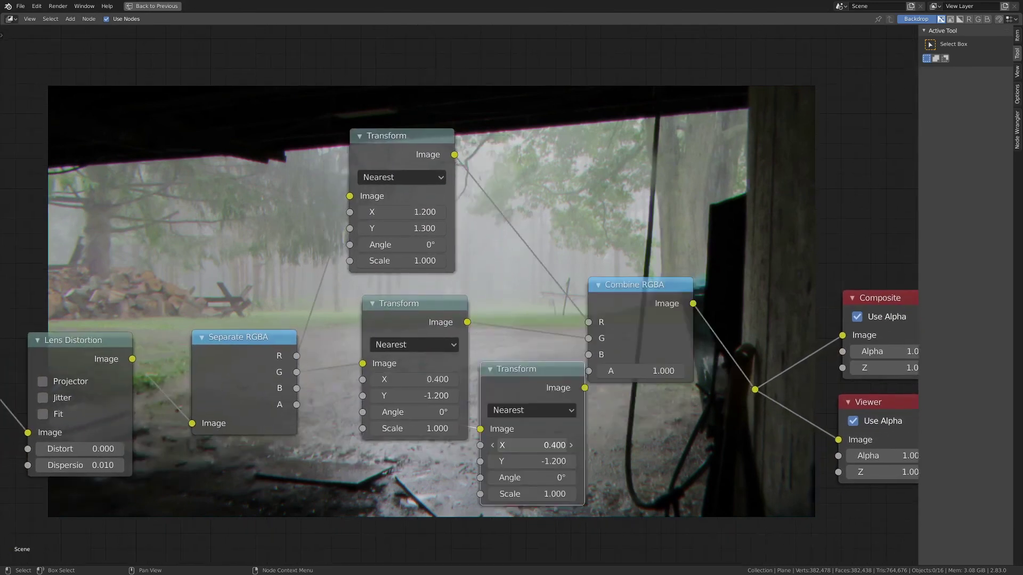
pyautogui.click(534, 446)
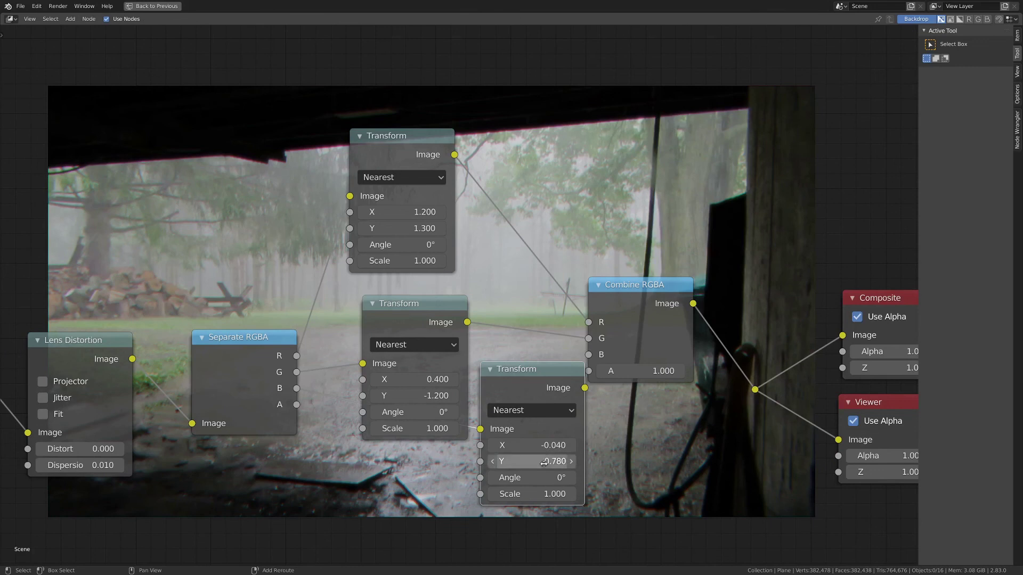
# - Select the Composite and Viewer nodes with their reroute and move them farther away from the Combine RGBA node
pyautogui.scroll(-3, 613, 479)
pyautogui.moveTo(612, 478); pyautogui.dragTo(428, 528, button='middle')
pyautogui.scroll(-4, 487, 283)
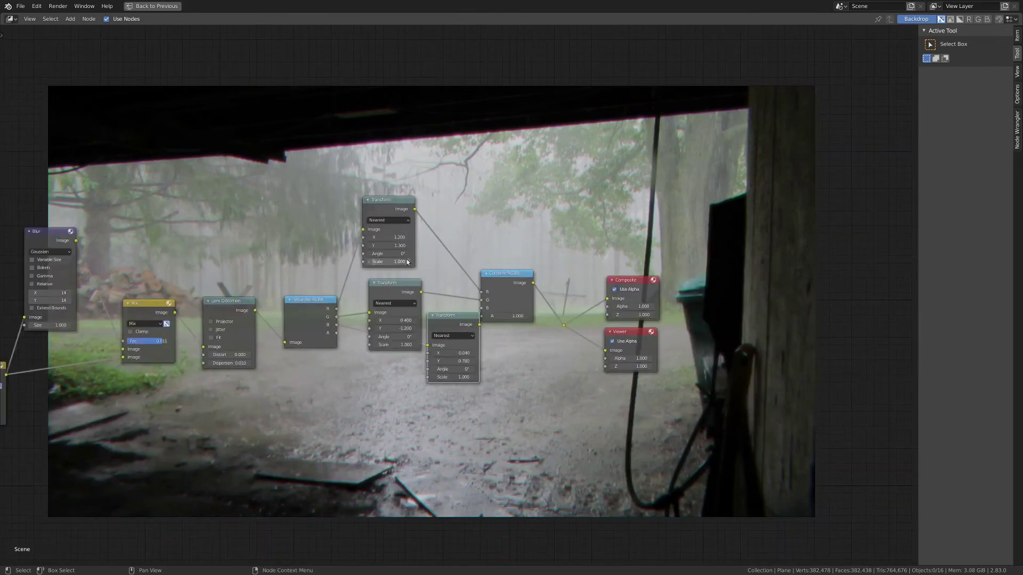
pyautogui.moveTo(495, 288); pyautogui.dragTo(659, 426)
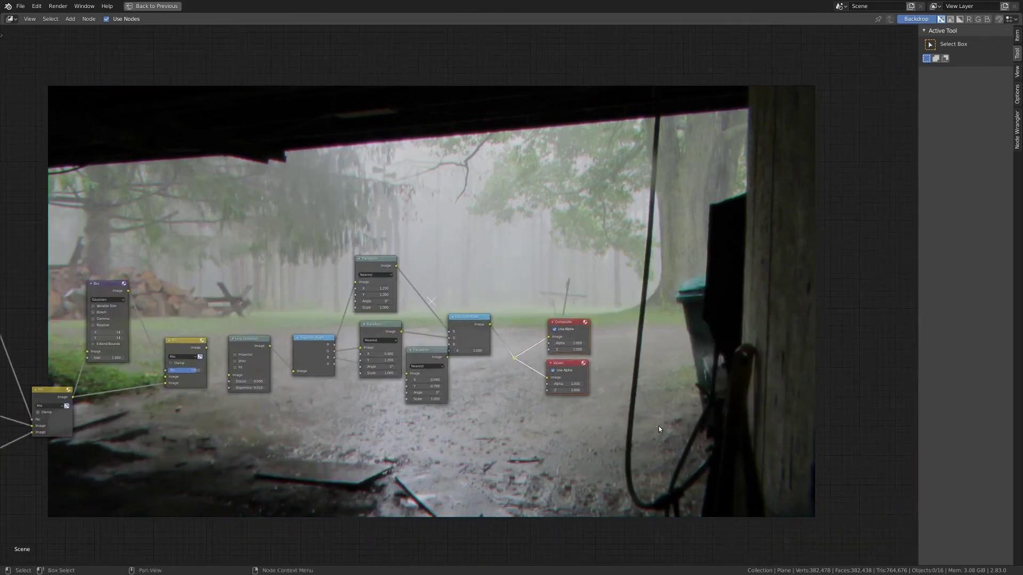
pyautogui.press('g')
pyautogui.click(625, 403)
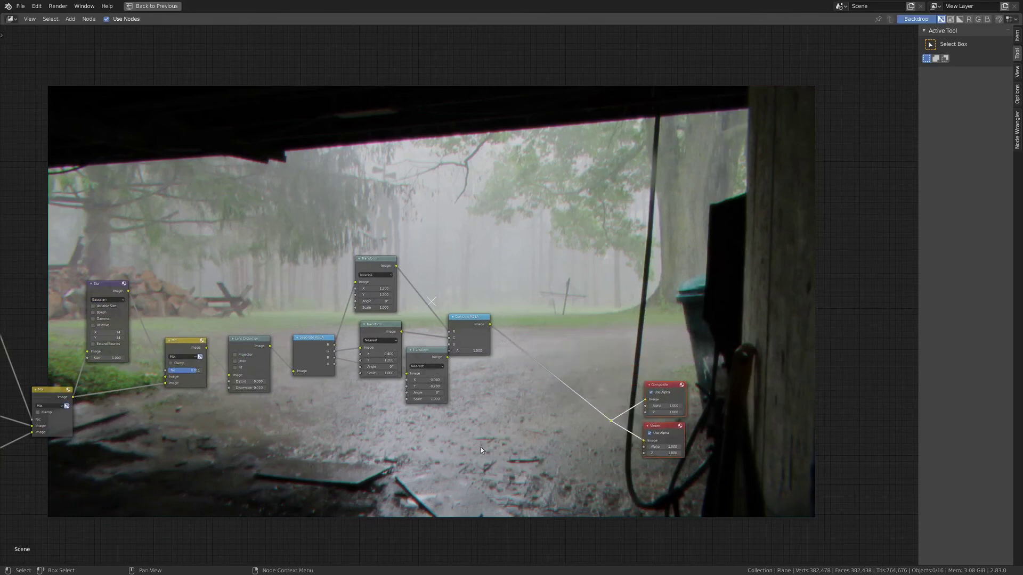
# - Move the Separate RGBA, Transform and Combine RGBA nodes together above the main node chain
pyautogui.moveTo(480, 447); pyautogui.dragTo(313, 241)
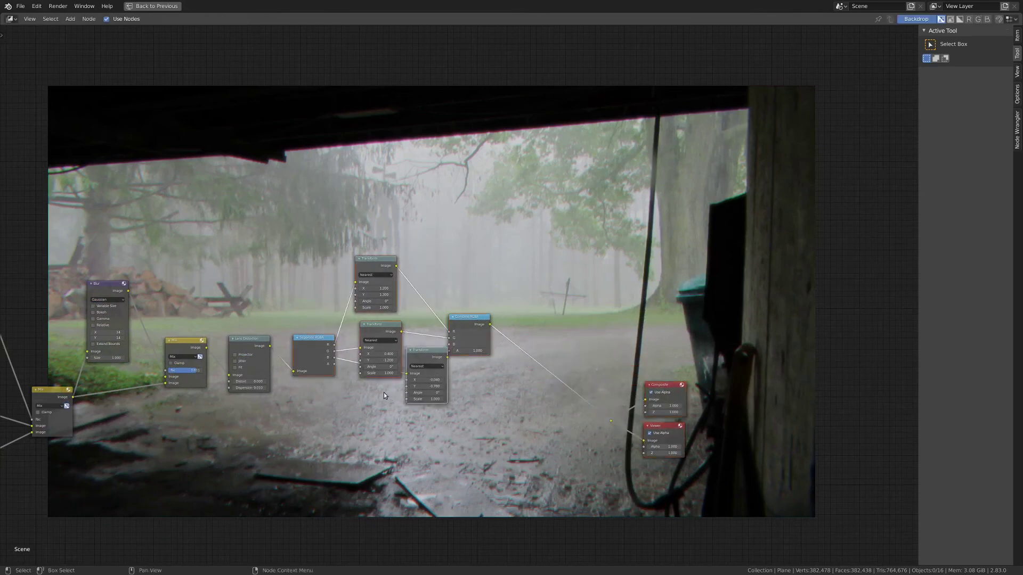
pyautogui.press('g')
pyautogui.click(436, 252)
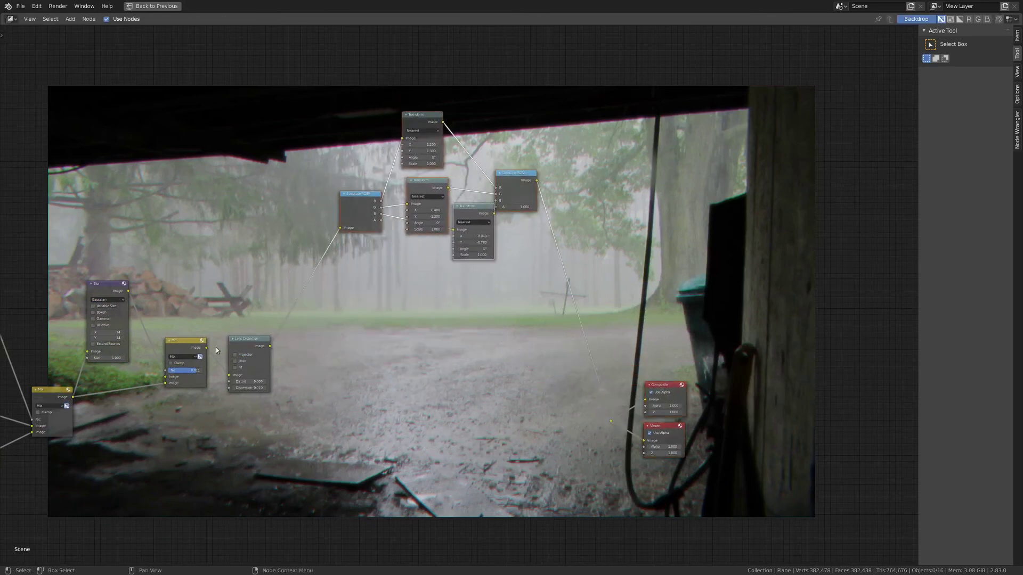
# - Duplicate the second Mix node onto the link between Combine RGBA and the output reroute
pyautogui.click(174, 347)
pyautogui.hotkey('shift', 'd')
pyautogui.click(568, 299)
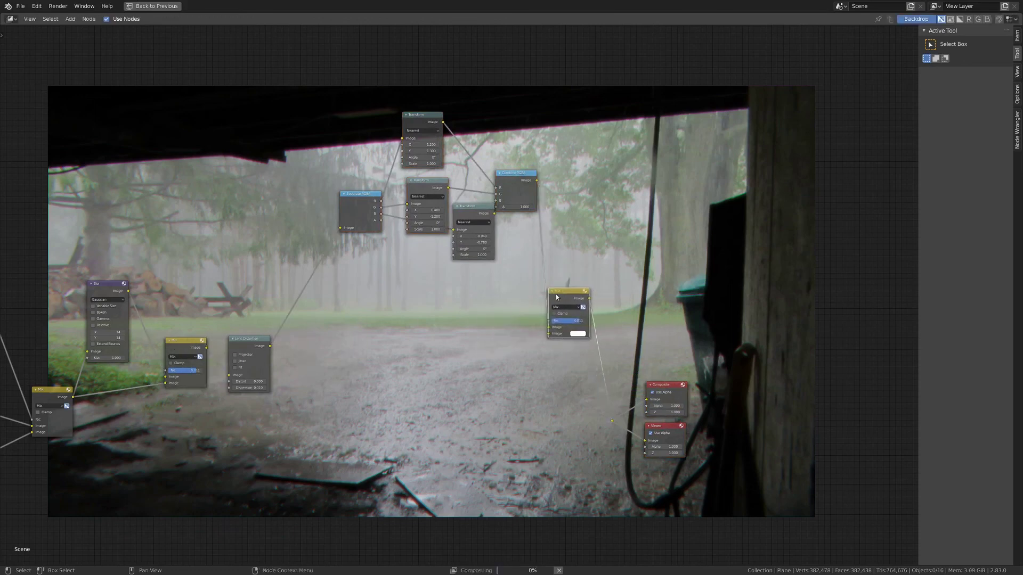
# - Link the Lens Distortion output to the duplicated Mix node's second image input and set its Fac to 0.427
pyautogui.moveTo(271, 347); pyautogui.dragTo(561, 334)
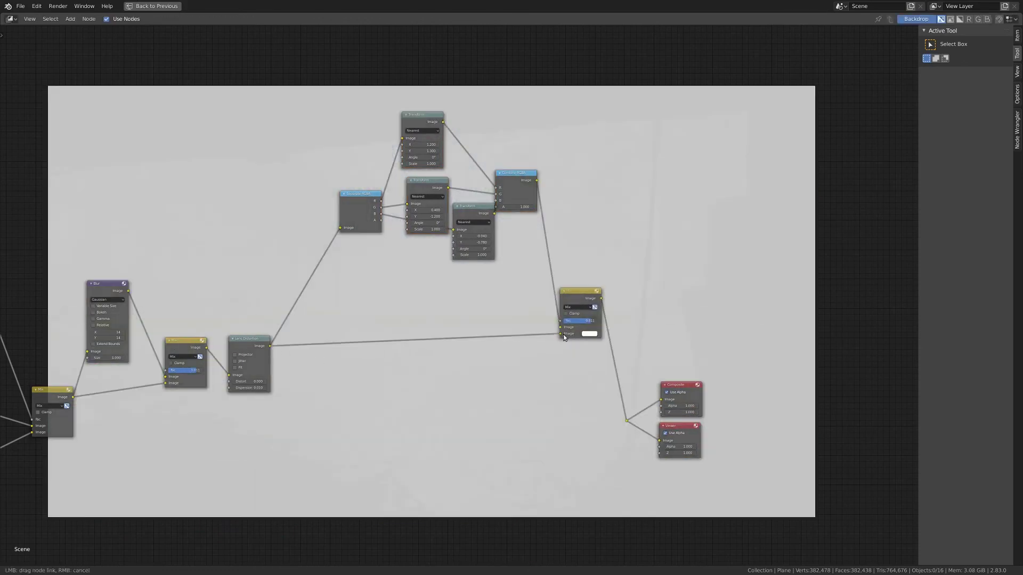
pyautogui.scroll(2, 568, 304)
pyautogui.moveTo(533, 318); pyautogui.dragTo(233, 325, button='middle')
pyautogui.scroll(10, 128, 347)
pyautogui.moveTo(411, 386); pyautogui.dragTo(338, 385)
# - Move the last Mix node up and farther away from Combine RGBA, roughly level with it
pyautogui.scroll(-2, 352, 380)
pyautogui.moveTo(351, 380); pyautogui.dragTo(344, 429, button='middle')
pyautogui.moveTo(377, 341); pyautogui.dragTo(644, 152)
pyautogui.scroll(-1, 586, 231)
pyautogui.moveTo(582, 232); pyautogui.dragTo(469, 430, button='middle')
pyautogui.scroll(2, 469, 432)
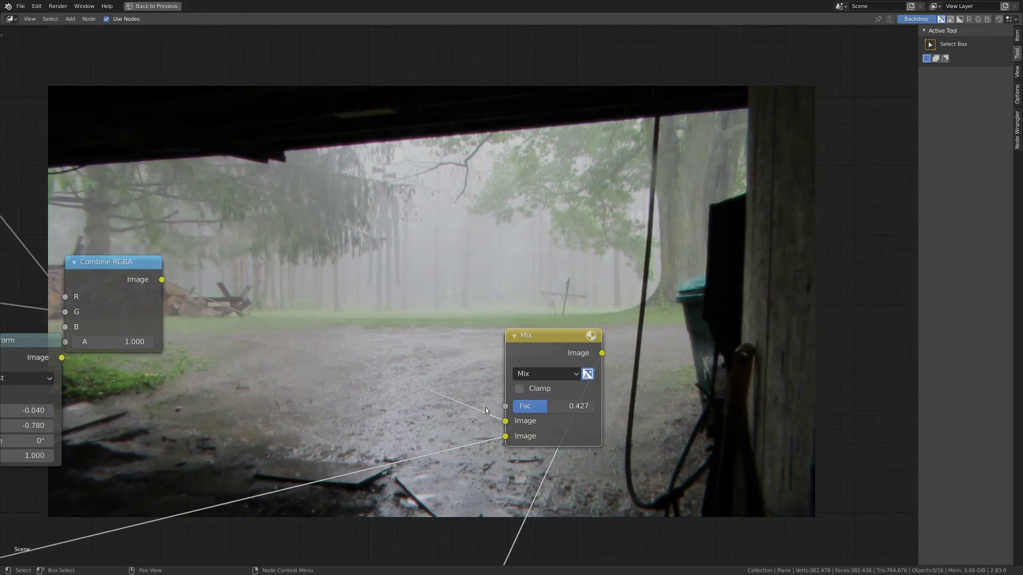
# - Preview the Combine RGBA output and the Lens Distortion output in the backdrop to compare the image with and without channel offsets
pyautogui.moveTo(505, 407); pyautogui.dragTo(292, 302)
pyautogui.scroll(-2, 69, 358)
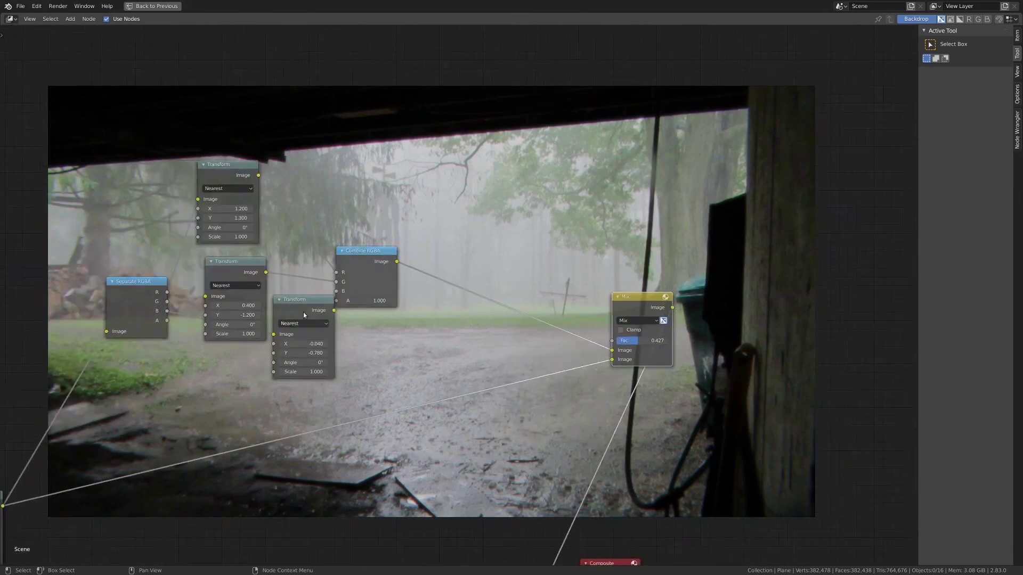
pyautogui.scroll(-2, 190, 408)
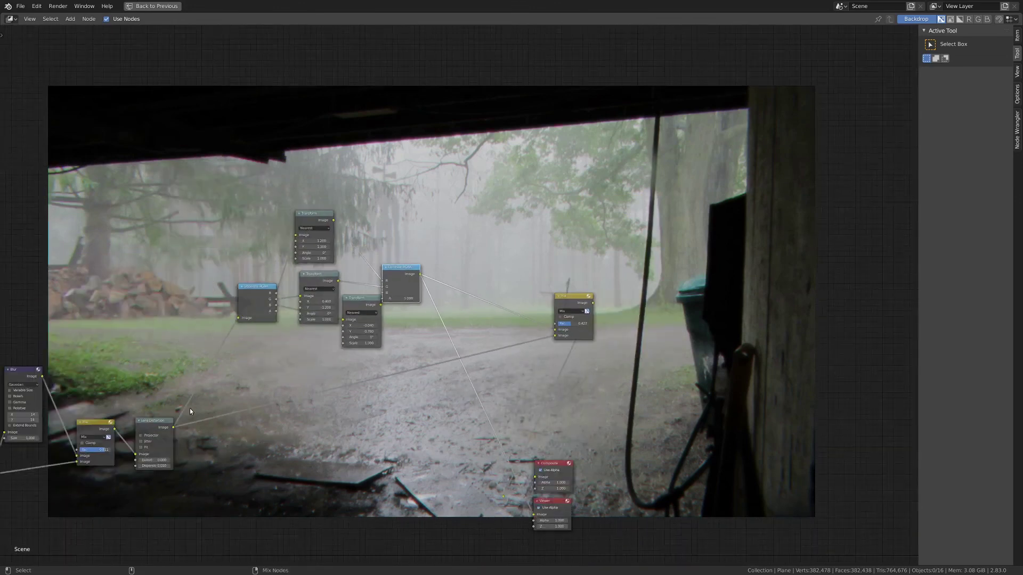
pyautogui.click(158, 422)
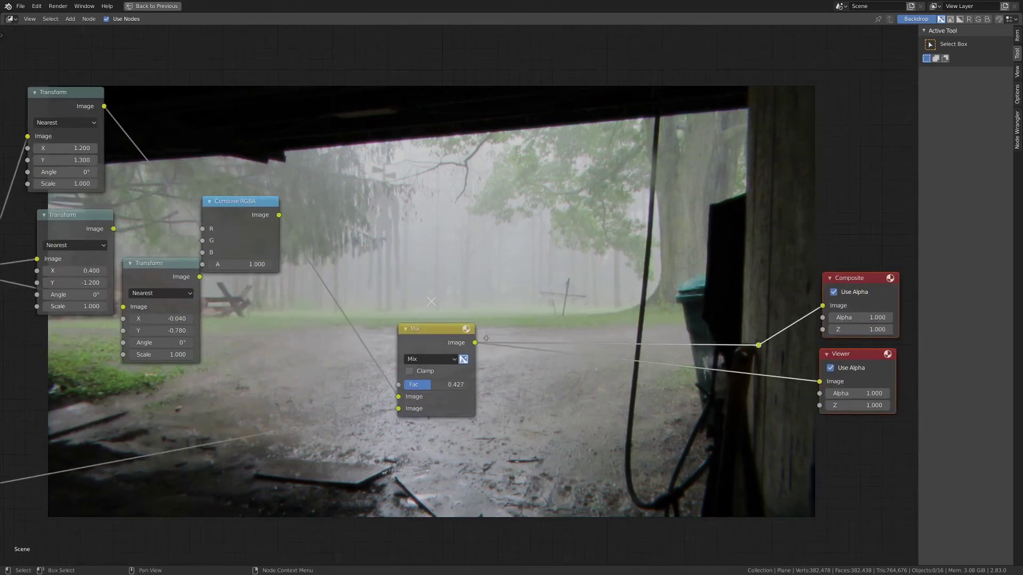
# - Link the reroute after the last Mix node to the Viewer's image input
pyautogui.scroll(2, 616, 318)
pyautogui.moveTo(663, 327); pyautogui.dragTo(746, 377)
pyautogui.scroll(-3, 468, 290)
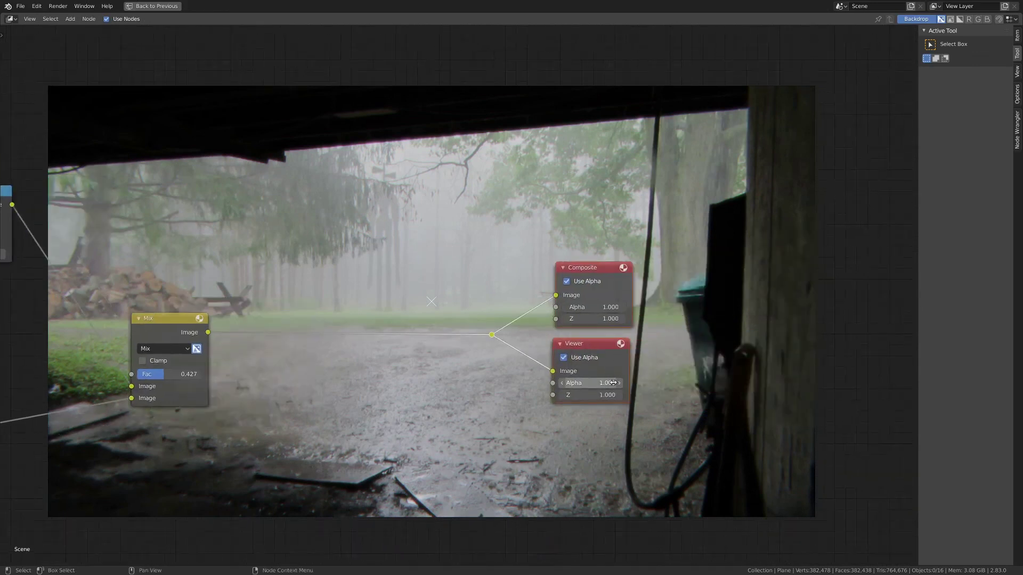
# - Leave the maximized node editor for the Layout workspace and open the scene's output settings
pyautogui.hotkey('ctrl', 'space')
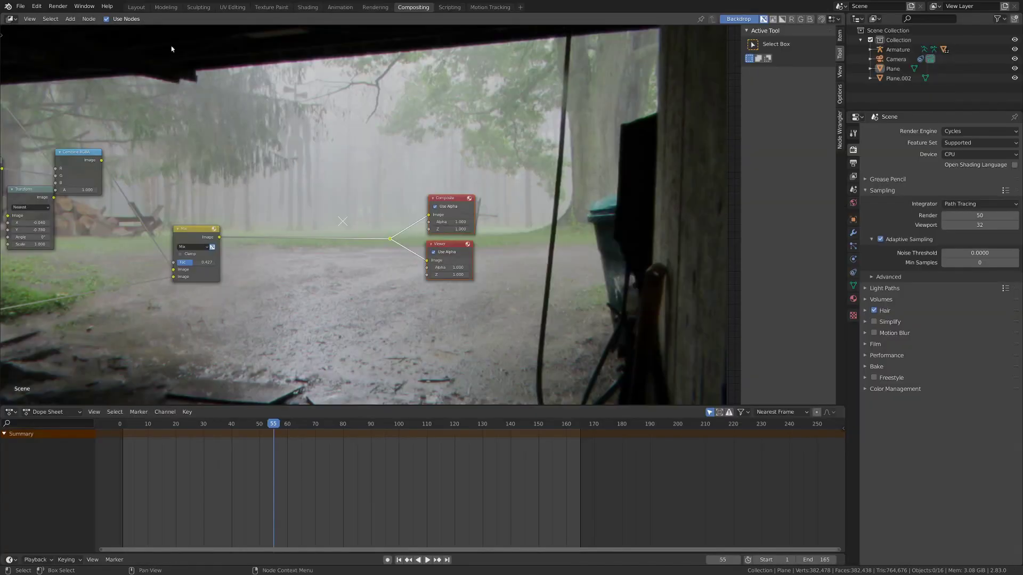
pyautogui.click(137, 8)
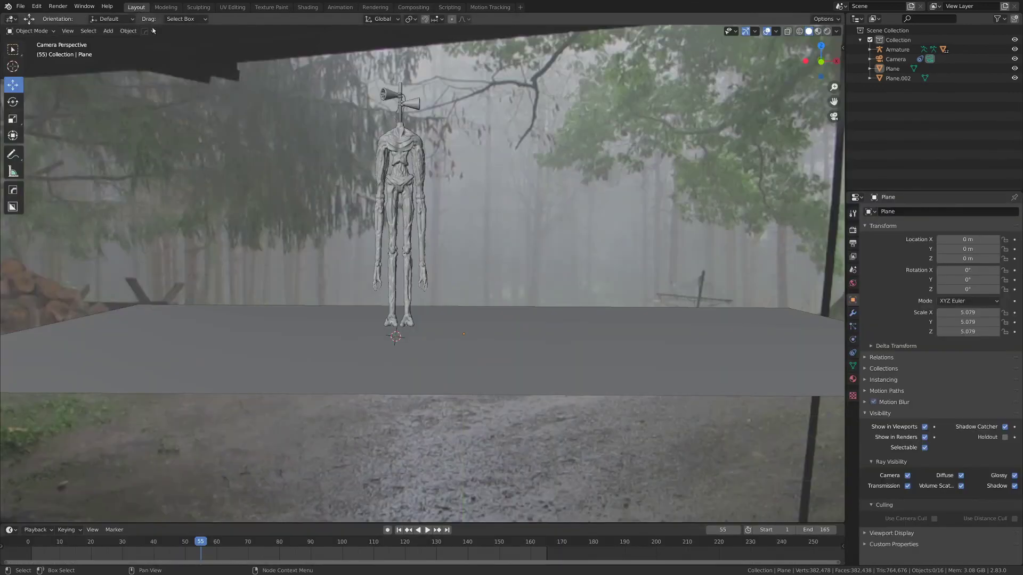
pyautogui.click(852, 243)
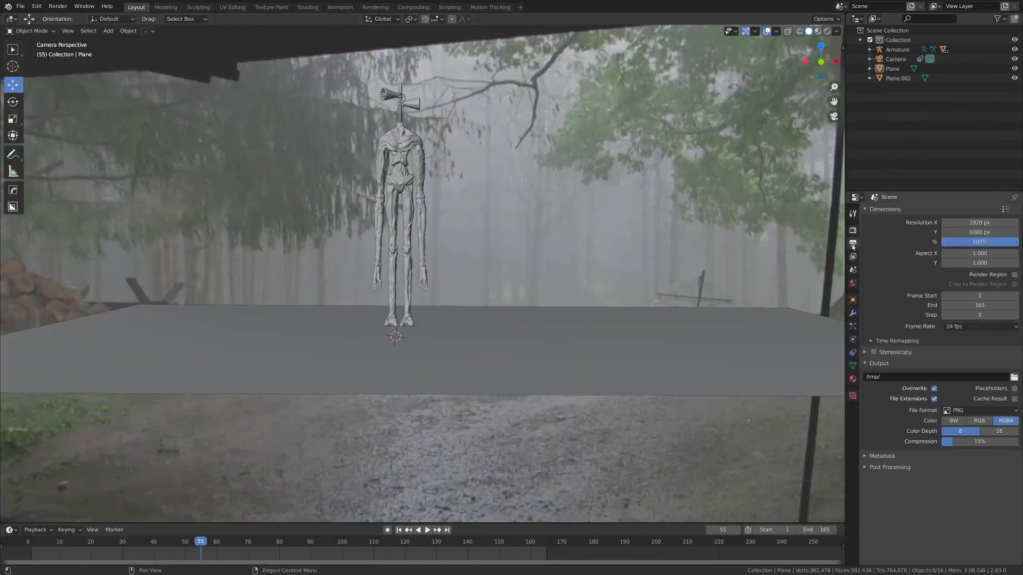